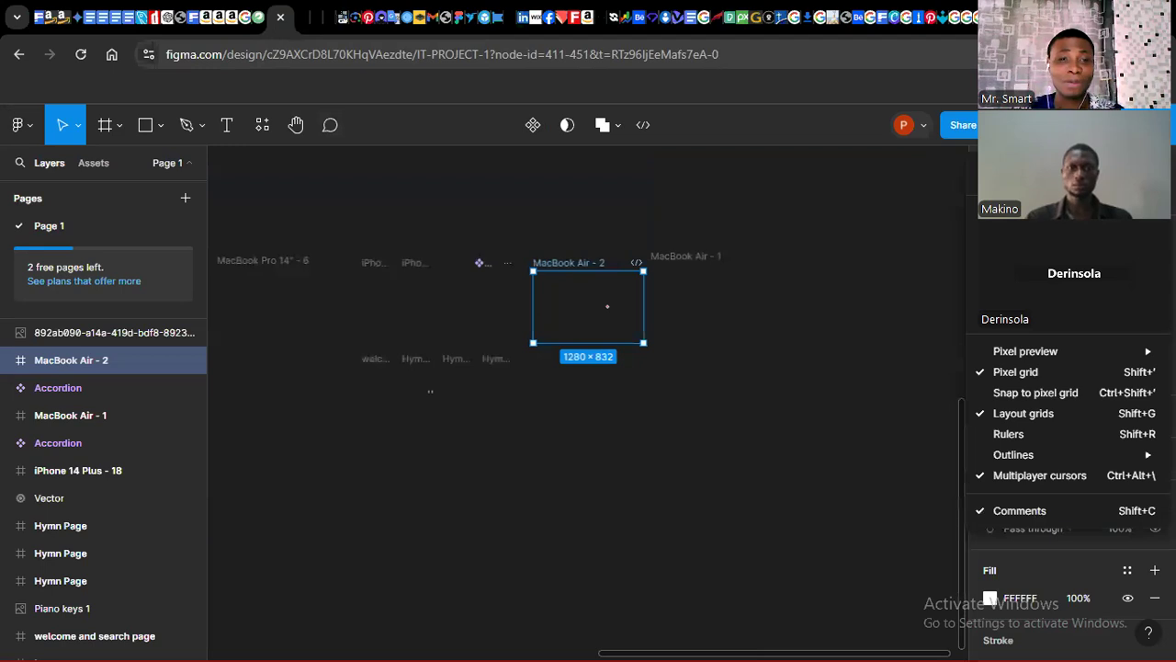
{"action": "left_click", "coordinate": [791, 370]}
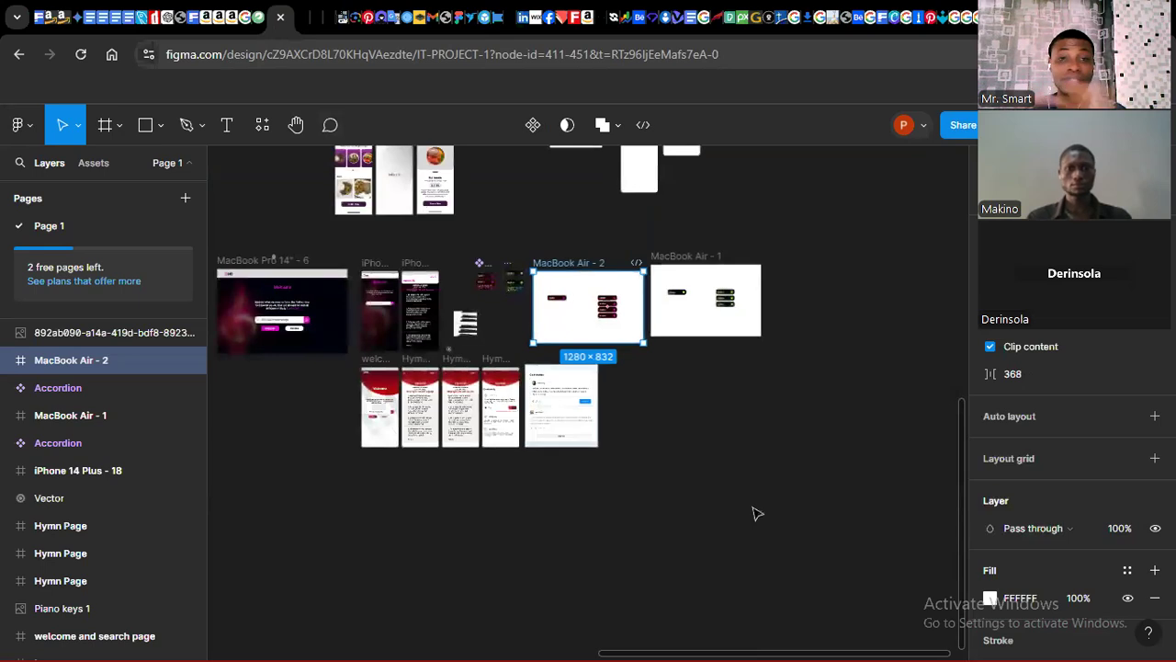
{"action": "left_click_drag", "start_coordinate": [778, 656], "coordinate": [972, 640]}
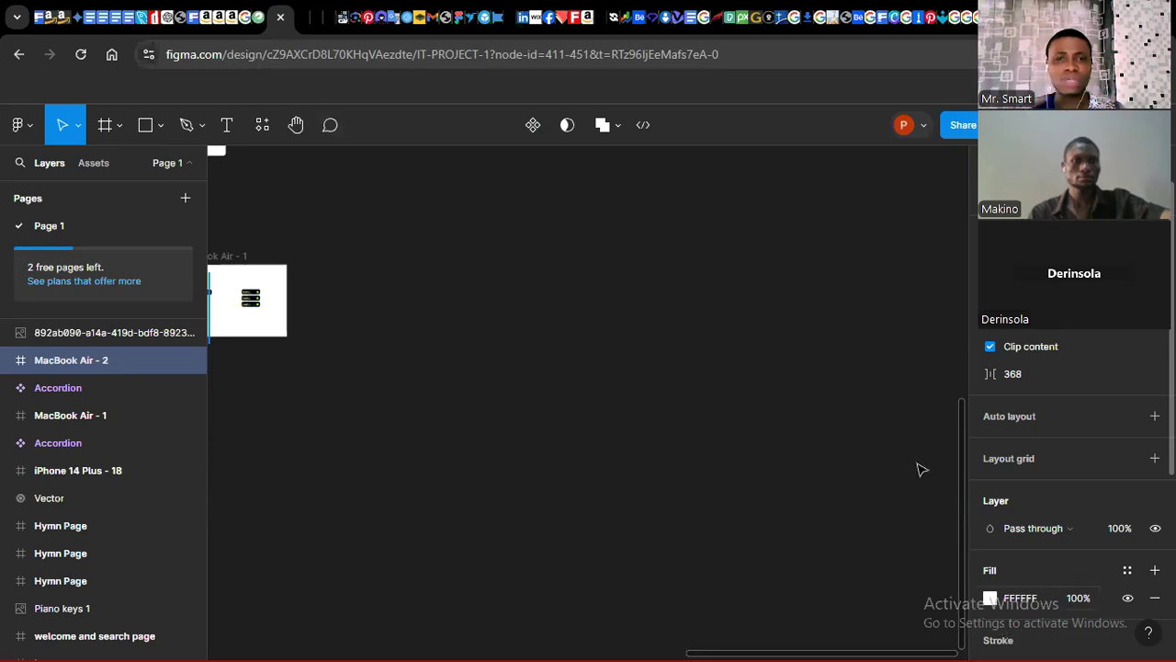
{"action": "left_click", "coordinate": [581, 350]}
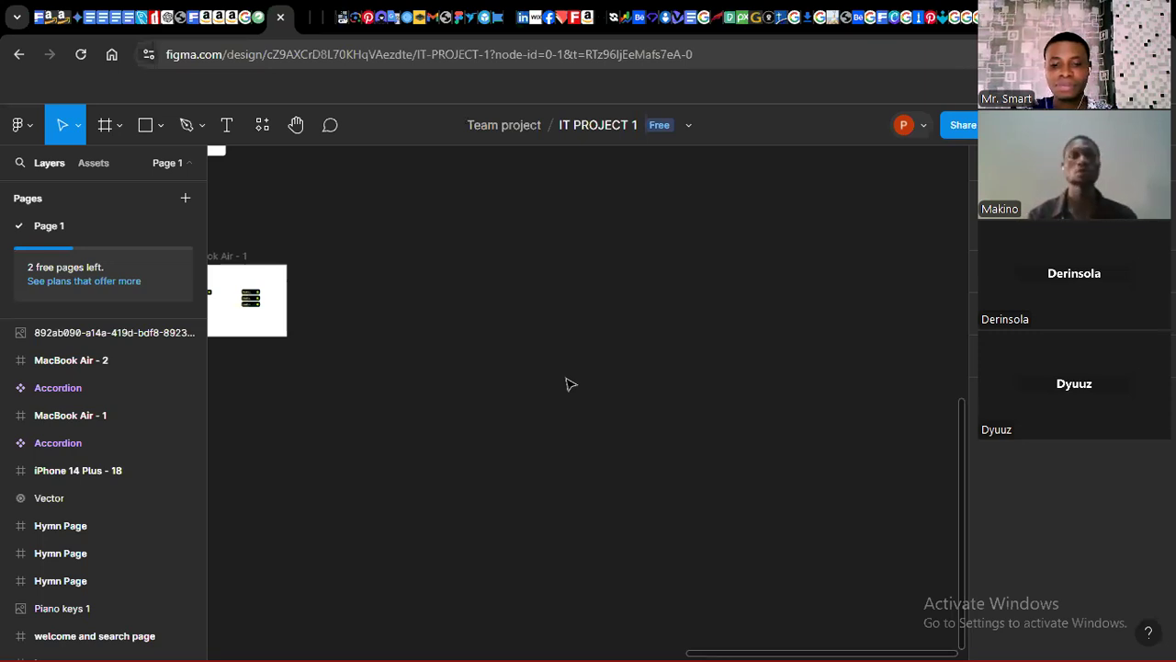
Step: Open the prototype preview and expand and collapse the accordion headers to test their behaviour
{"action": "left_click", "coordinate": [306, 17]}
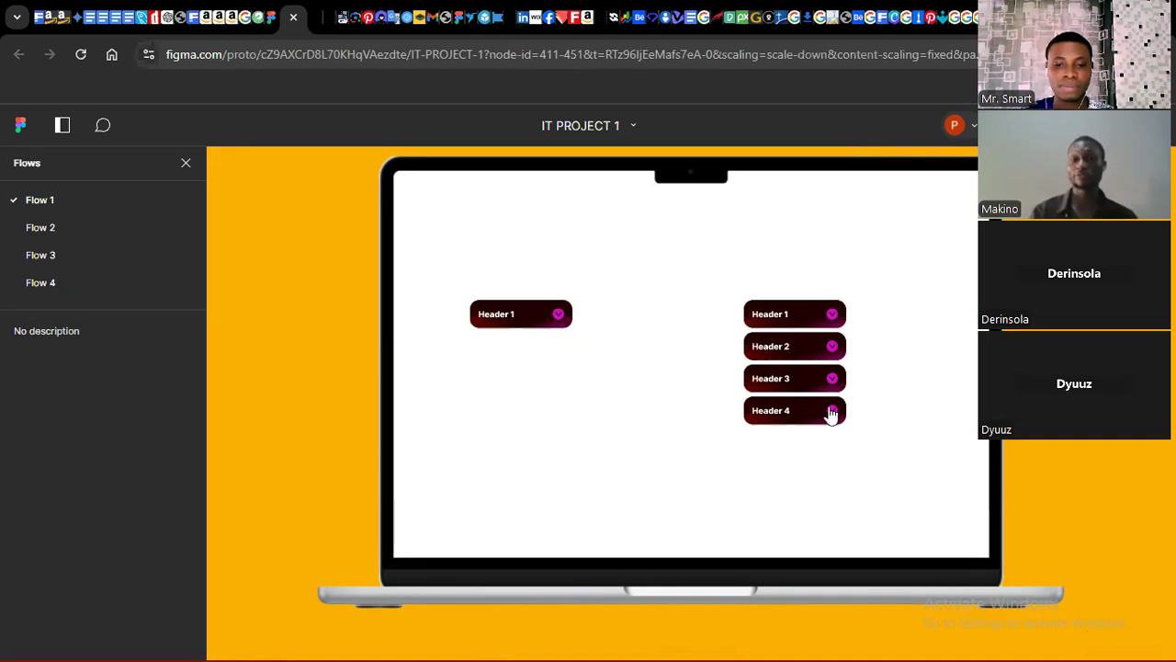
{"action": "left_click", "coordinate": [833, 316]}
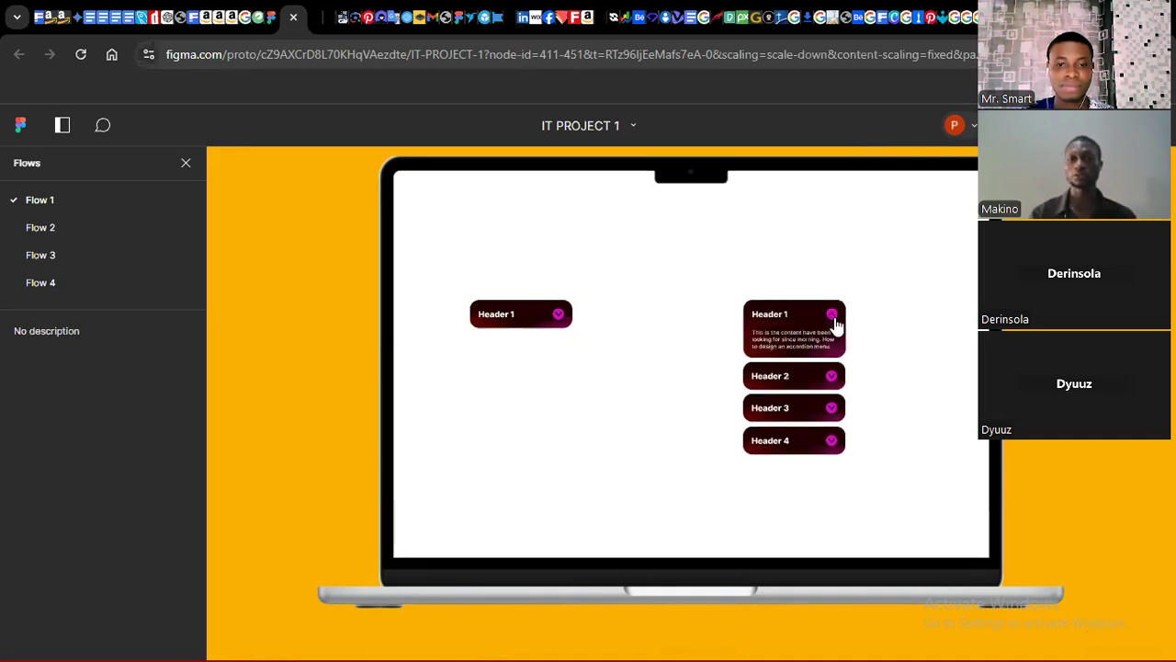
{"action": "left_click", "coordinate": [831, 376]}
{"action": "left_click", "coordinate": [832, 437]}
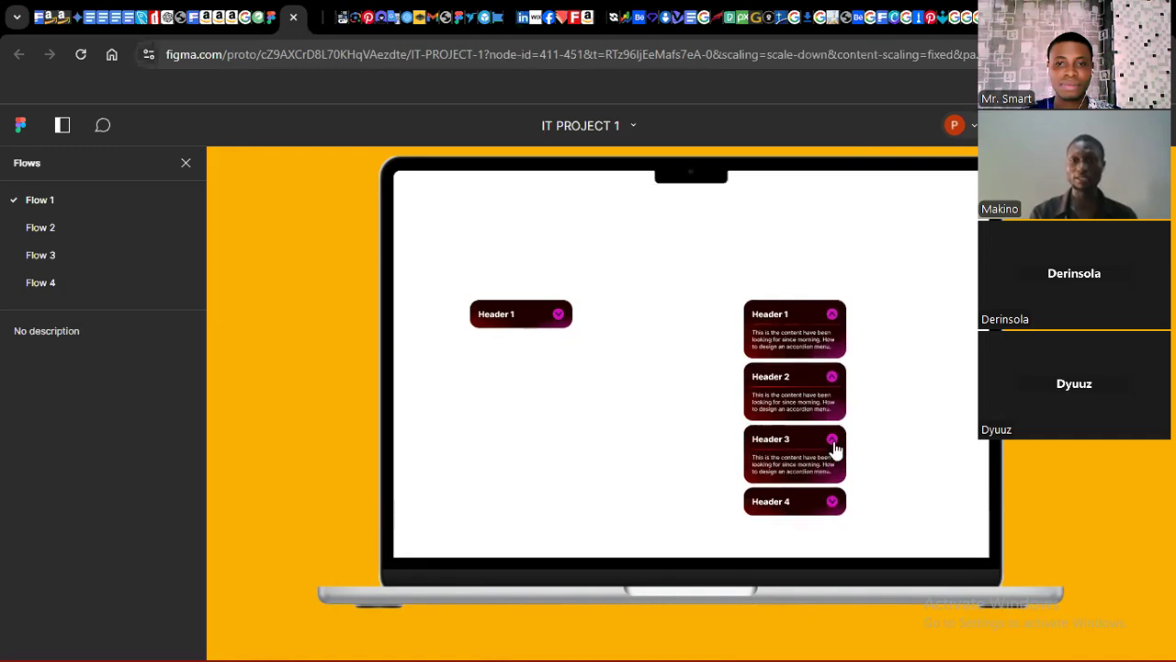
{"action": "left_click", "coordinate": [831, 502]}
{"action": "left_click", "coordinate": [830, 378]}
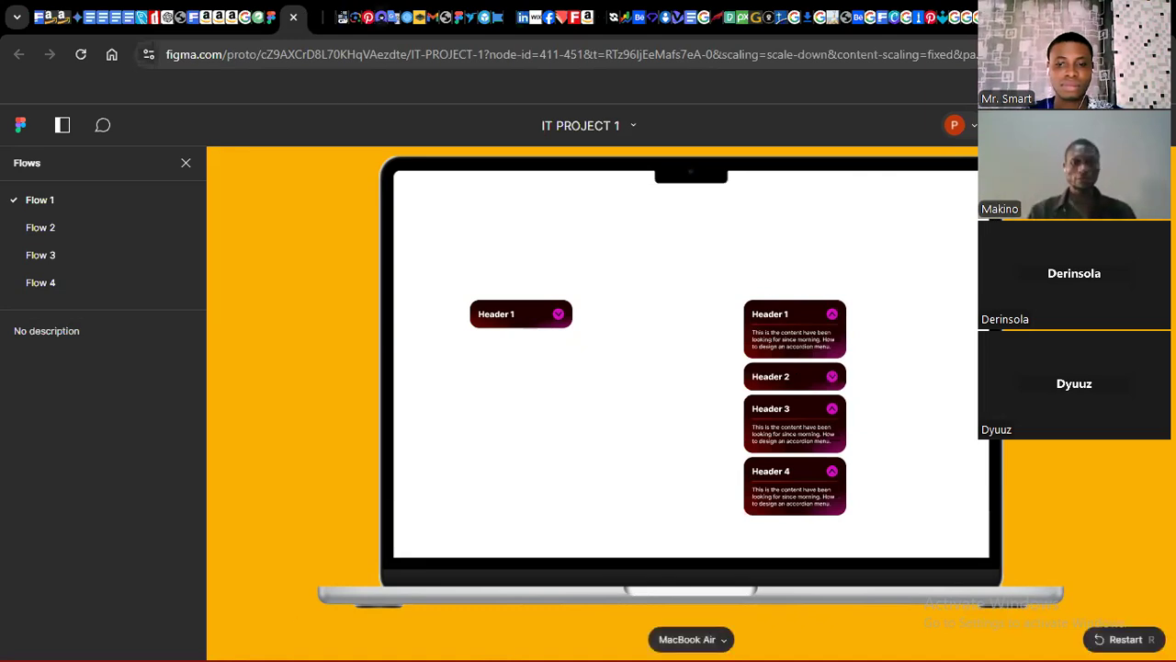
Step: Switch to the Adobe XD accordion menu preview and expand its menu items for comparison
{"action": "mouse_move", "coordinate": [492, 658]}
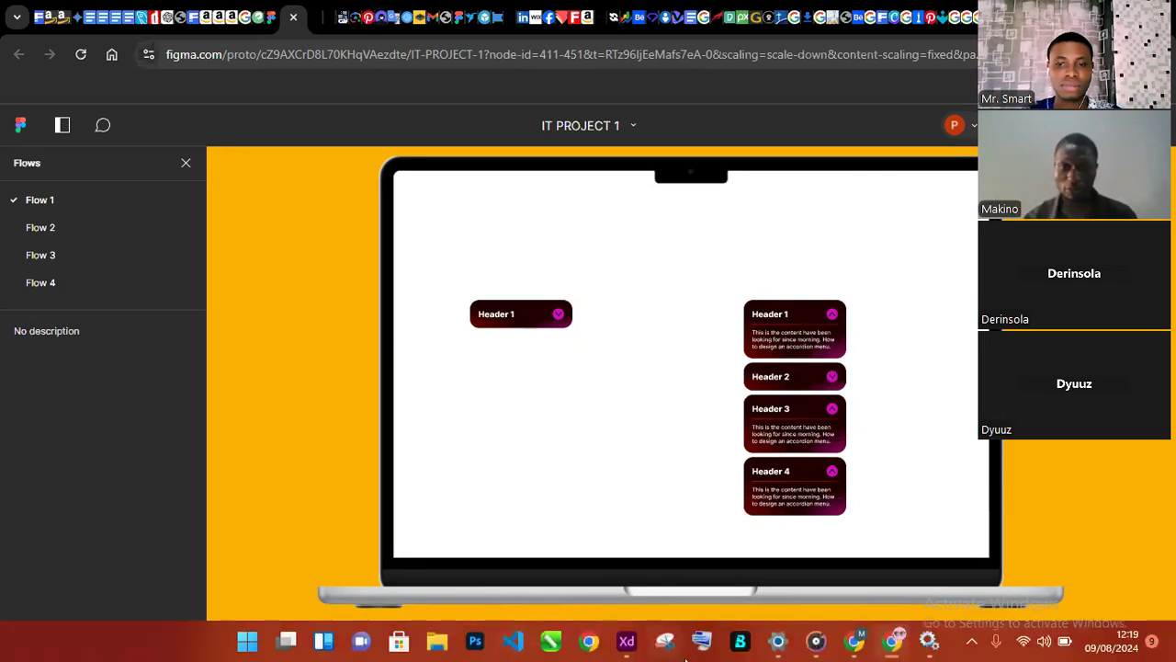
{"action": "mouse_move", "coordinate": [626, 643]}
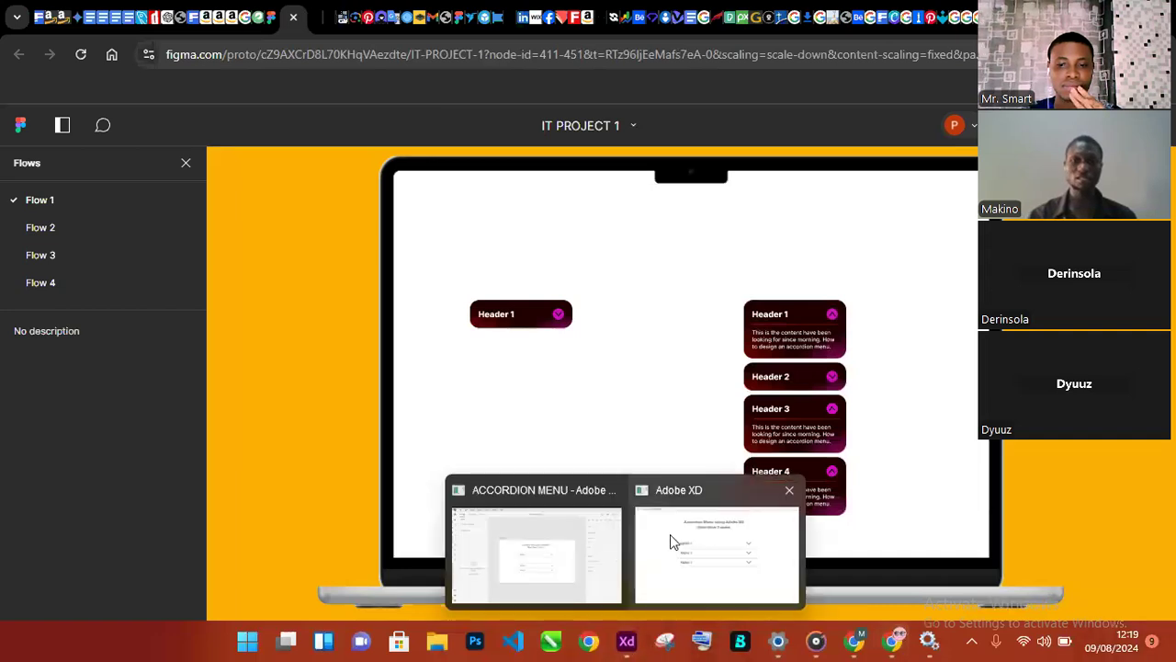
{"action": "left_click", "coordinate": [699, 552]}
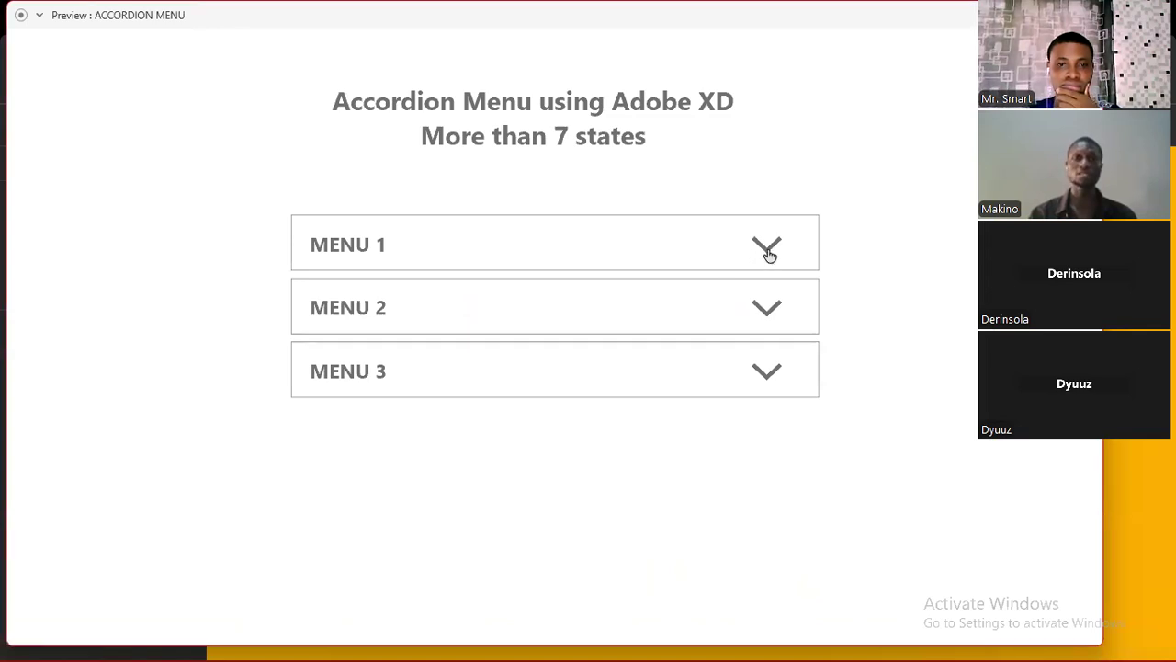
{"action": "left_click", "coordinate": [772, 314]}
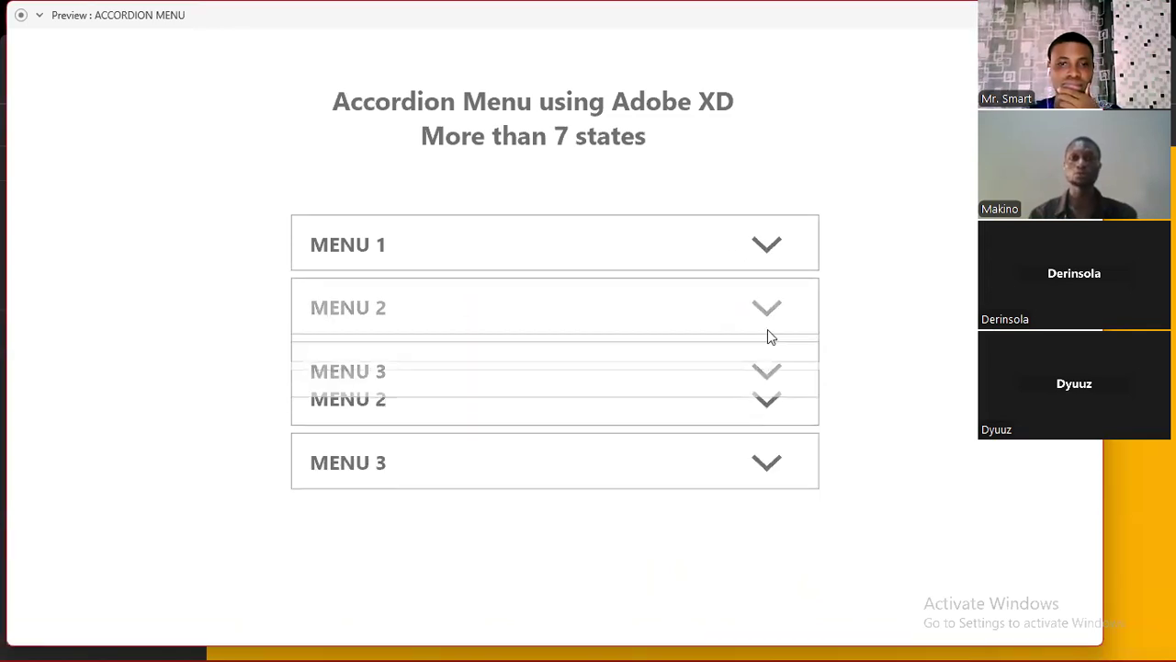
{"action": "left_click", "coordinate": [768, 406]}
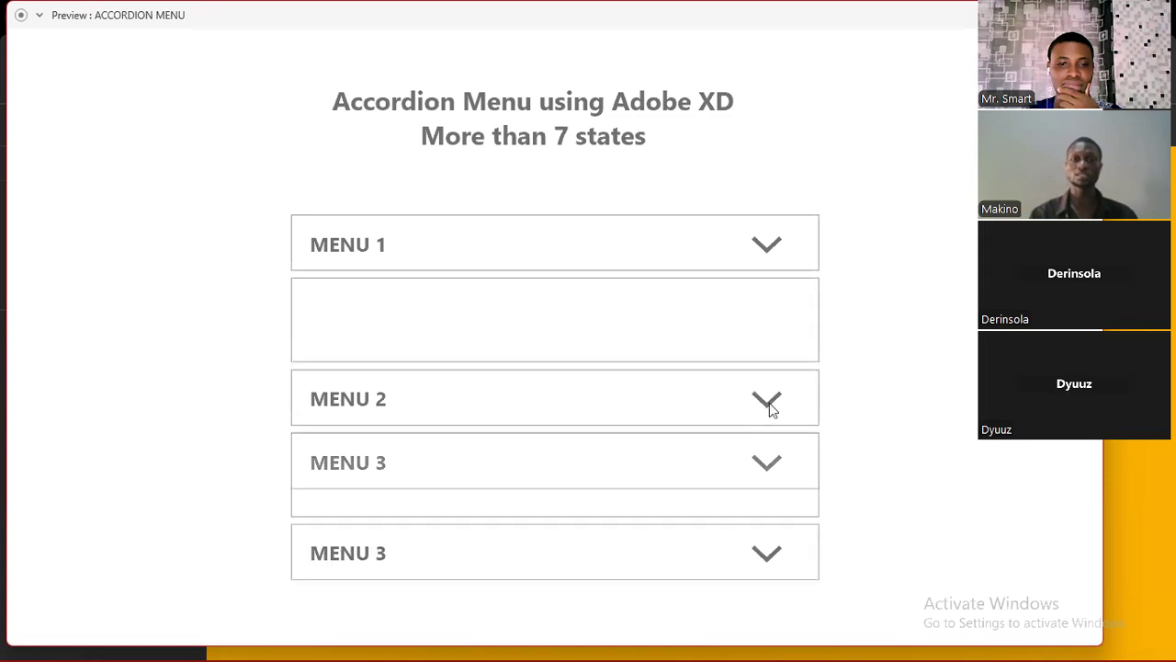
{"action": "left_click", "coordinate": [770, 563]}
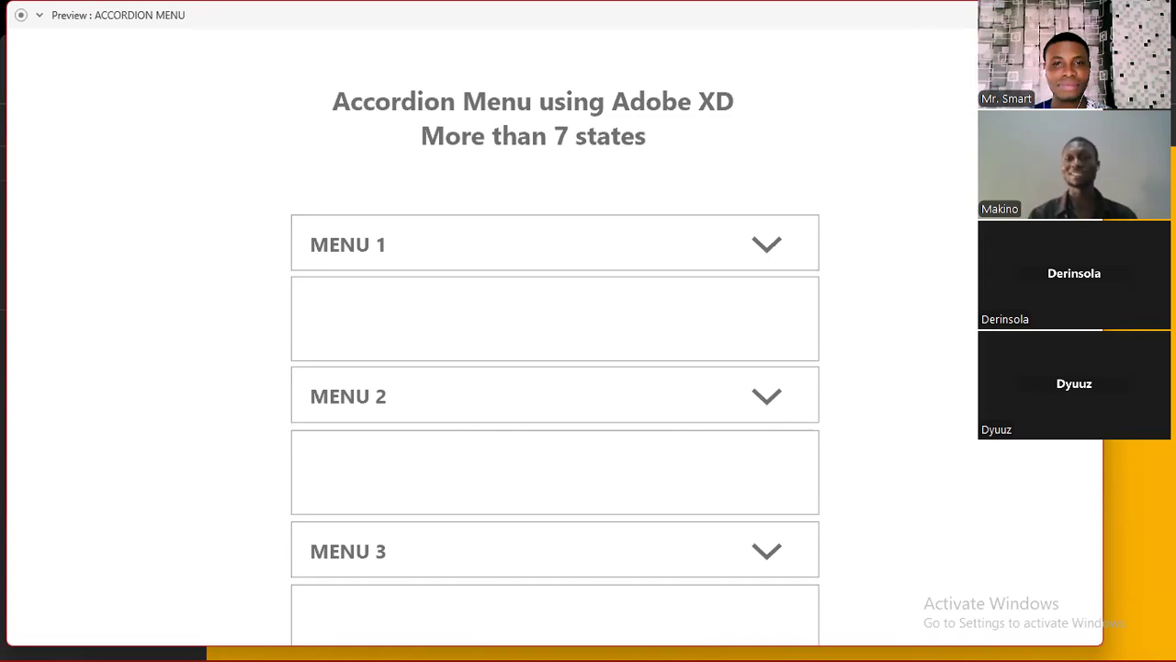
{"action": "key", "text": "alt+Tab"}
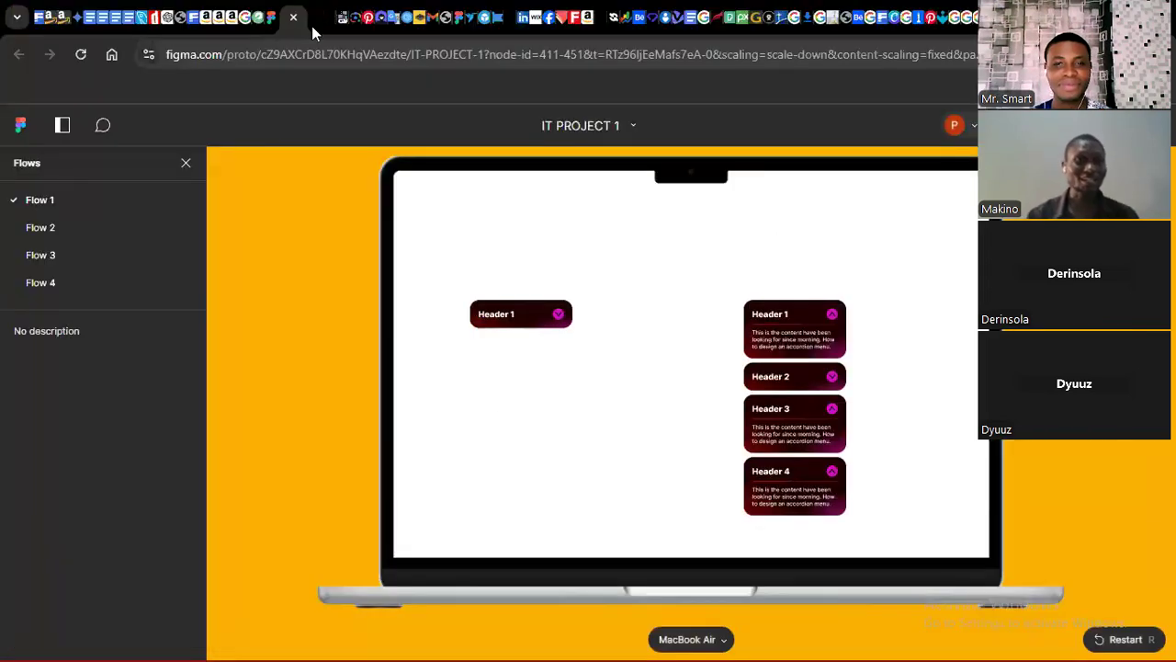
Step: Return to the design file and draw a small frame about 40 × 40 on the empty canvas
{"action": "left_click", "coordinate": [272, 18]}
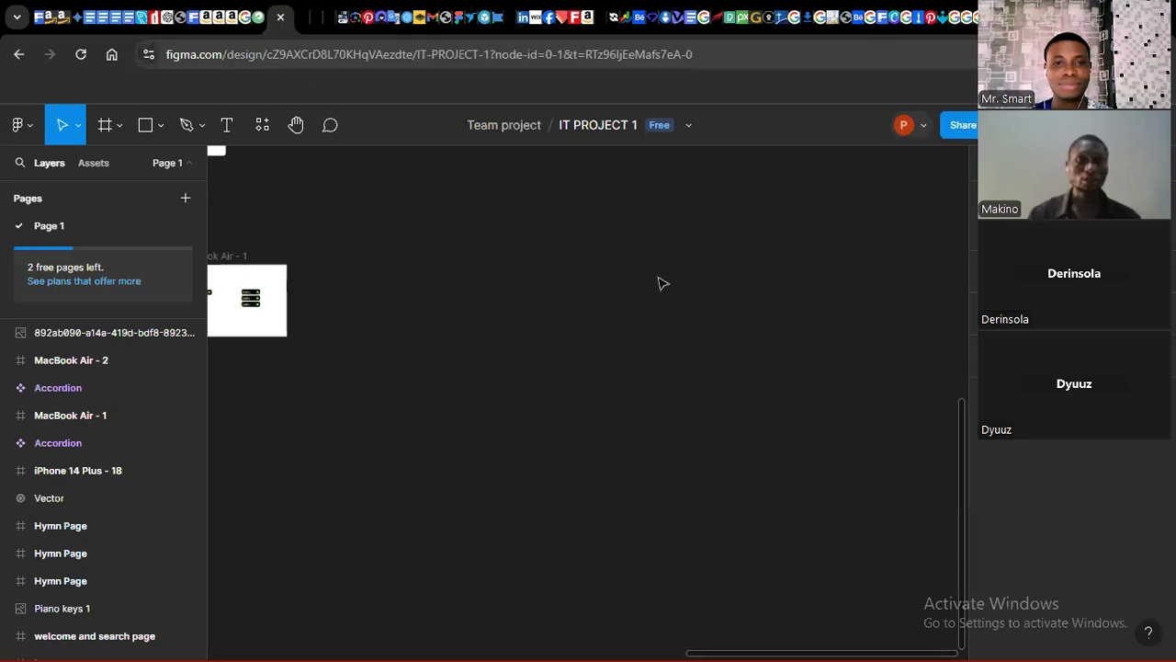
{"action": "left_click", "coordinate": [298, 20]}
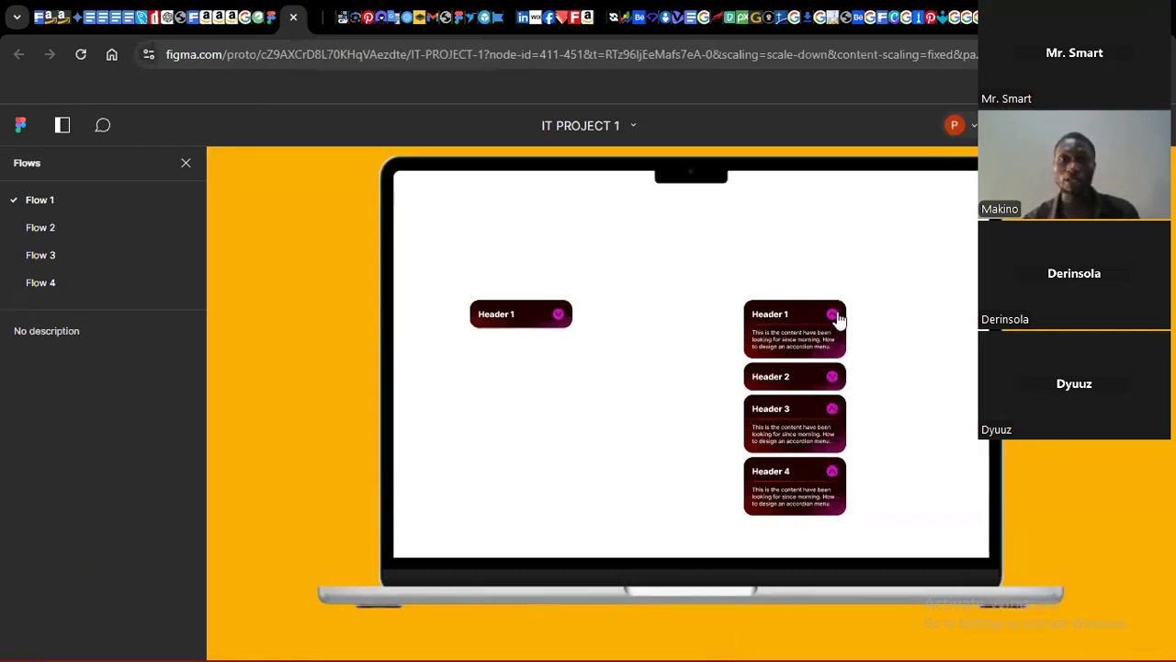
{"action": "left_click", "coordinate": [276, 25]}
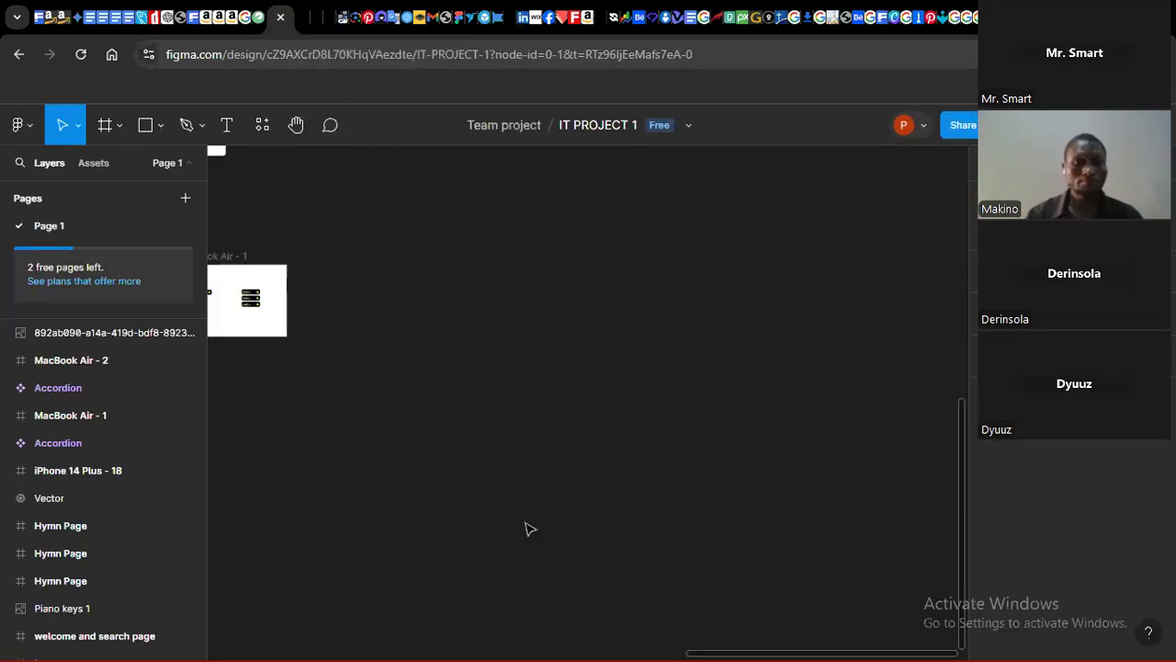
{"action": "left_click", "coordinate": [104, 129]}
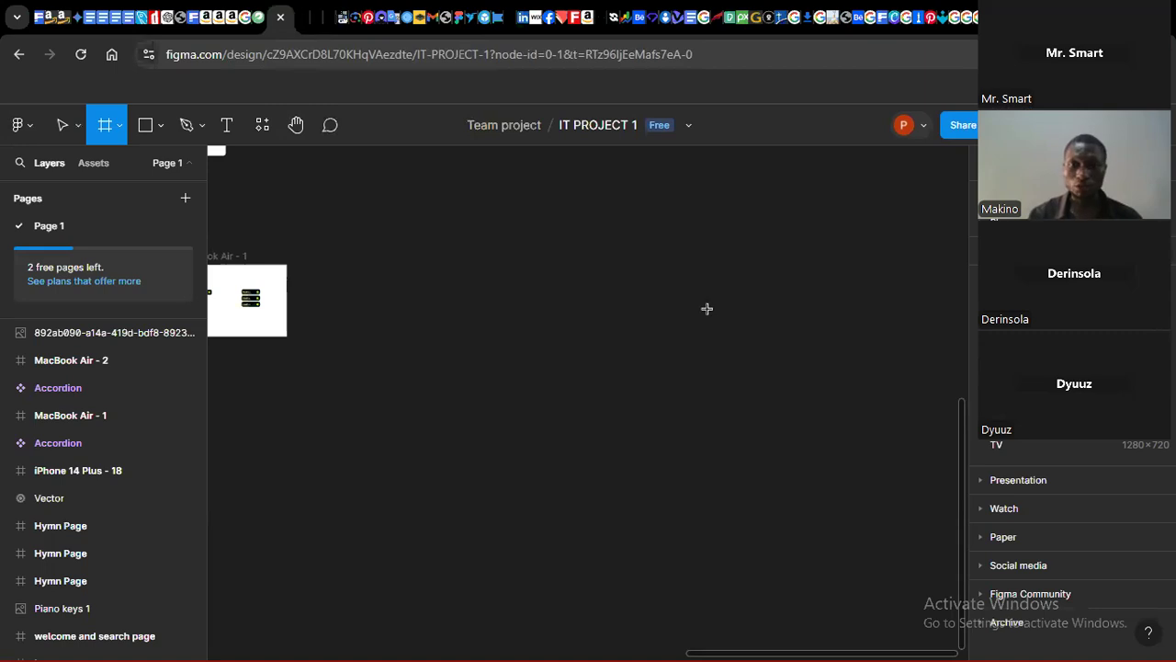
{"action": "mouse_move", "coordinate": [679, 281]}
{"action": "left_mouse_down"}
{"action": "mouse_move", "coordinate": [722, 337]}
{"action": "mouse_move", "coordinate": [715, 312]}
{"action": "left_mouse_up"}
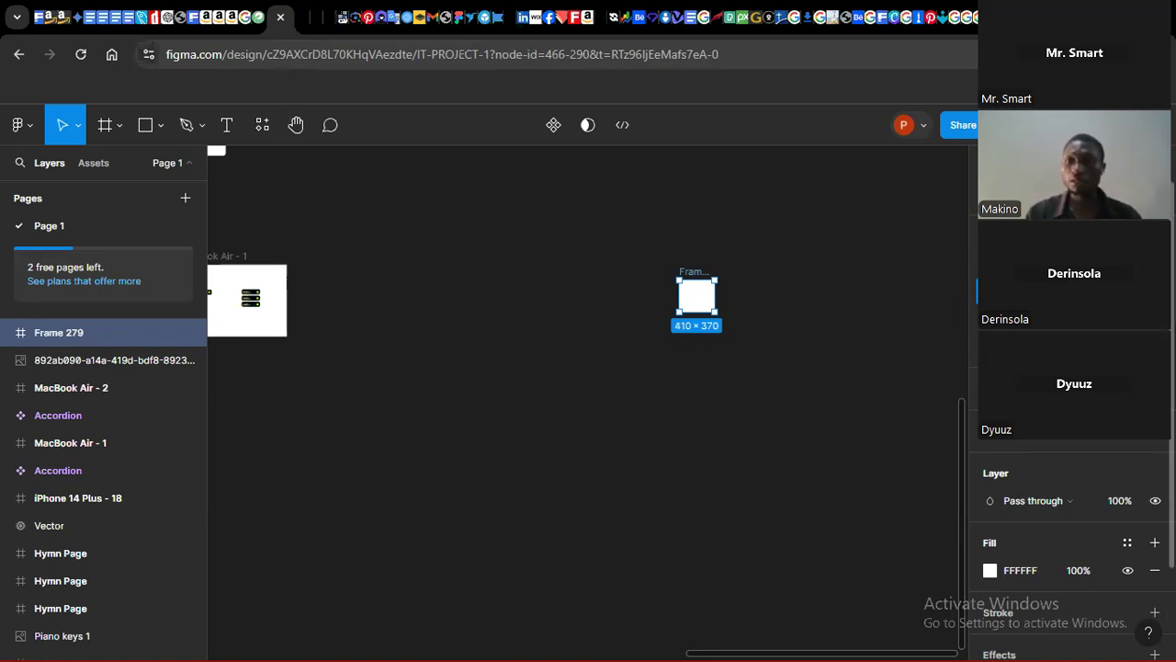
{"action": "key", "text": "BackSpace"}
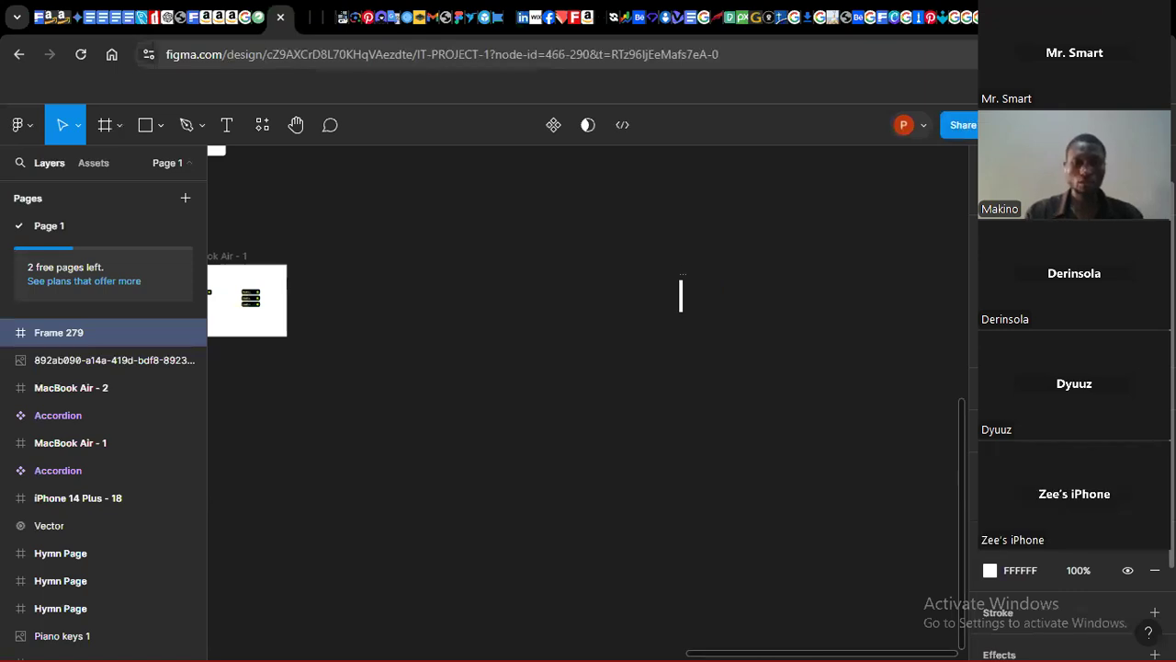
{"action": "key", "text": "Return"}
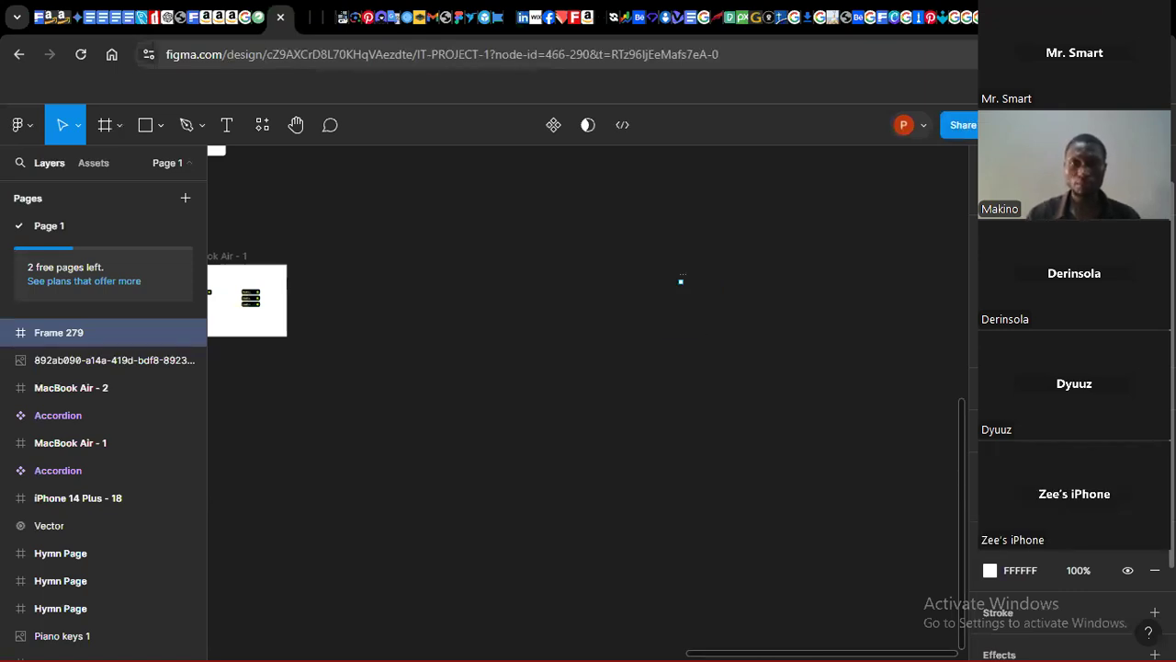
{"action": "left_click_drag", "start_coordinate": [497, 249], "coordinate": [765, 440]}
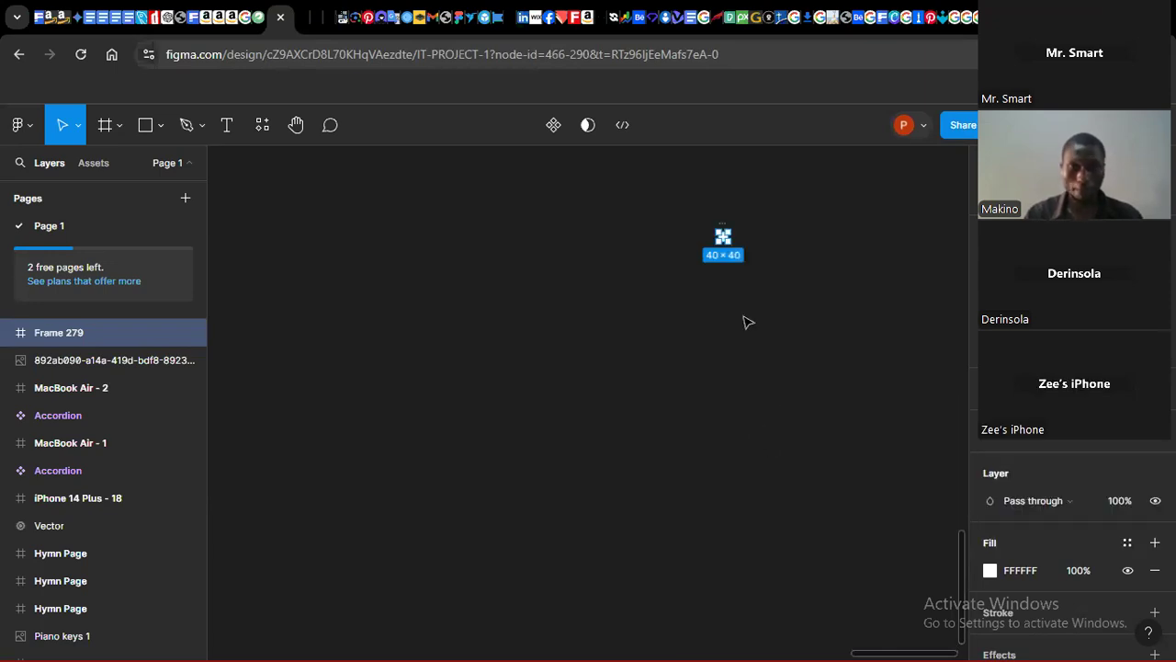
{"action": "left_click_drag", "start_coordinate": [563, 199], "coordinate": [757, 353]}
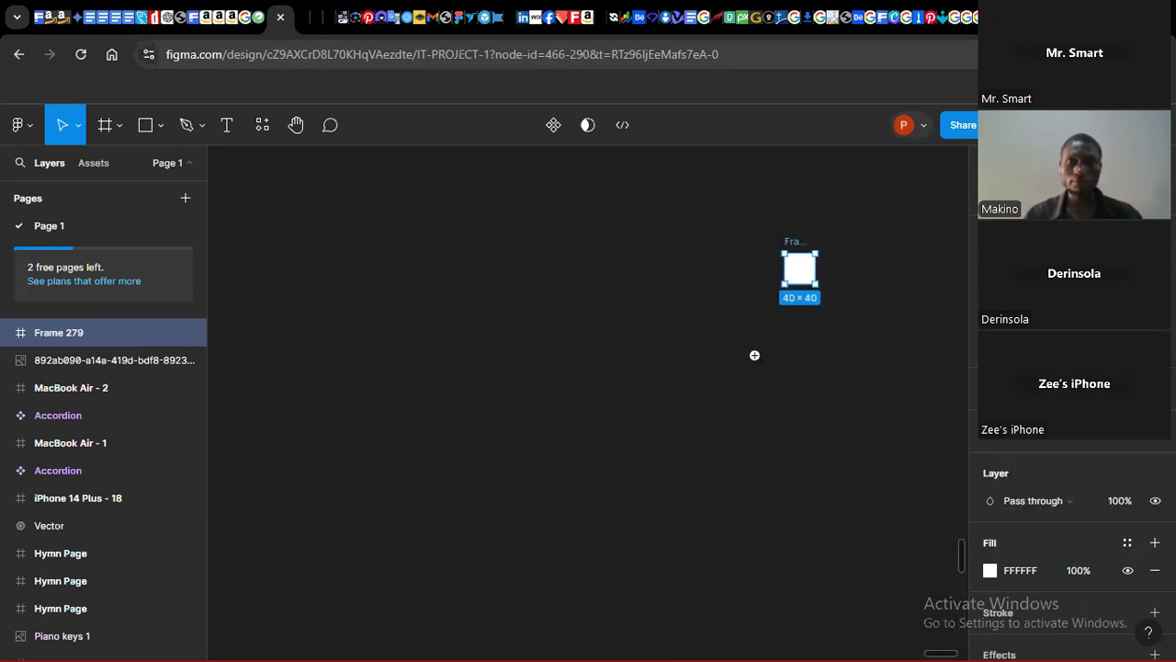
Step: Add a text layer reading "header 1" on the canvas
{"action": "left_click", "coordinate": [227, 125]}
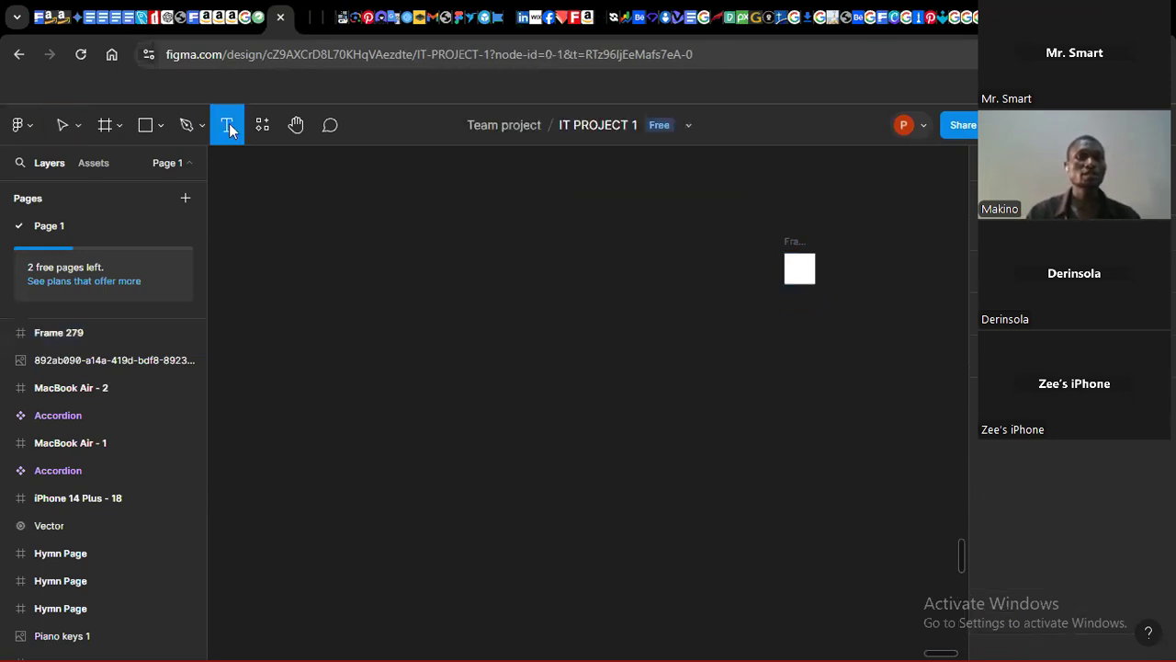
{"action": "left_click", "coordinate": [589, 275]}
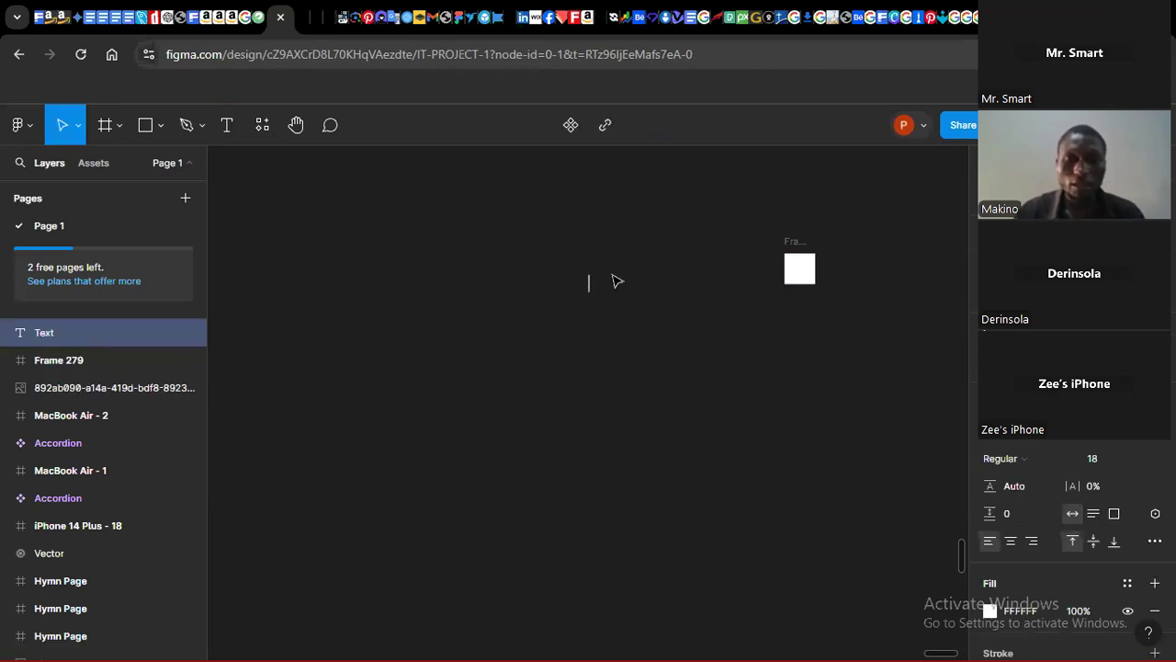
{"action": "type", "text": "heaser"}
{"action": "key", "text": "BackSpace"}
{"action": "key", "text": "BackSpace"}
{"action": "key", "text": "BackSpace"}
{"action": "type", "text": "der 1"}
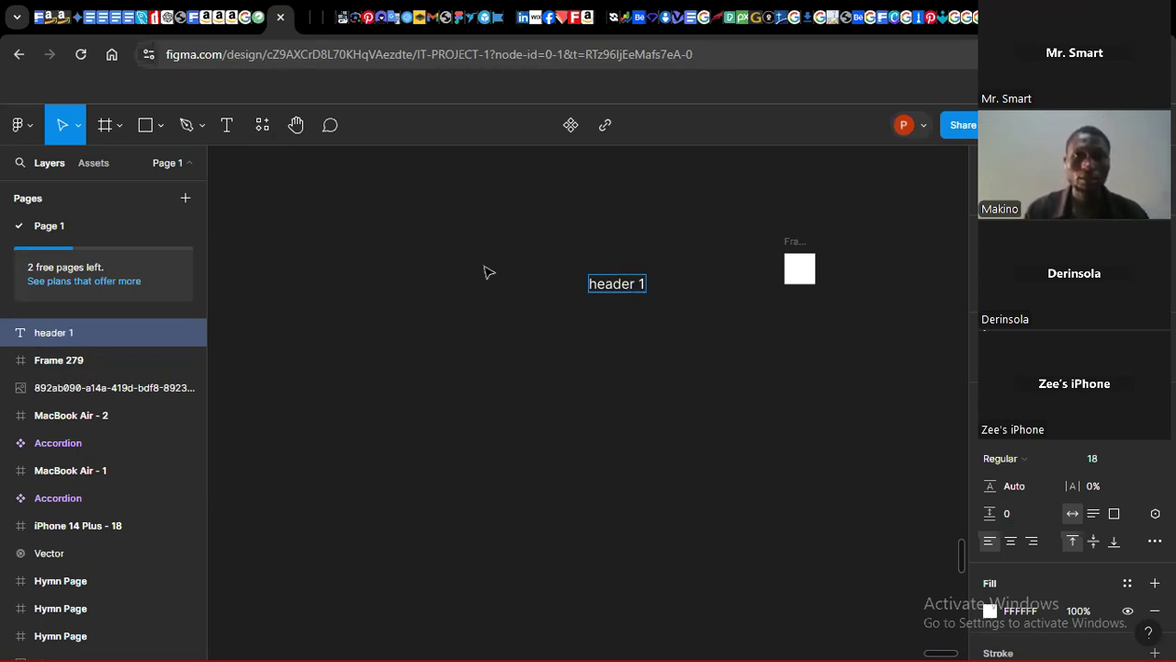
Step: Capitalize the text so it reads "Header 1"
{"action": "left_click", "coordinate": [595, 283]}
{"action": "key", "text": "BackSpace"}
{"action": "type", "text": "H"}
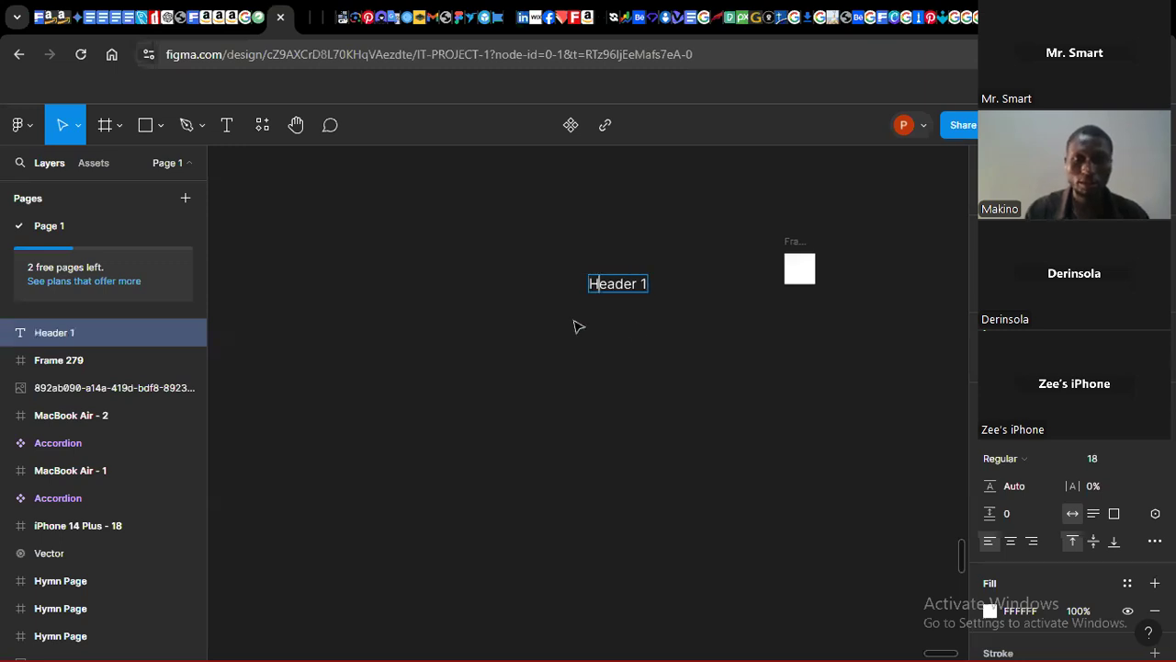
{"action": "key", "text": "Escape"}
Step: Move the Header 1 text to the left of the small frame
{"action": "left_click_drag", "start_coordinate": [618, 290], "coordinate": [673, 267]}
{"action": "left_click", "coordinate": [960, 324]}
{"action": "left_click_drag", "start_coordinate": [599, 226], "coordinate": [867, 325]}
{"action": "left_click", "coordinate": [1100, 199]}
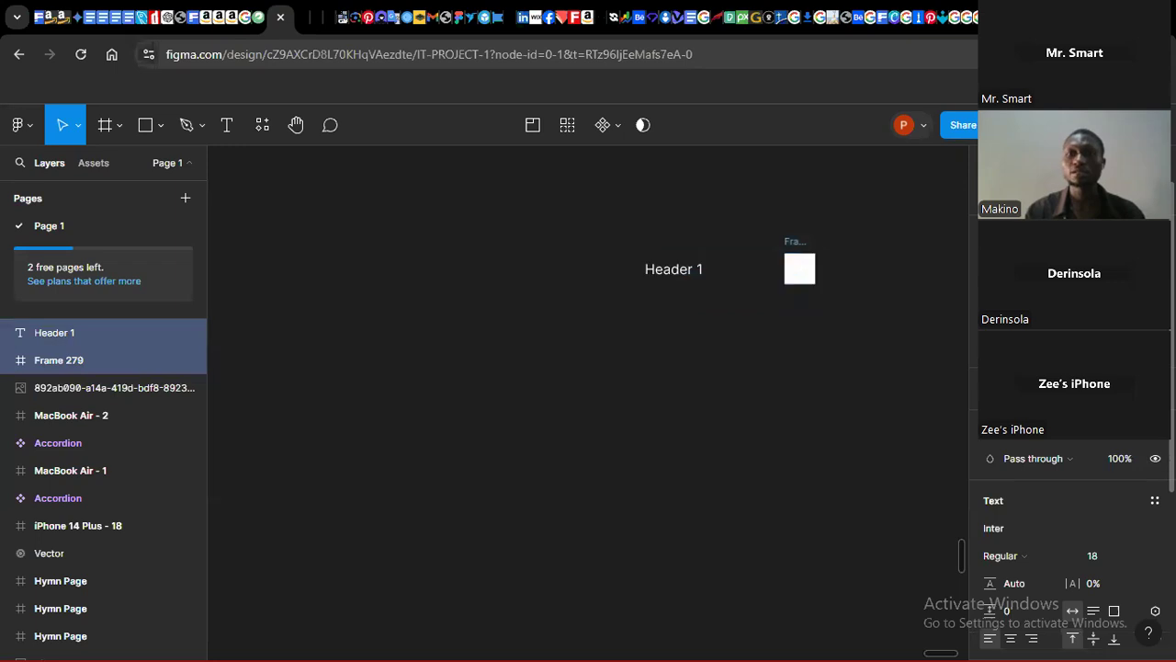
{"action": "left_click", "coordinate": [616, 400]}
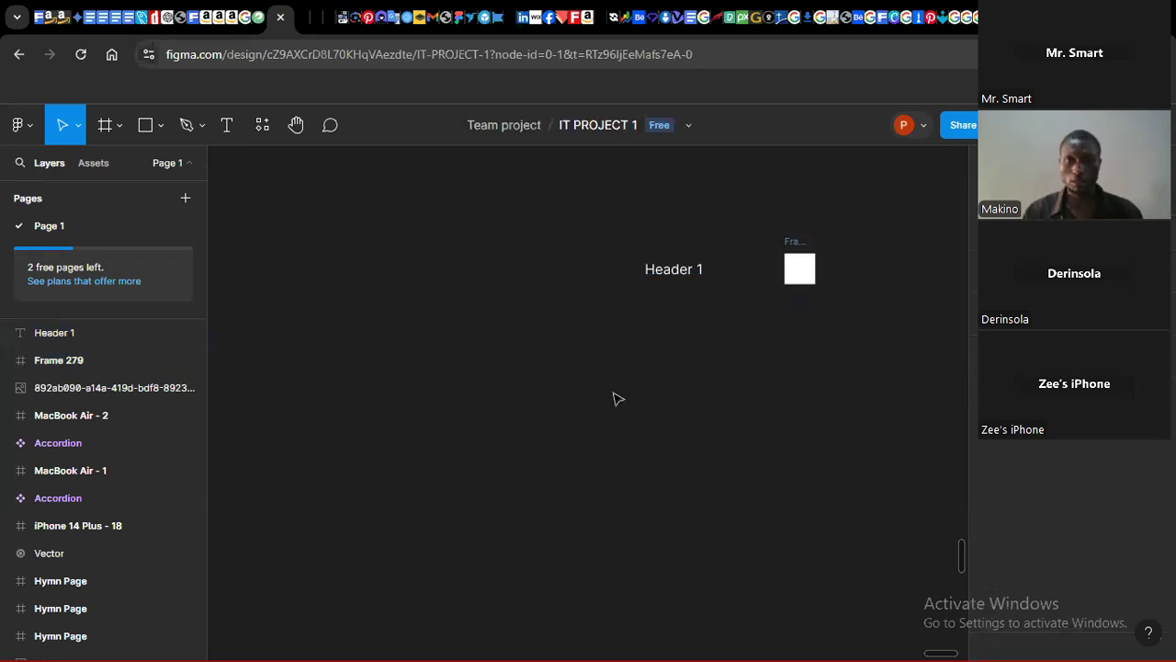
Step: Set the Header 1 text's font weight to Bold
{"action": "left_click", "coordinate": [680, 280]}
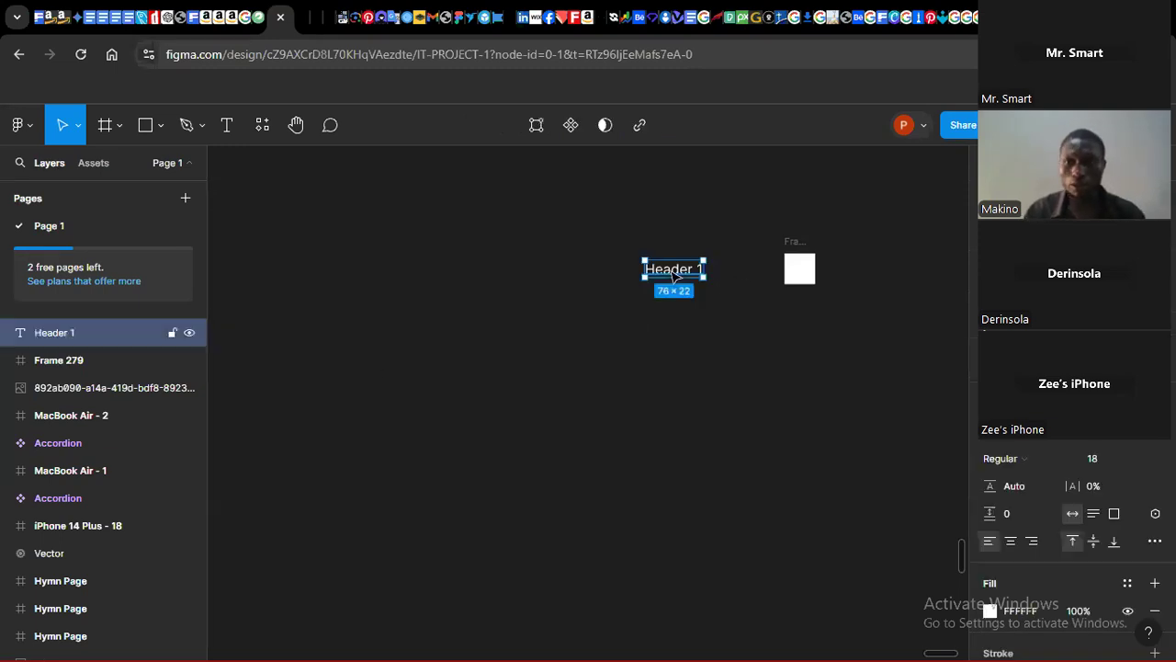
{"action": "left_click", "coordinate": [1016, 457]}
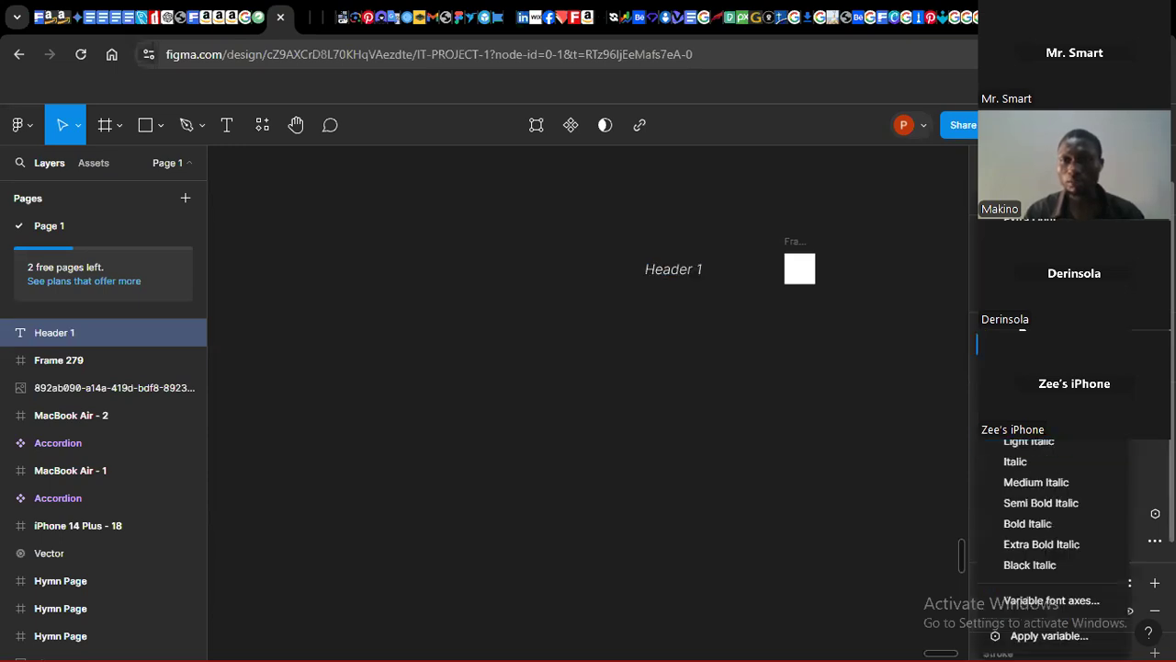
{"action": "left_click", "coordinate": [1020, 322]}
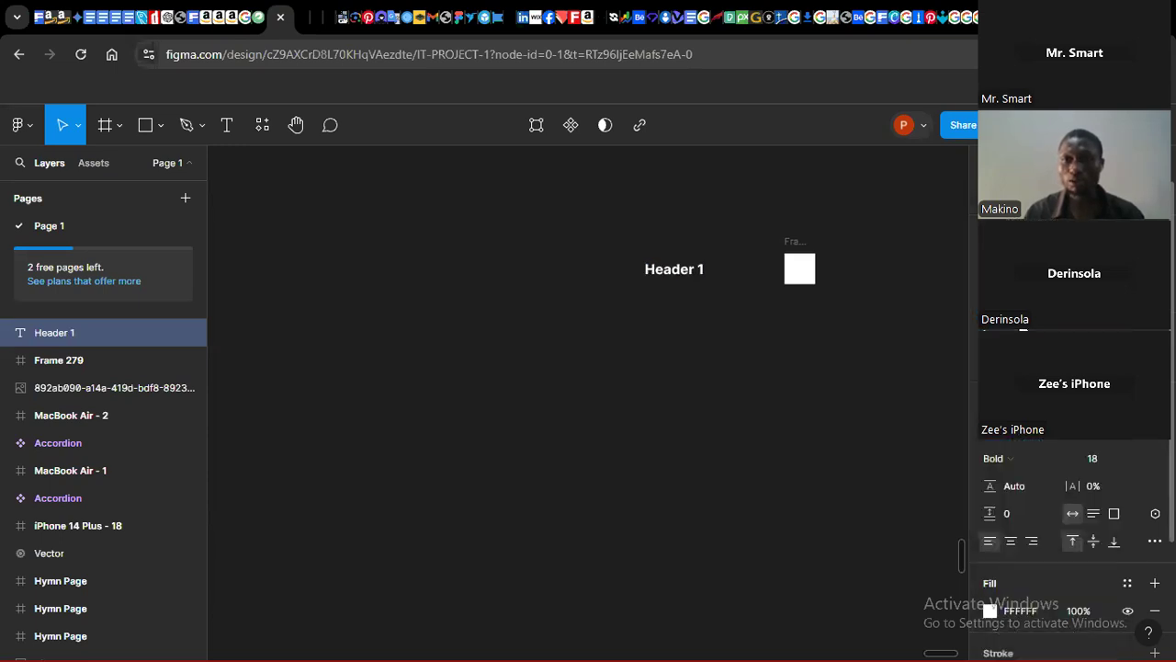
{"action": "left_click", "coordinate": [642, 342]}
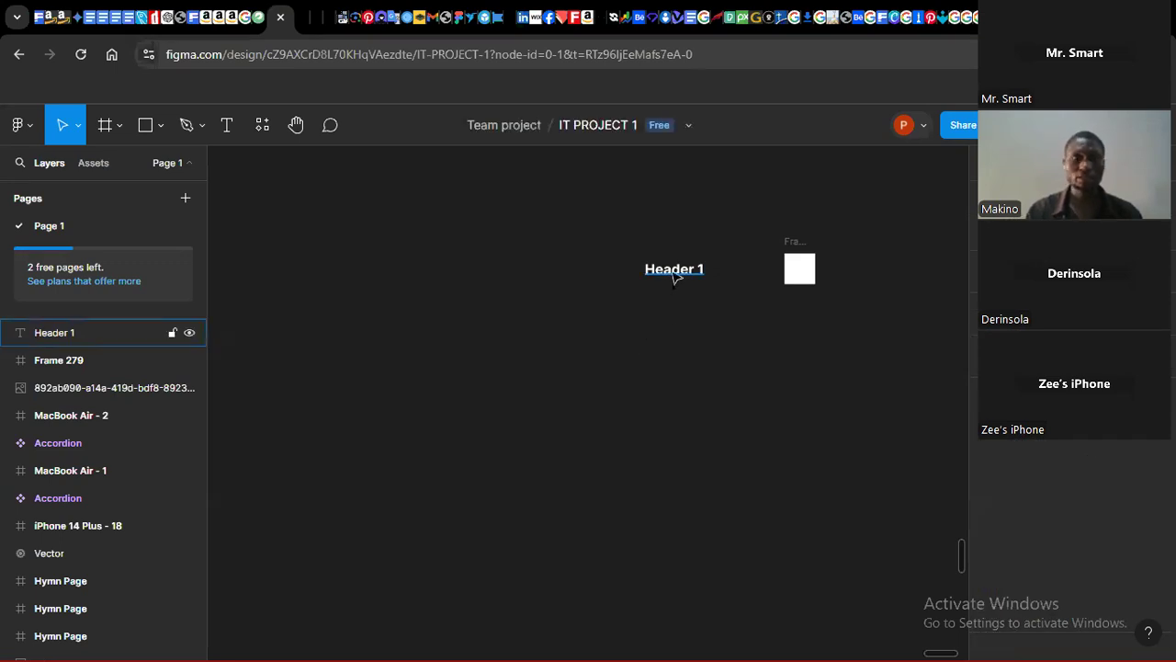
{"action": "left_click", "coordinate": [672, 268]}
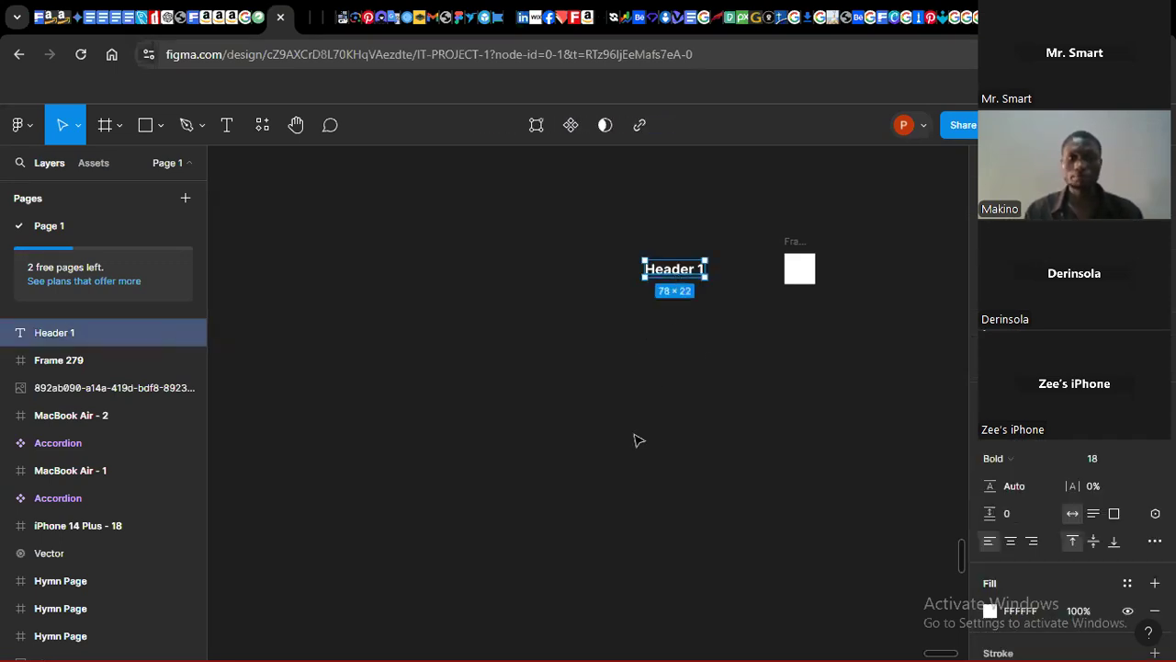
{"action": "left_click_drag", "start_coordinate": [855, 221], "coordinate": [844, 278]}
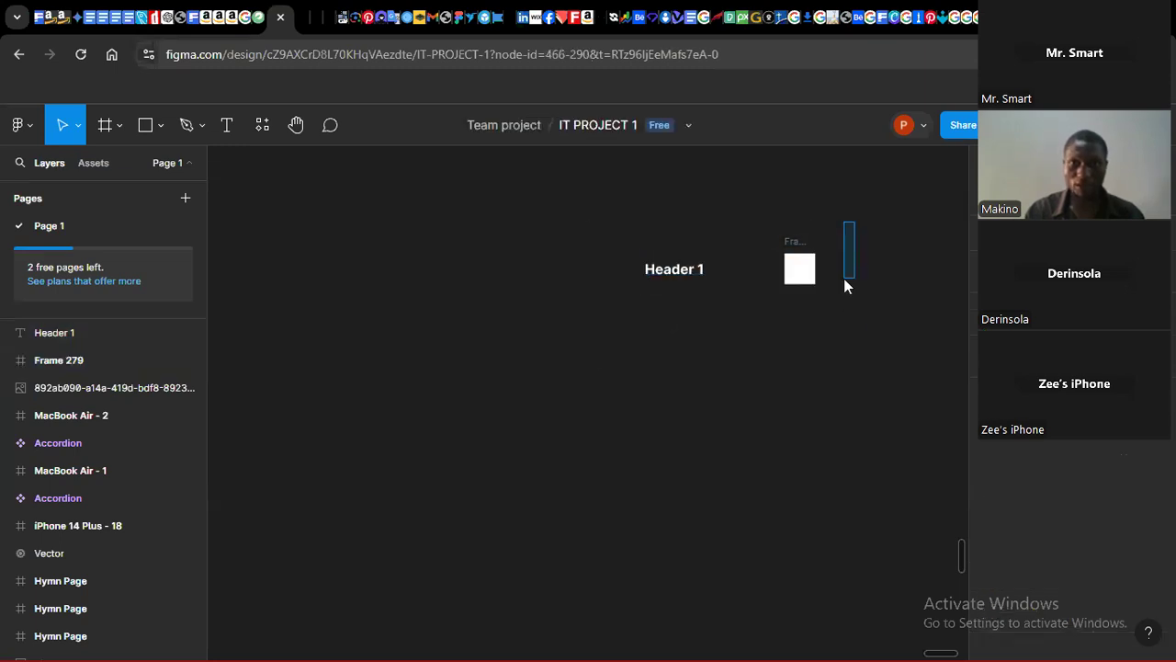
Step: Duplicate the Header 1 text and move the copy below the original
{"action": "left_click", "coordinate": [670, 273]}
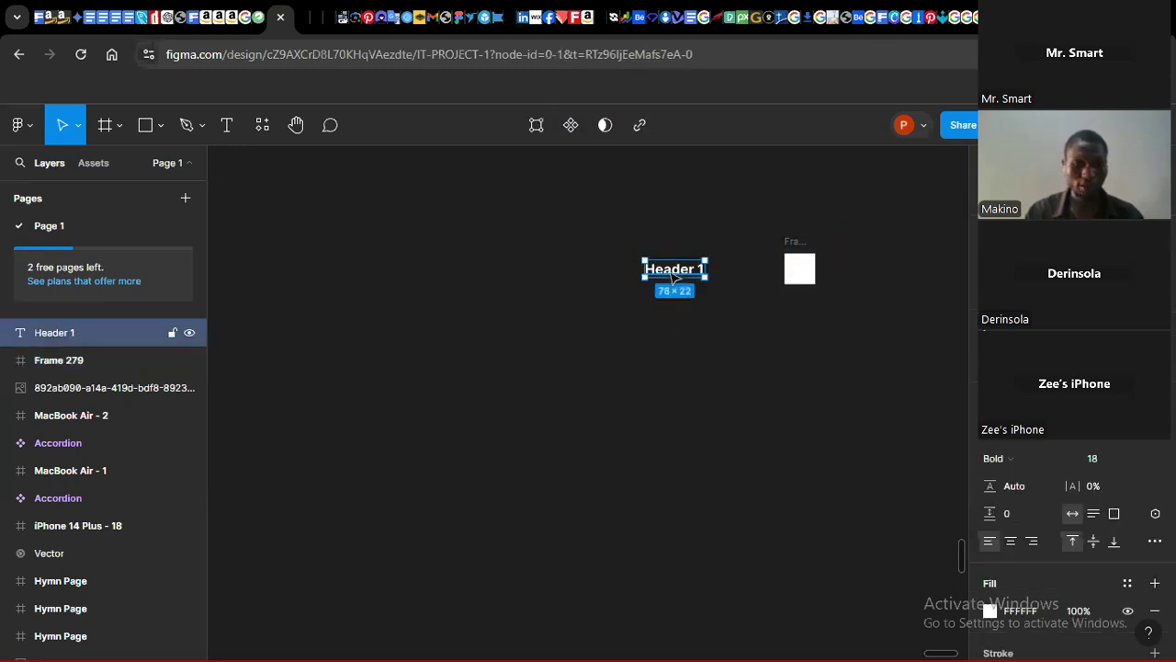
{"action": "key", "text": "ctrl+d"}
{"action": "left_click_drag", "start_coordinate": [673, 275], "coordinate": [674, 333]}
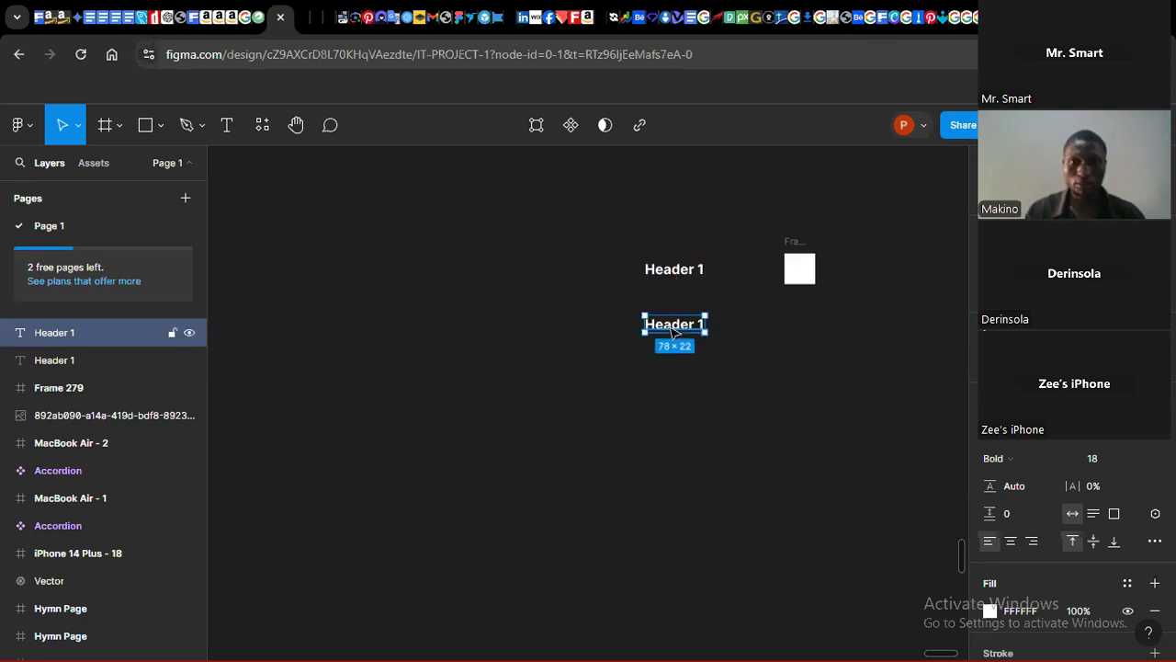
Step: Replace the copy's text with "This is an accordion text content. Lorem ipsum dolour sit amet"
{"action": "double_click", "coordinate": [671, 328]}
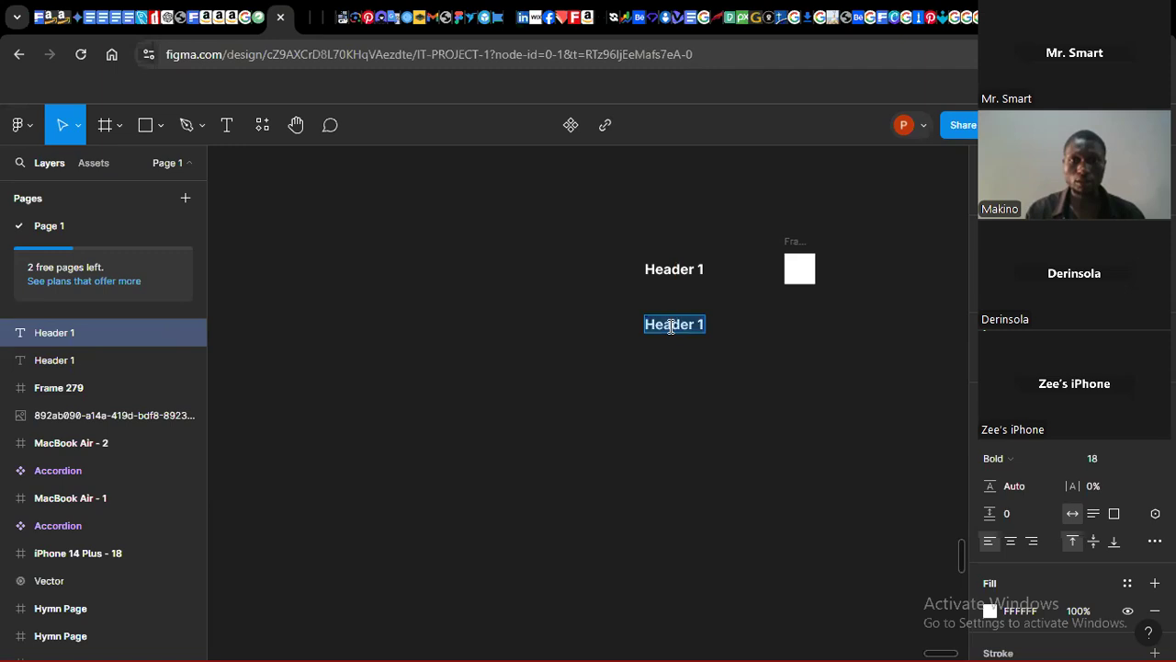
{"action": "type", "text": "This is an accordion"}
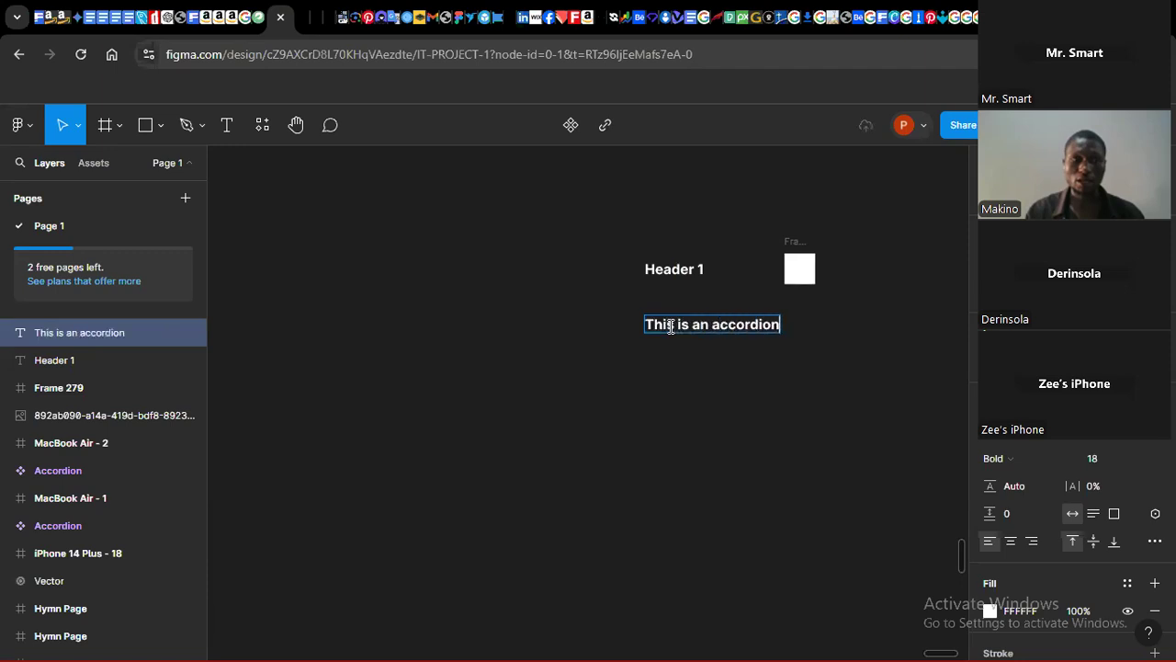
{"action": "type", "text": " m"}
{"action": "key", "text": "BackSpace"}
{"action": "type", "text": "text"}
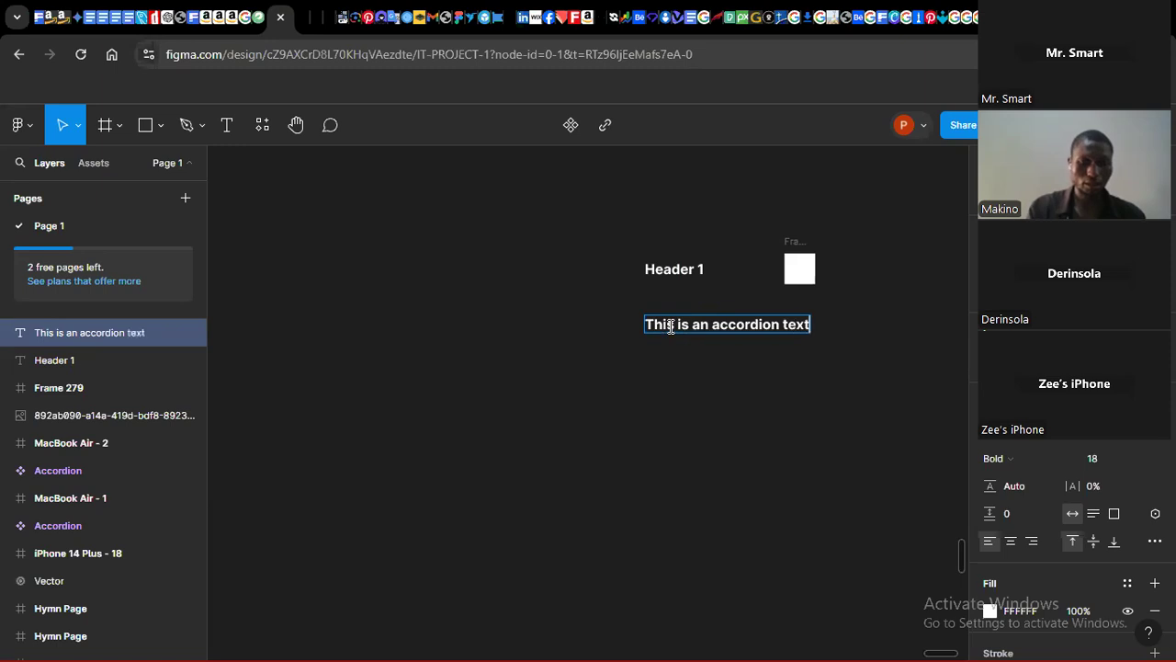
{"action": "type", "text": " content"}
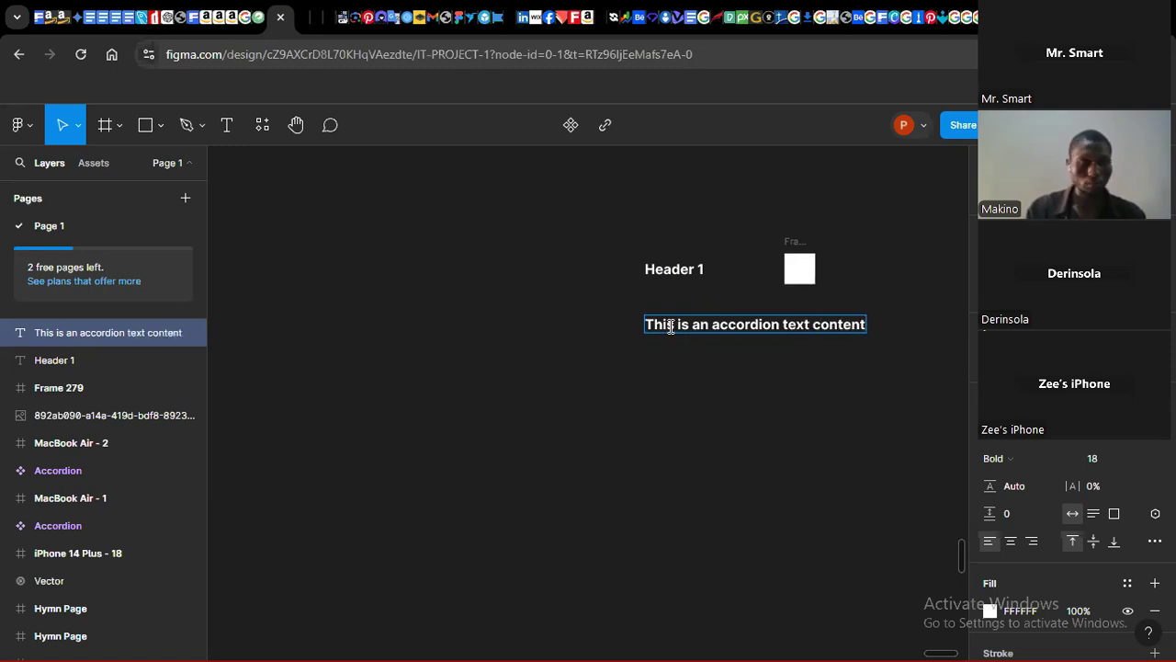
{"action": "type", "text": ".L"}
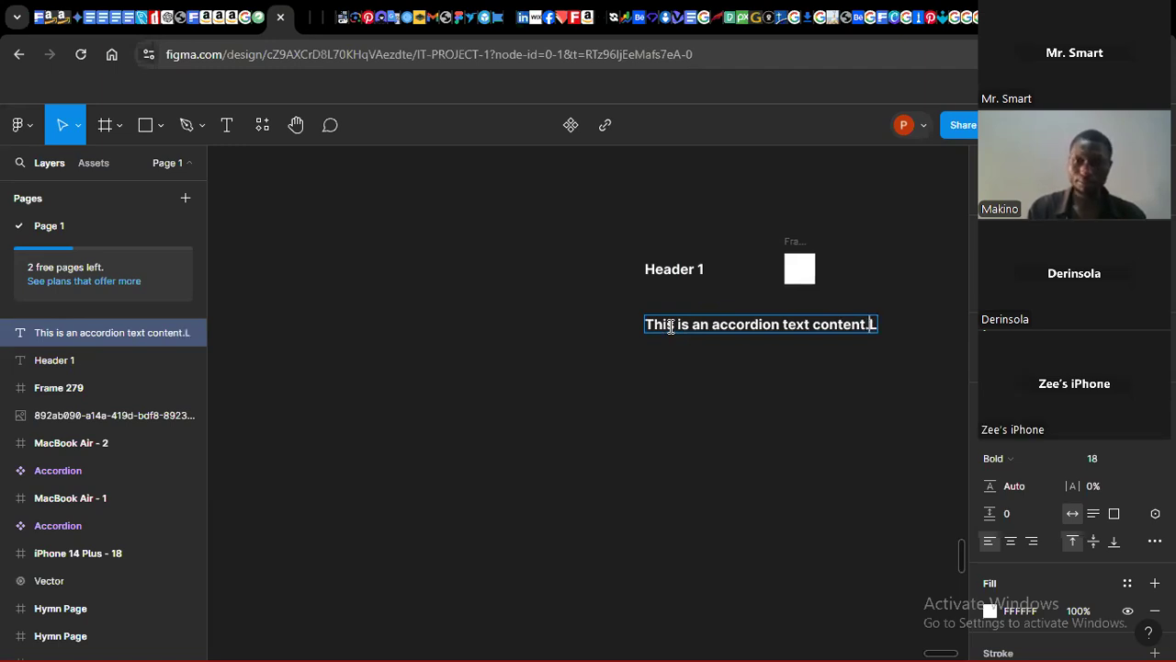
{"action": "type", "text": " or"}
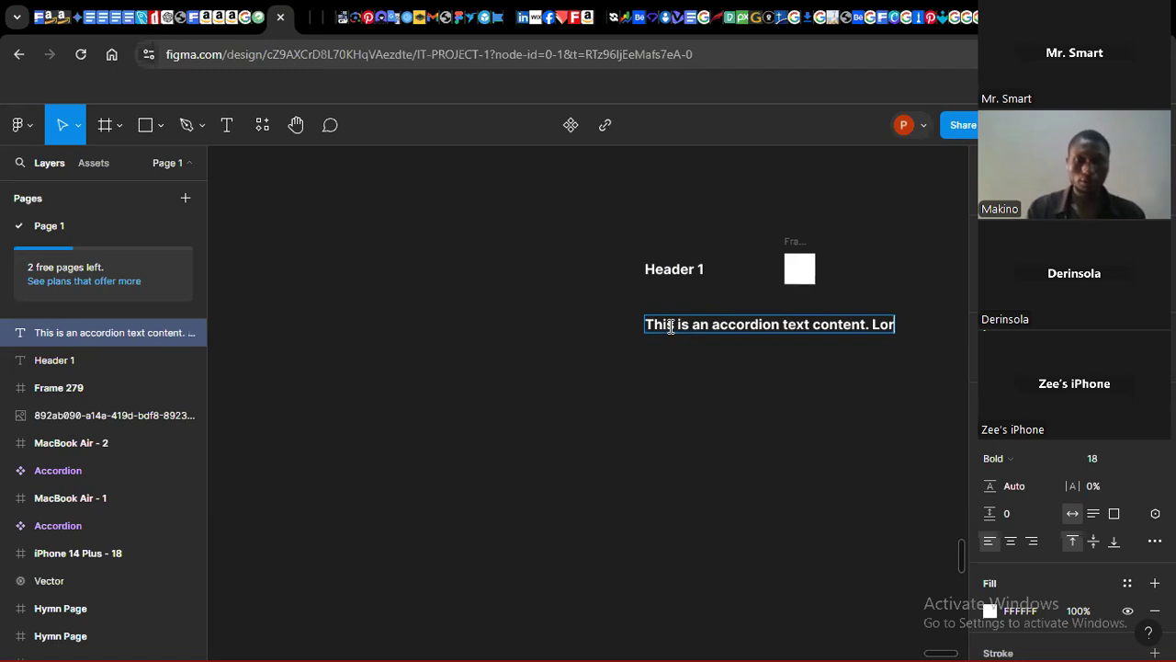
{"action": "type", "text": "em ipsu"}
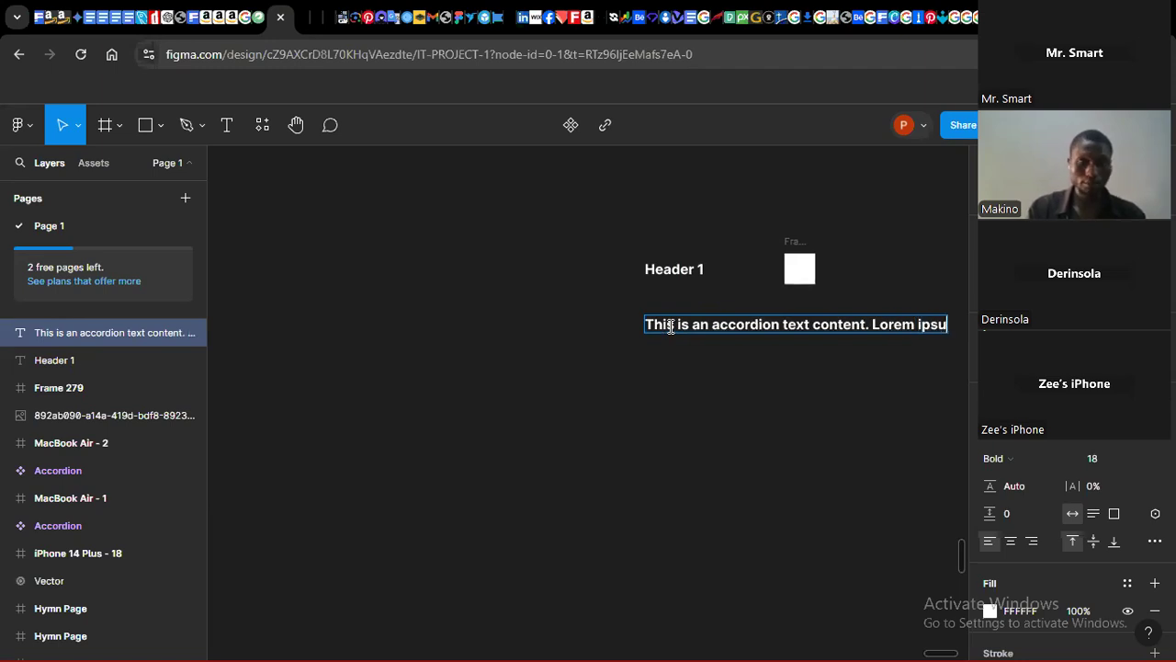
{"action": "type", "text": "m d"}
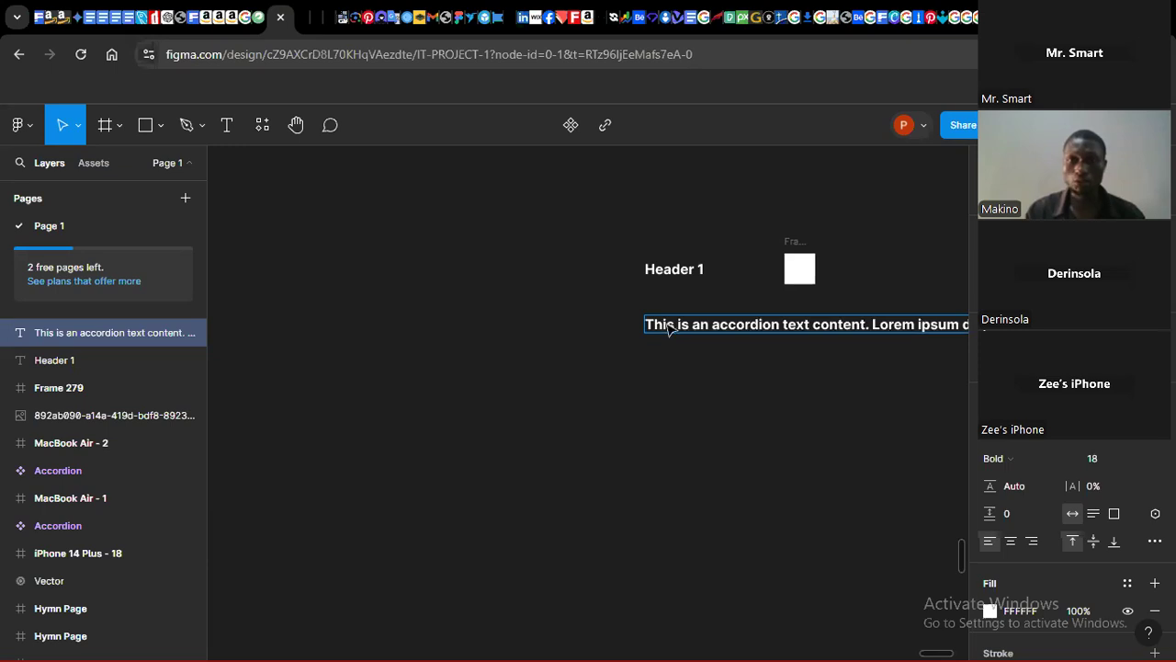
{"action": "left_click_drag", "start_coordinate": [943, 653], "coordinate": [948, 654]}
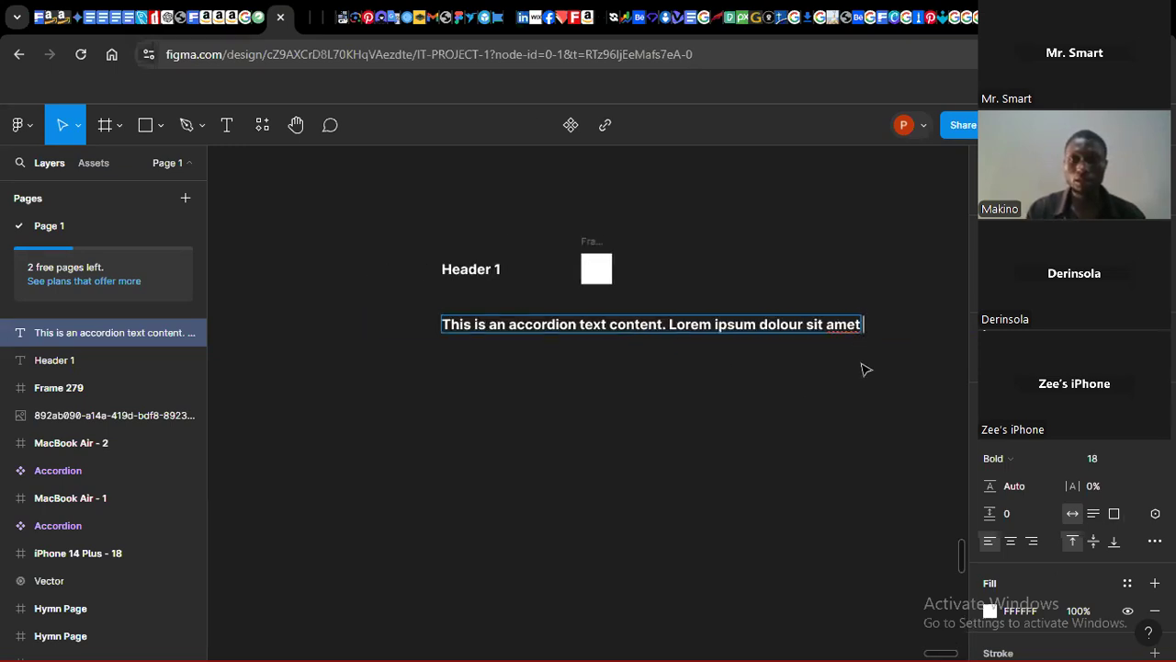
Step: Narrow the paragraph text box to about 222 px wide so the text wraps onto three lines
{"action": "left_click", "coordinate": [860, 327]}
{"action": "left_click_drag", "start_coordinate": [860, 326], "coordinate": [610, 339]}
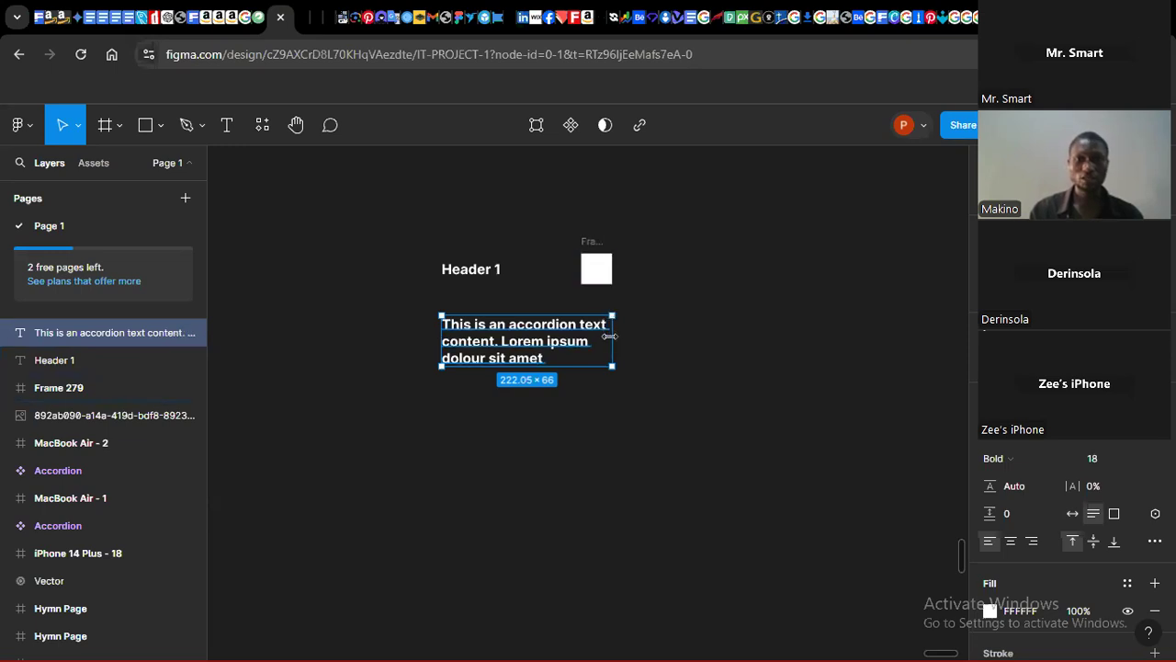
{"action": "double_click", "coordinate": [545, 342]}
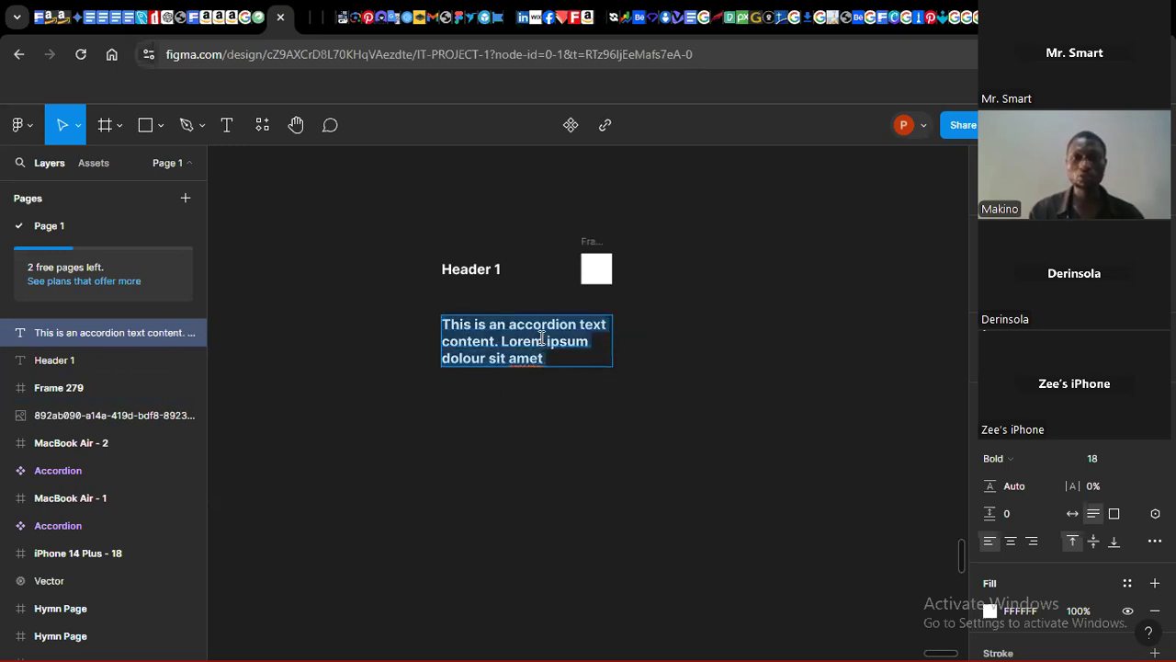
{"action": "key", "text": "Escape"}
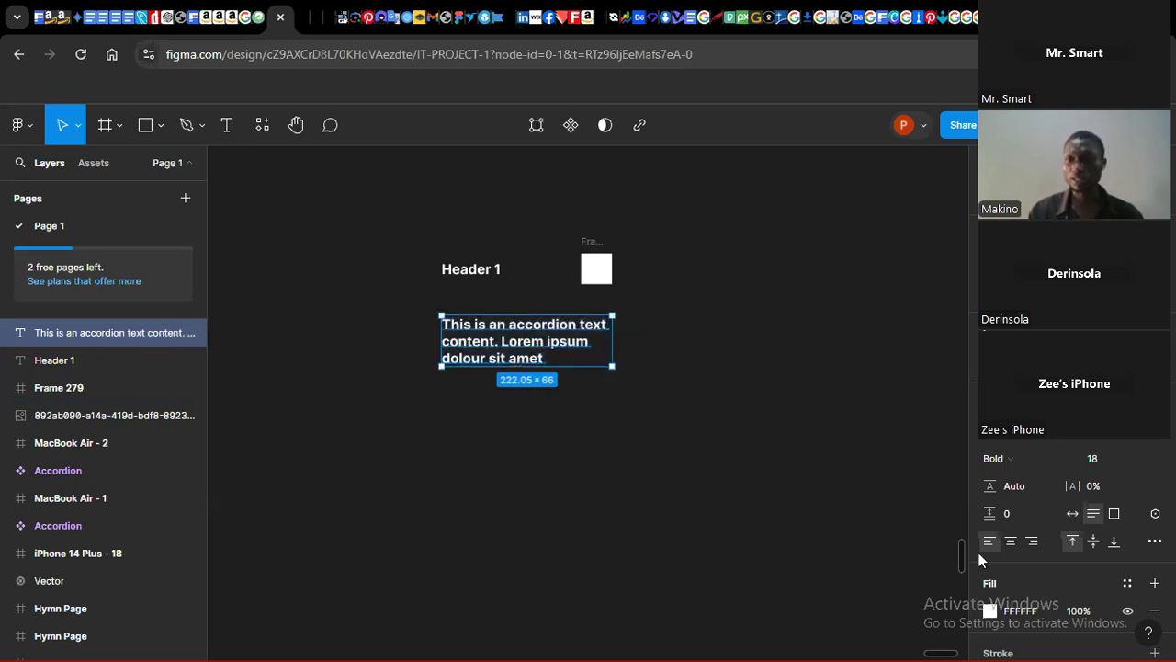
Step: Set the paragraph text's font weight to Medium
{"action": "left_click", "coordinate": [1009, 458]}
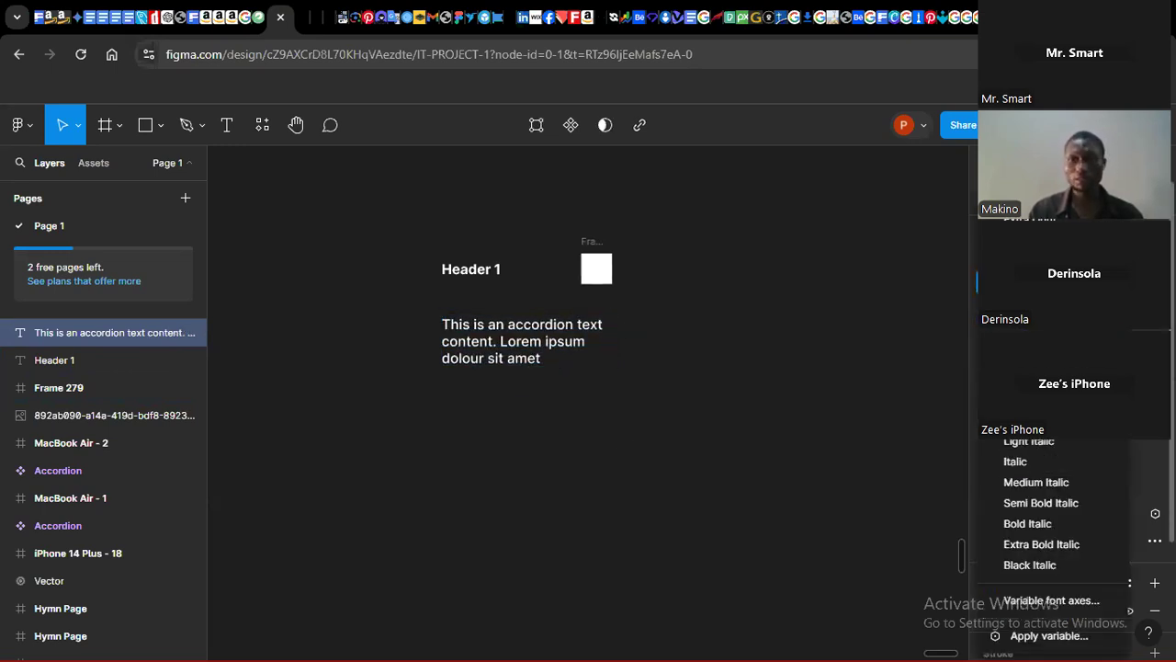
{"action": "left_click", "coordinate": [1022, 282]}
{"action": "left_click", "coordinate": [674, 371]}
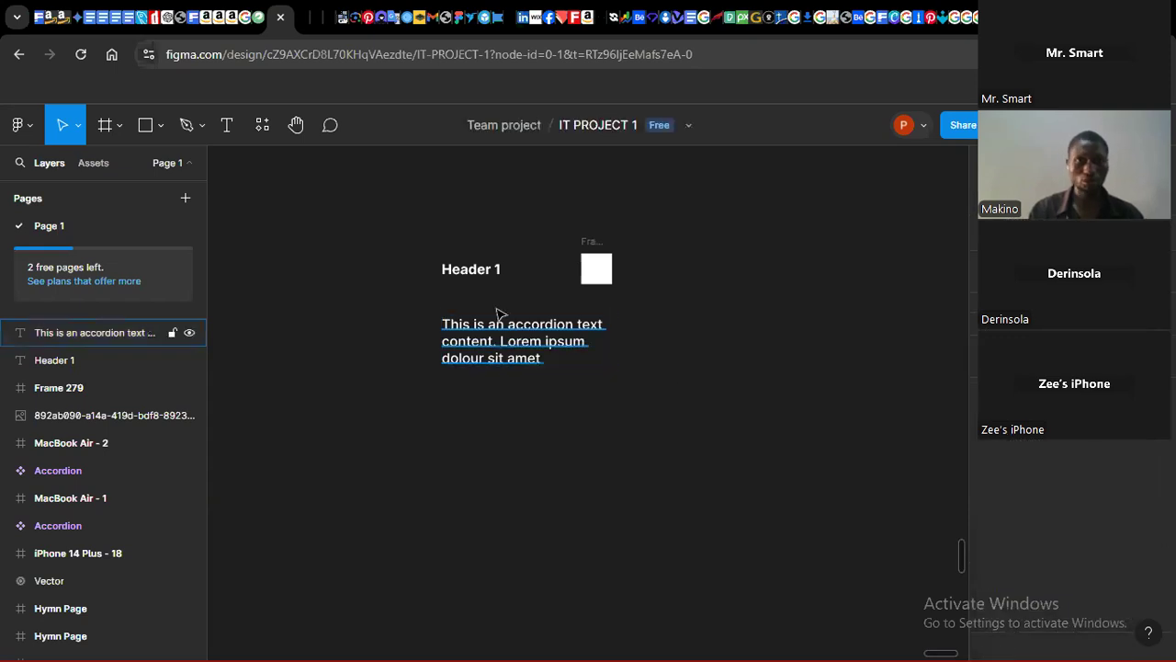
Step: Select the Header 1 text and the small frame together and wrap them in an auto layout frame
{"action": "left_click_drag", "start_coordinate": [386, 224], "coordinate": [796, 270]}
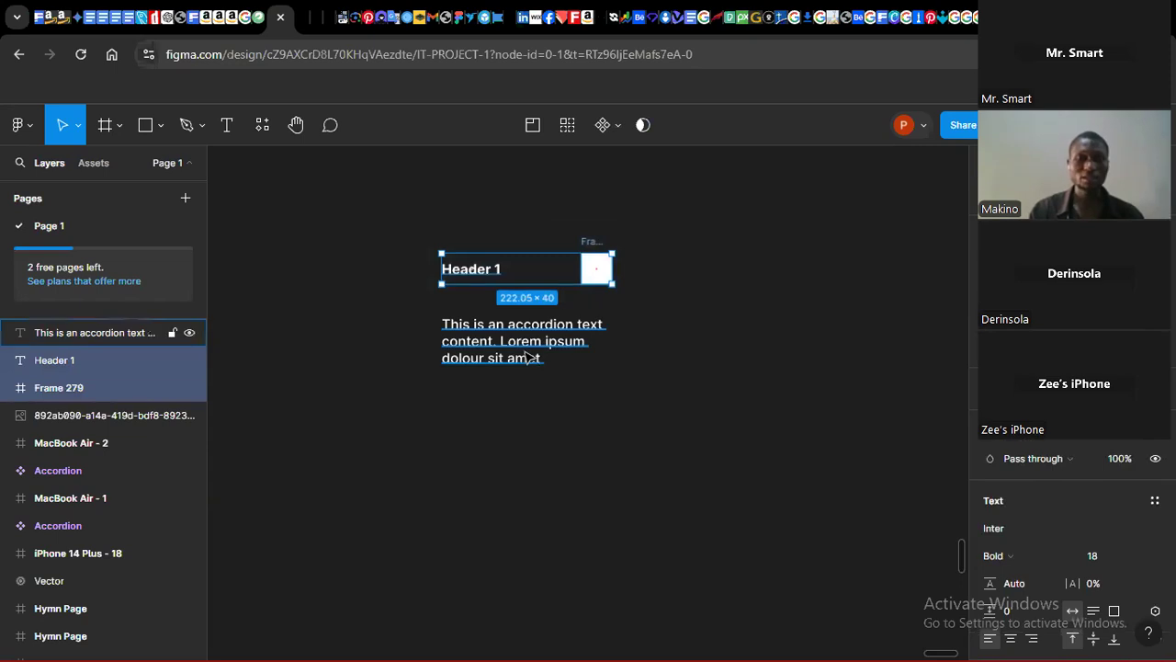
{"action": "left_click_drag", "start_coordinate": [397, 225], "coordinate": [641, 305]}
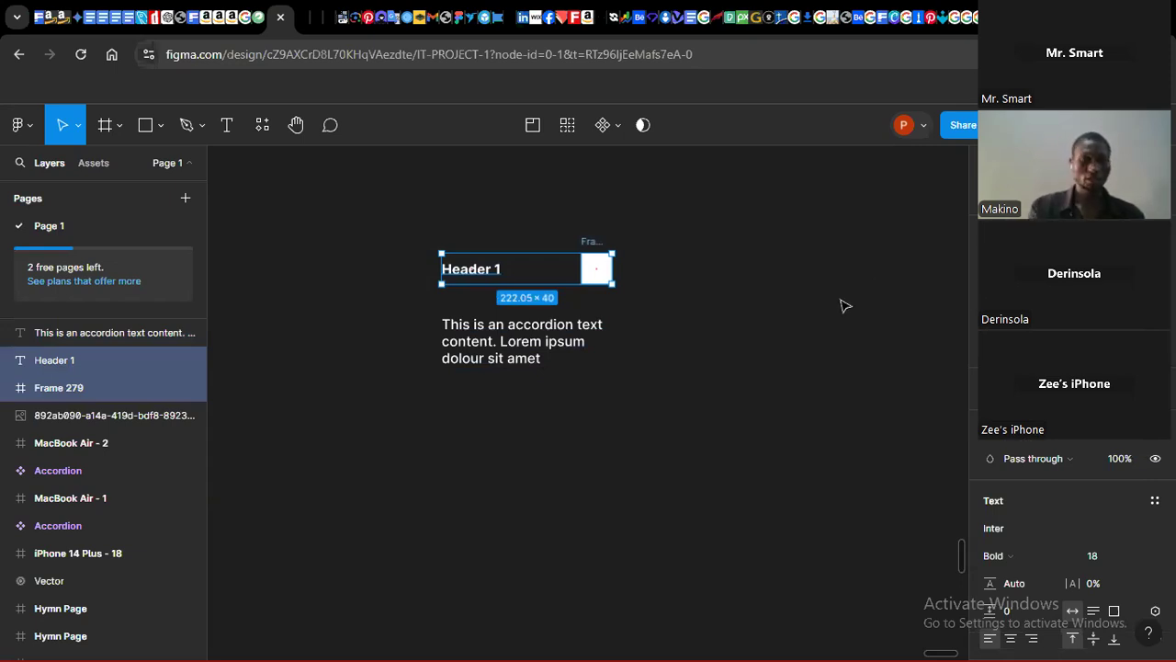
{"action": "key", "text": "shift+a"}
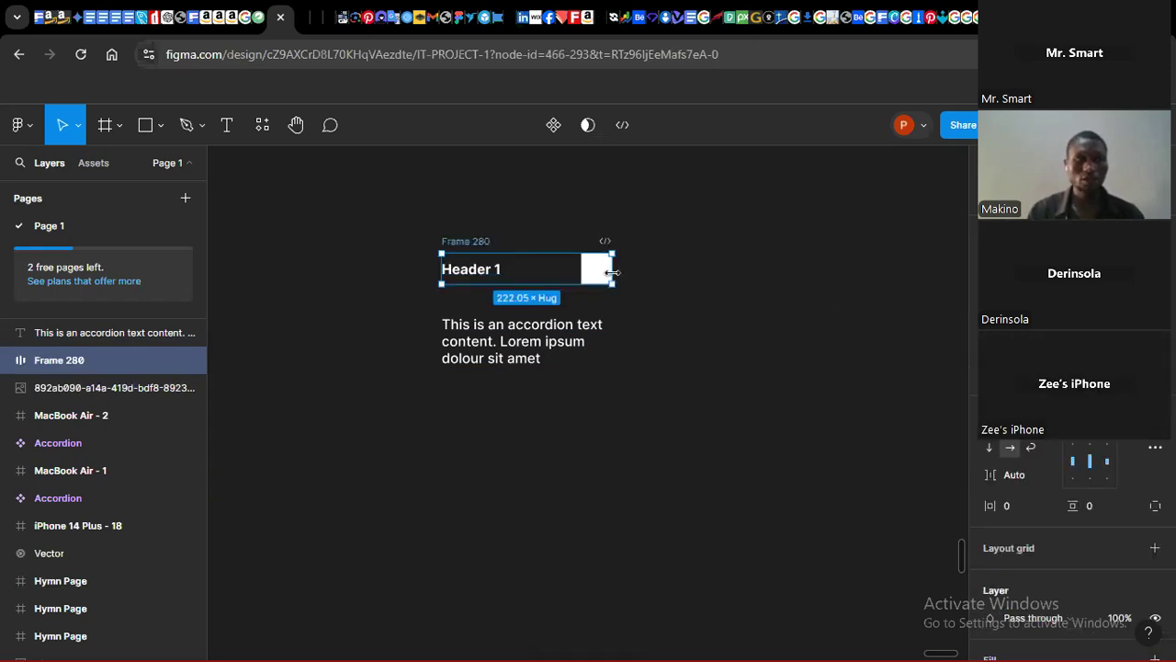
Step: Rename the new auto layout frame to "Headline abd Icon"
{"action": "double_click", "coordinate": [470, 241]}
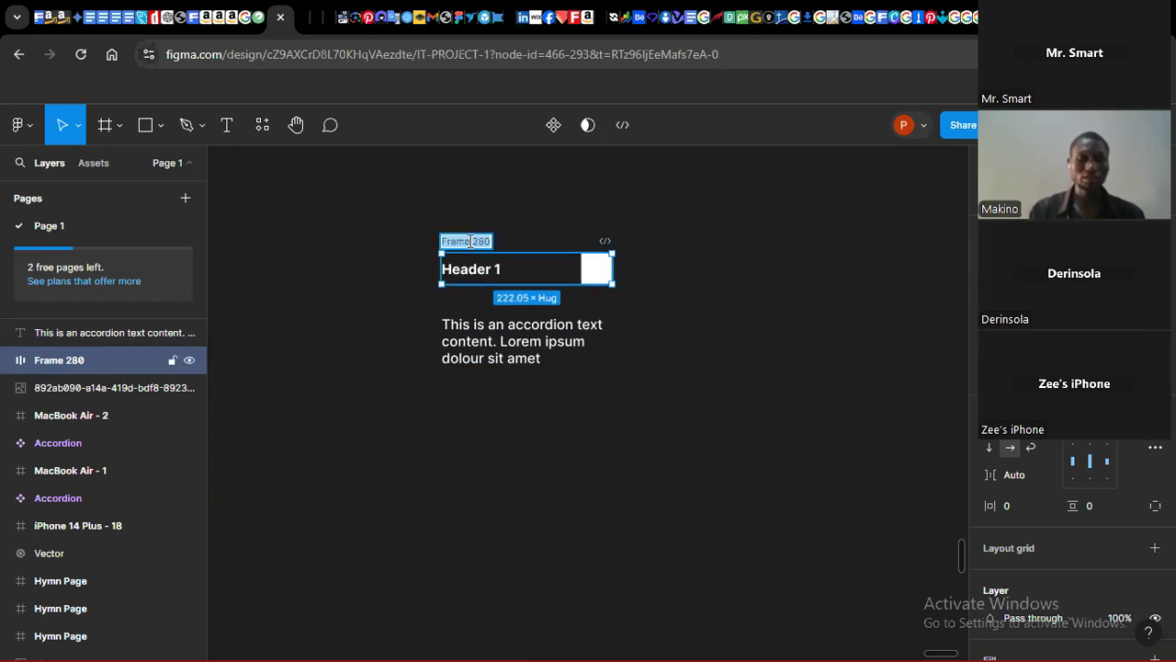
{"action": "type", "text": "Headline"}
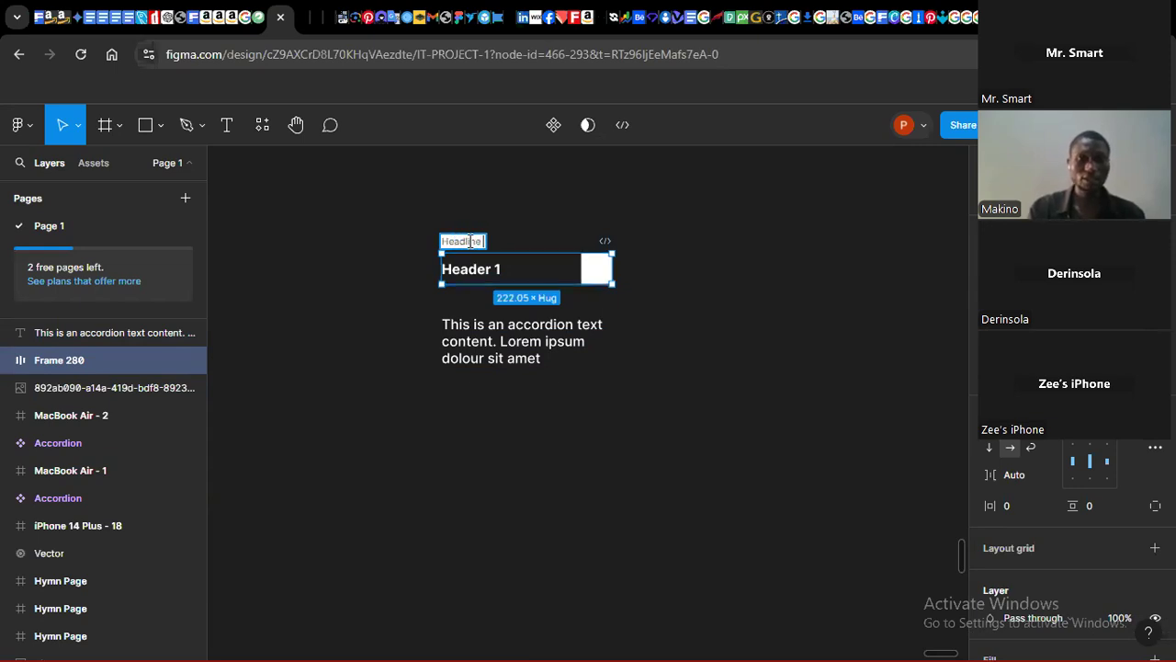
{"action": "type", "text": " abd"}
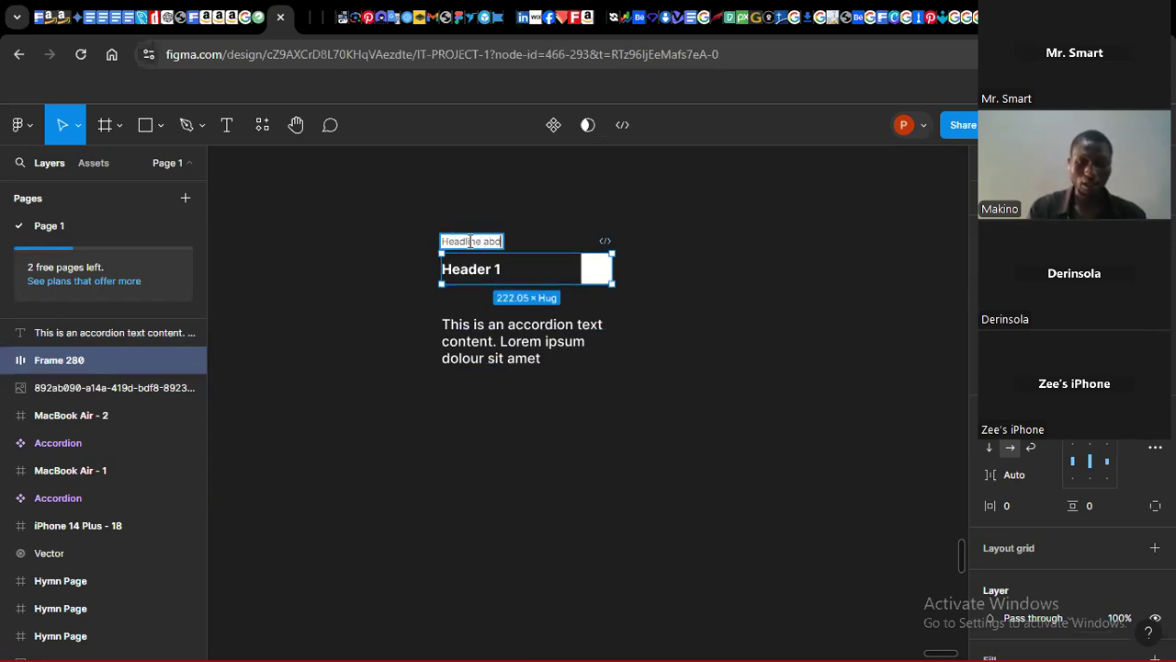
{"action": "type", "text": " ldon"}
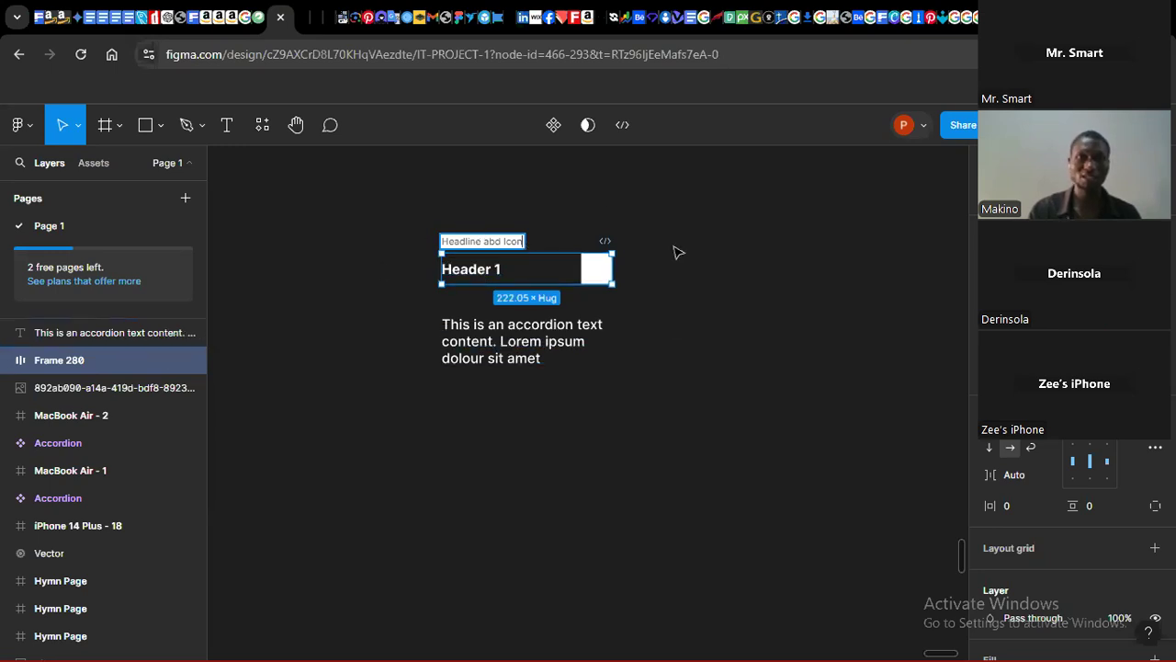
{"action": "left_click", "coordinate": [628, 248]}
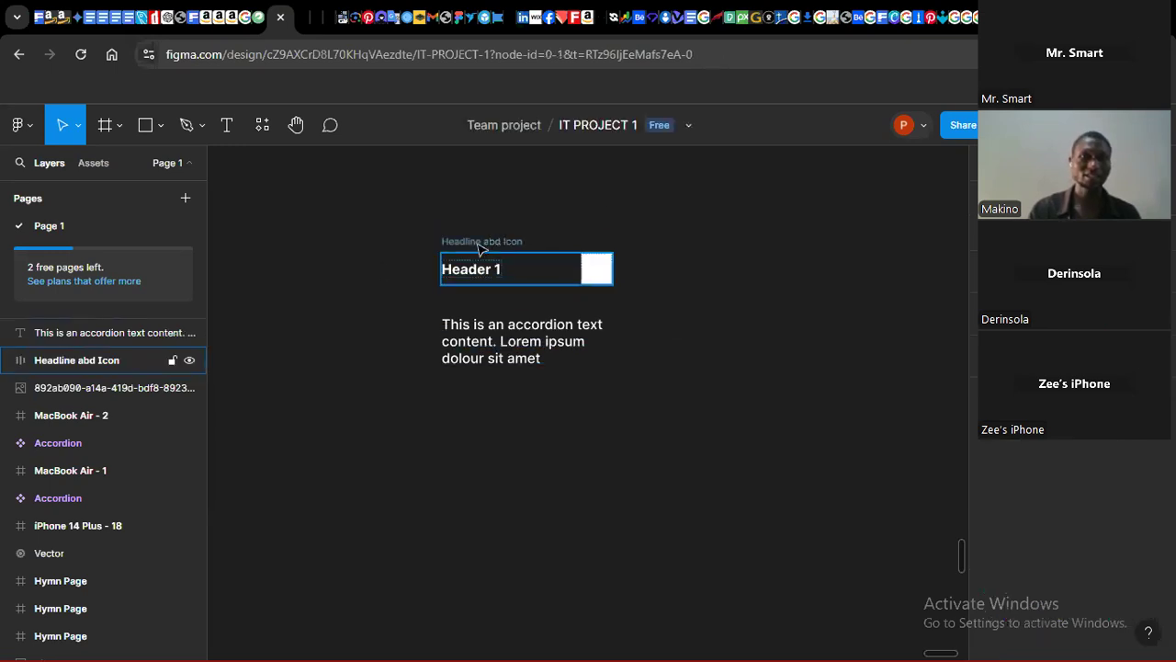
Step: Widen the Headline abd Icon frame and the paragraph text box to about 259 px
{"action": "left_click", "coordinate": [481, 244]}
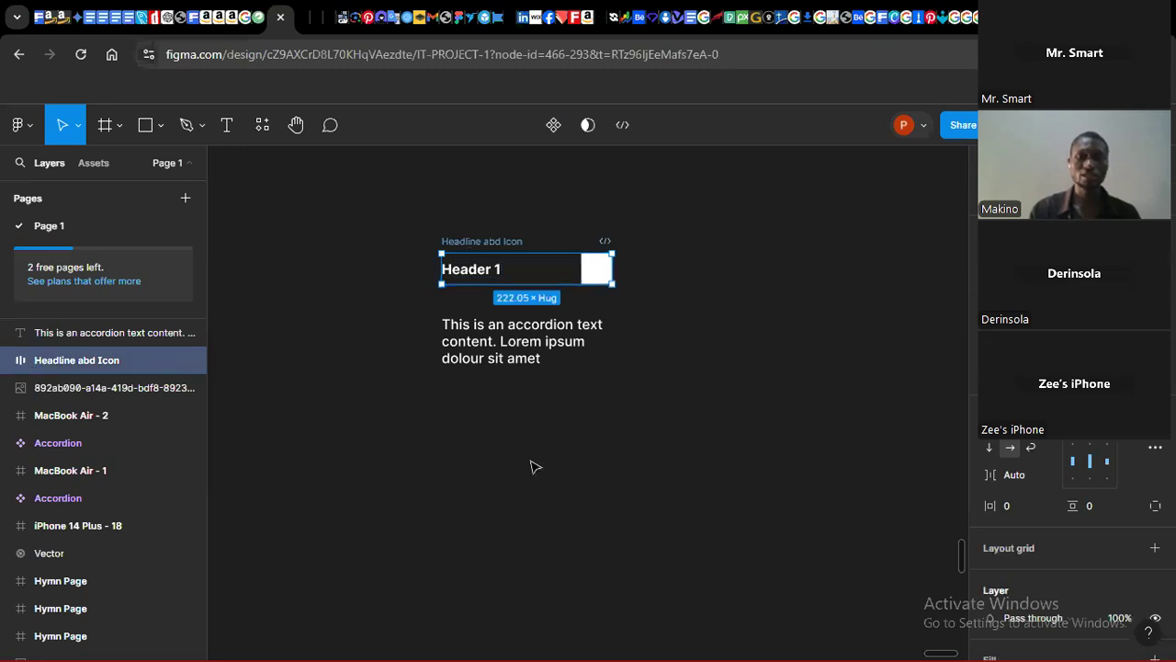
{"action": "left_click_drag", "start_coordinate": [613, 268], "coordinate": [639, 268]}
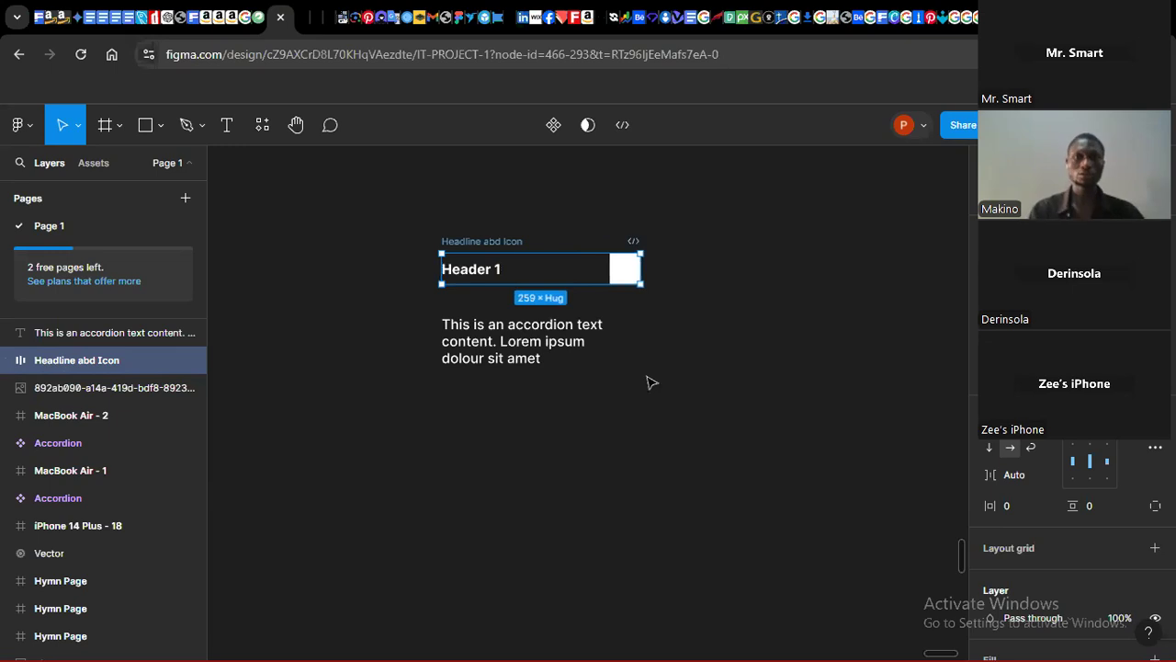
{"action": "left_click", "coordinate": [556, 344]}
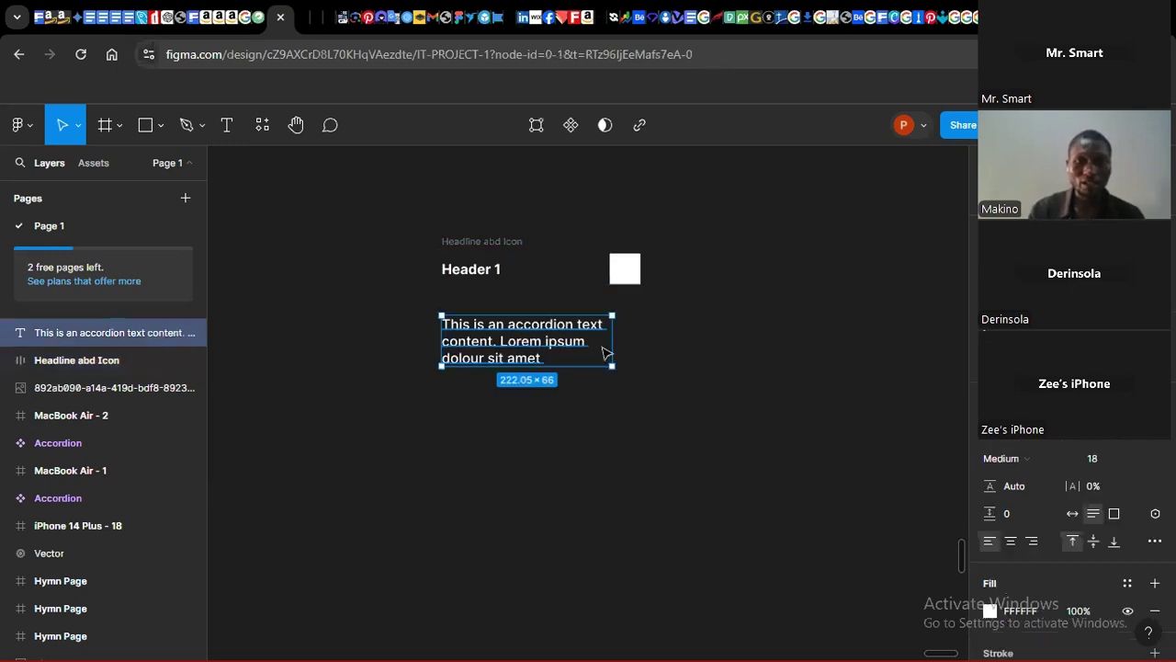
{"action": "left_click_drag", "start_coordinate": [620, 343], "coordinate": [642, 344]}
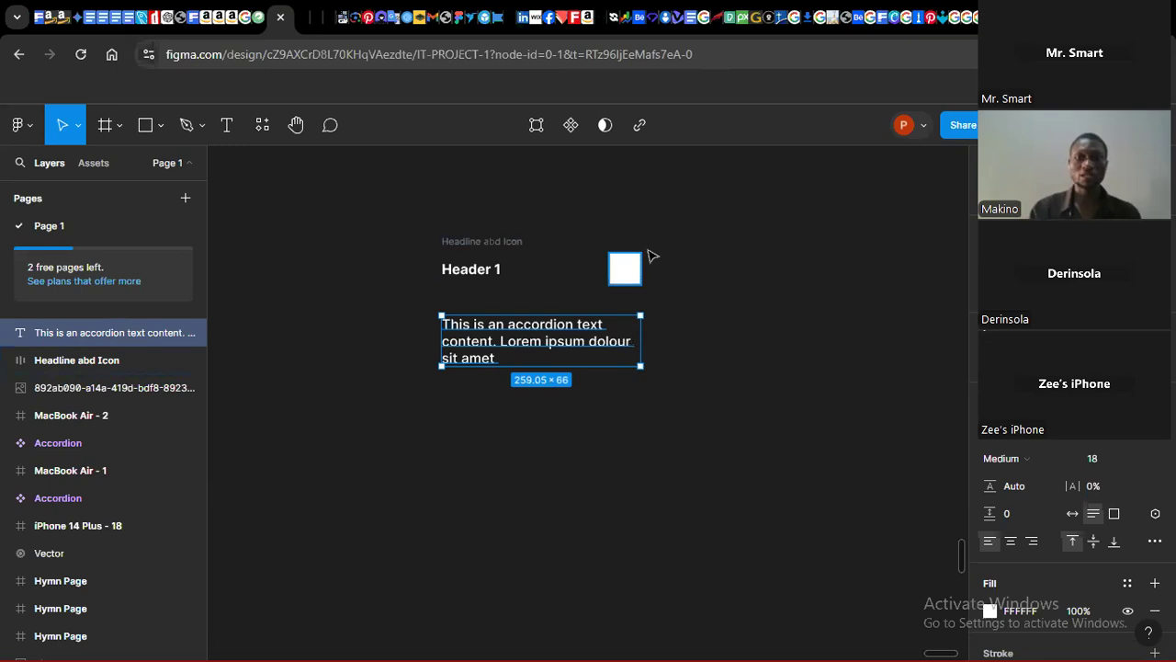
Step: Examine the Header 1 text's line height and paragraph spacing settings inside the header frame
{"action": "left_click", "coordinate": [469, 256]}
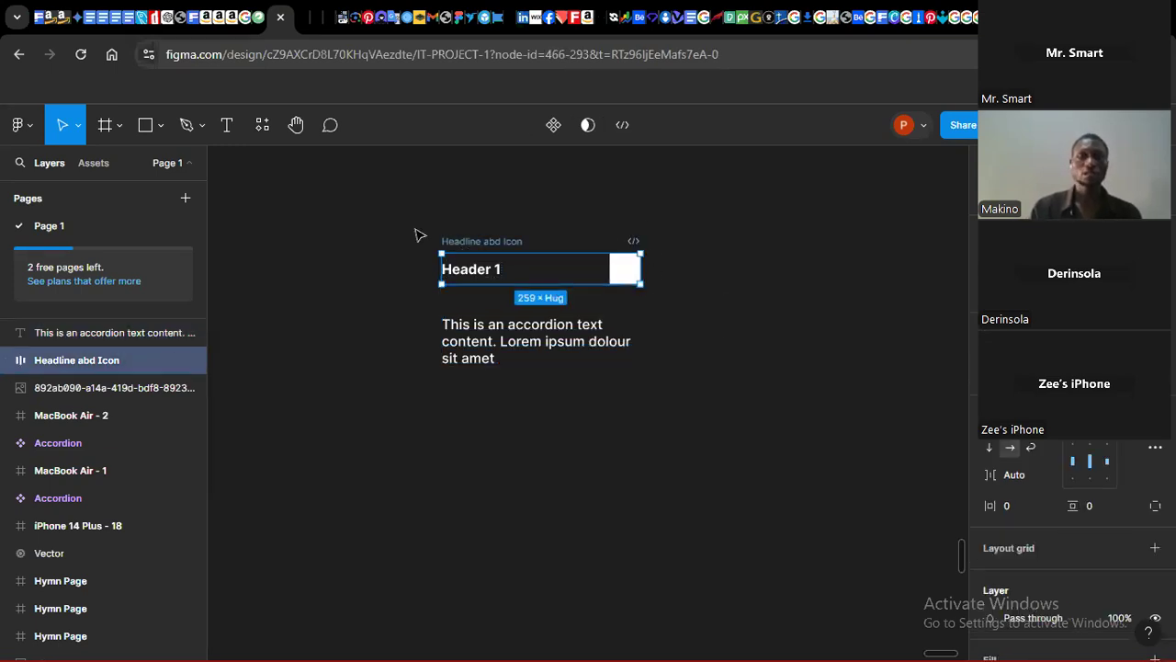
{"action": "double_click", "coordinate": [474, 266]}
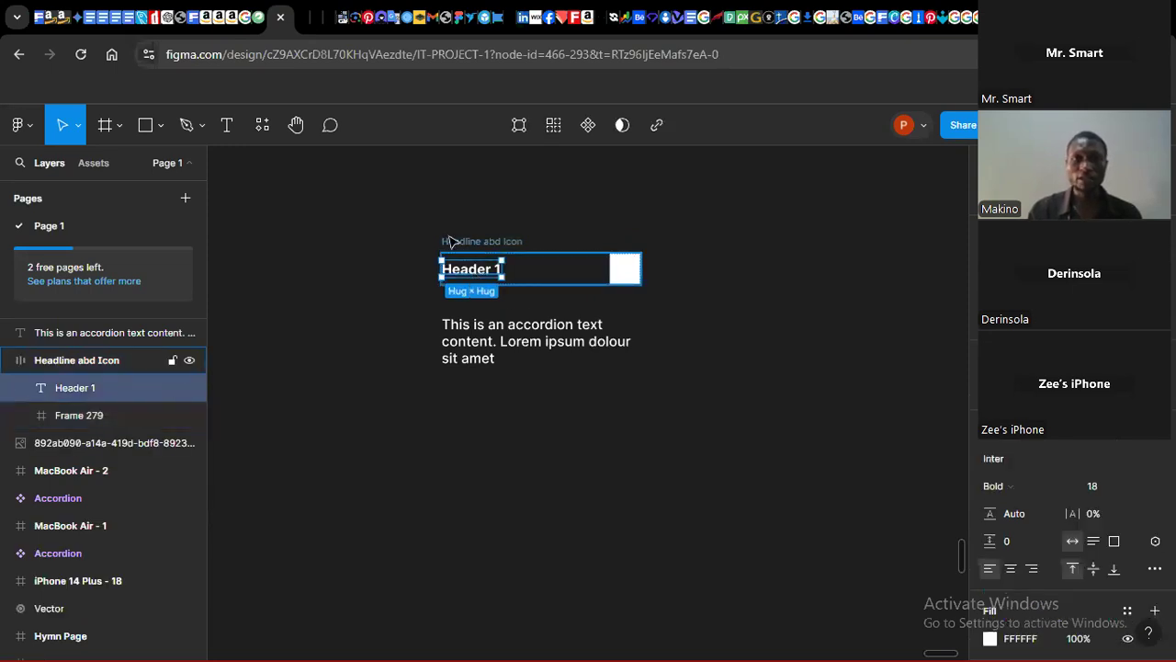
{"action": "left_click", "coordinate": [460, 242]}
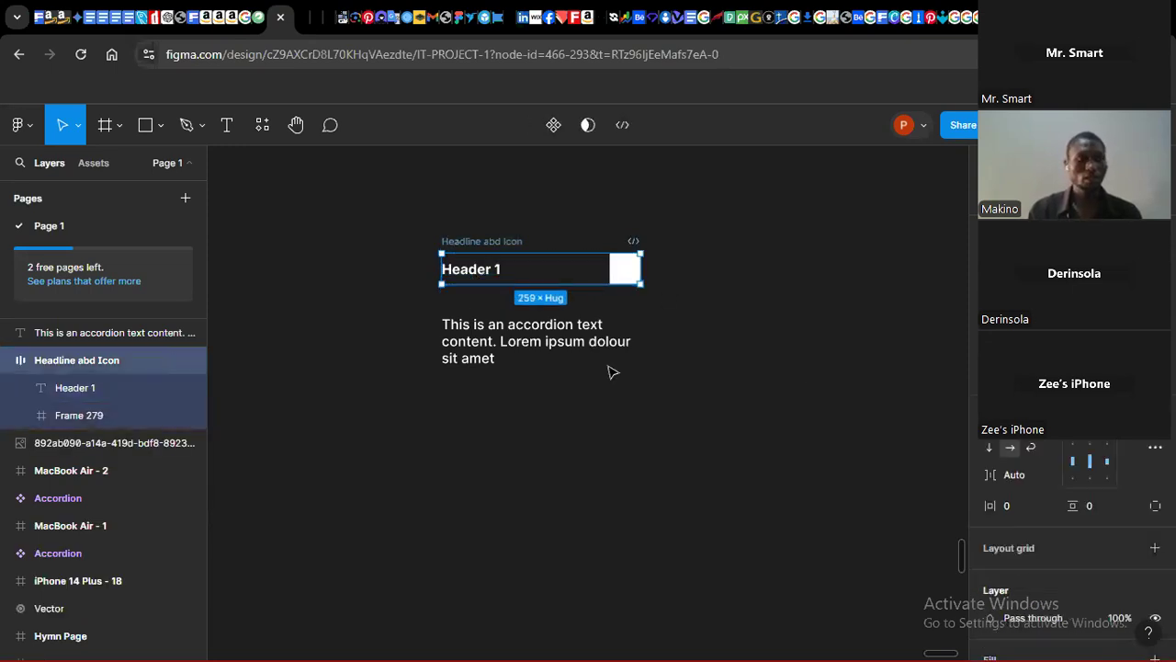
{"action": "left_click", "coordinate": [464, 276]}
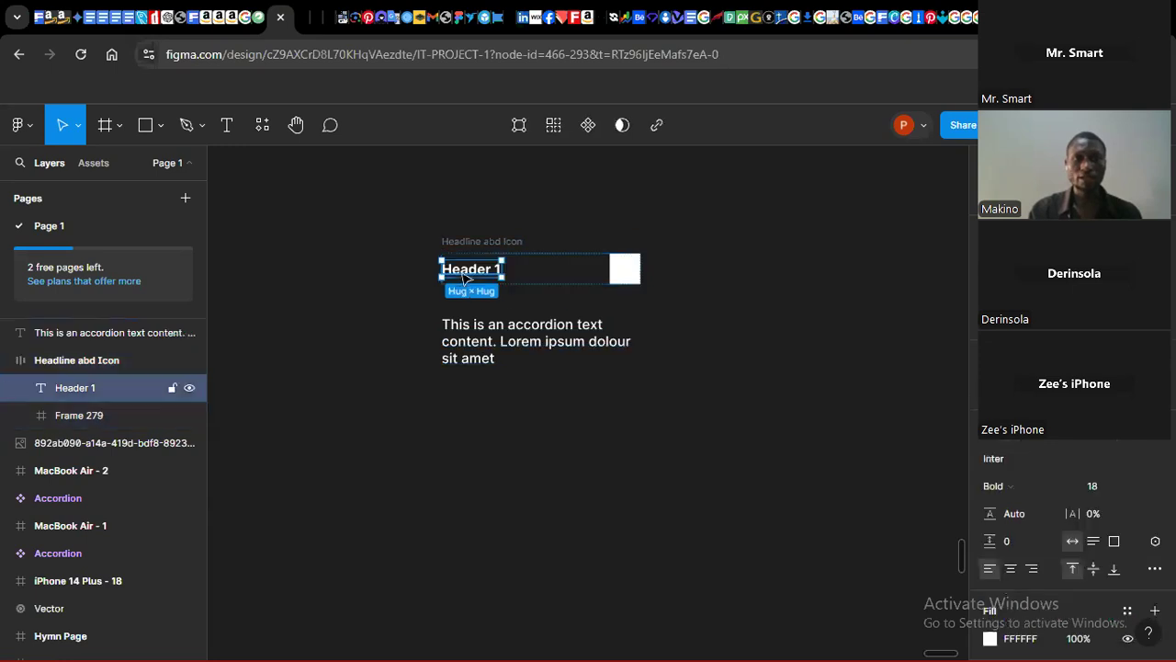
{"action": "left_click", "coordinate": [1008, 544]}
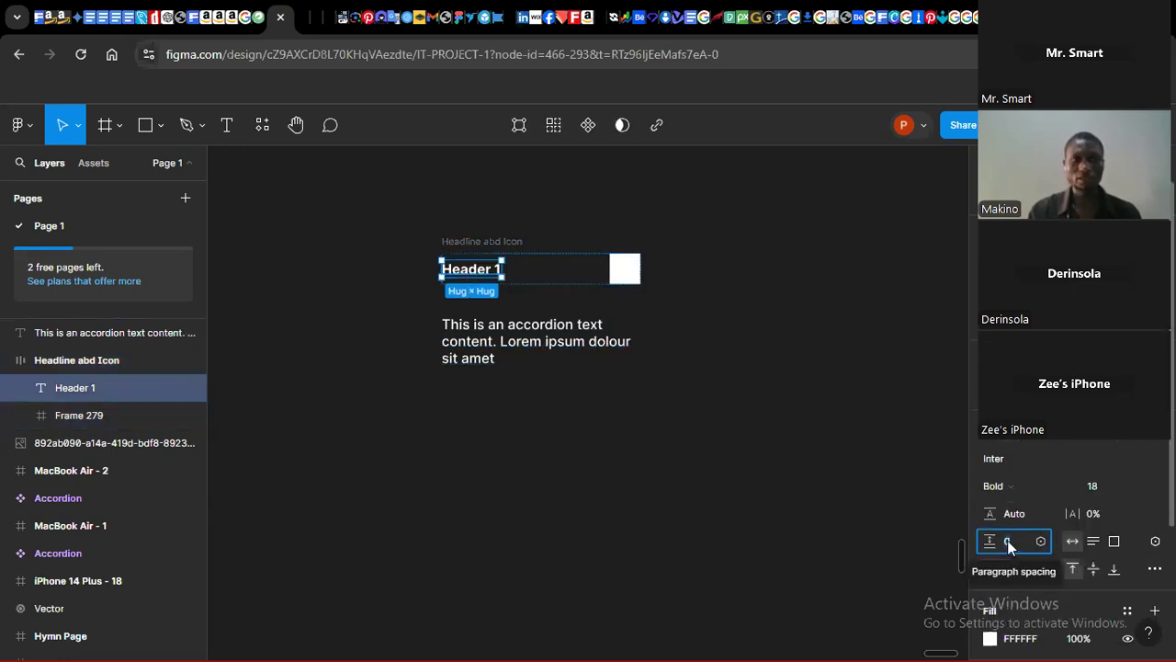
{"action": "left_click", "coordinate": [1014, 514]}
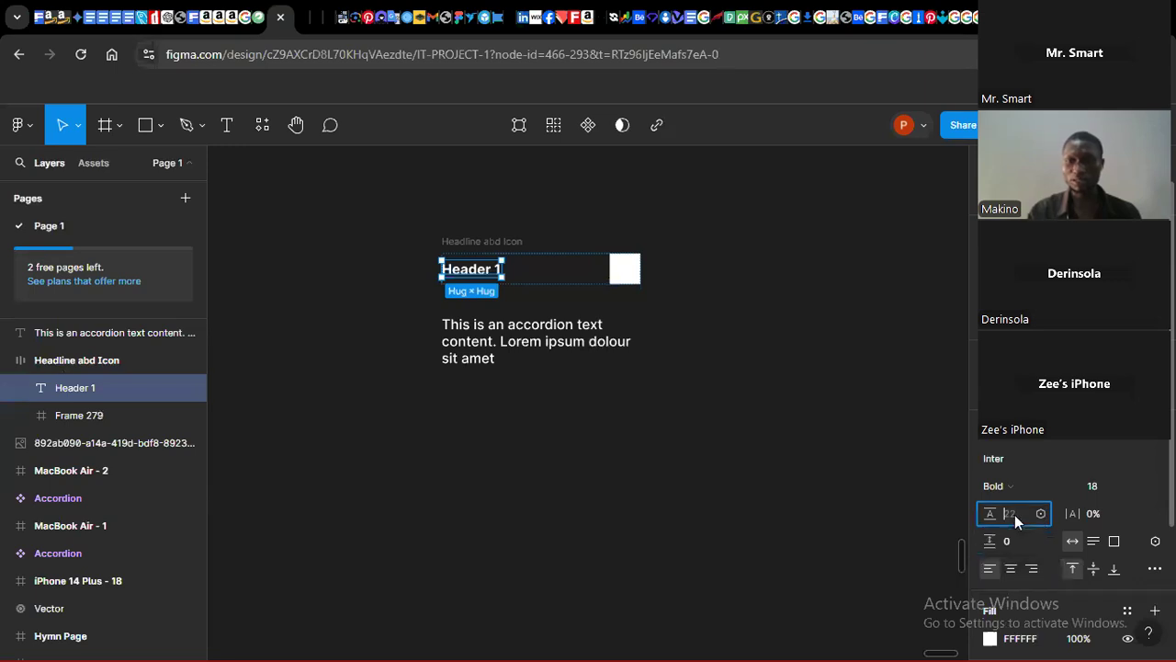
Step: Try to widen the small icon frame inside the header row
{"action": "left_click", "coordinate": [797, 442]}
{"action": "left_click", "coordinate": [634, 272]}
{"action": "left_click", "coordinate": [636, 273]}
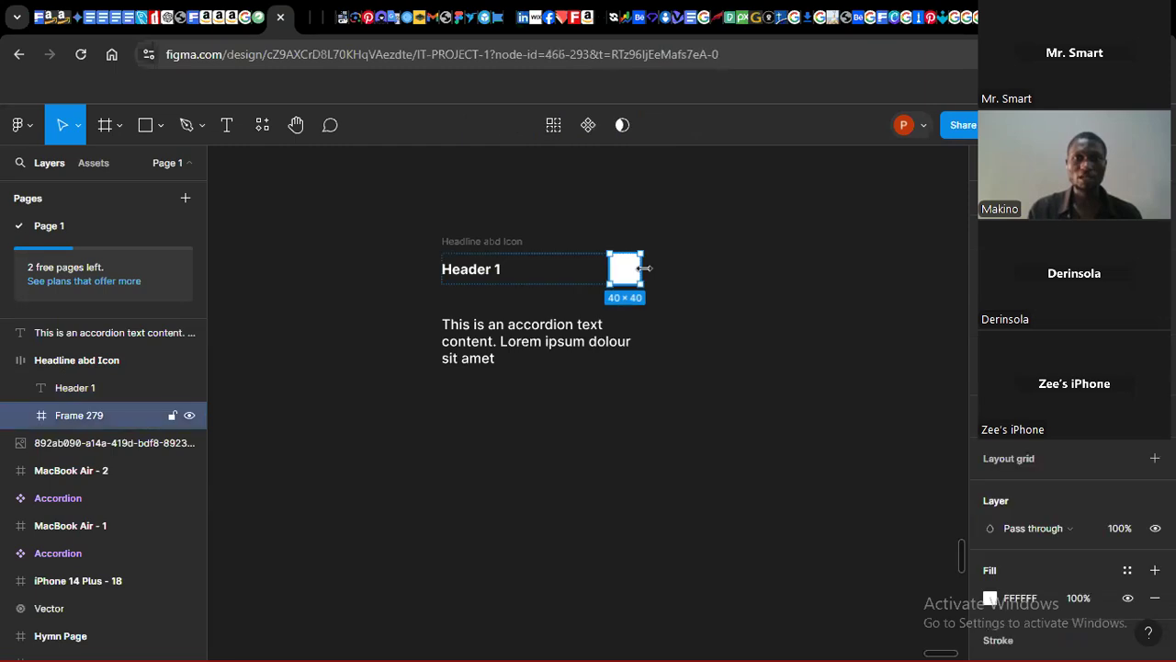
{"action": "left_click_drag", "start_coordinate": [609, 268], "coordinate": [537, 271]}
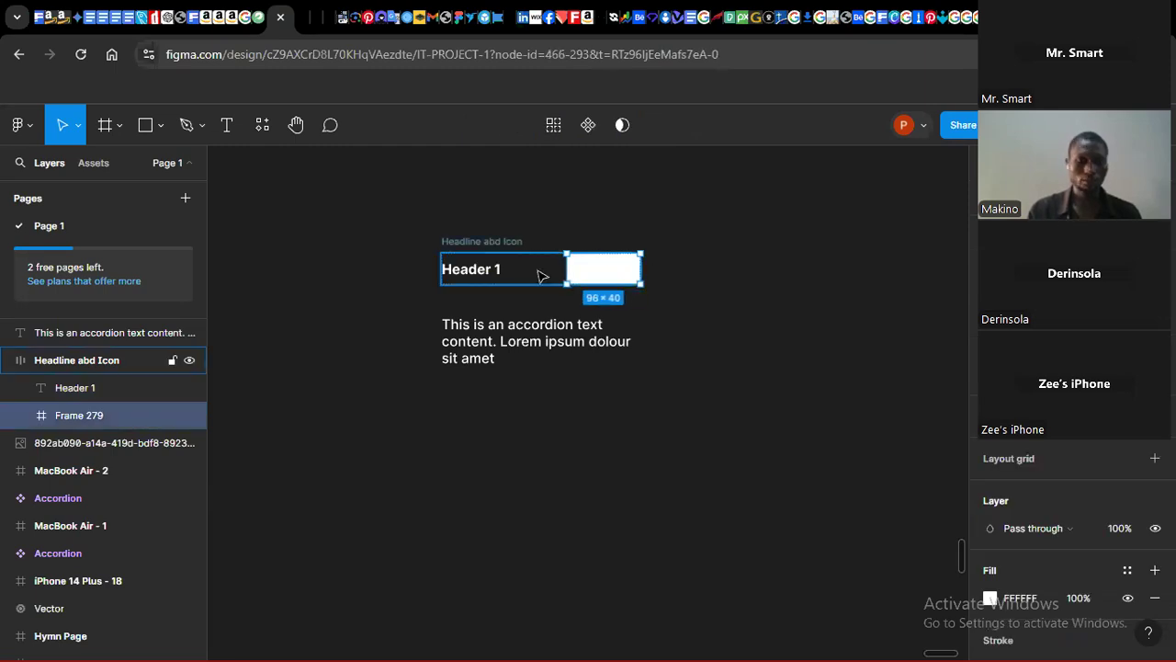
{"action": "key", "text": "ctrl+z"}
Step: Try resizing the Headline abd Icon frame and switching its spacing to packed
{"action": "left_click", "coordinate": [490, 246]}
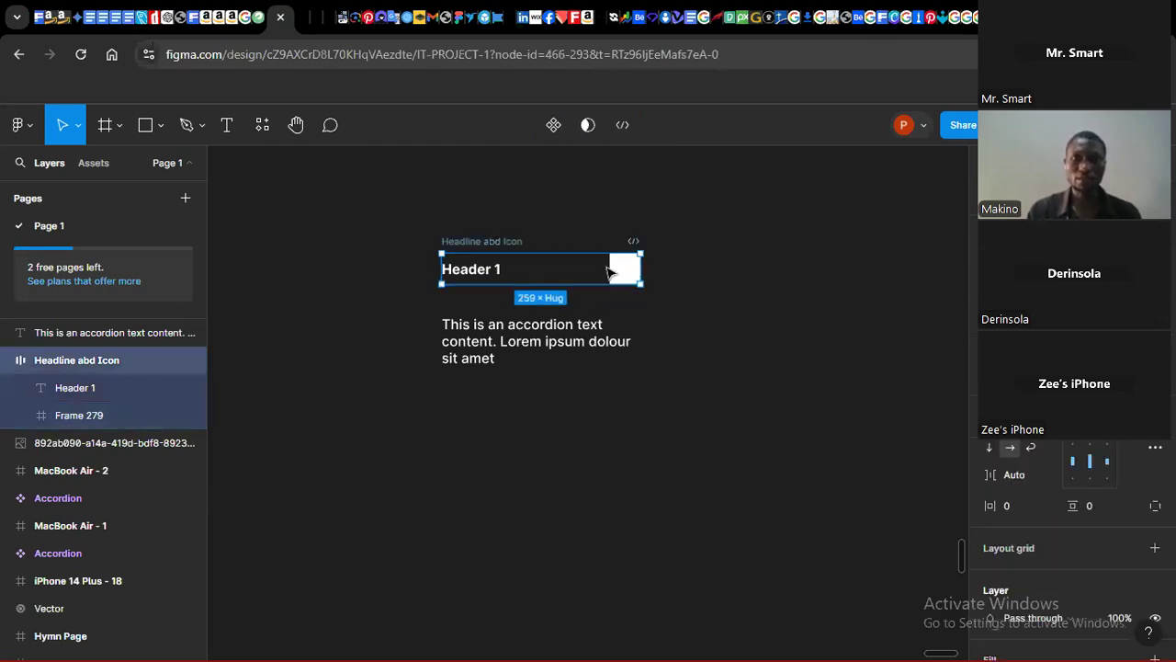
{"action": "left_click_drag", "start_coordinate": [643, 268], "coordinate": [611, 268]}
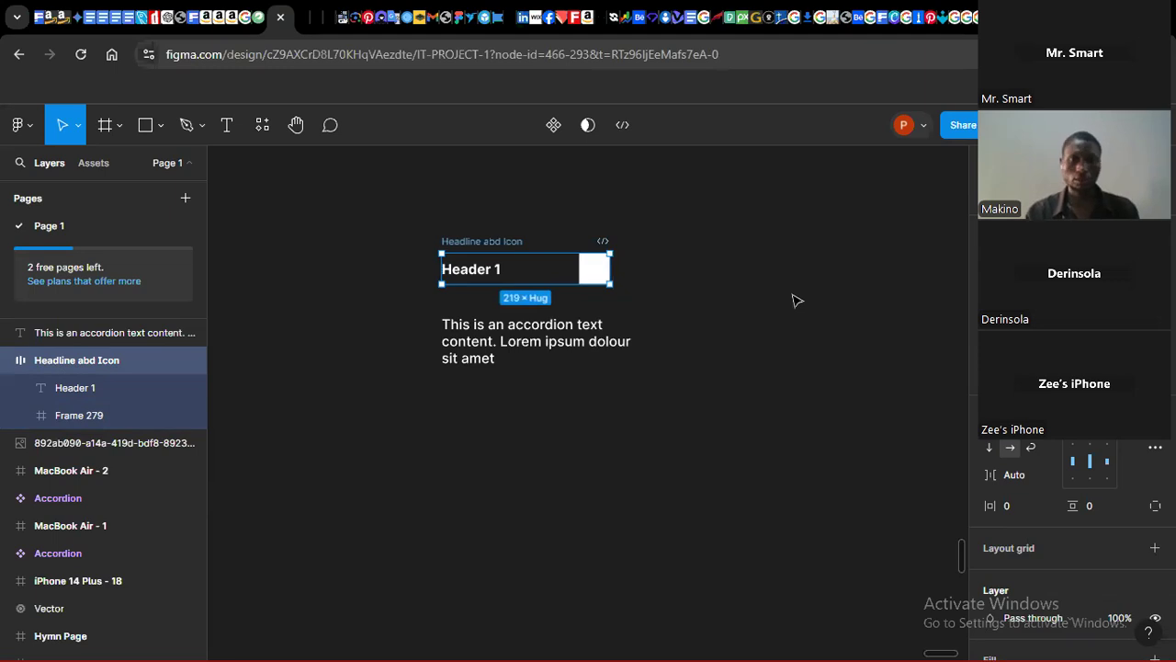
{"action": "key", "text": "ctrl+z"}
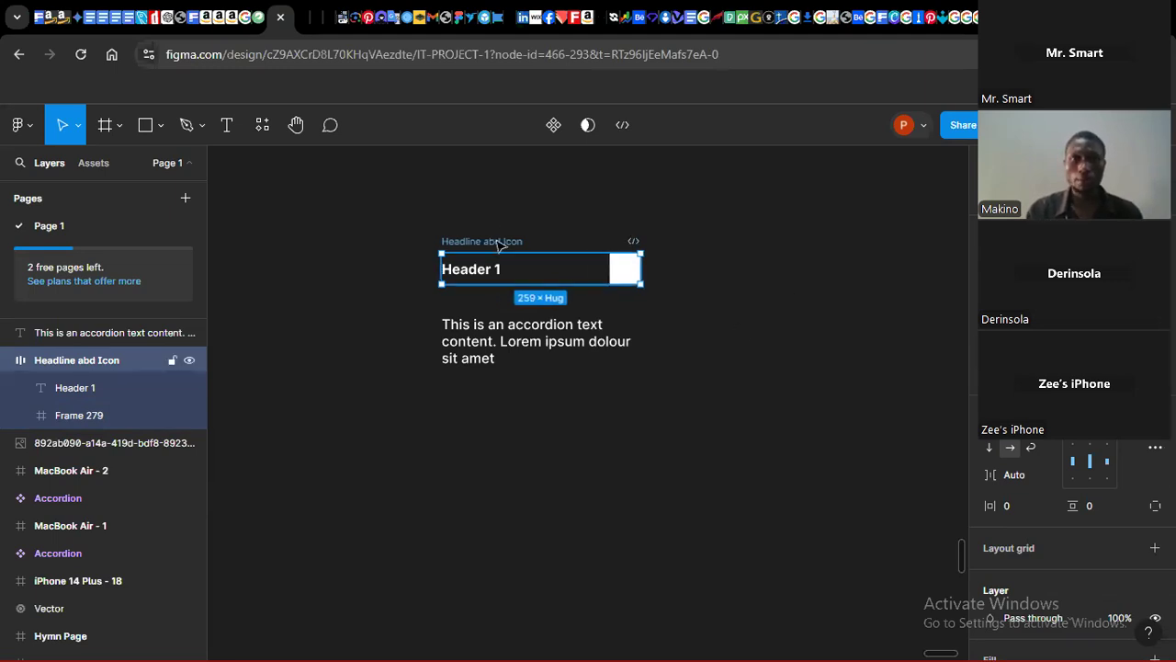
{"action": "left_click", "coordinate": [1000, 320]}
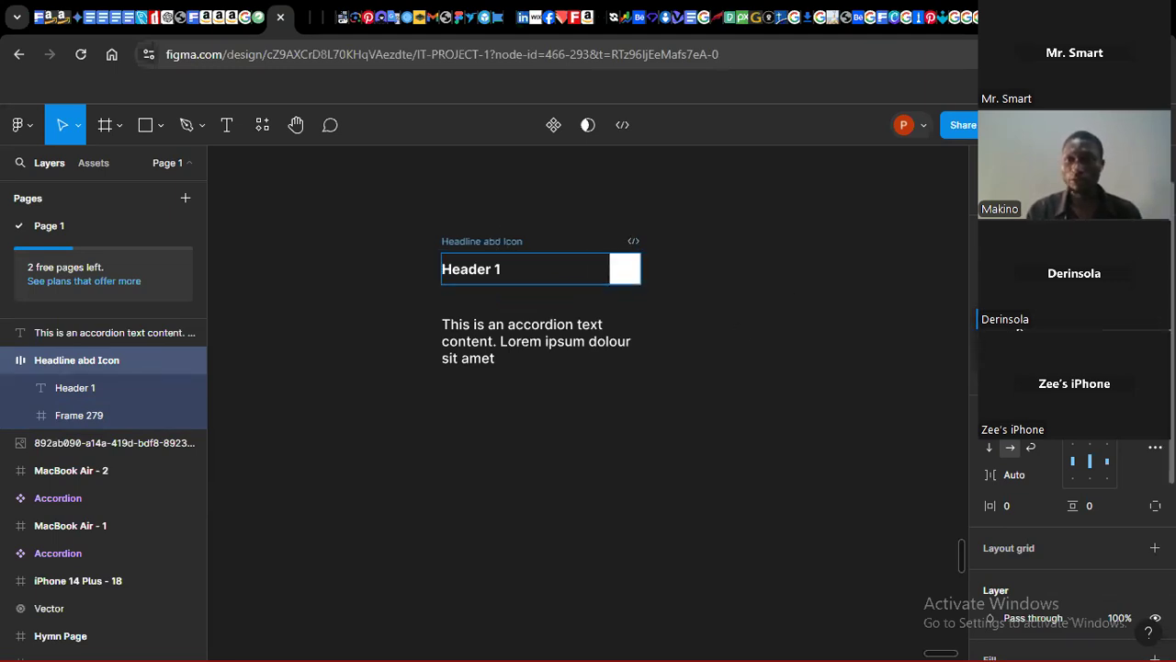
{"action": "left_click", "coordinate": [1020, 340]}
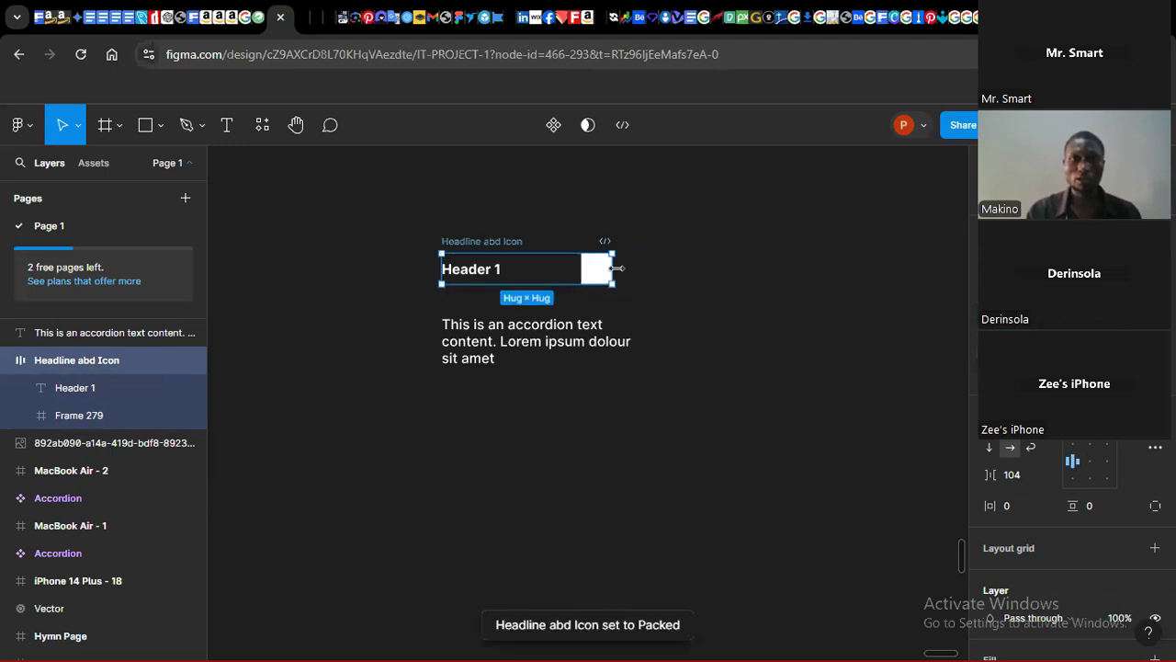
{"action": "key", "text": "ctrl+z"}
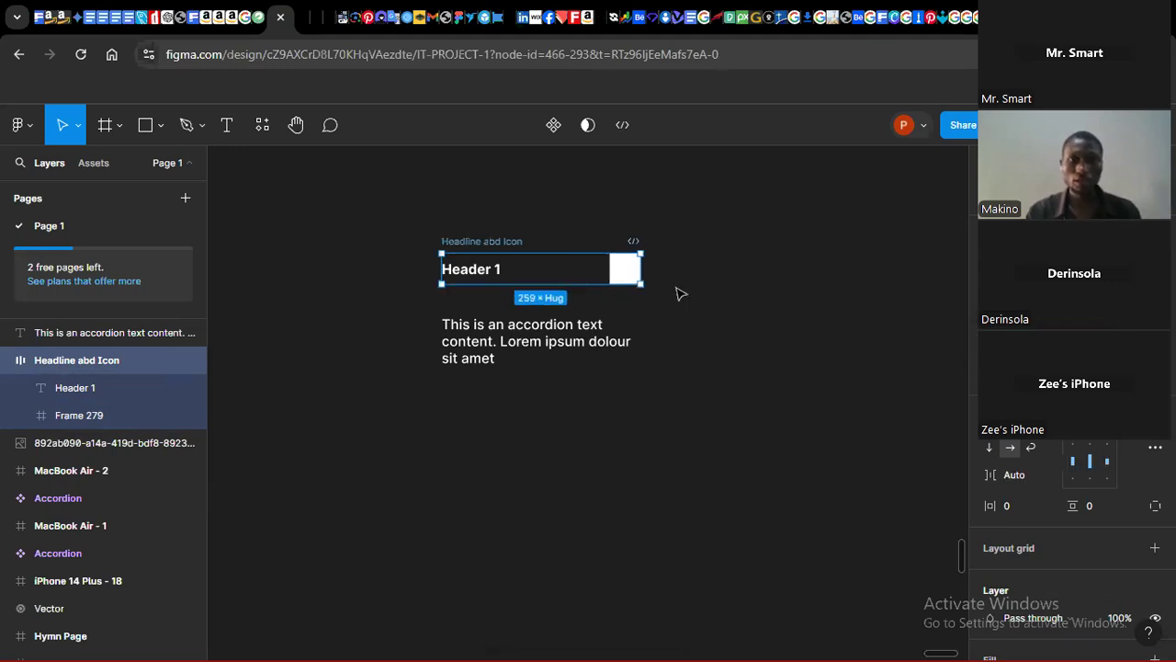
{"action": "left_click", "coordinate": [1000, 319]}
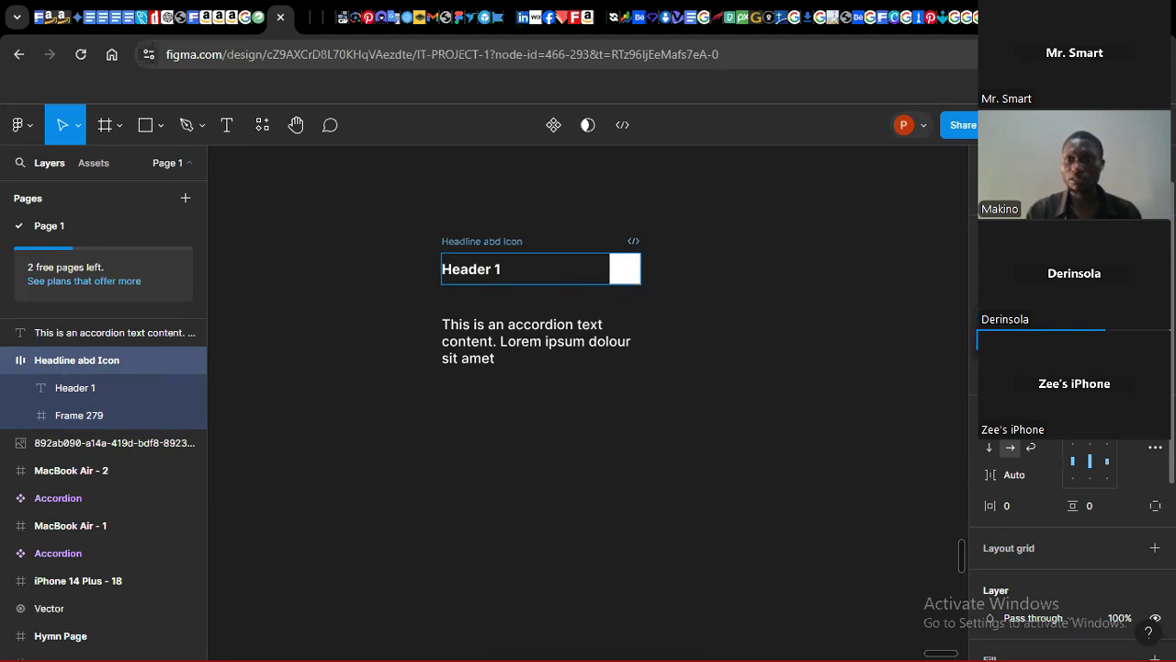
{"action": "left_click", "coordinate": [1020, 340]}
{"action": "left_click_drag", "start_coordinate": [613, 269], "coordinate": [640, 268]}
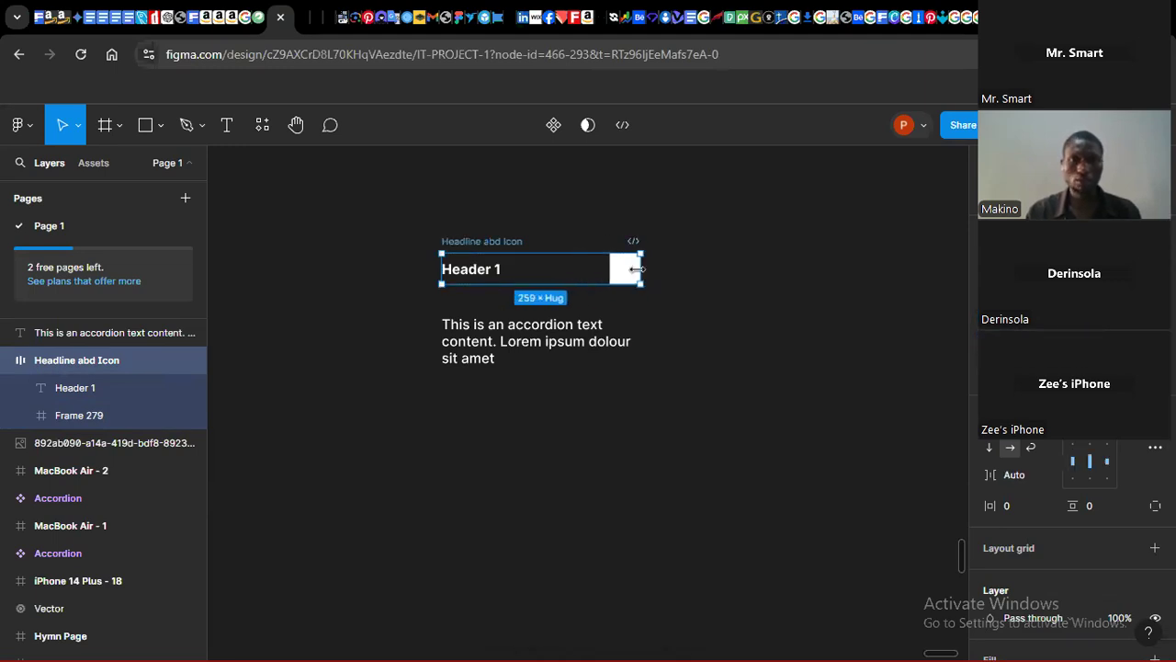
Step: Select the Headline abd Icon frame together with the paragraph text and wrap them in a vertical auto layout frame
{"action": "left_click", "coordinate": [633, 271]}
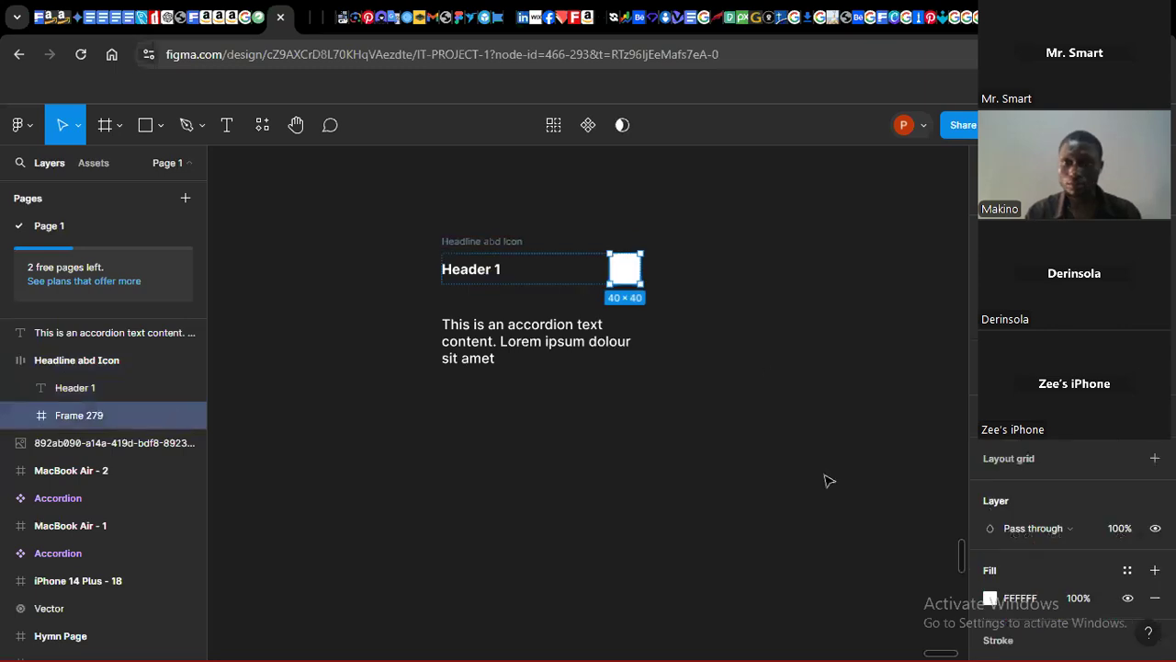
{"action": "left_click", "coordinate": [775, 470]}
{"action": "left_click", "coordinate": [503, 270]}
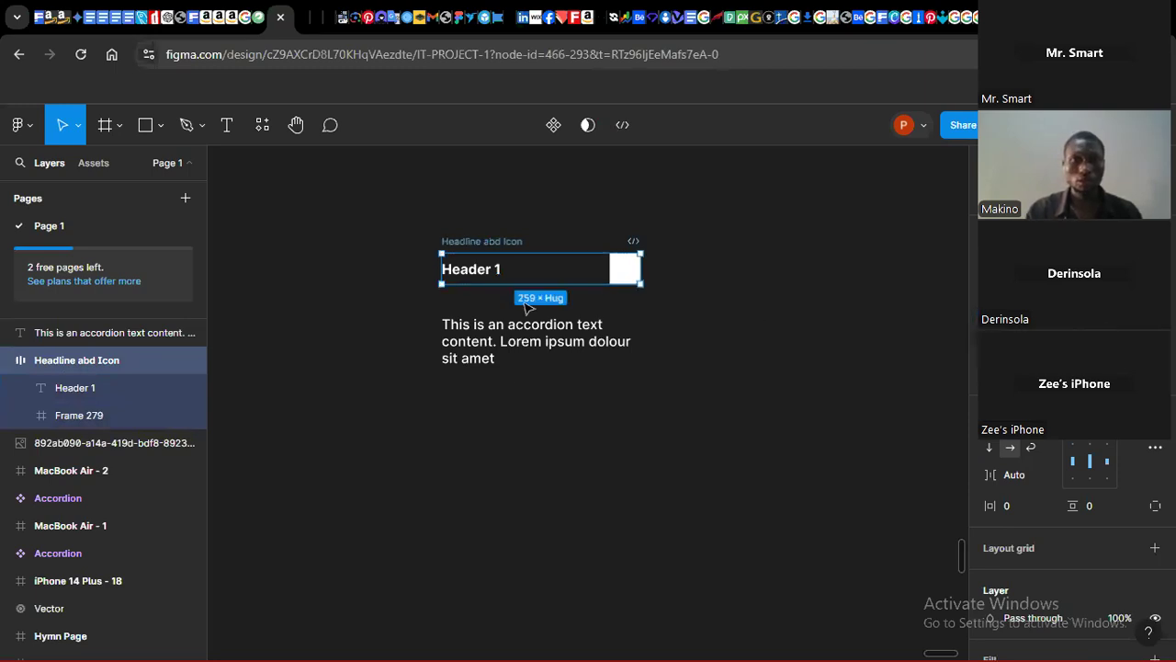
{"action": "left_click", "coordinate": [522, 336]}
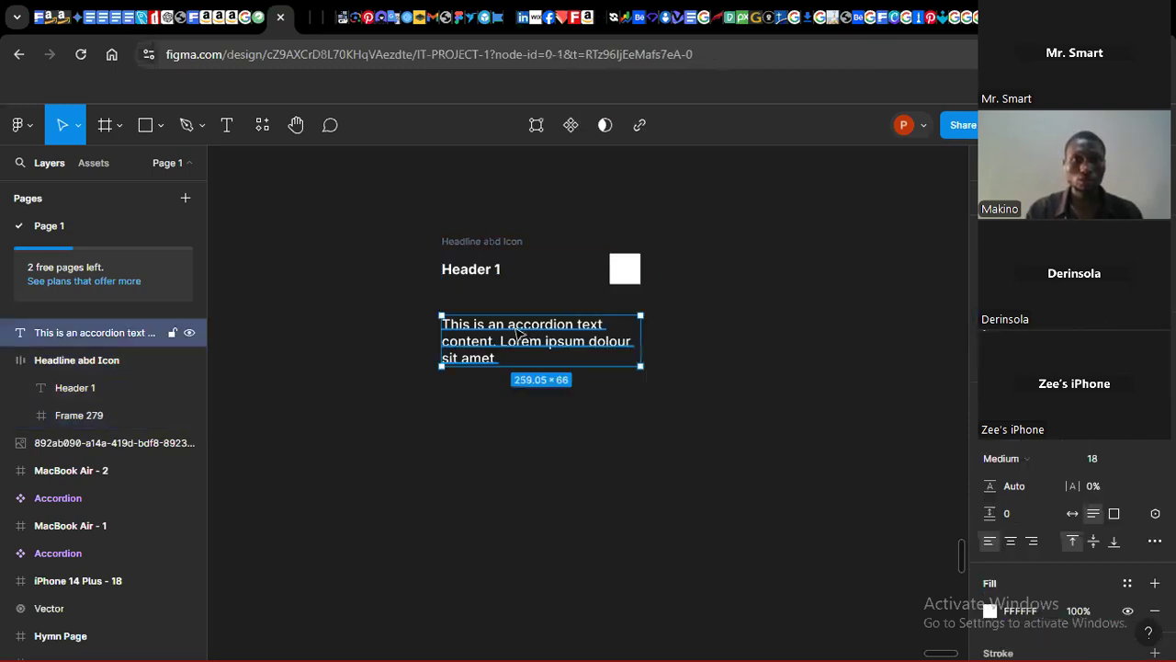
{"action": "left_click", "coordinate": [493, 276]}
{"action": "left_click", "coordinate": [495, 331], "text": "shift"}
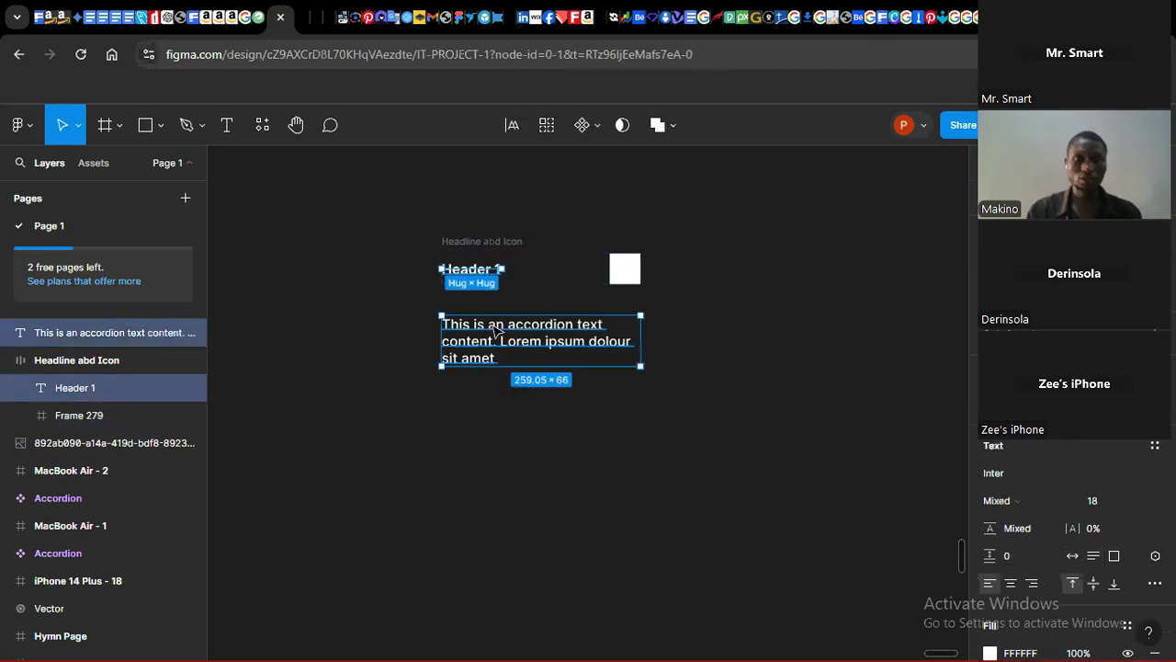
{"action": "left_click", "coordinate": [496, 246]}
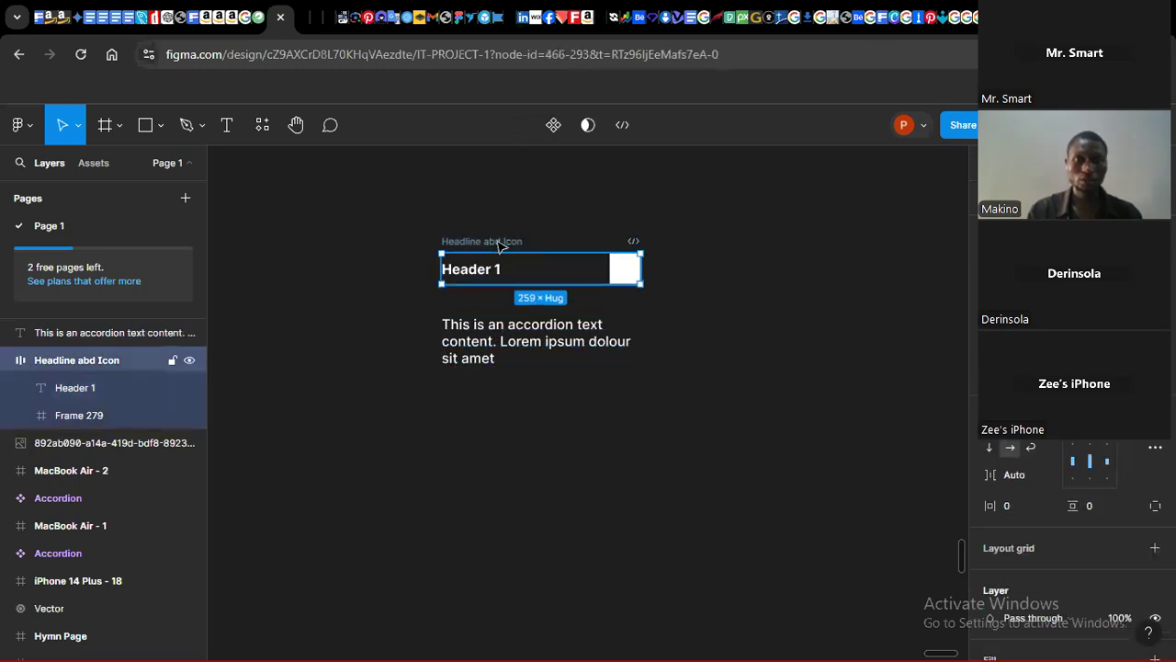
{"action": "left_click", "coordinate": [493, 335], "text": "shift"}
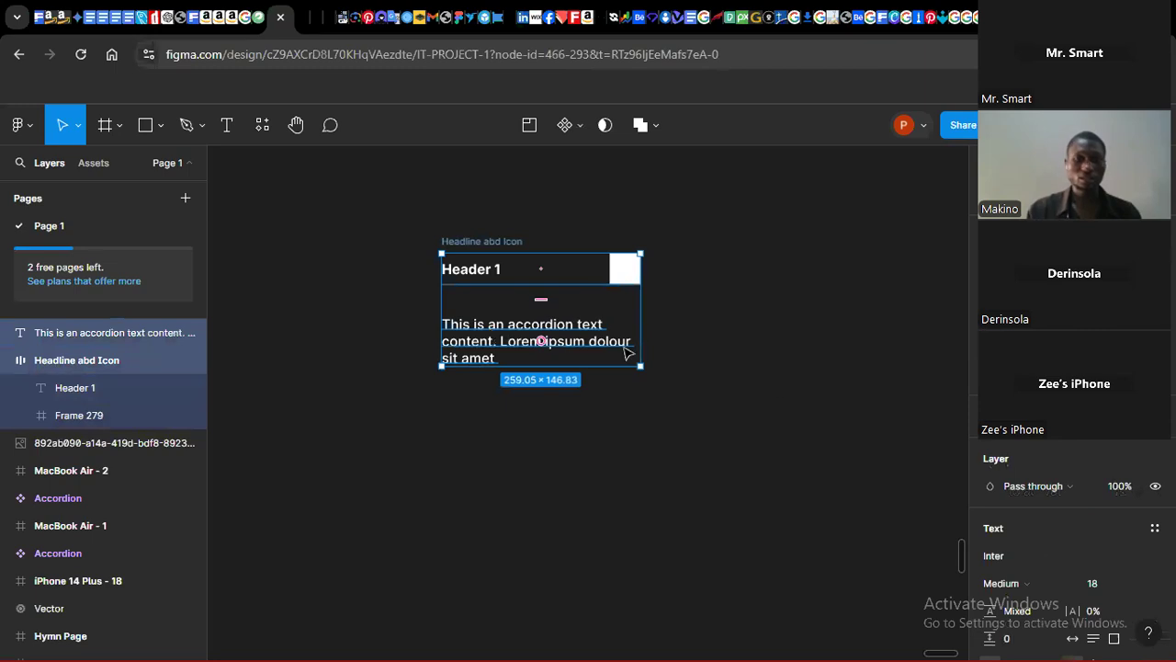
{"action": "key", "text": "shift+a"}
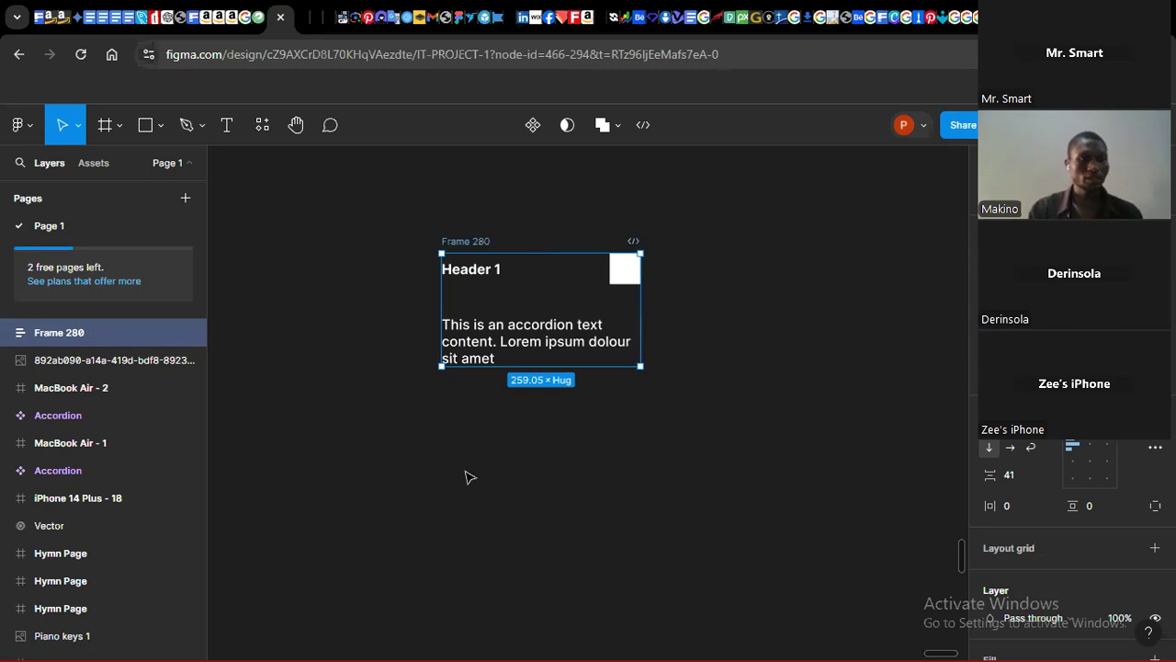
Step: Set the small icon frame's width to 24
{"action": "left_click", "coordinate": [625, 274]}
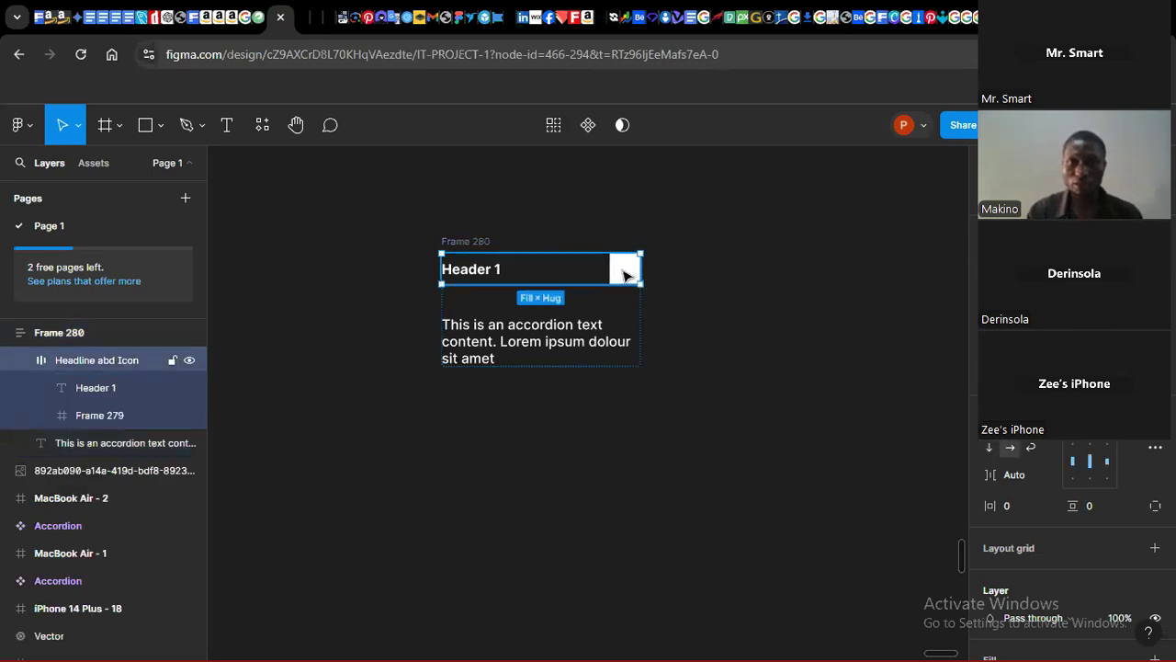
{"action": "left_click", "coordinate": [624, 274]}
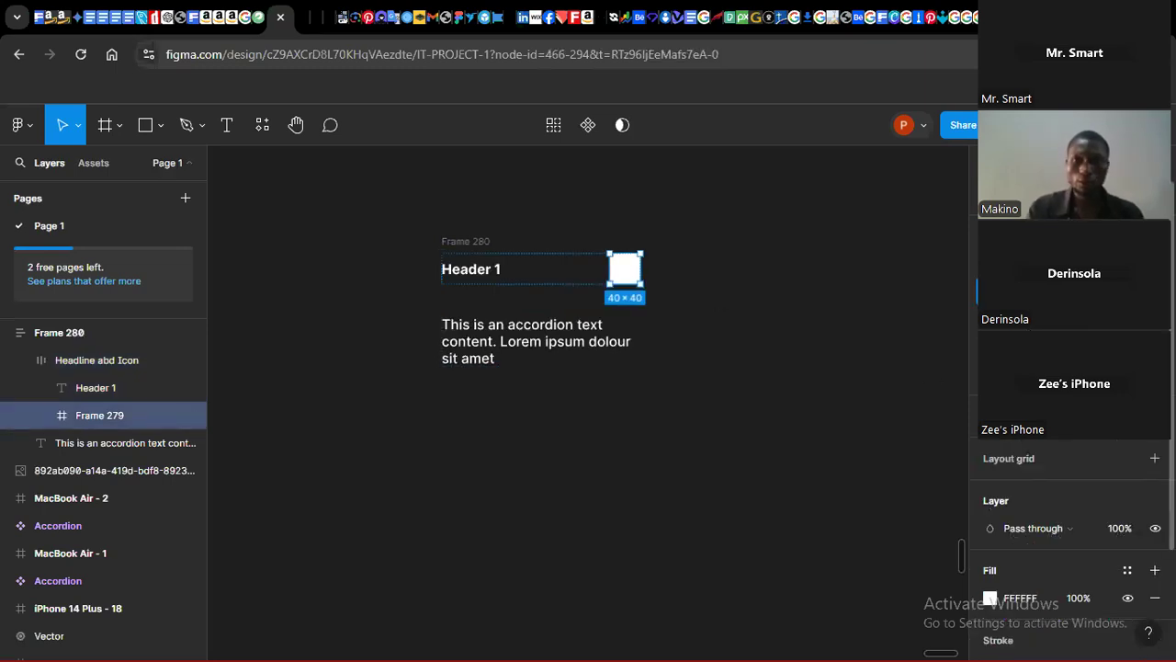
{"action": "type", "text": "24"}
{"action": "key", "text": "Tab"}
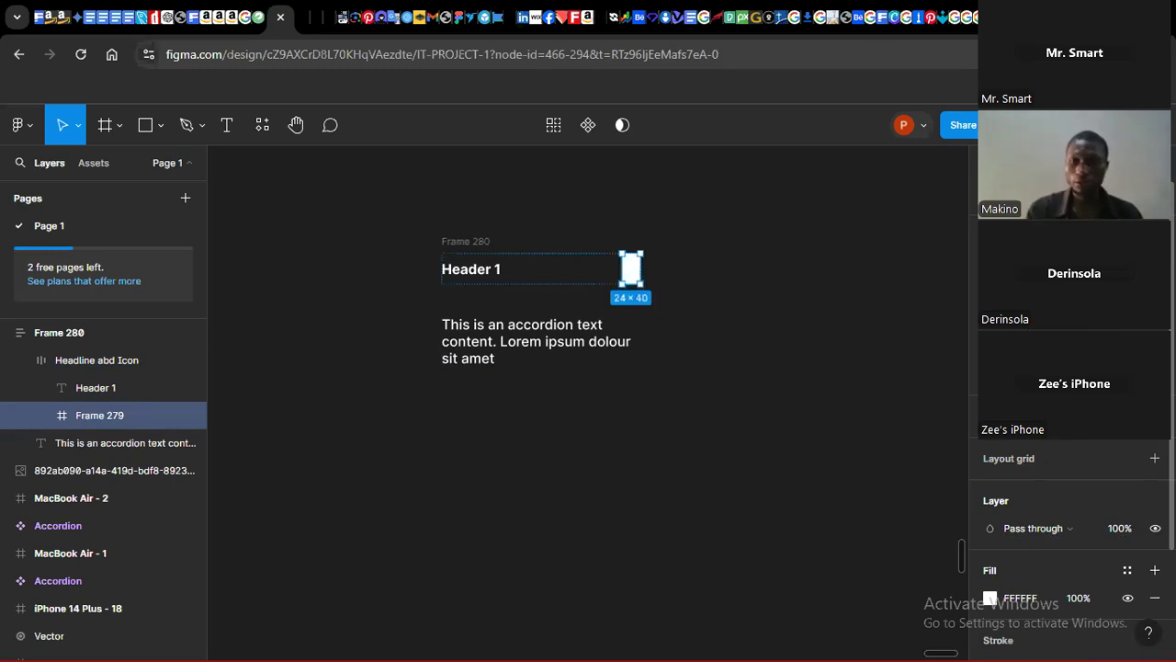
{"action": "left_click", "coordinate": [743, 388]}
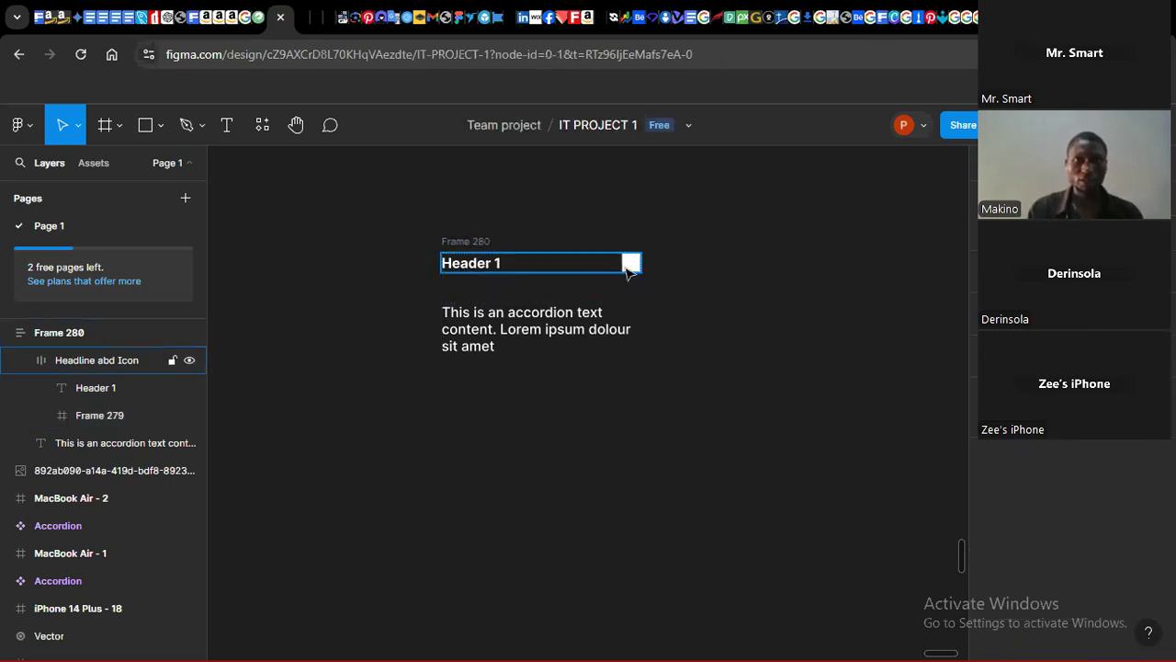
Step: Set the spacing between the header row and paragraph in the outer auto layout frame to 10
{"action": "left_click", "coordinate": [544, 323]}
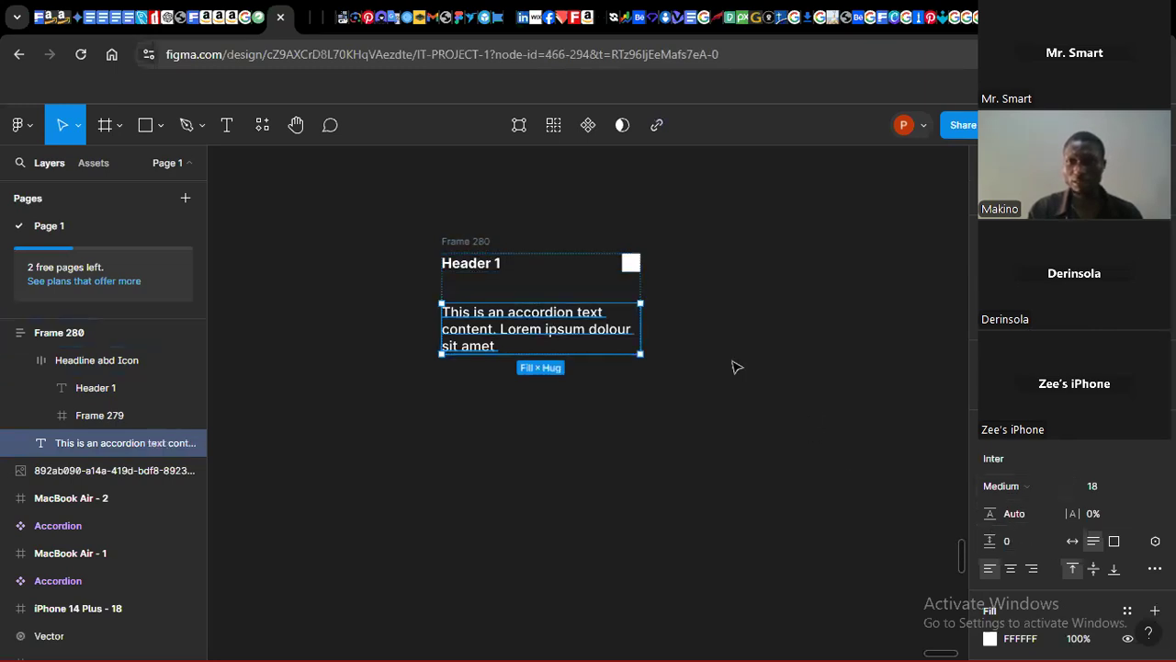
{"action": "left_click", "coordinate": [455, 246]}
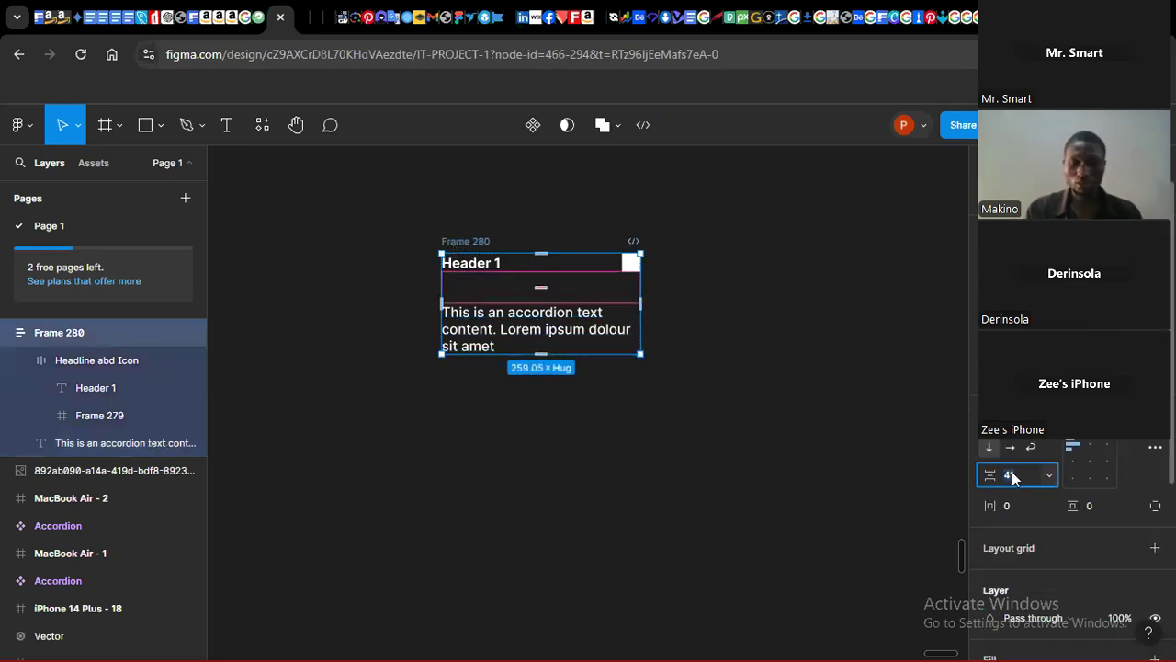
{"action": "type", "text": "0"}
{"action": "key", "text": "Return"}
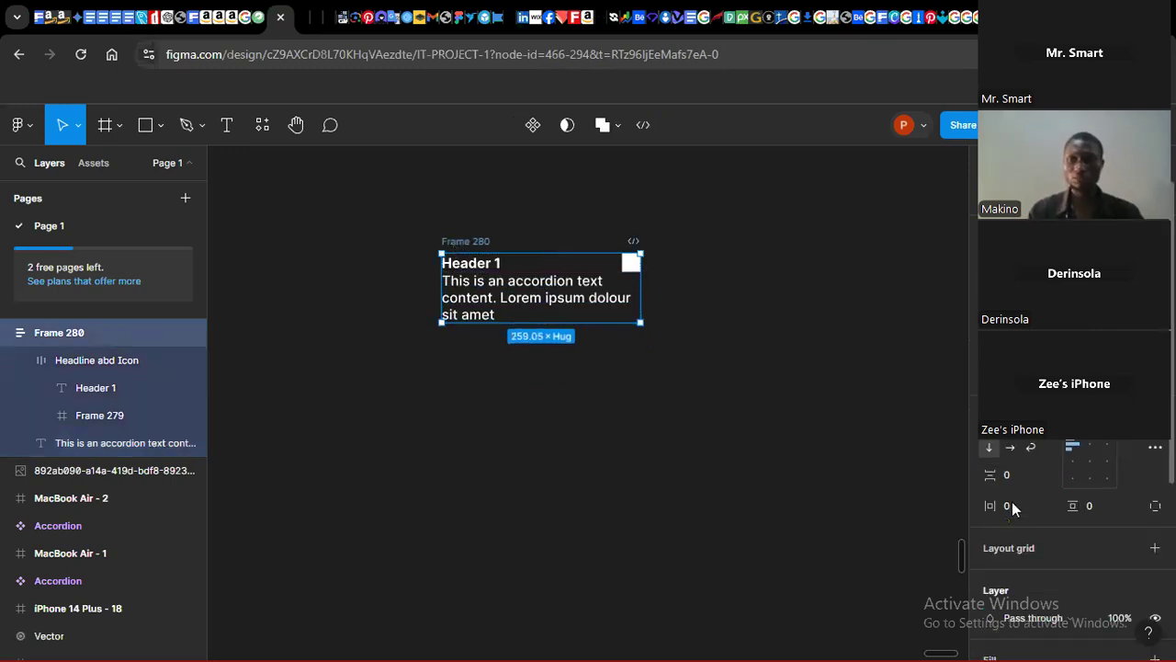
{"action": "left_click", "coordinate": [1008, 479]}
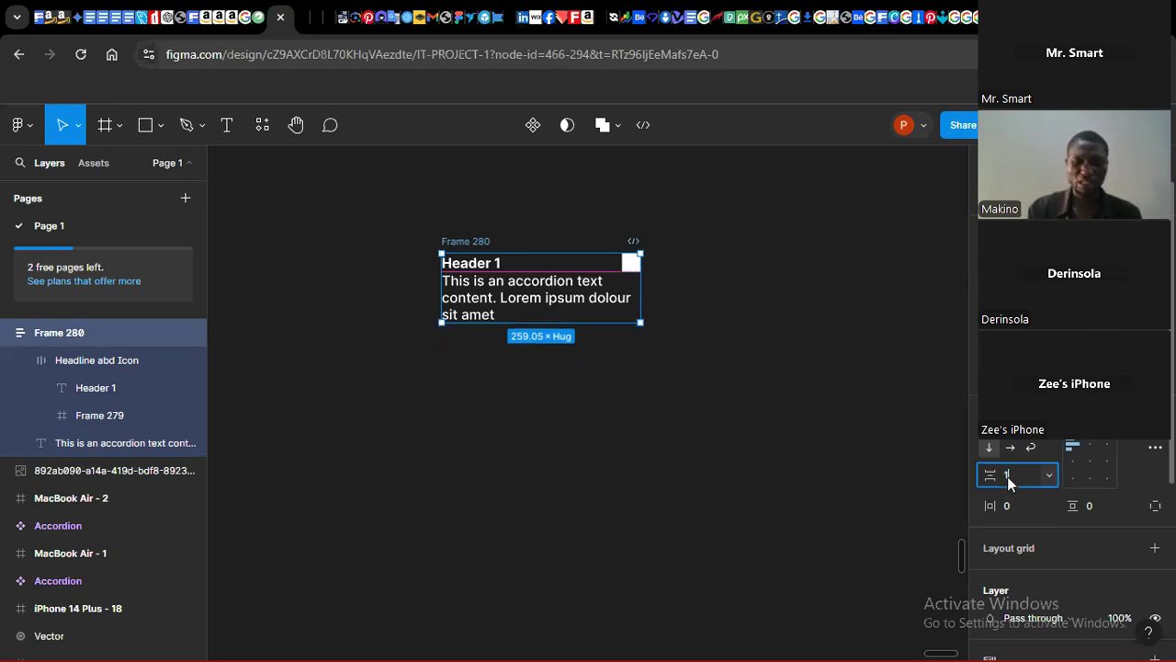
{"action": "key", "text": "Return"}
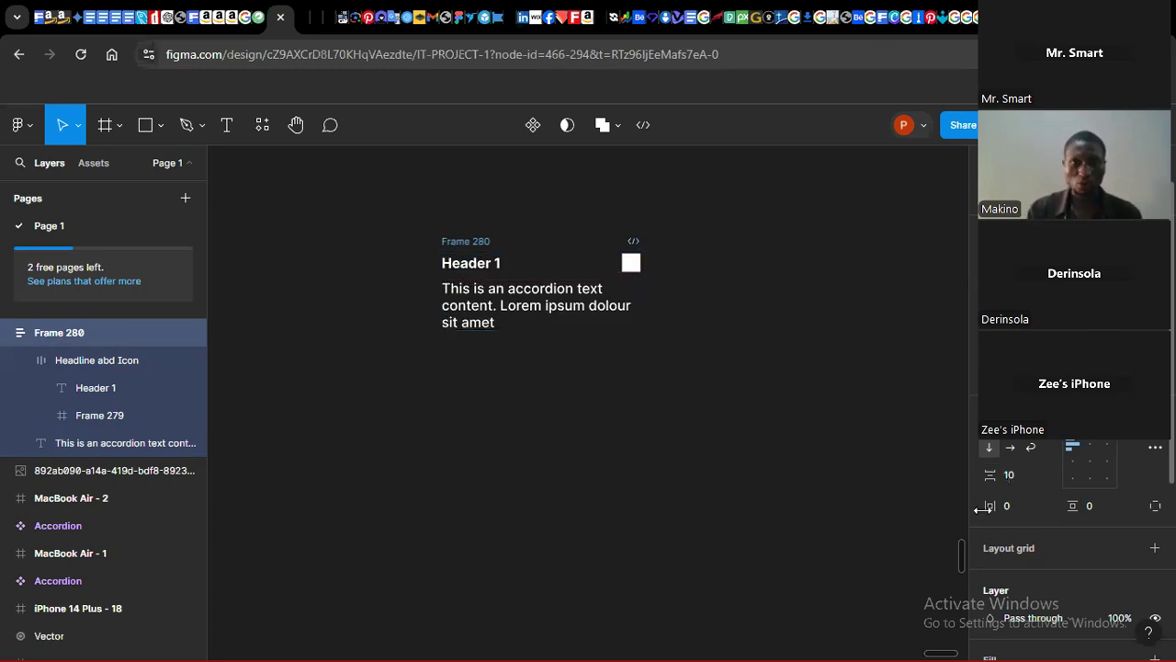
Step: Set the outer auto layout frame's horizontal and vertical padding to 18
{"action": "left_click", "coordinate": [1009, 507]}
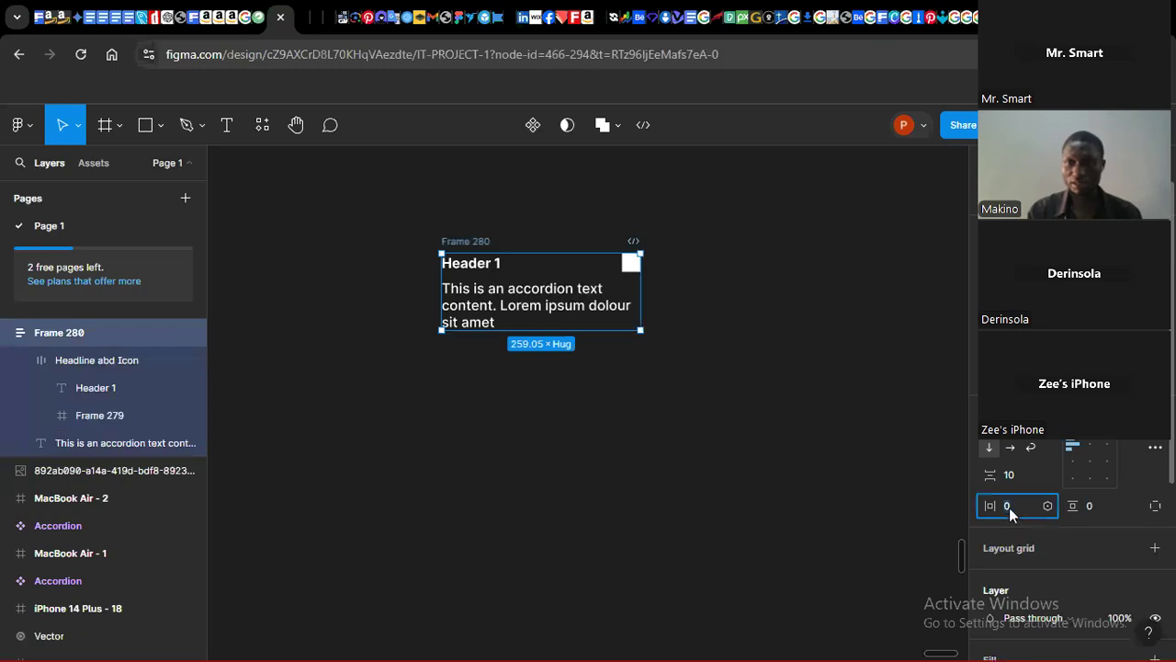
{"action": "type", "text": "10"}
{"action": "key", "text": "Return"}
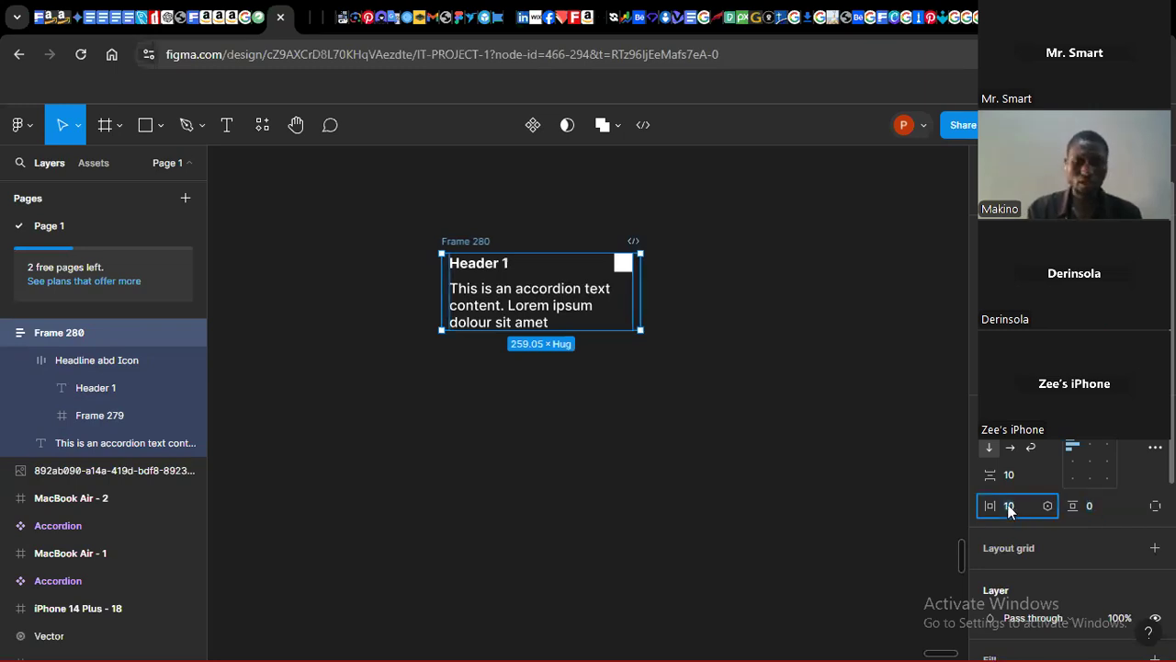
{"action": "key", "text": "Return"}
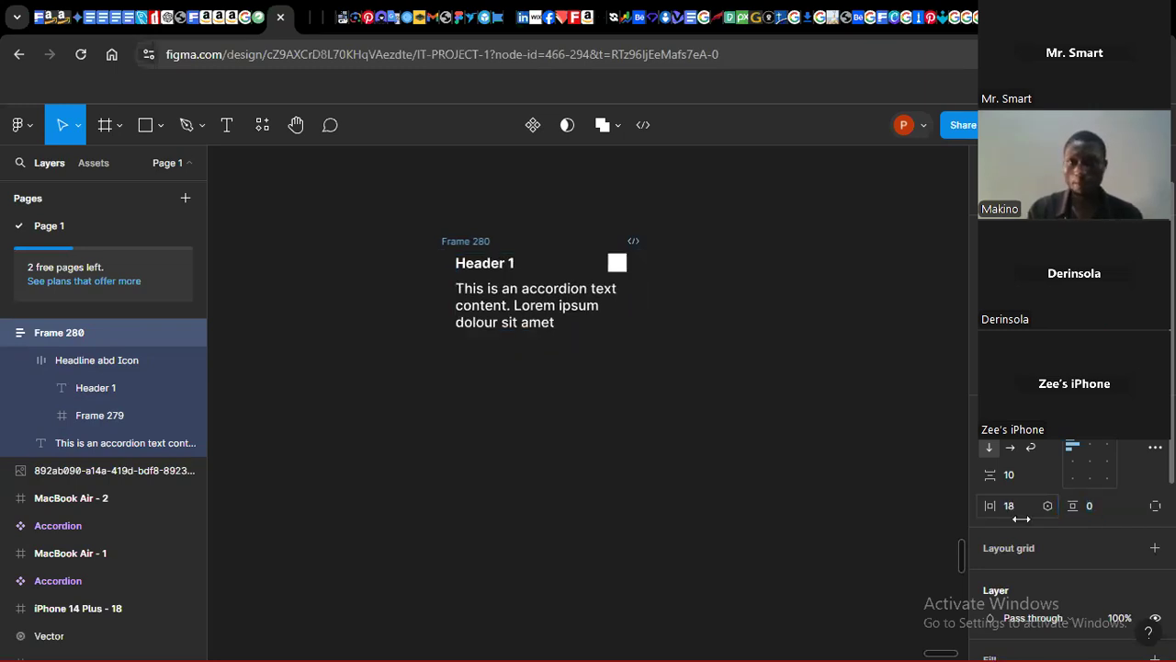
{"action": "left_click", "coordinate": [1090, 511]}
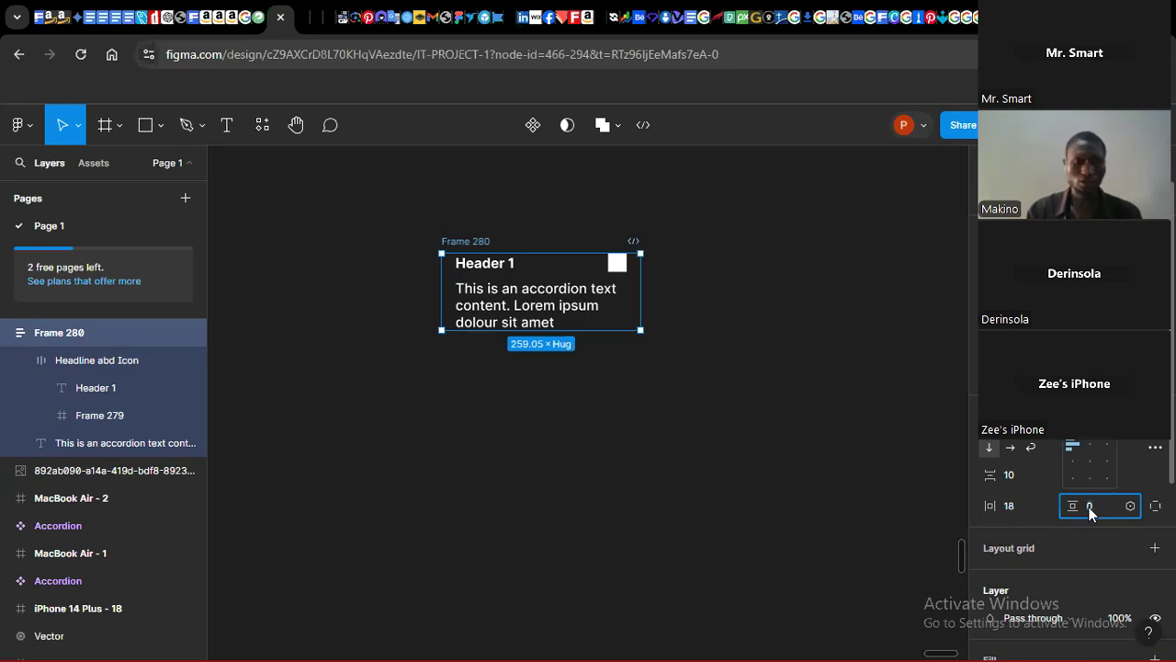
{"action": "key", "text": "Return"}
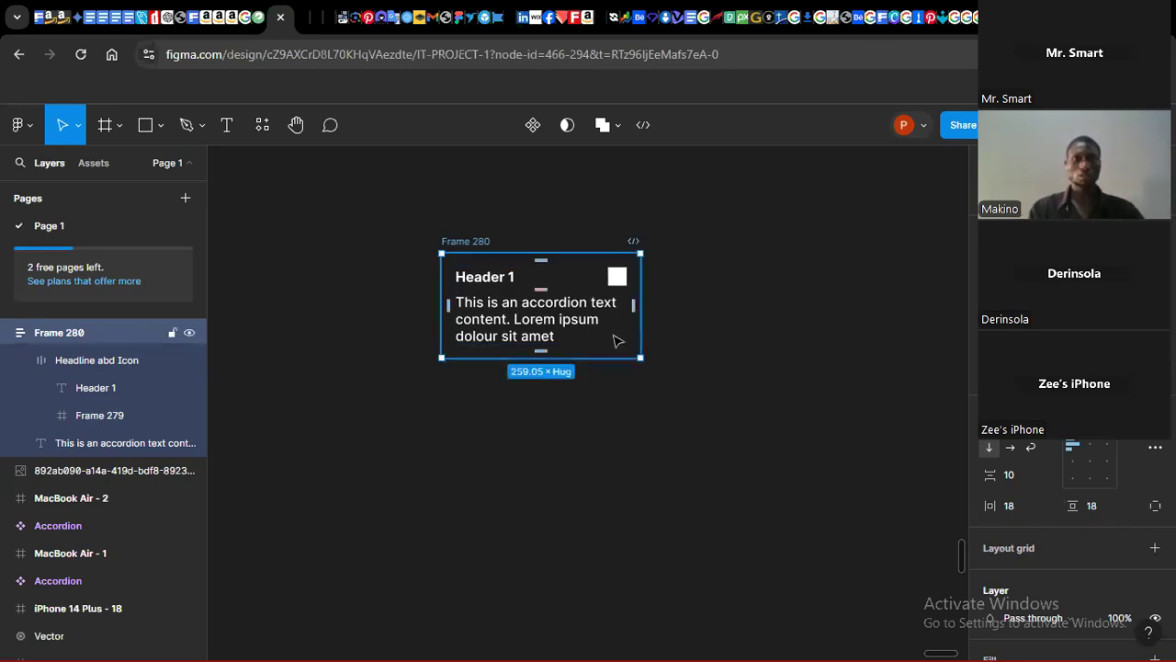
{"action": "left_click", "coordinate": [539, 323]}
{"action": "double_click", "coordinate": [539, 324]}
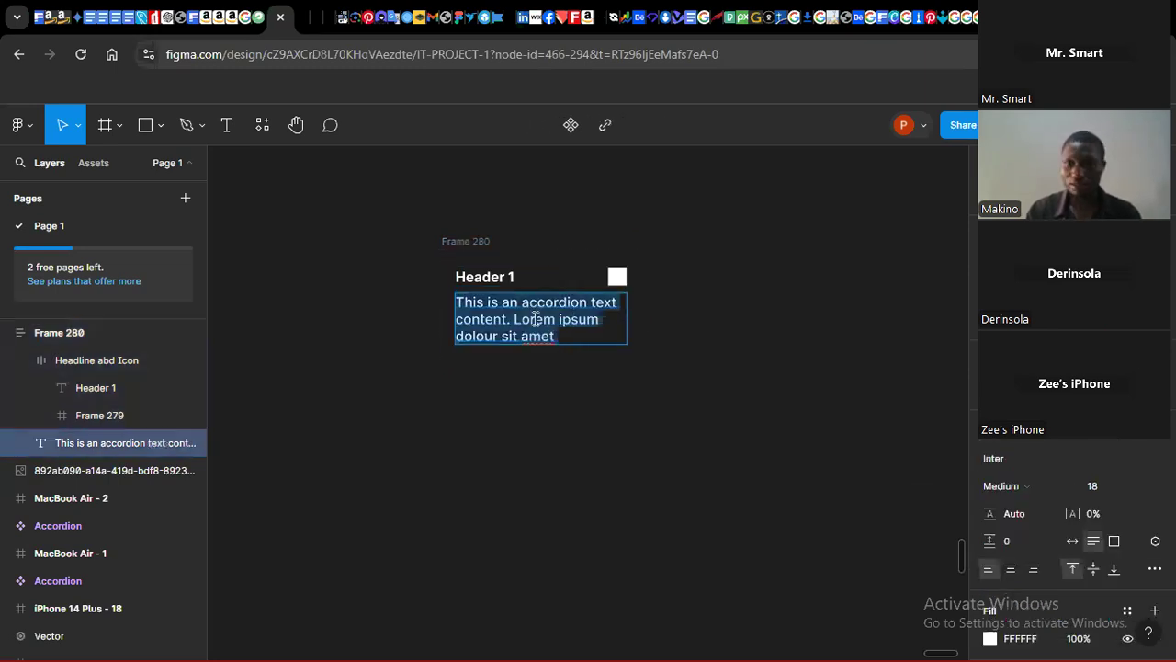
{"action": "key", "text": "Escape"}
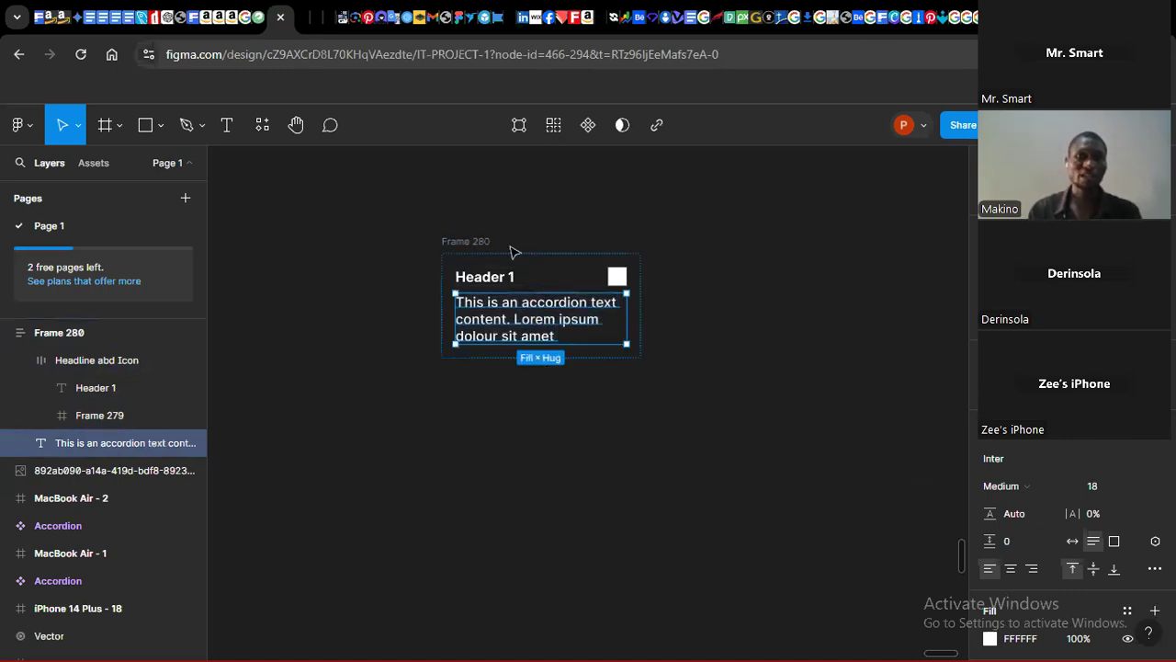
Step: Rename the outer auto layout frame to Accordion menu
{"action": "left_click", "coordinate": [483, 243]}
{"action": "double_click", "coordinate": [481, 242]}
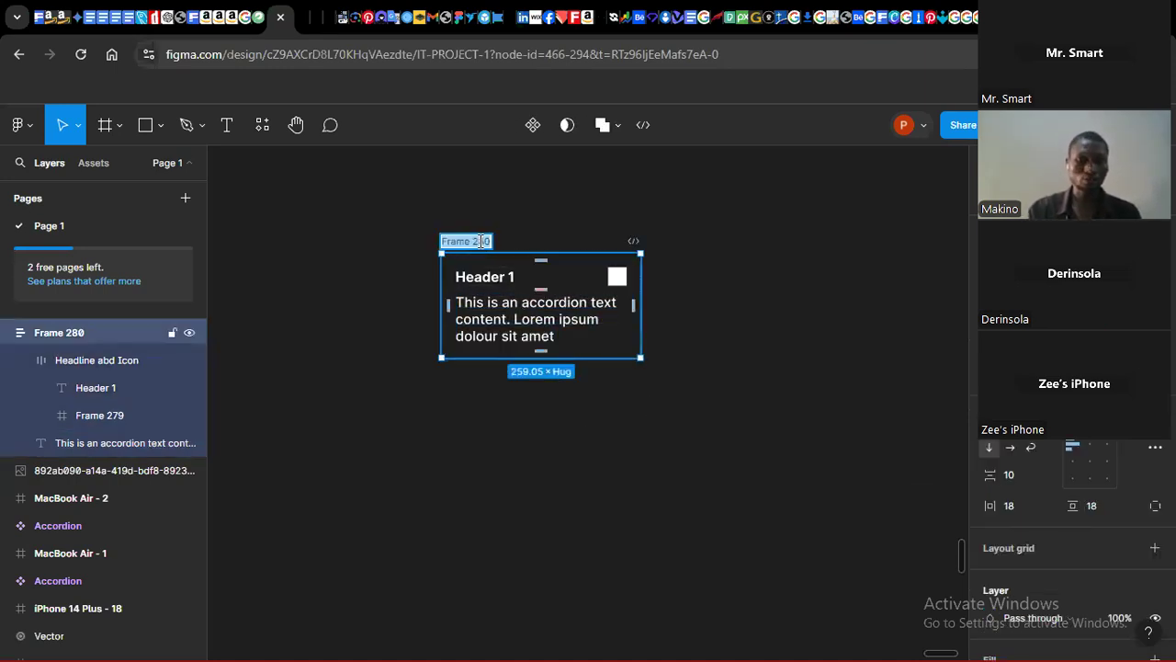
{"action": "type", "text": "Acco"}
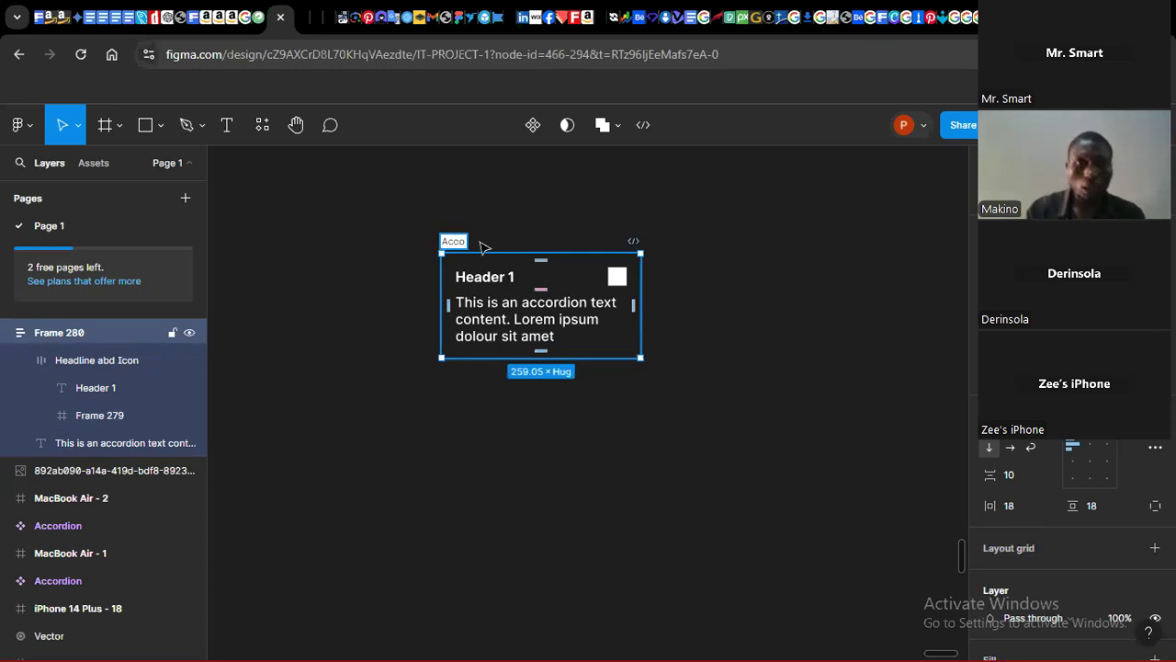
{"action": "type", "text": "r"}
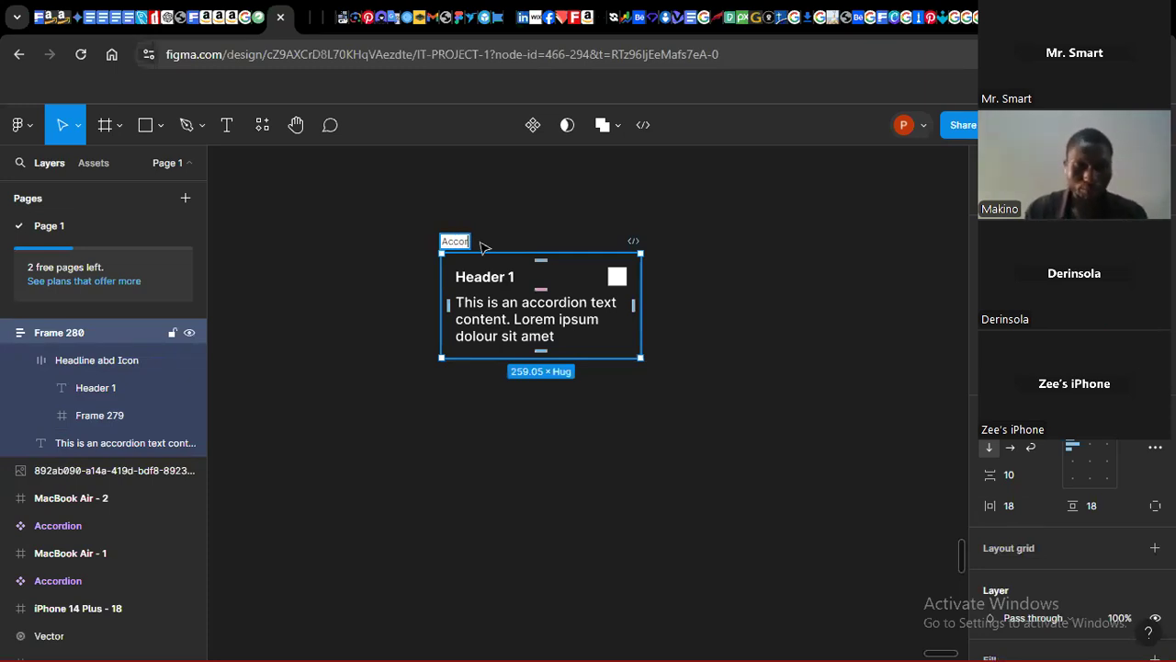
{"action": "type", "text": "dion menu"}
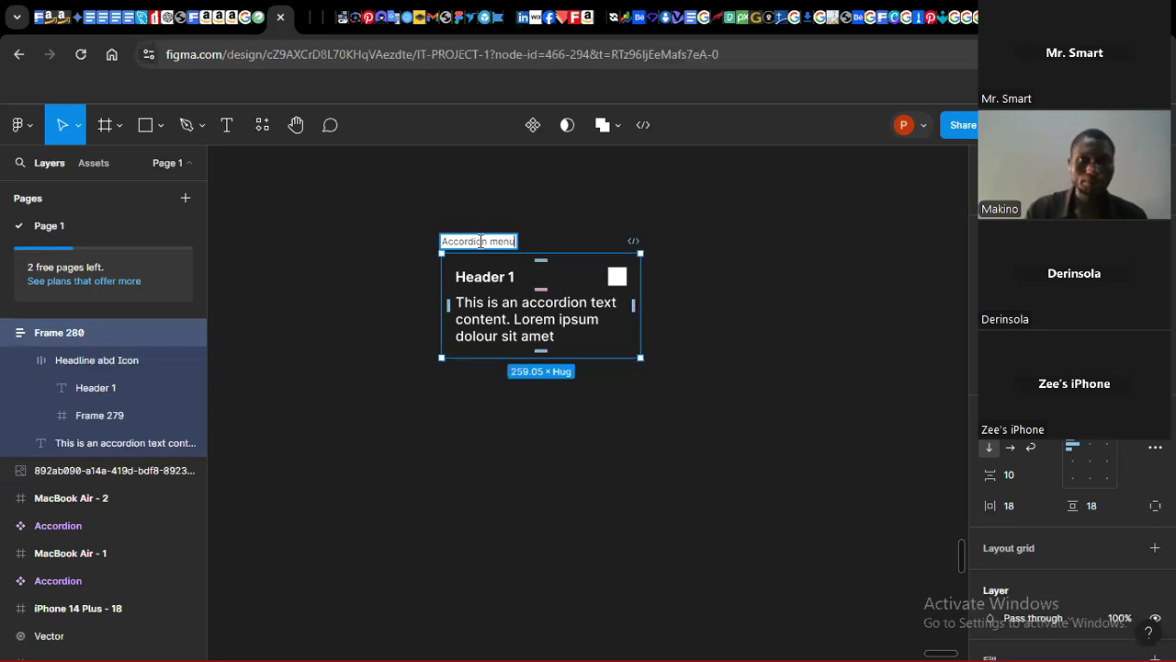
{"action": "left_click", "coordinate": [730, 387]}
Step: Give the Accordion menu frame a near-black fill of 0A0909
{"action": "left_click", "coordinate": [447, 317]}
{"action": "left_click", "coordinate": [457, 242]}
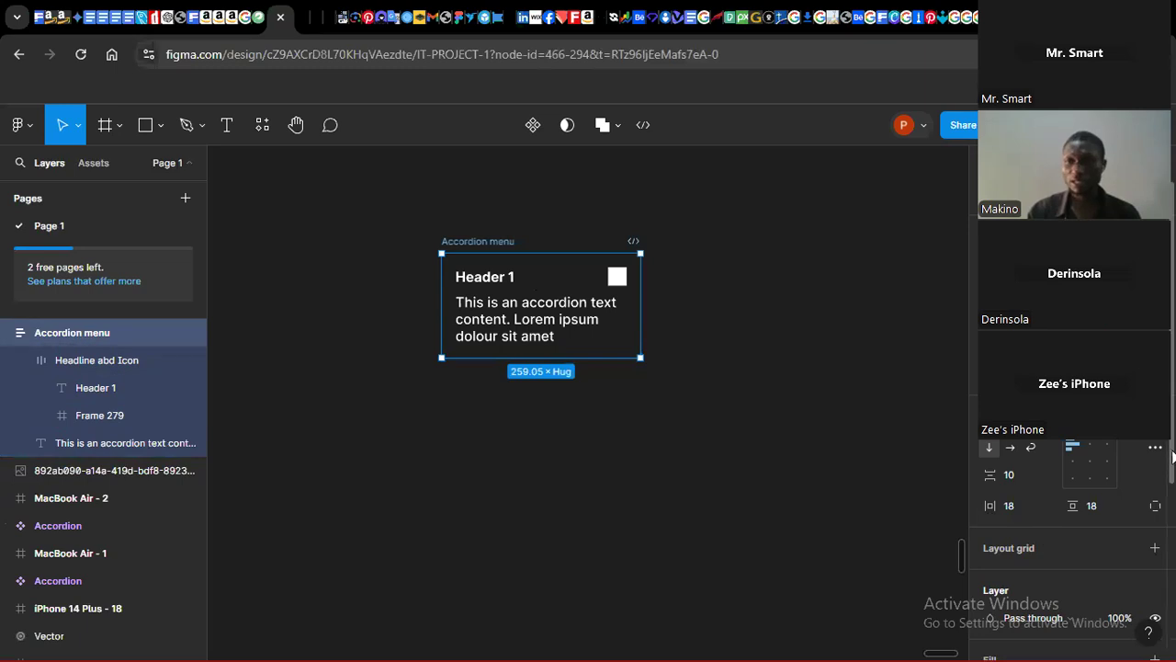
{"action": "scroll", "coordinate": [1167, 459], "scroll_direction": "down", "scroll_amount": 3}
{"action": "left_click", "coordinate": [987, 471]}
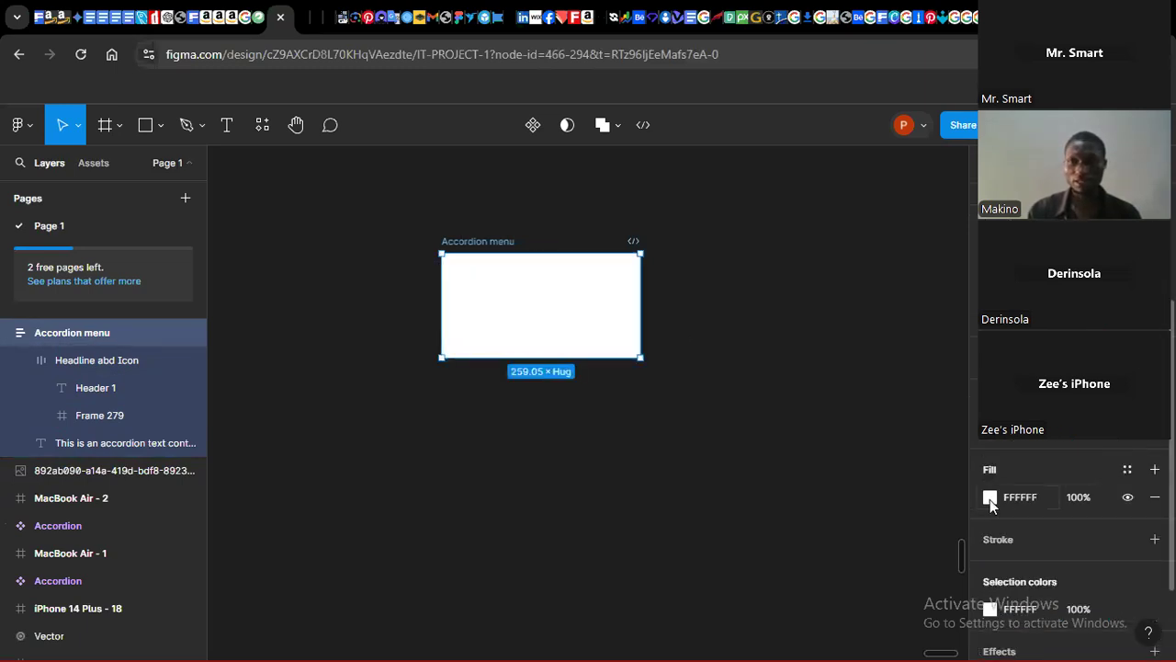
{"action": "left_click", "coordinate": [990, 498]}
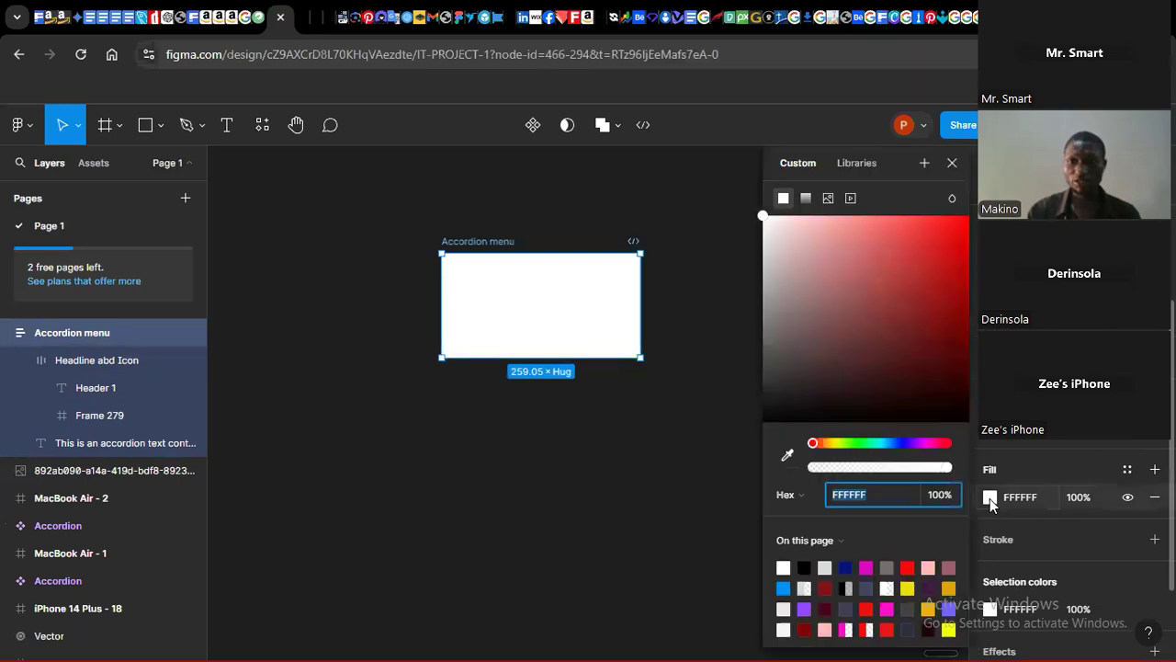
{"action": "left_click", "coordinate": [805, 567]}
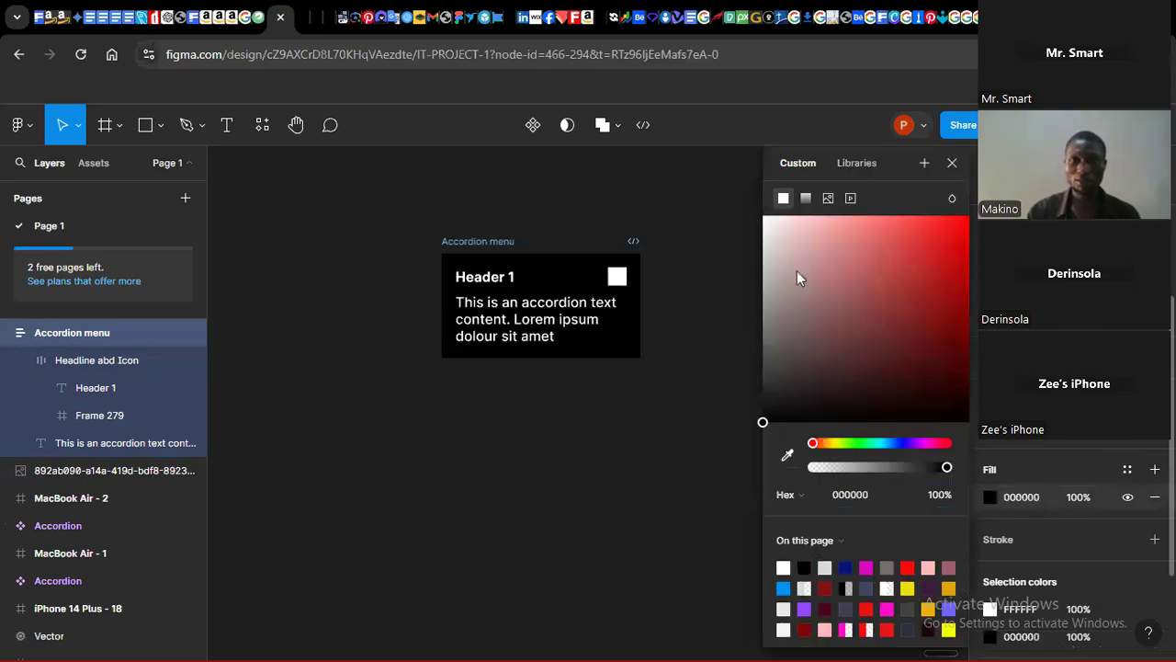
{"action": "left_click_drag", "start_coordinate": [777, 357], "coordinate": [773, 417]}
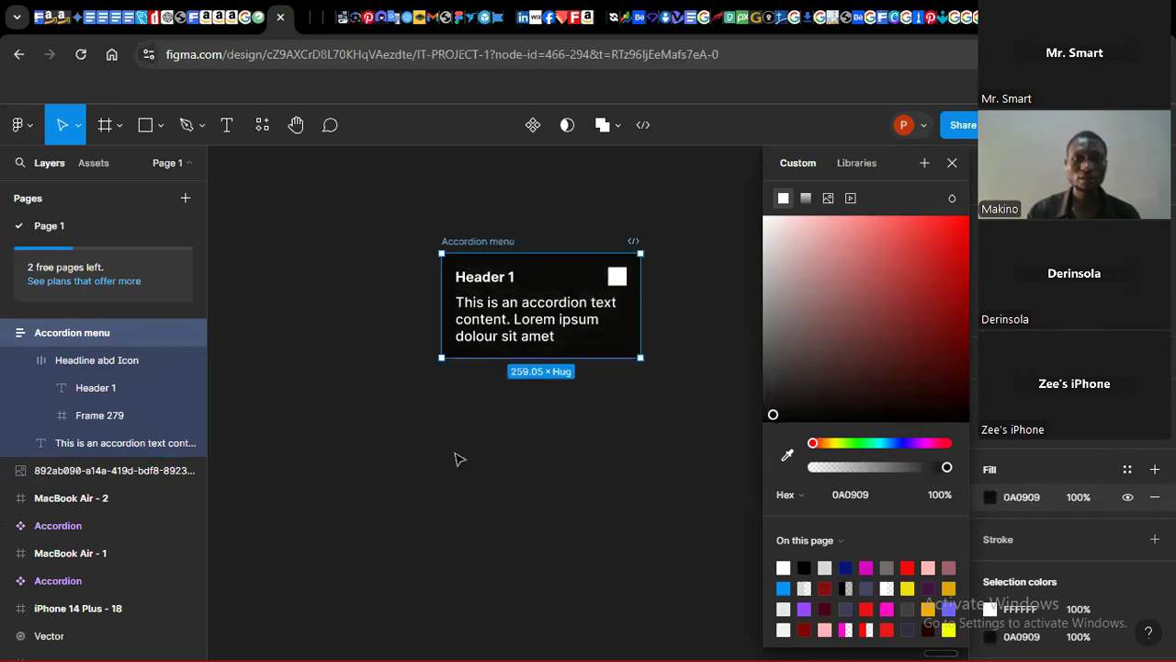
{"action": "left_click", "coordinate": [483, 410]}
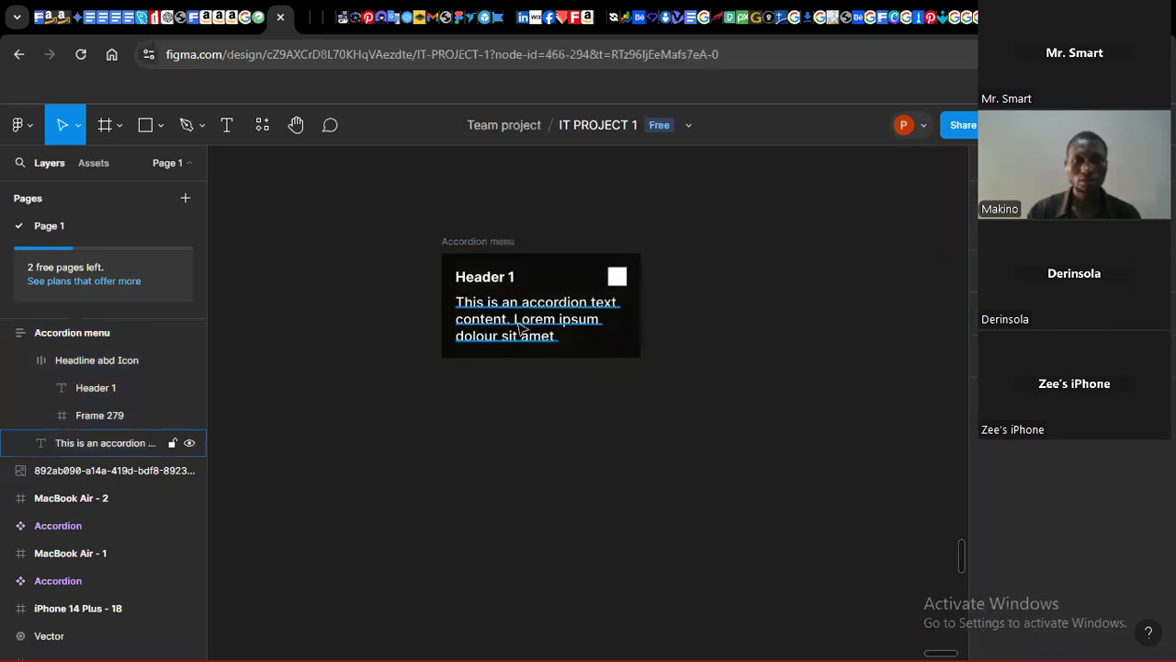
Step: Set the paragraph text's font size to 15
{"action": "left_click", "coordinate": [520, 329]}
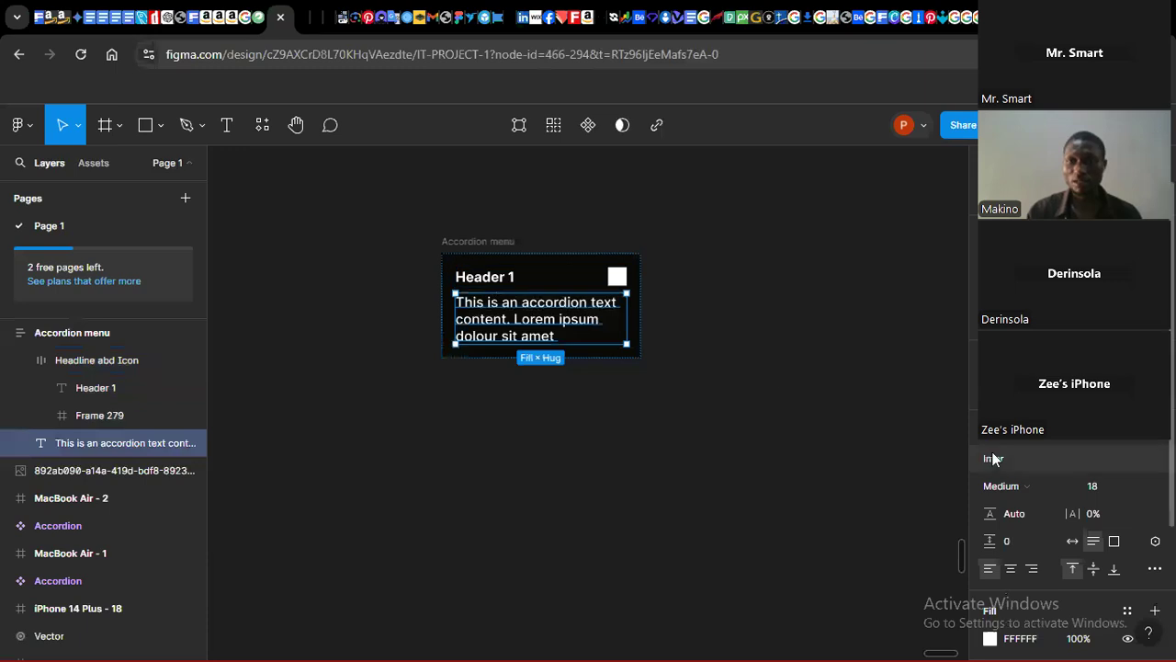
{"action": "left_click", "coordinate": [1091, 487]}
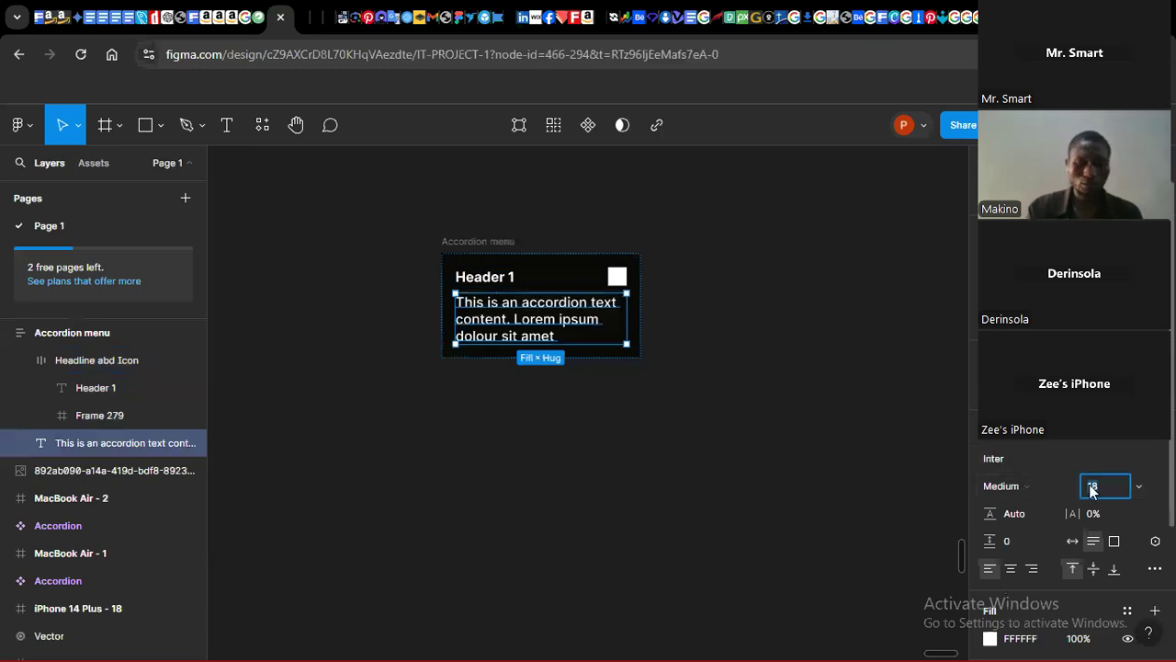
{"action": "type", "text": "12"}
{"action": "key", "text": "Return"}
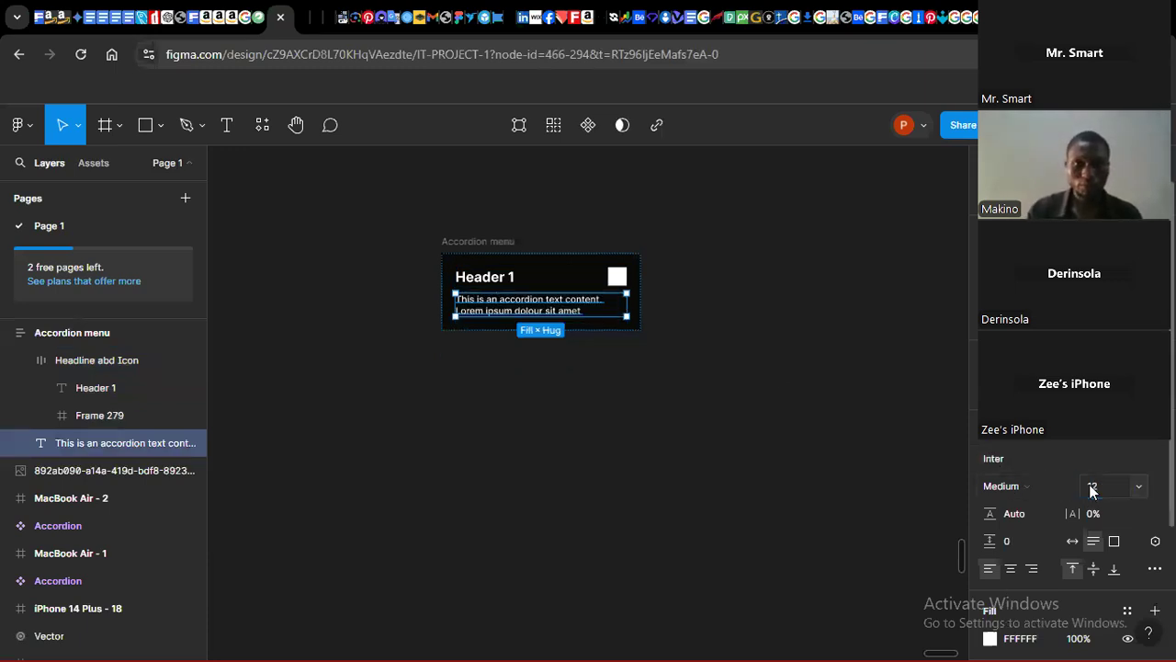
{"action": "left_click", "coordinate": [1091, 491]}
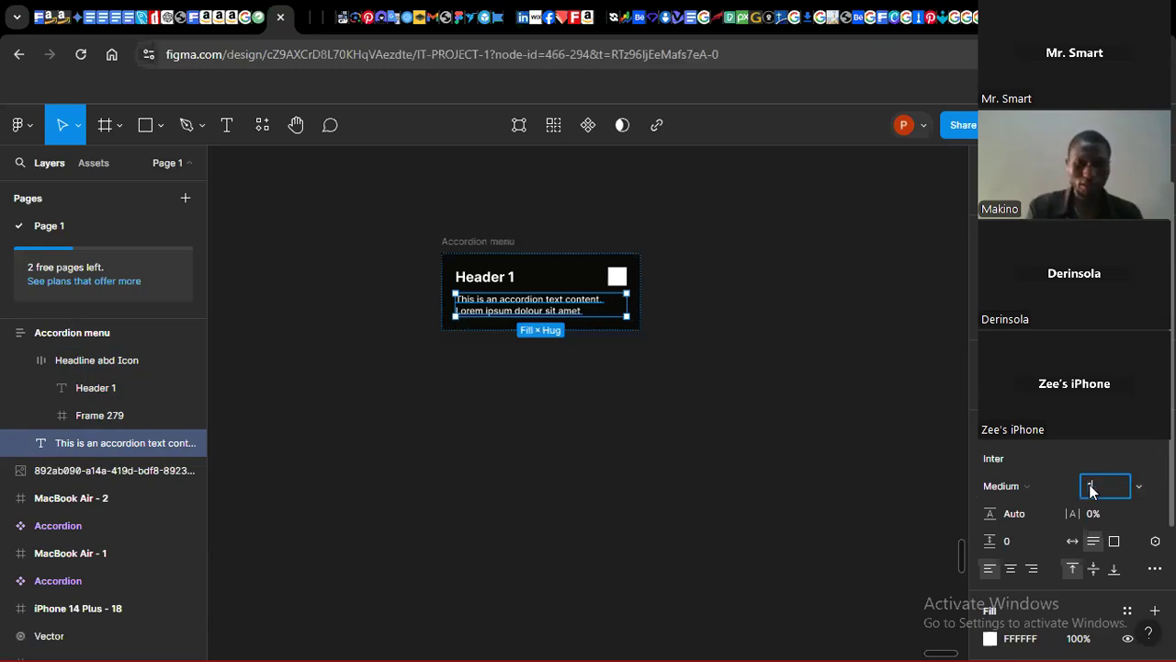
{"action": "type", "text": "14"}
{"action": "key", "text": "Return"}
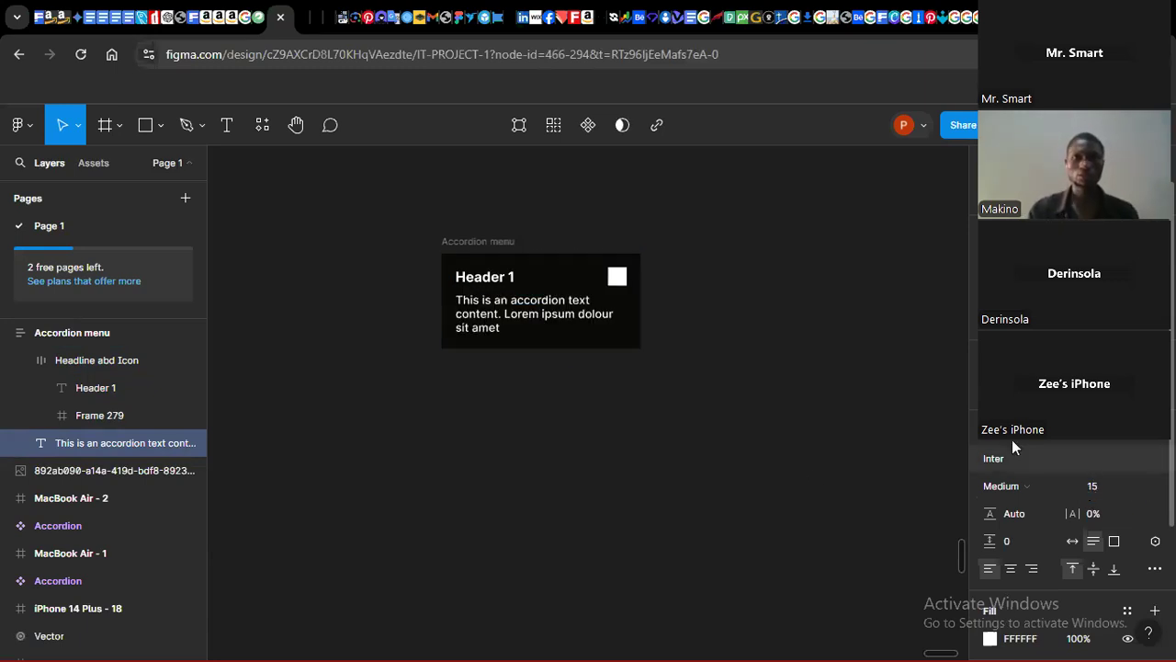
{"action": "left_click", "coordinate": [601, 475]}
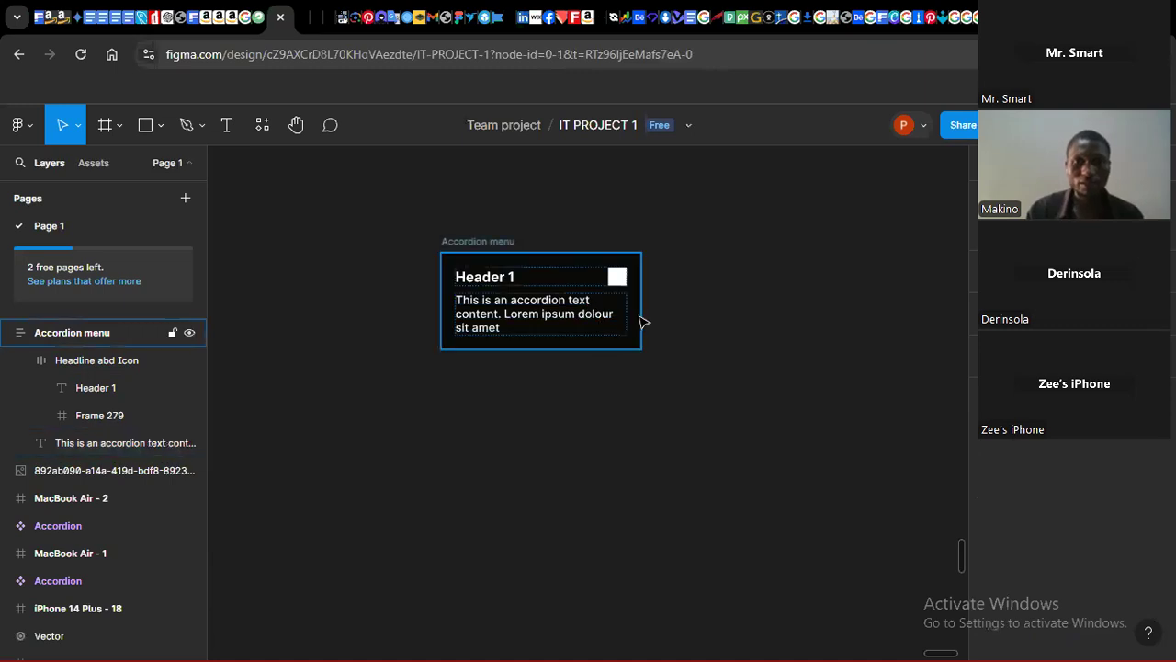
{"action": "left_click", "coordinate": [533, 323]}
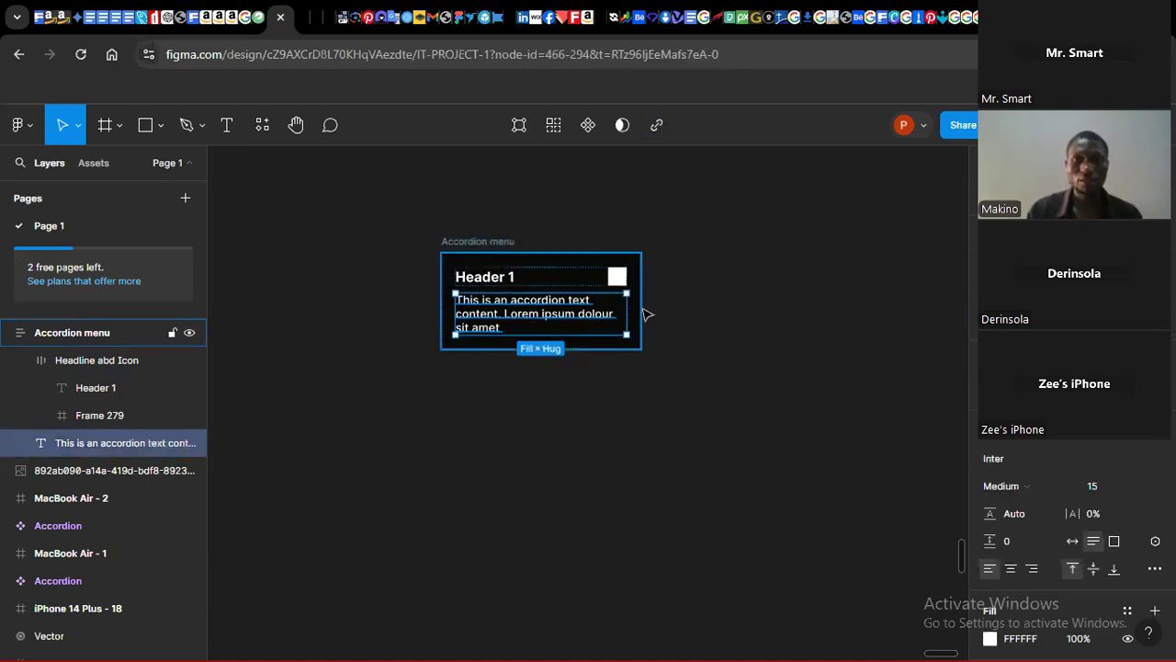
{"action": "left_click", "coordinate": [539, 502]}
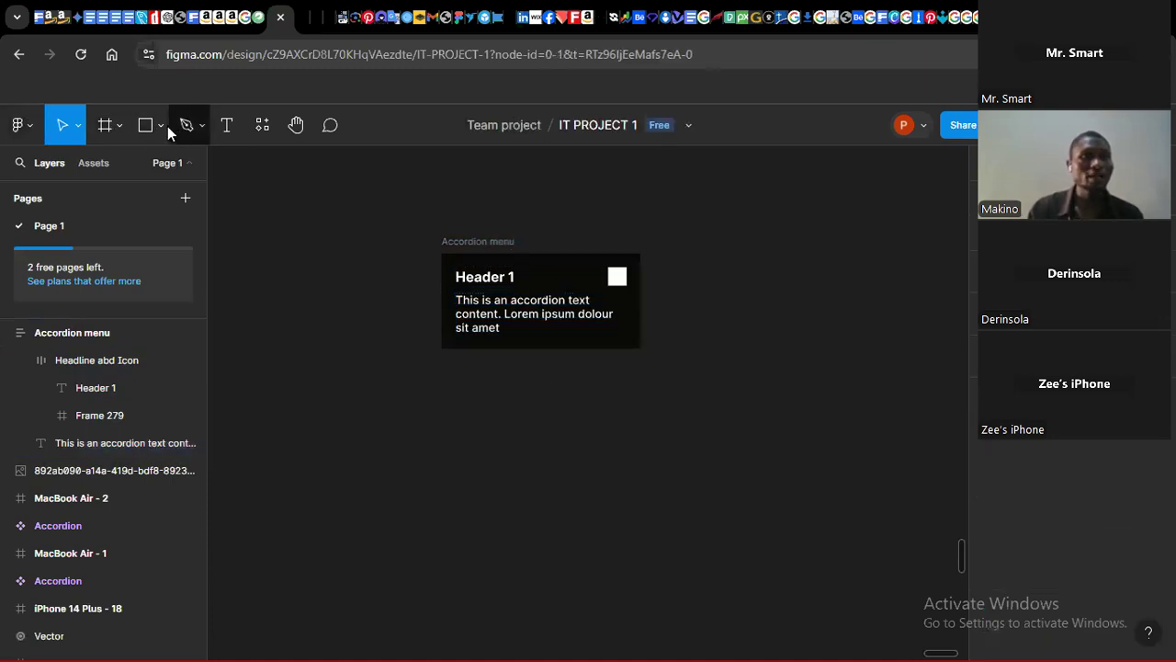
Step: Draw a horizontal line about 186 wide below the accordion with the Pen tool
{"action": "left_click", "coordinate": [198, 126]}
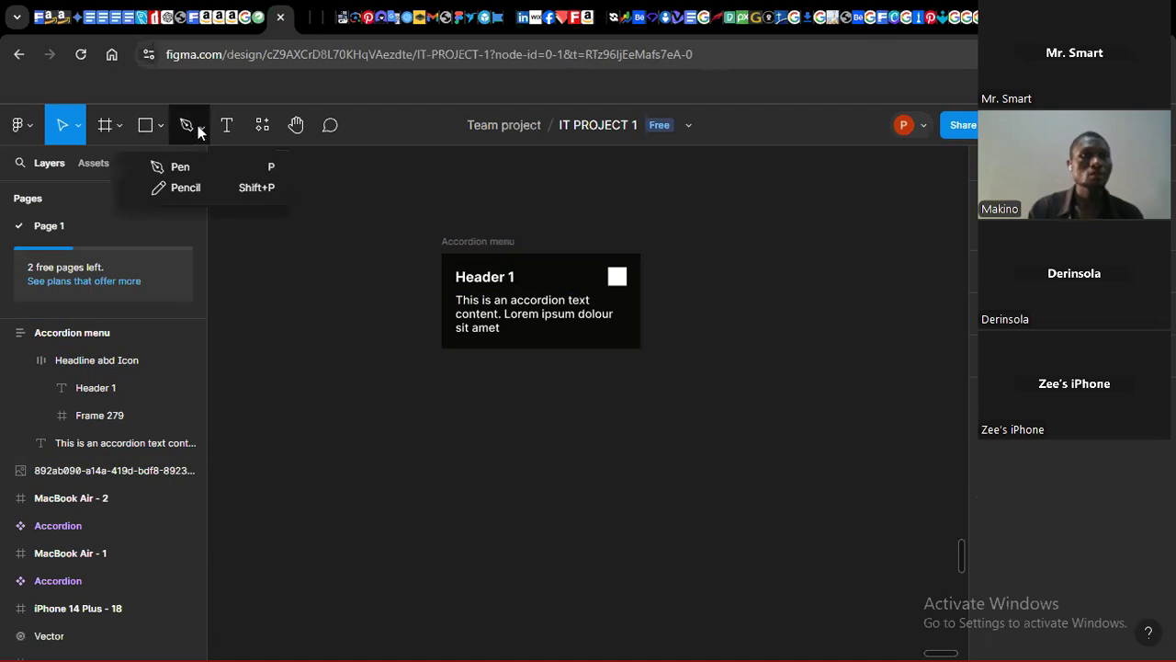
{"action": "left_click", "coordinate": [192, 166]}
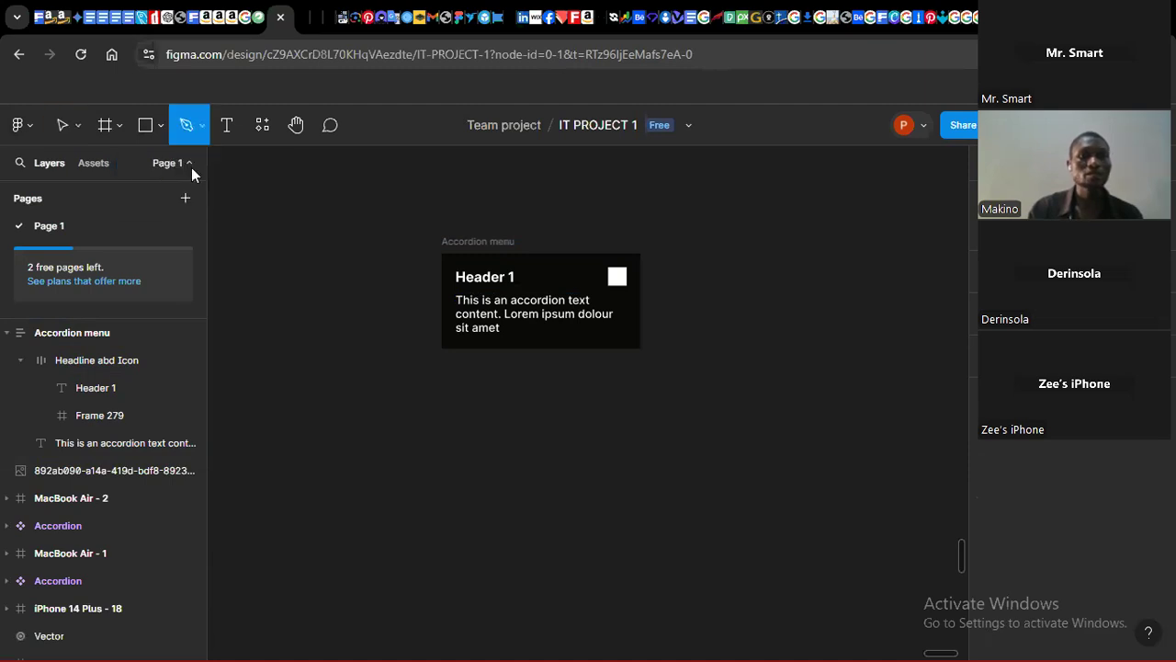
{"action": "left_click", "coordinate": [478, 419]}
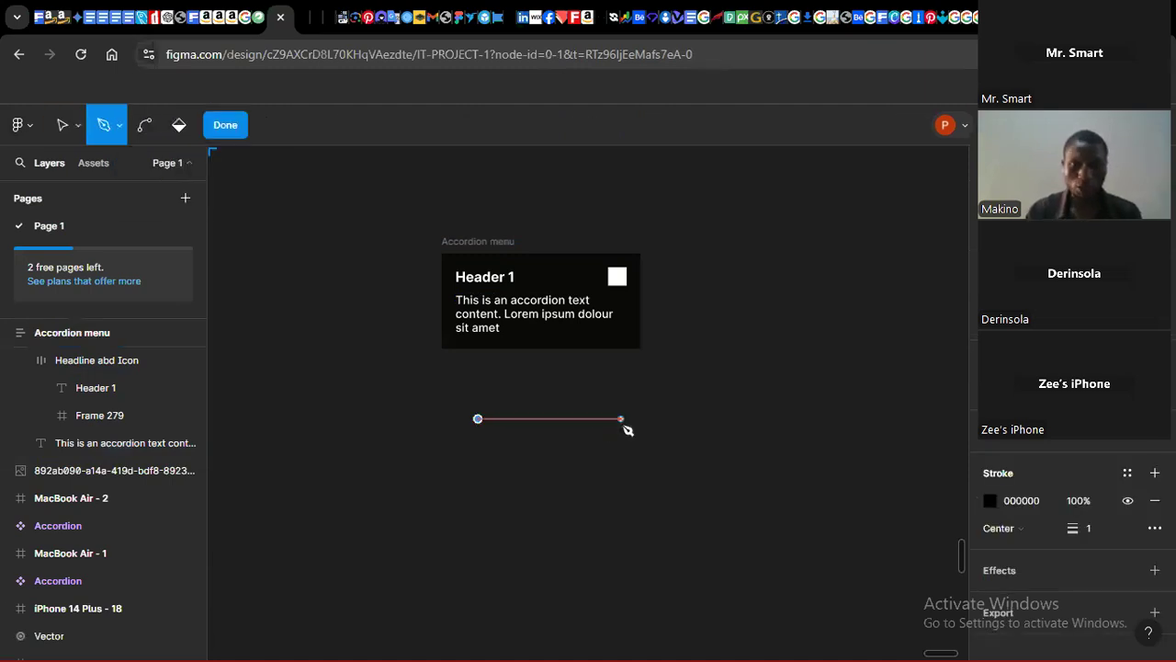
{"action": "left_click", "coordinate": [621, 418]}
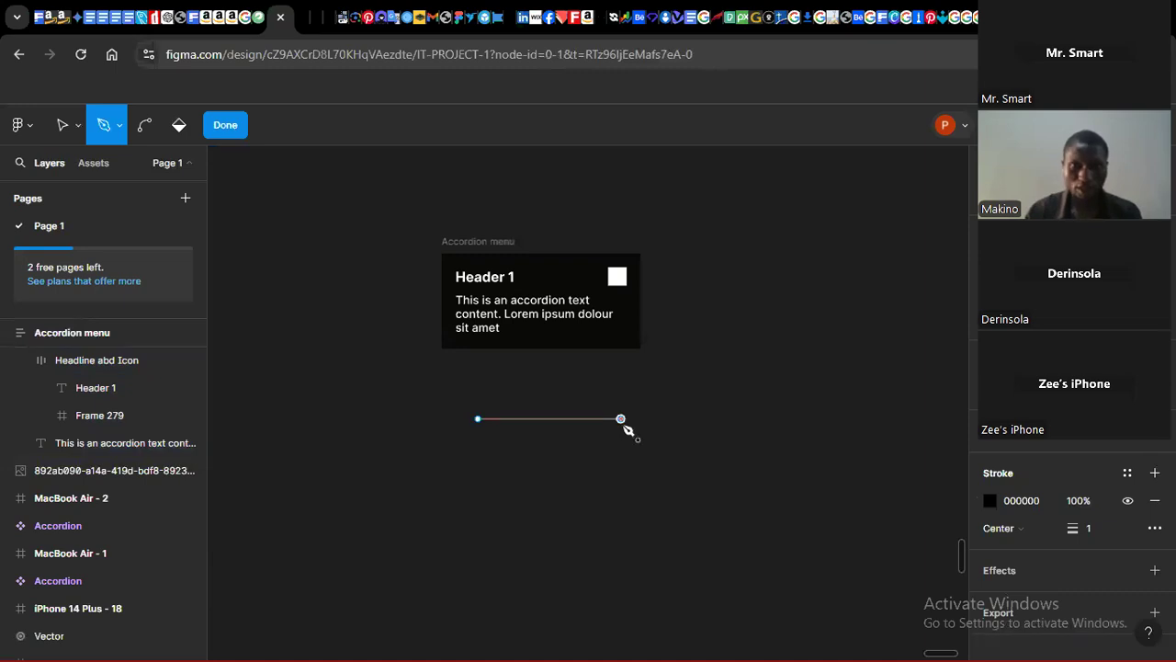
{"action": "key", "text": "Escape"}
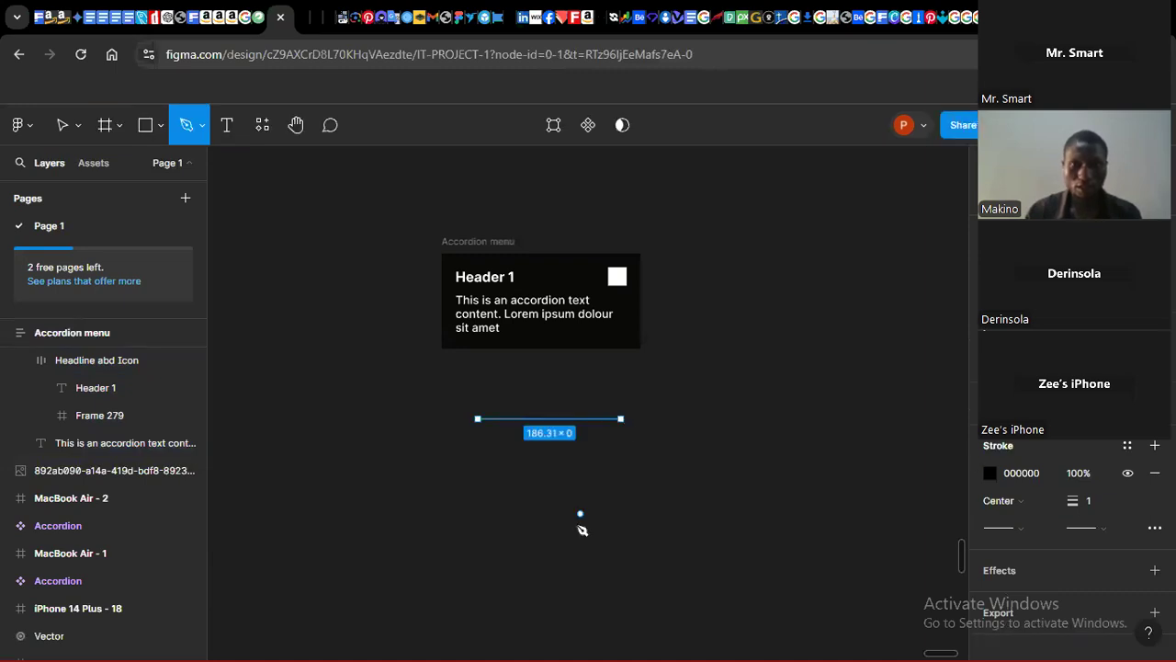
{"action": "left_click", "coordinate": [49, 134]}
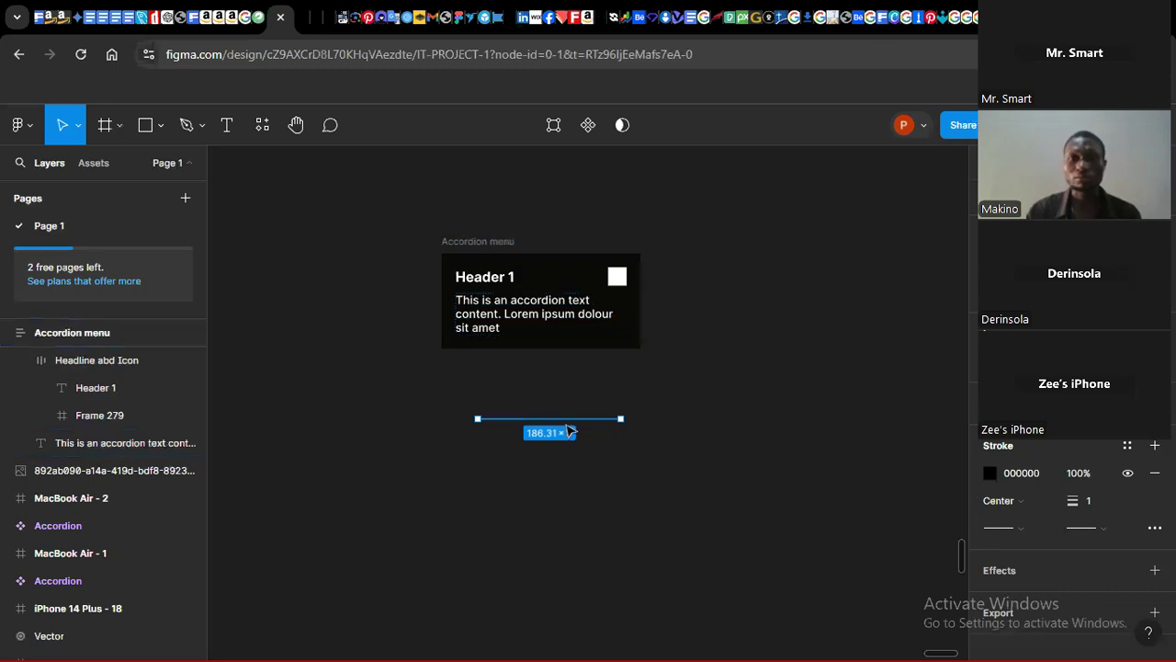
Step: Place the line inside the Accordion menu frame between the header row and the paragraph
{"action": "left_click", "coordinate": [484, 243]}
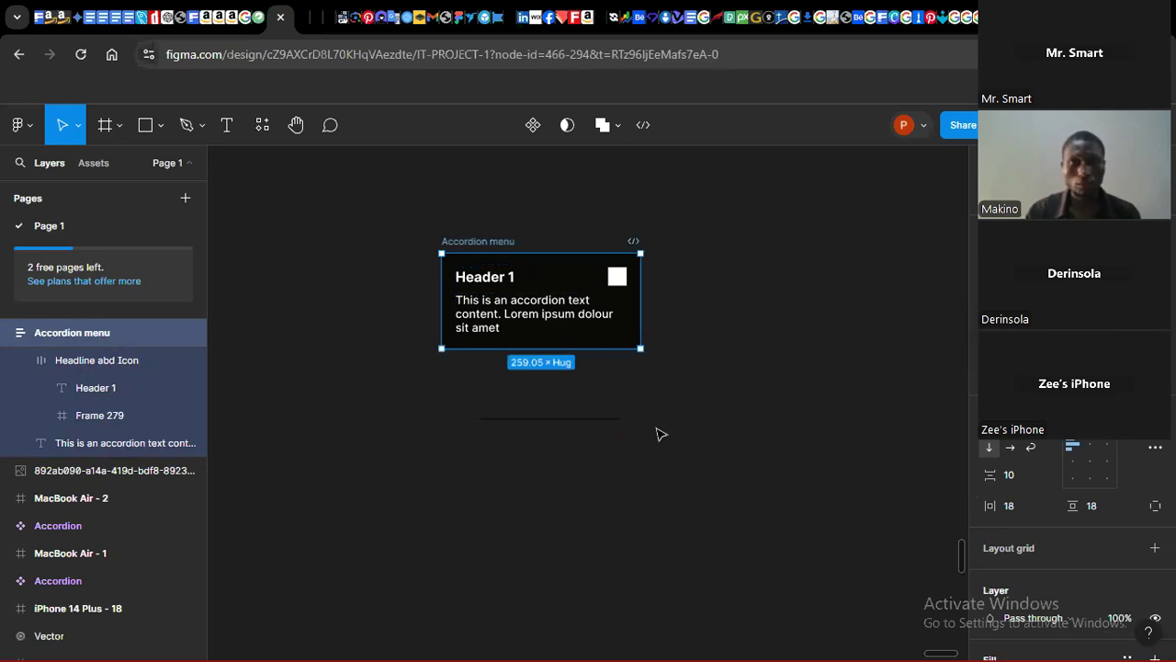
{"action": "left_click", "coordinate": [577, 421]}
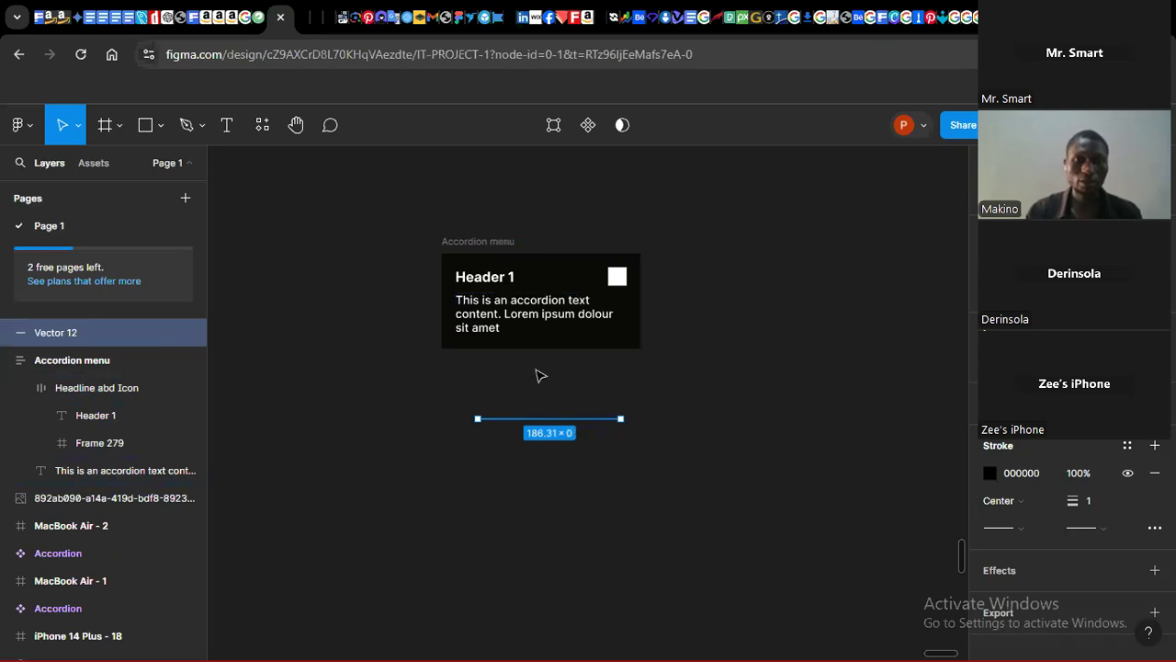
{"action": "key", "text": "Delete"}
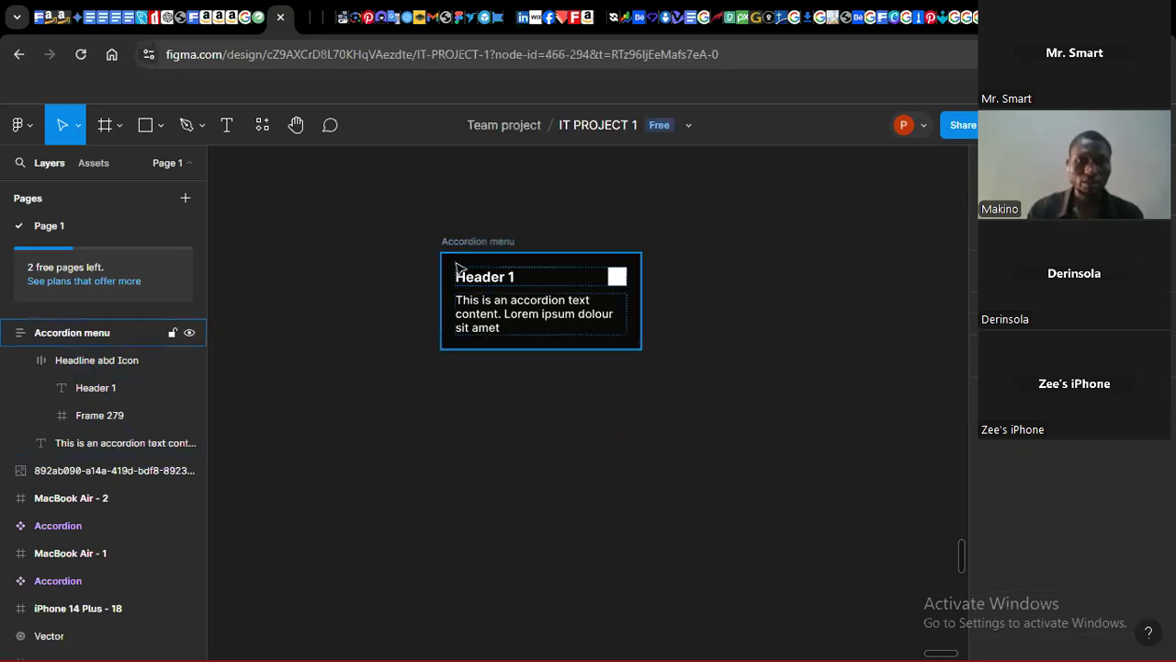
{"action": "left_click", "coordinate": [464, 275]}
{"action": "double_click", "coordinate": [474, 317]}
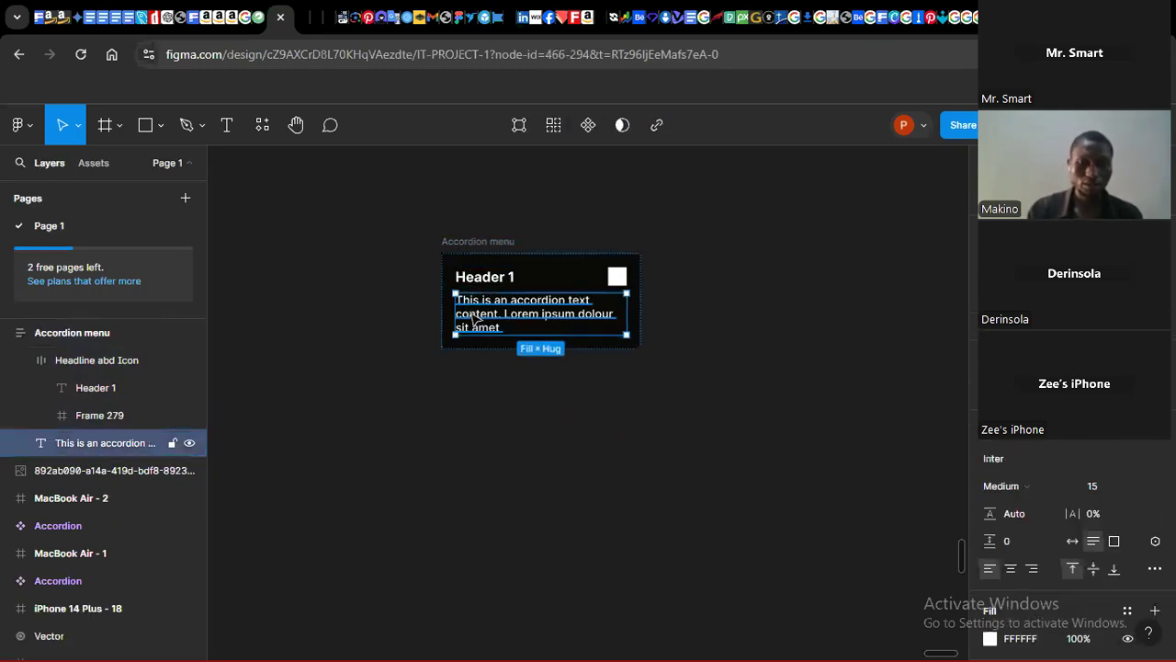
{"action": "key", "text": "ctrl+z"}
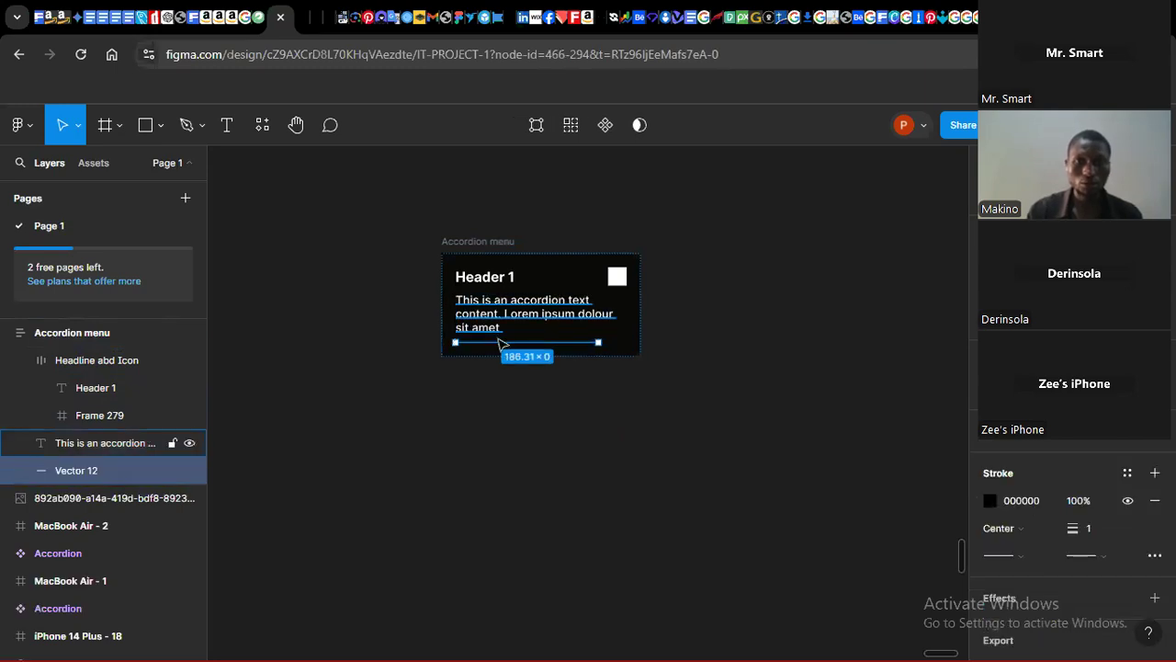
{"action": "left_click_drag", "start_coordinate": [516, 328], "coordinate": [517, 298]}
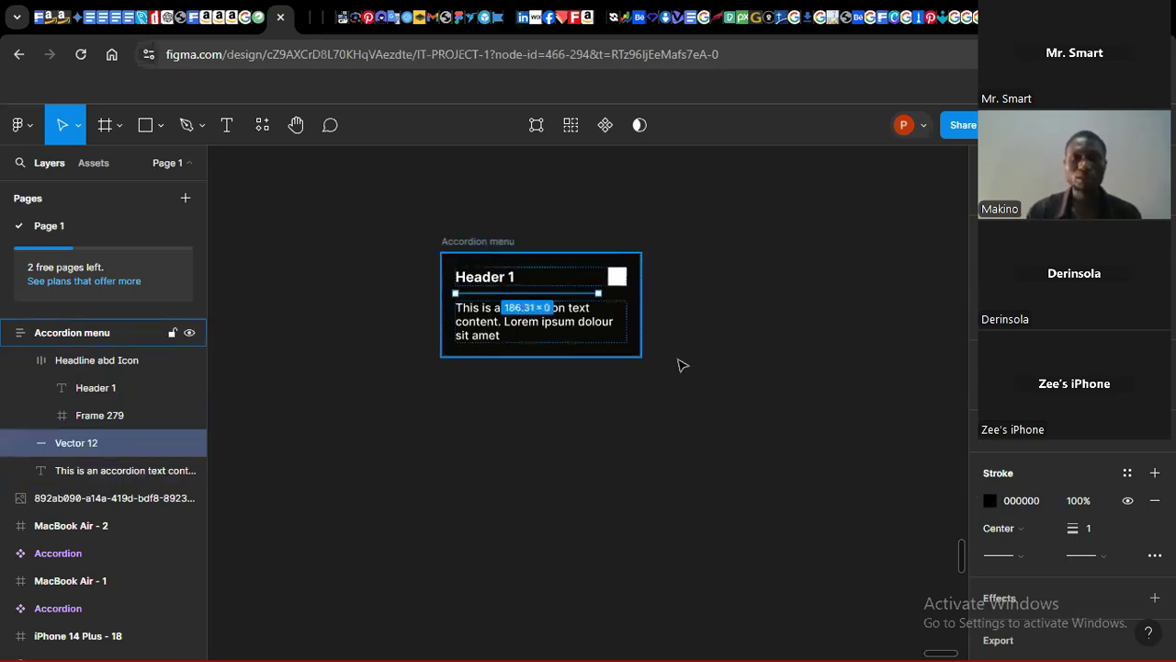
{"action": "left_click", "coordinate": [1010, 291]}
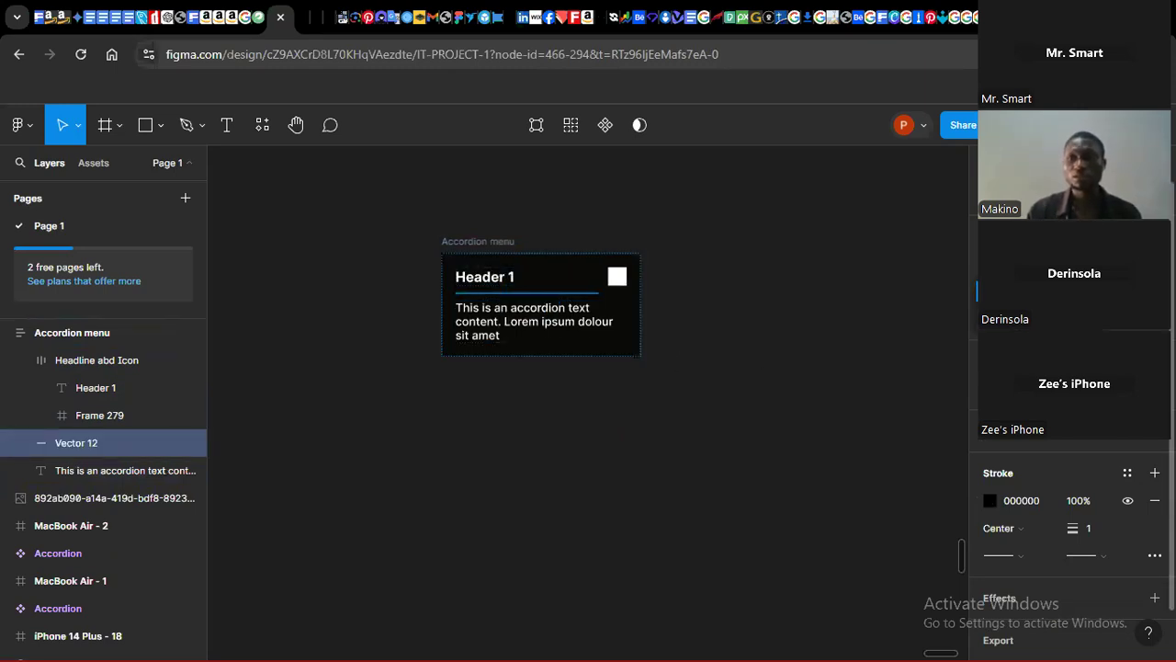
{"action": "left_click", "coordinate": [748, 357]}
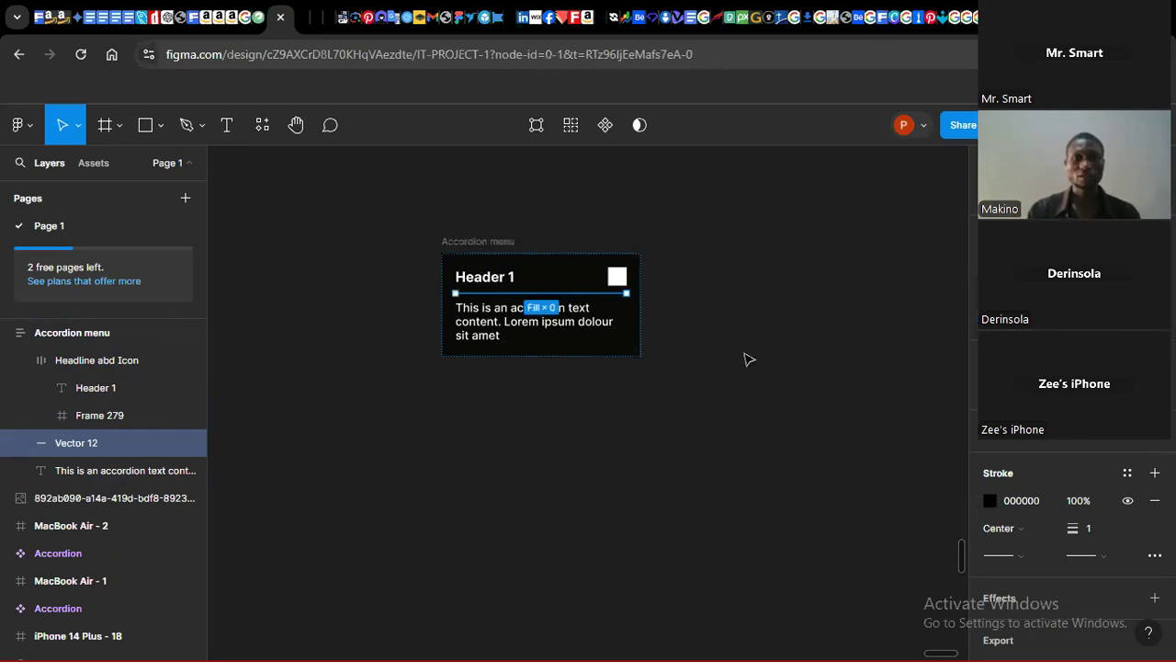
Step: Set the divider line's stroke colour to white FFFFFF
{"action": "left_click", "coordinate": [552, 294]}
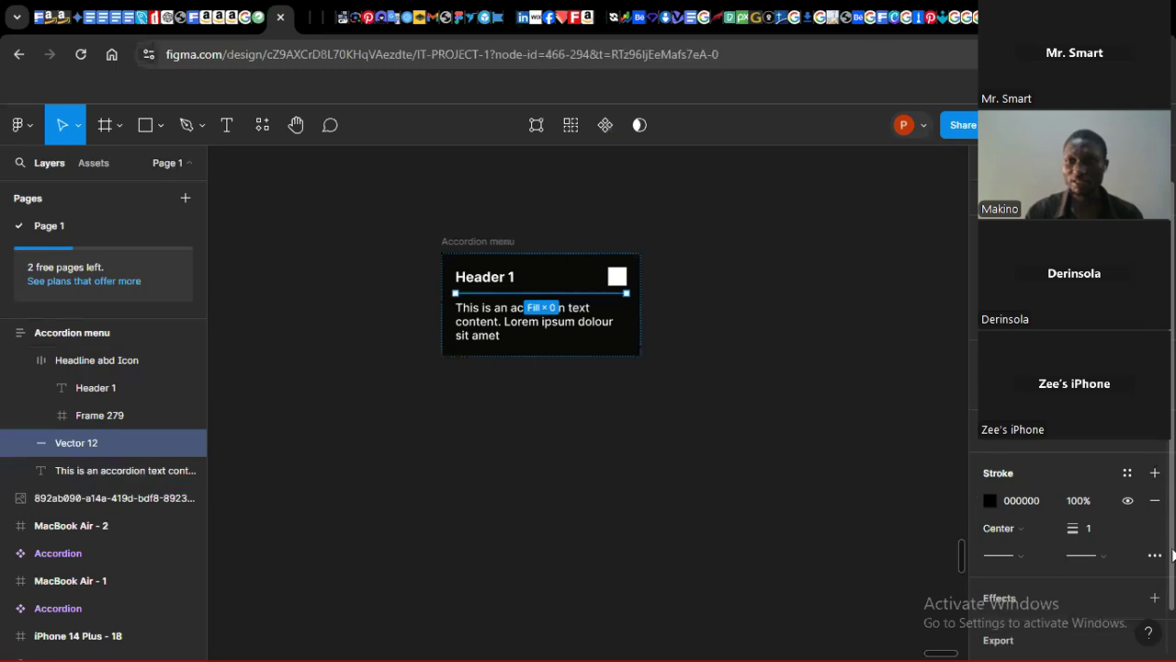
{"action": "scroll", "coordinate": [1167, 554], "scroll_direction": "down", "scroll_amount": 2}
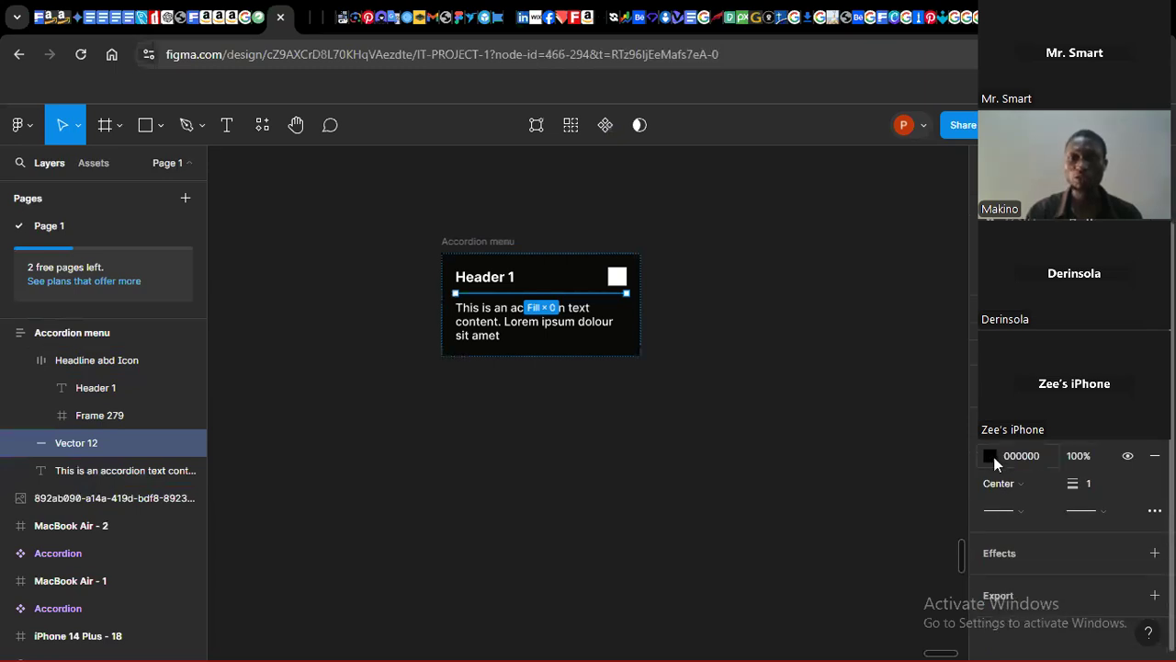
{"action": "left_click", "coordinate": [990, 456]}
{"action": "left_click", "coordinate": [783, 567]}
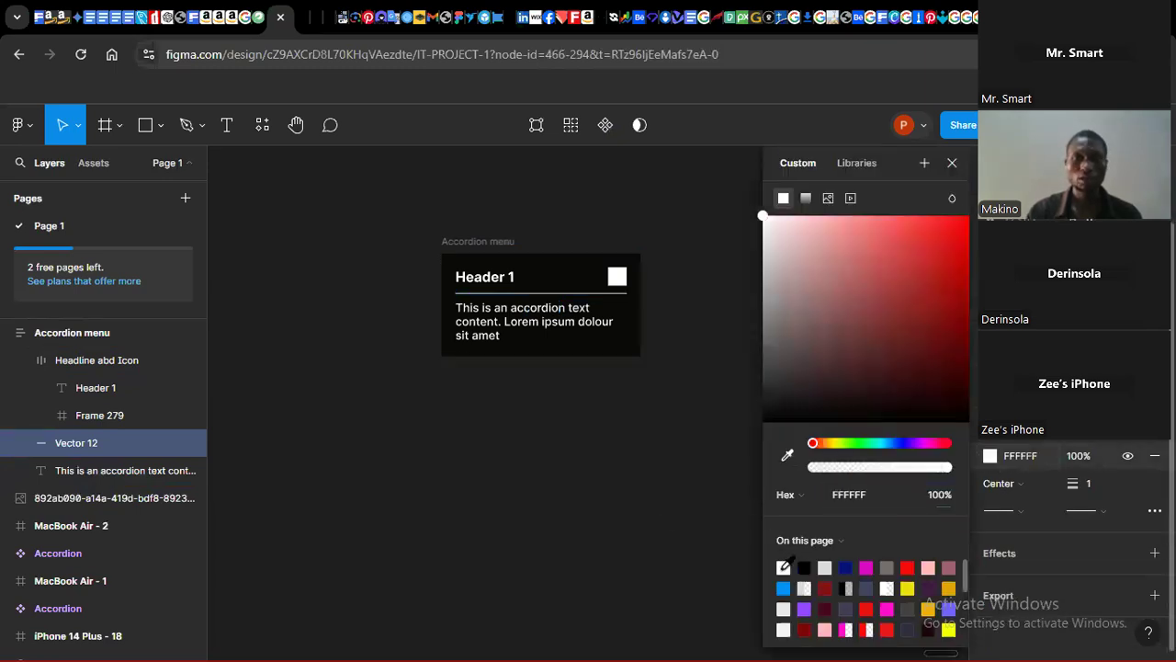
{"action": "left_click", "coordinate": [552, 491]}
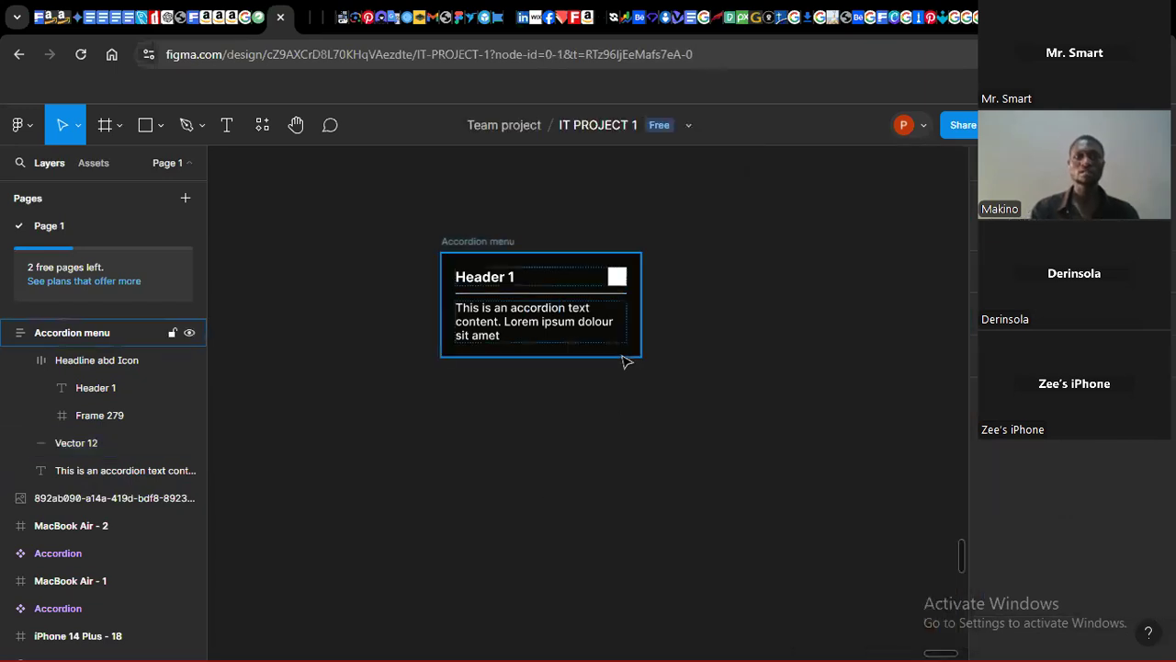
{"action": "left_click", "coordinate": [482, 245]}
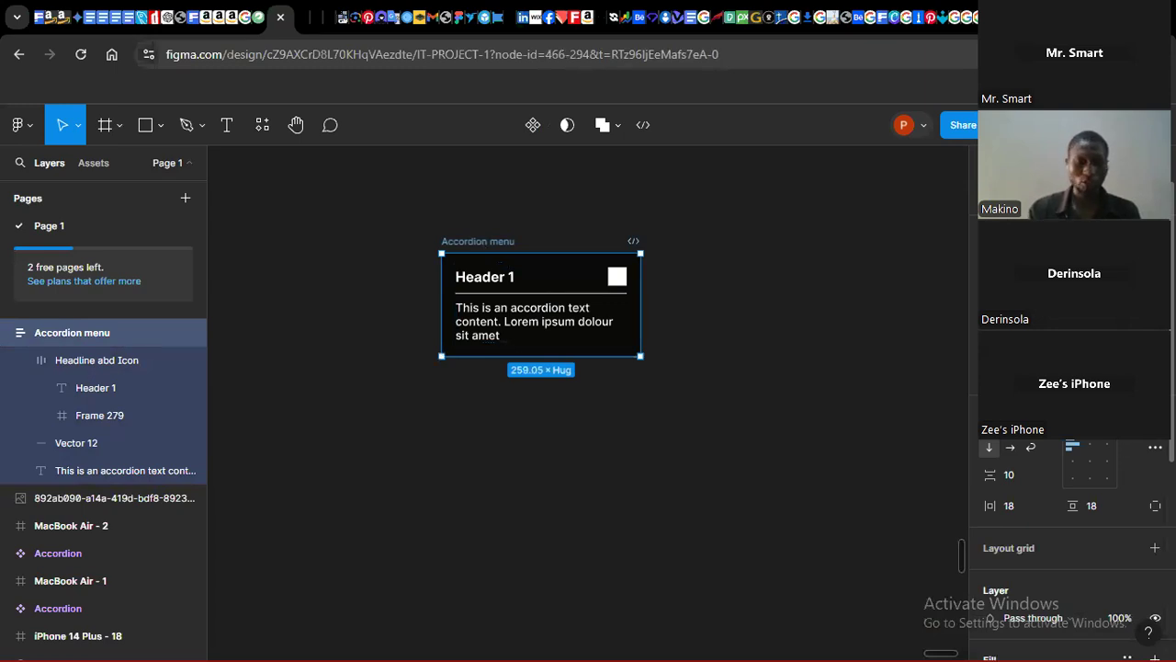
{"action": "key", "text": "Return"}
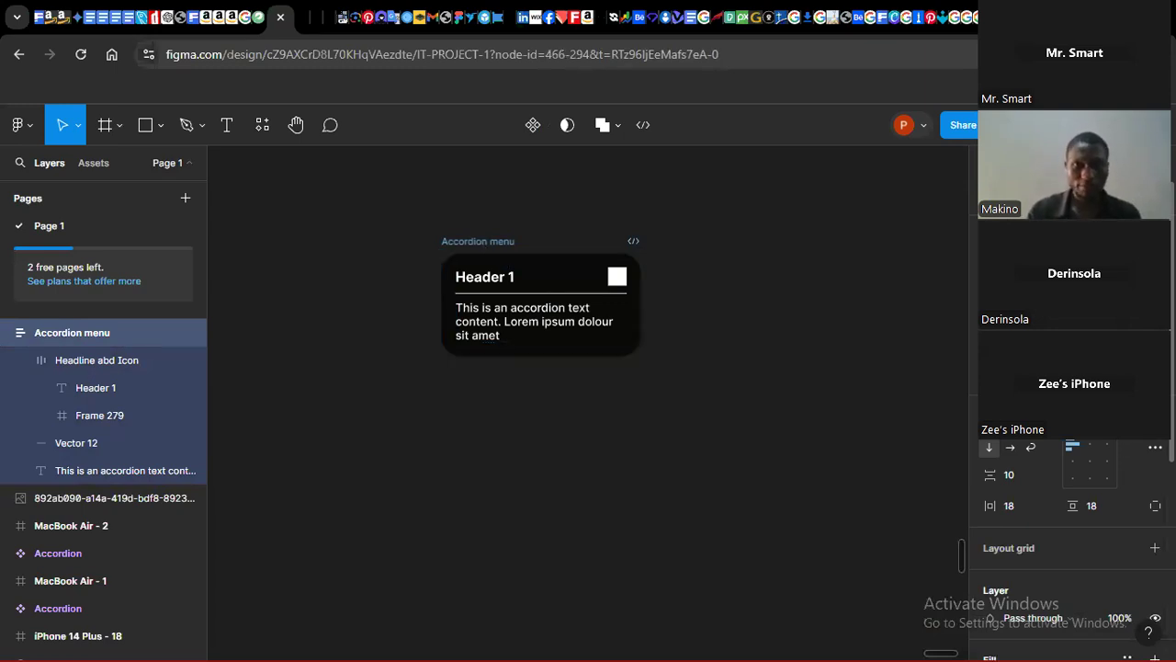
{"action": "left_click", "coordinate": [556, 438]}
Step: Remove the grey fill from the divider line, keeping only its stroke
{"action": "left_click", "coordinate": [560, 293]}
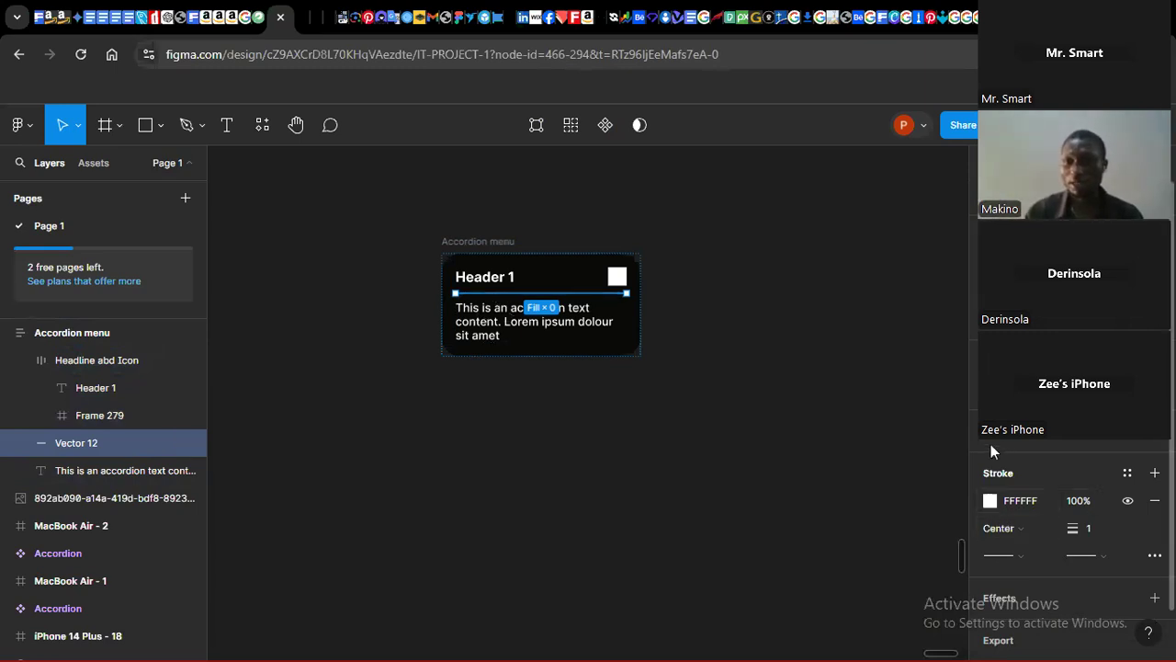
{"action": "left_click", "coordinate": [1090, 532]}
{"action": "scroll", "coordinate": [1000, 441], "scroll_direction": "up", "scroll_amount": 1}
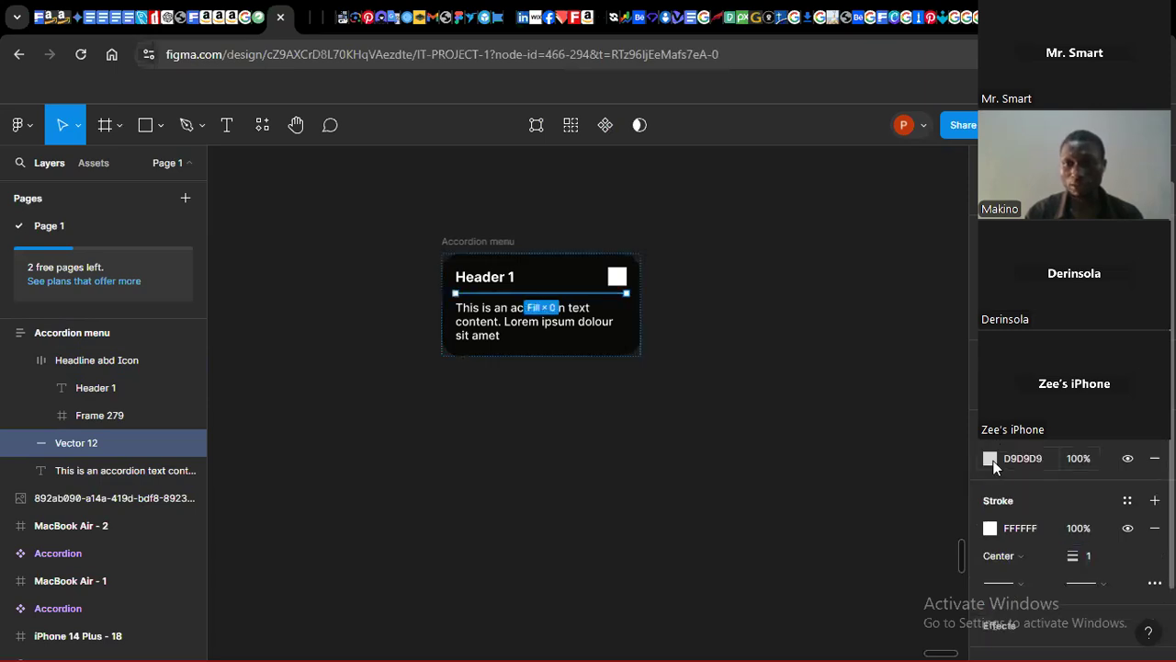
{"action": "left_click", "coordinate": [1154, 457]}
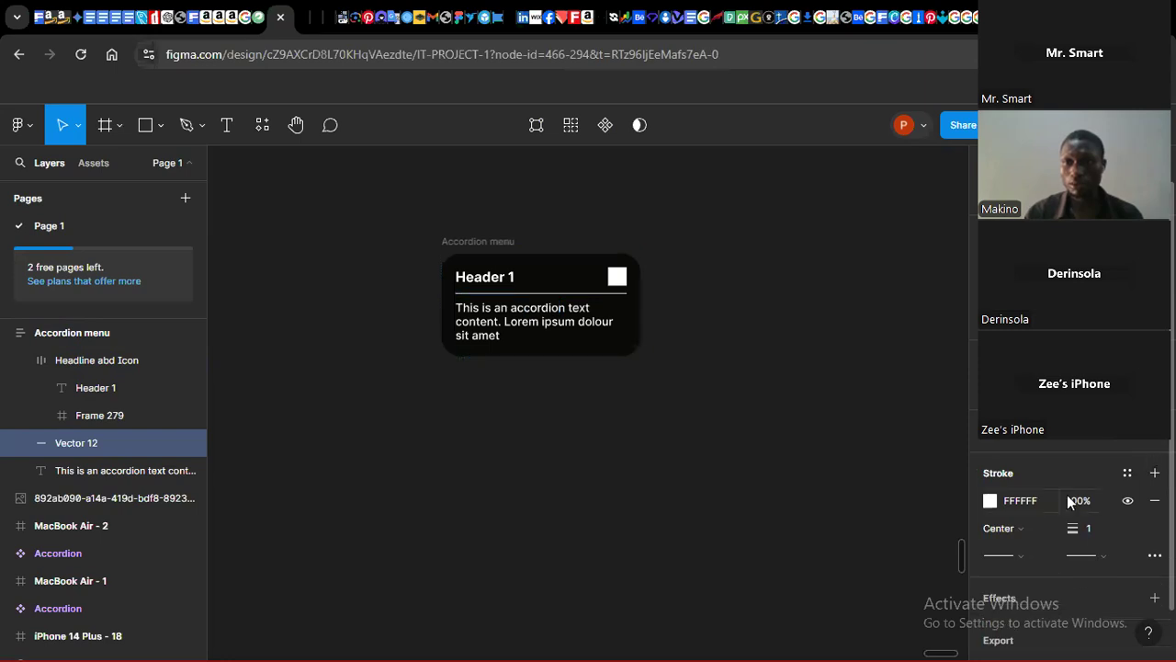
Step: Change the divider line's stroke to a linear gradient starting from red F80909
{"action": "left_click", "coordinate": [990, 500]}
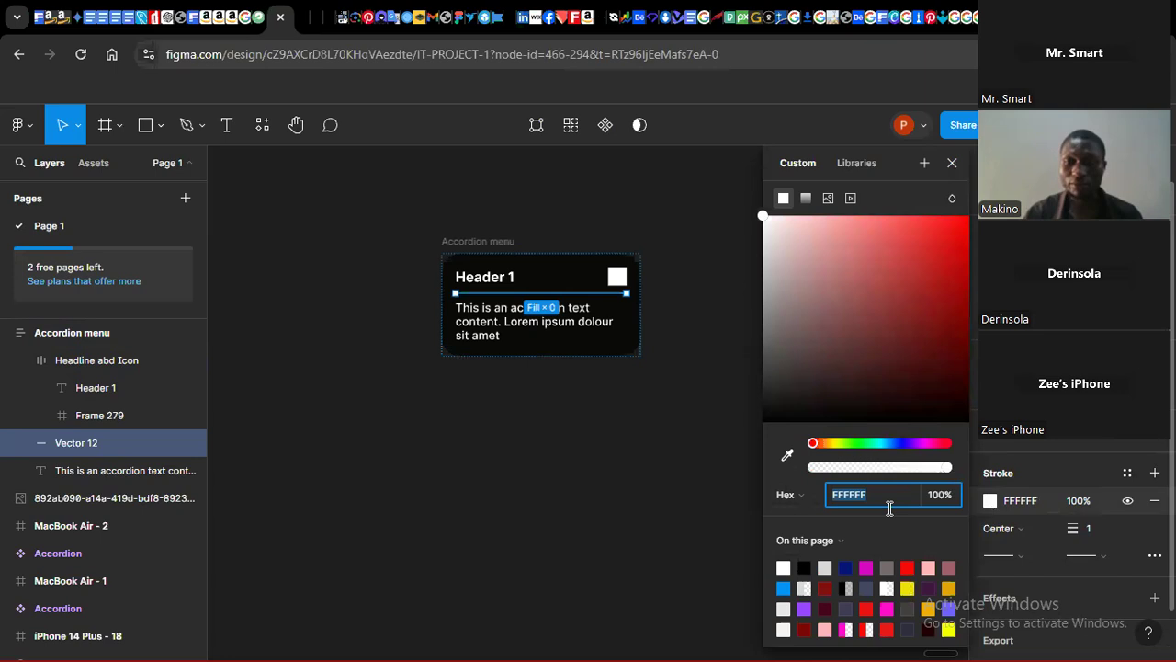
{"action": "left_click", "coordinate": [910, 565]}
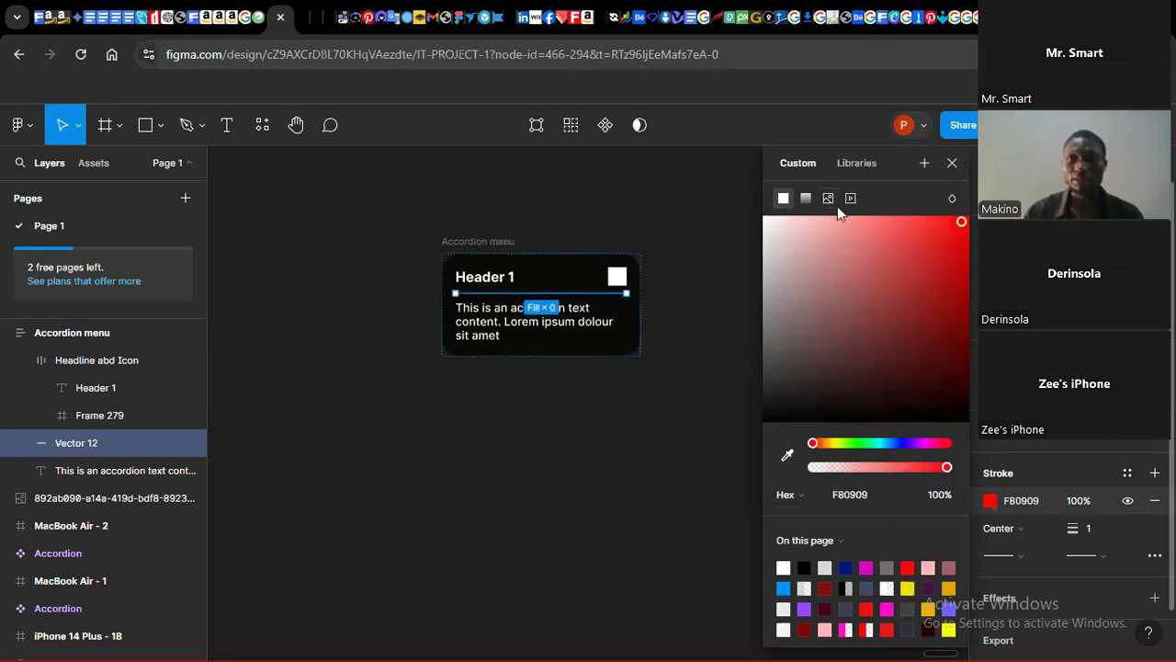
{"action": "left_click", "coordinate": [807, 198]}
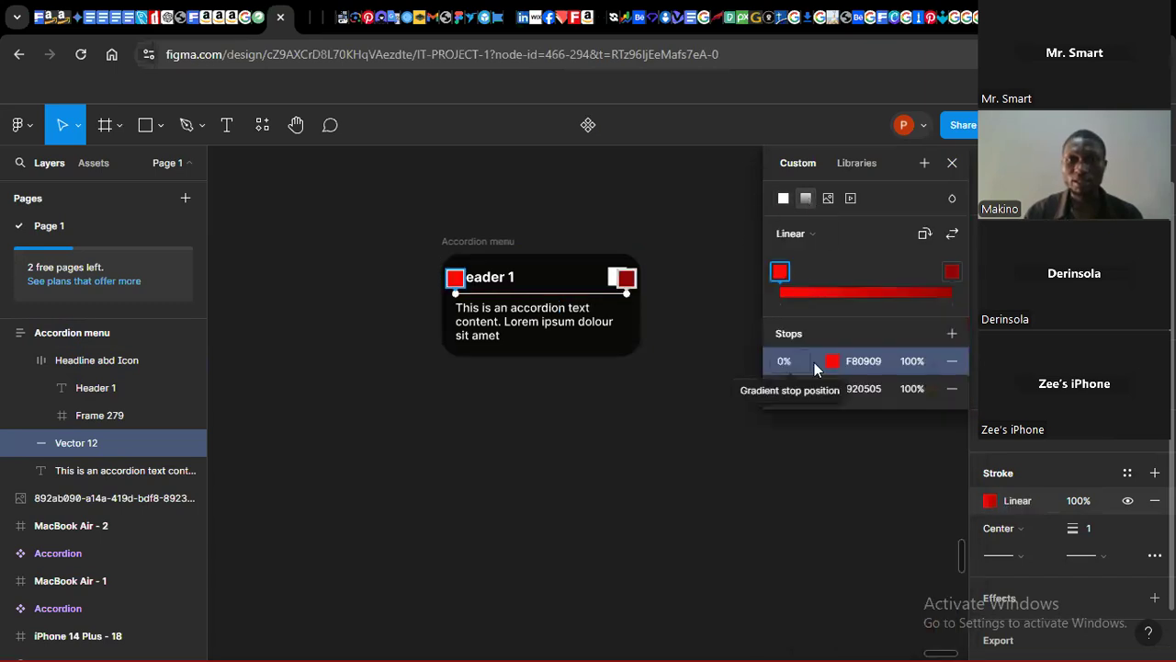
{"action": "left_click", "coordinate": [952, 272]}
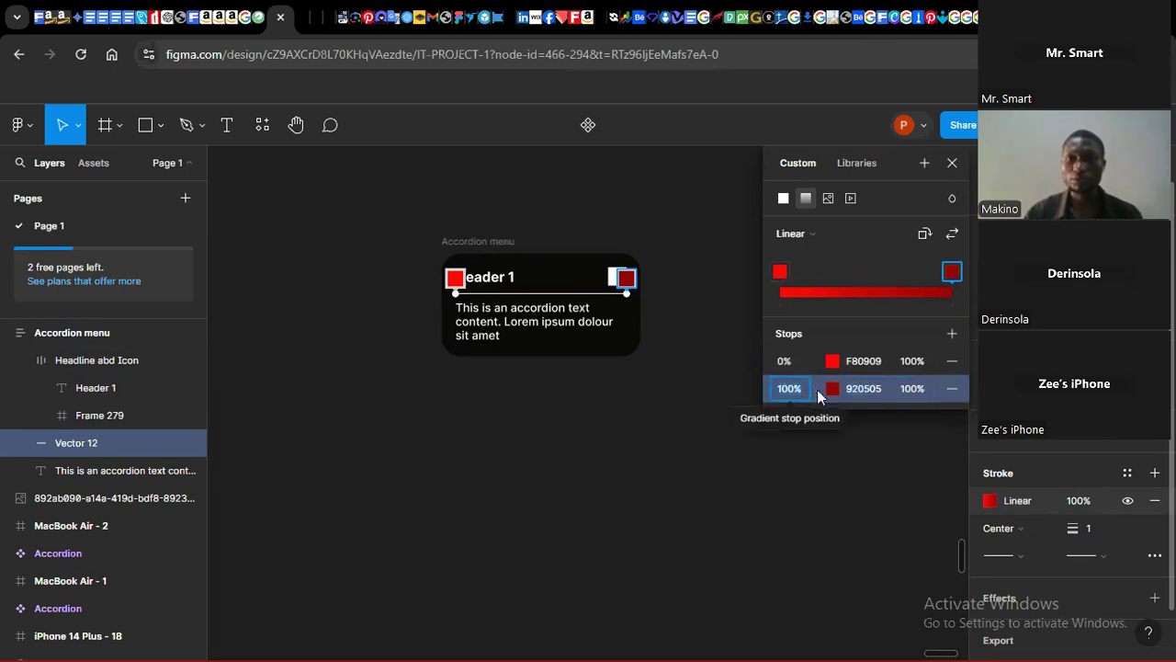
{"action": "key", "text": "Escape"}
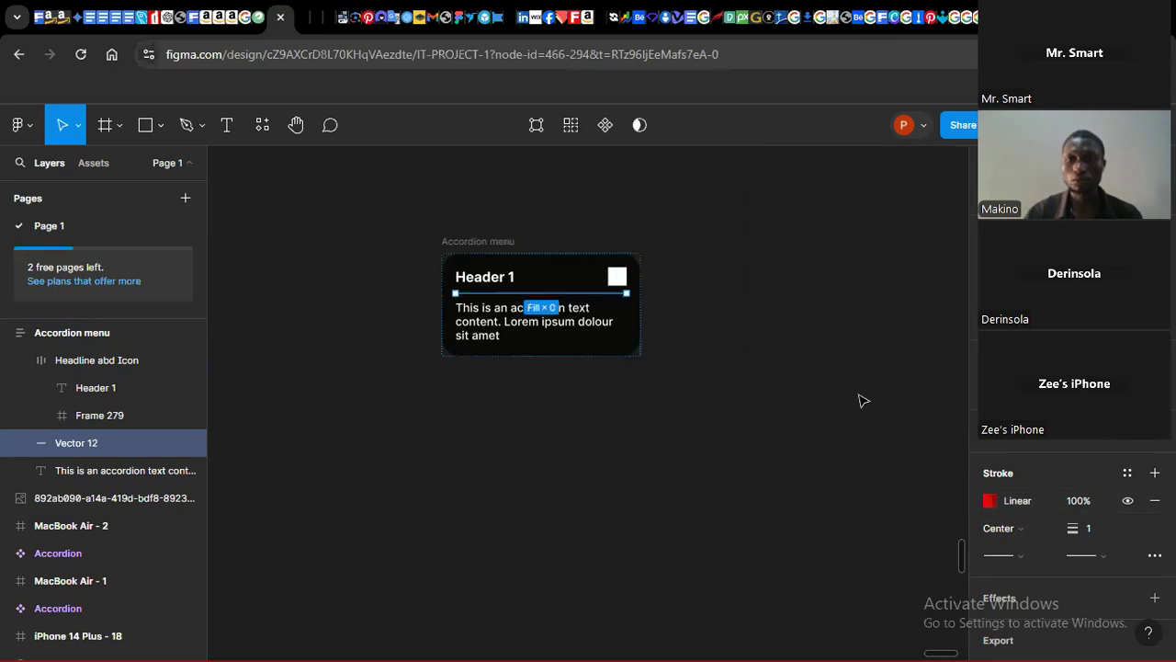
Step: Set the gradient's end stop colour to 421442 and move the end handle toward the middle of the line
{"action": "left_click", "coordinate": [991, 501]}
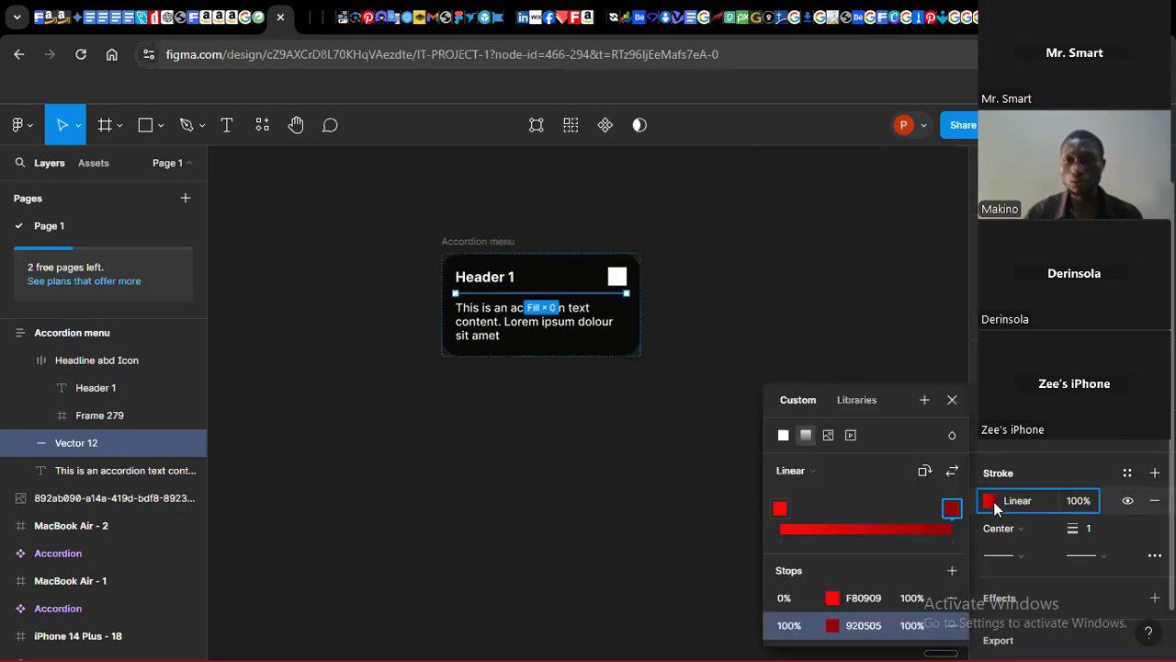
{"action": "left_click", "coordinate": [952, 508]}
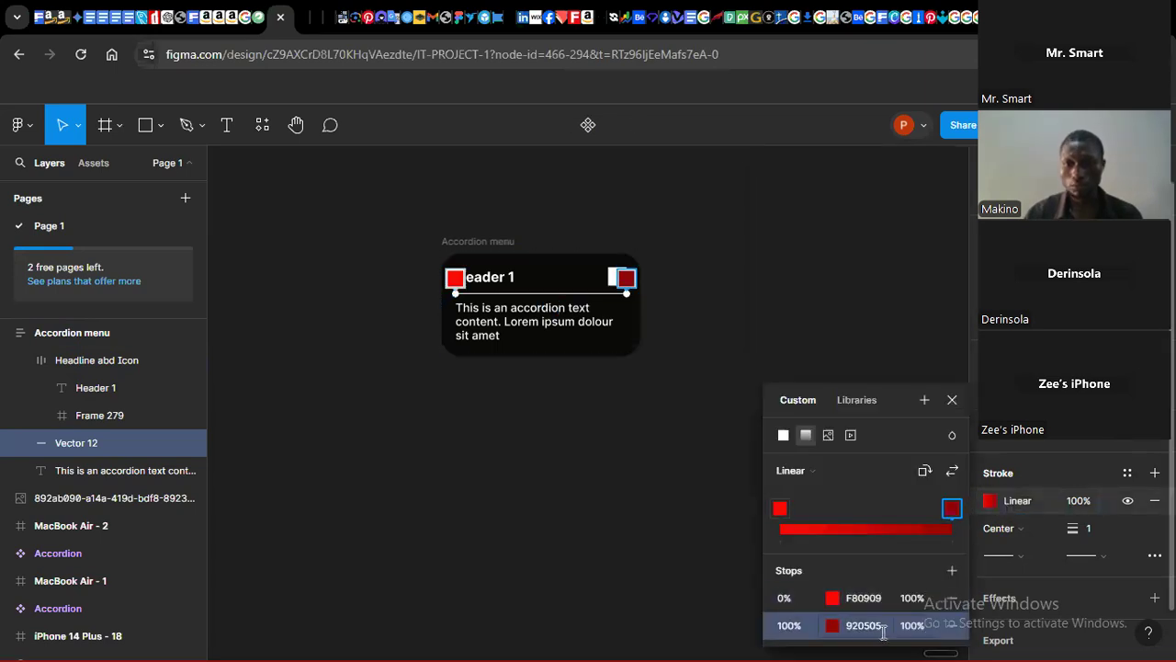
{"action": "left_click", "coordinate": [841, 629]}
{"action": "left_click", "coordinate": [834, 633]}
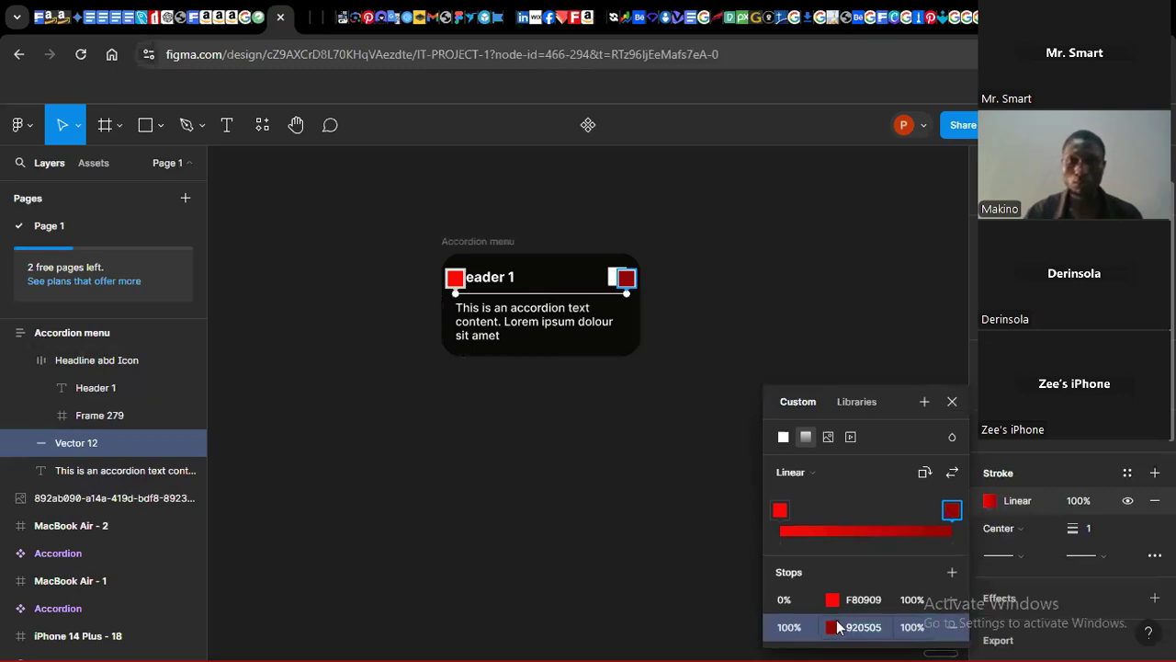
{"action": "left_click", "coordinate": [834, 629]}
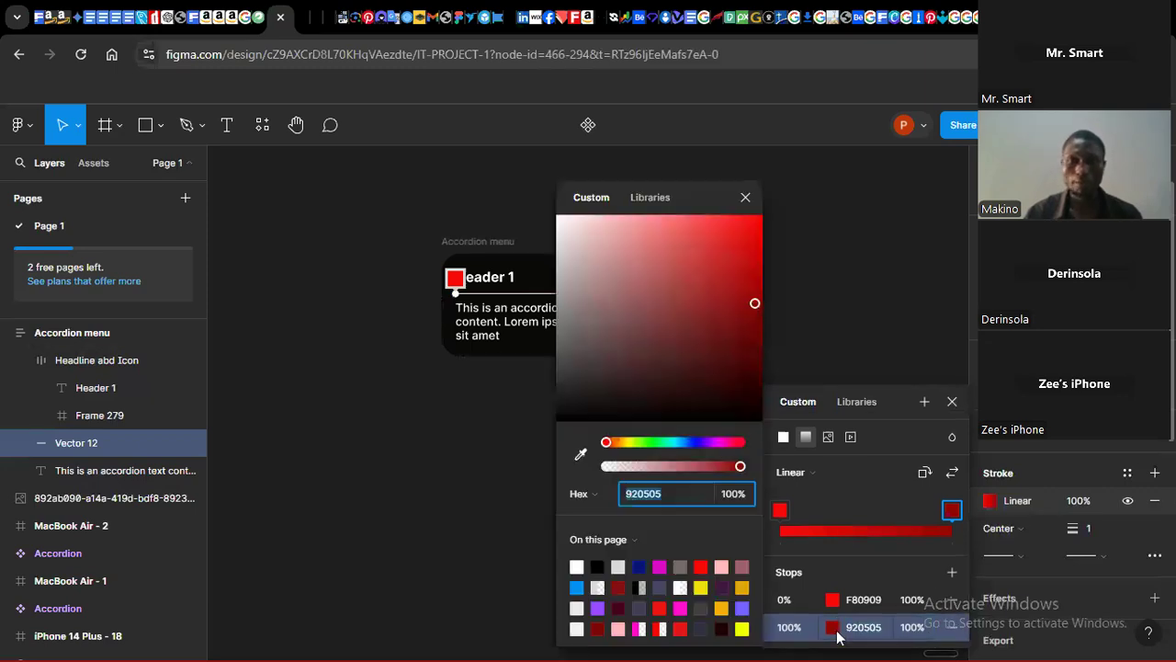
{"action": "left_click", "coordinate": [660, 567]}
{"action": "left_click", "coordinate": [722, 585]}
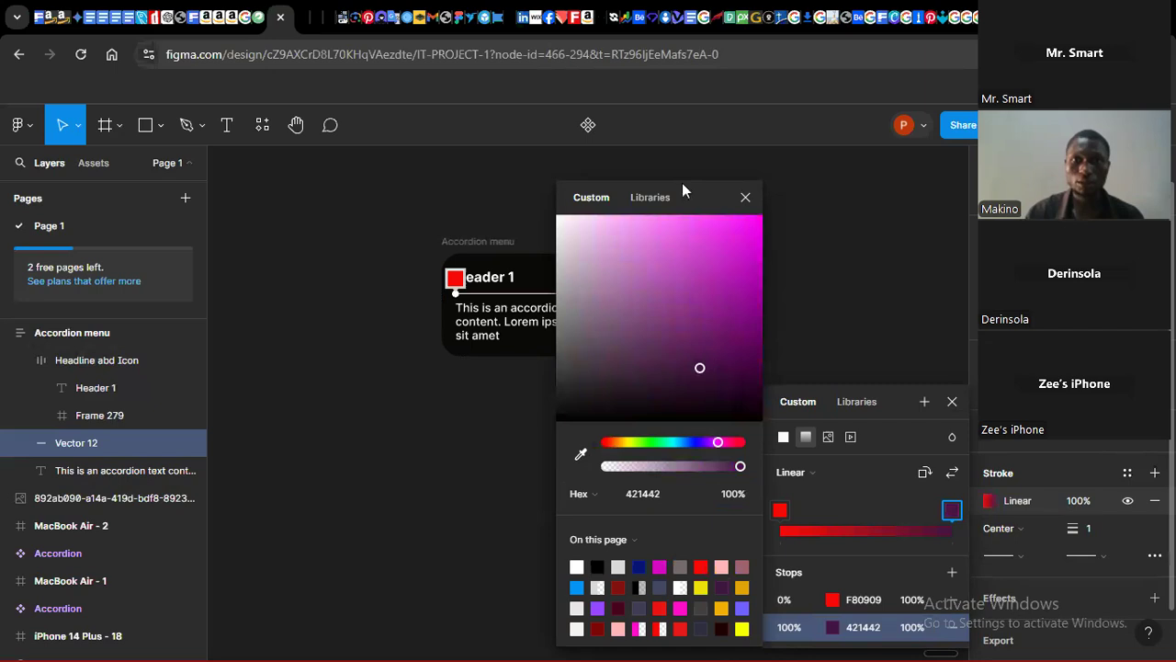
{"action": "left_click_drag", "start_coordinate": [695, 197], "coordinate": [968, 144]}
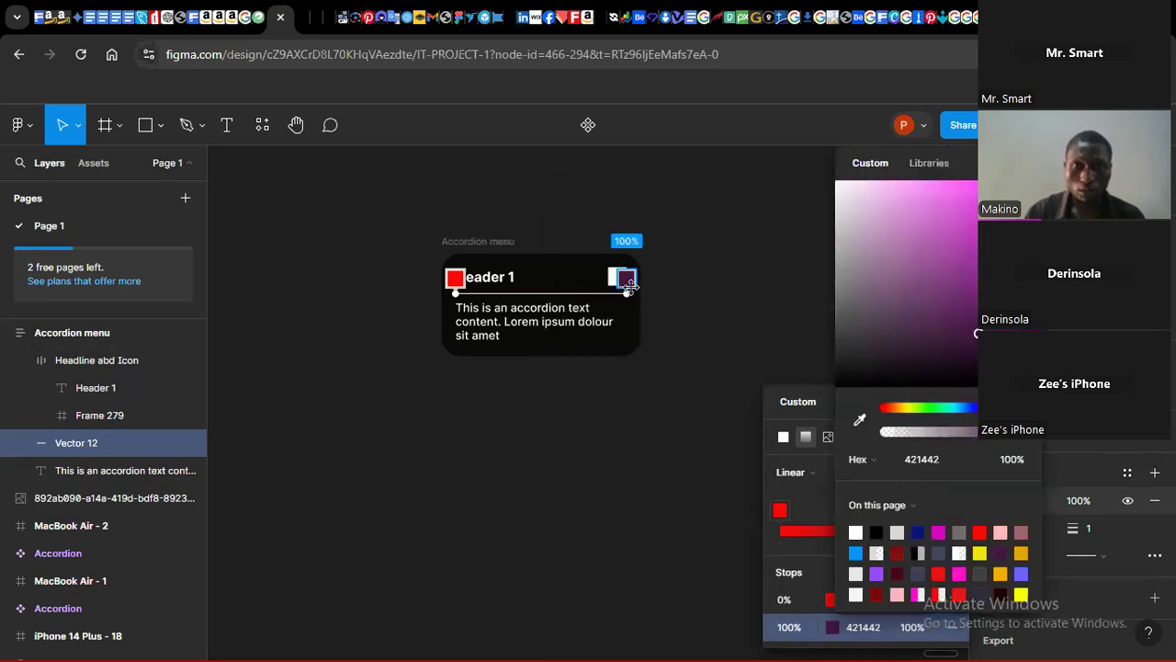
{"action": "left_click_drag", "start_coordinate": [626, 288], "coordinate": [557, 292]}
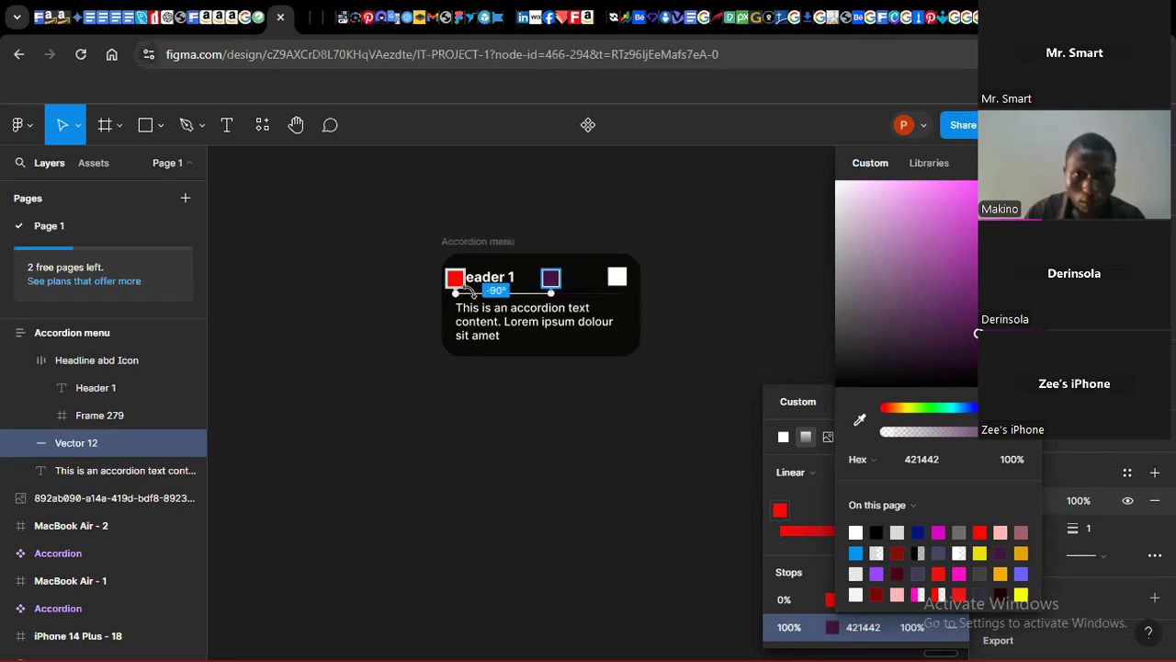
{"action": "left_click", "coordinate": [433, 420]}
{"action": "left_click", "coordinate": [567, 399]}
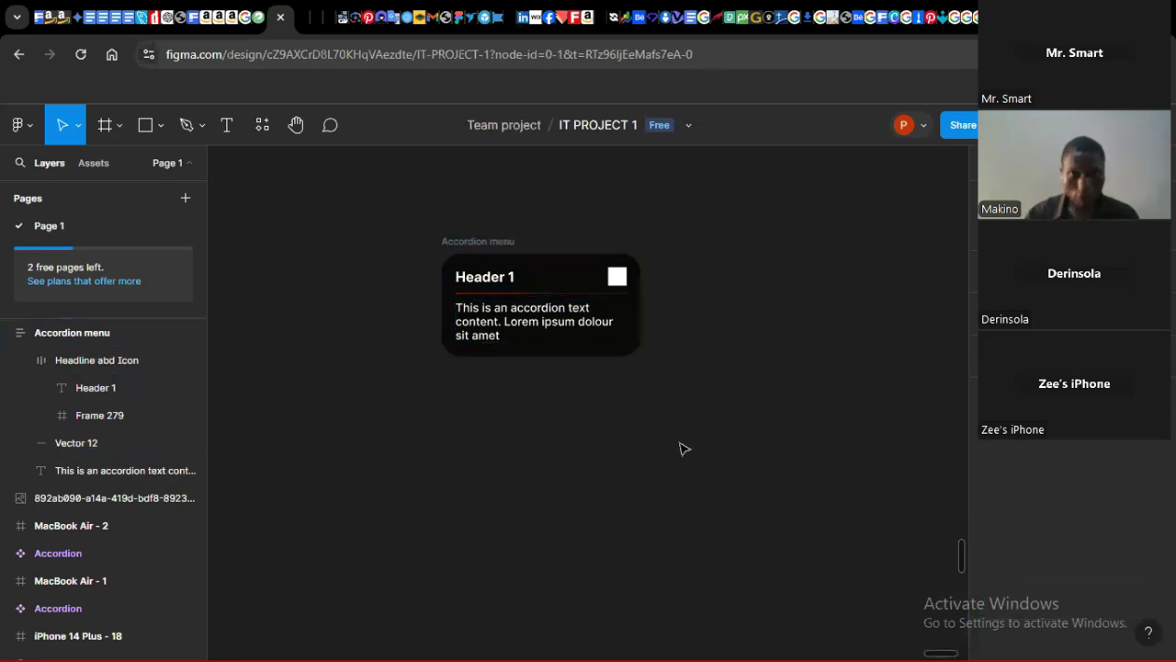
Step: Set the divider line's stroke weight to 2
{"action": "left_click", "coordinate": [538, 294]}
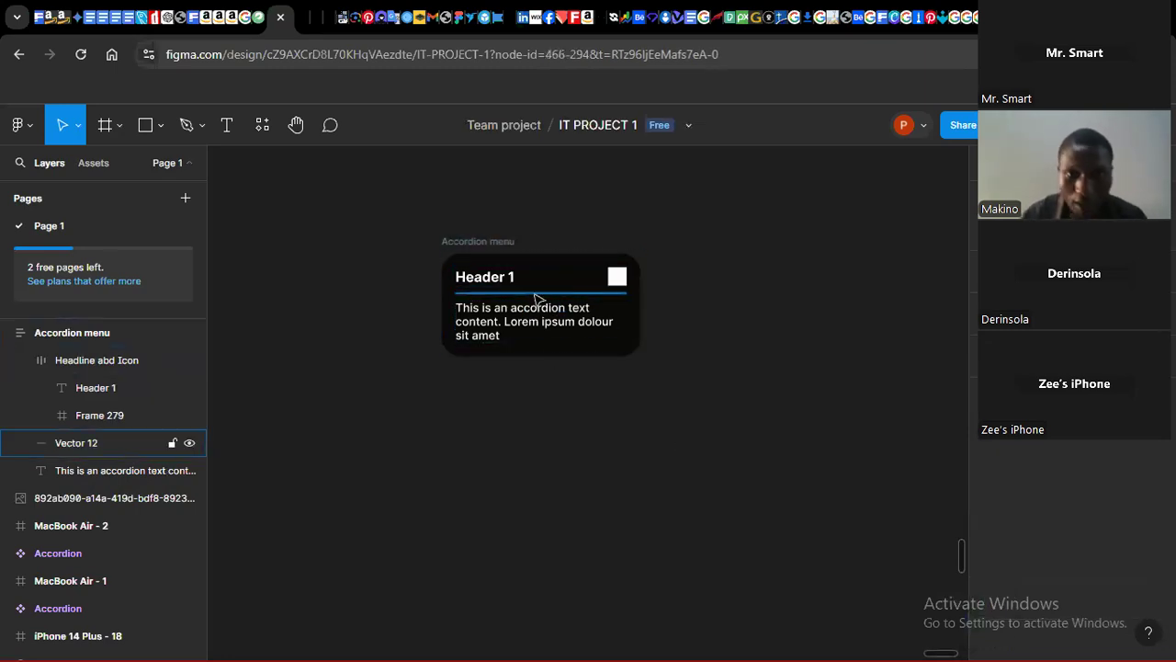
{"action": "left_click", "coordinate": [1089, 531]}
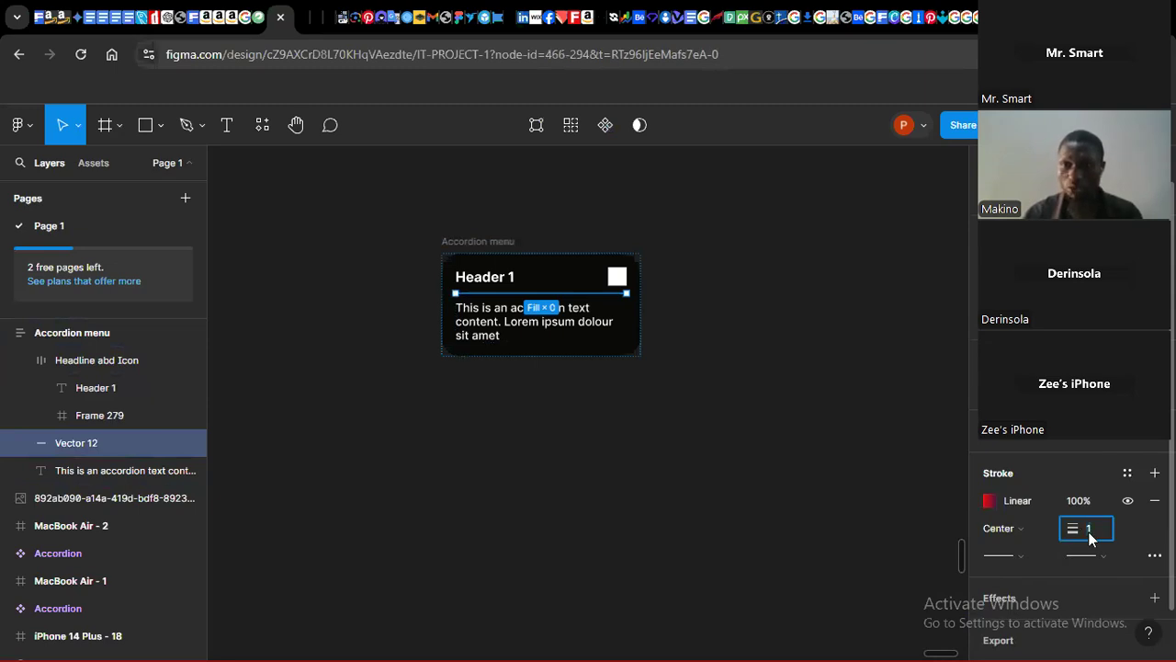
{"action": "key", "text": "Return"}
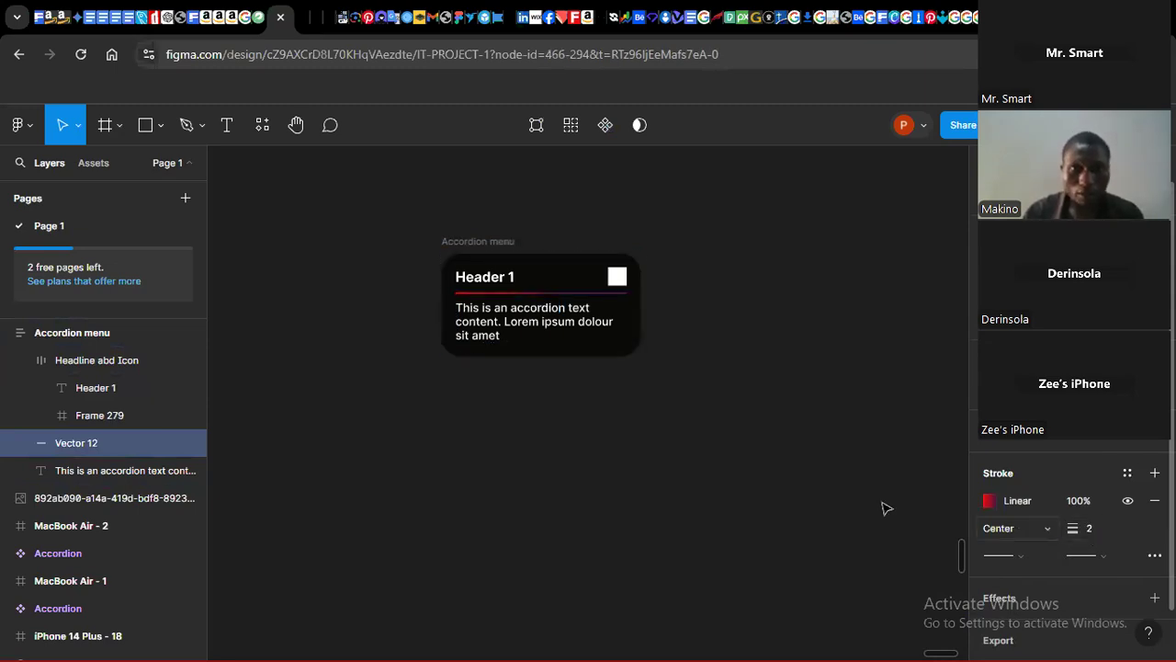
Step: Set the divider line's stroke opacity to 50%
{"action": "left_click", "coordinate": [713, 502]}
{"action": "left_click", "coordinate": [599, 294]}
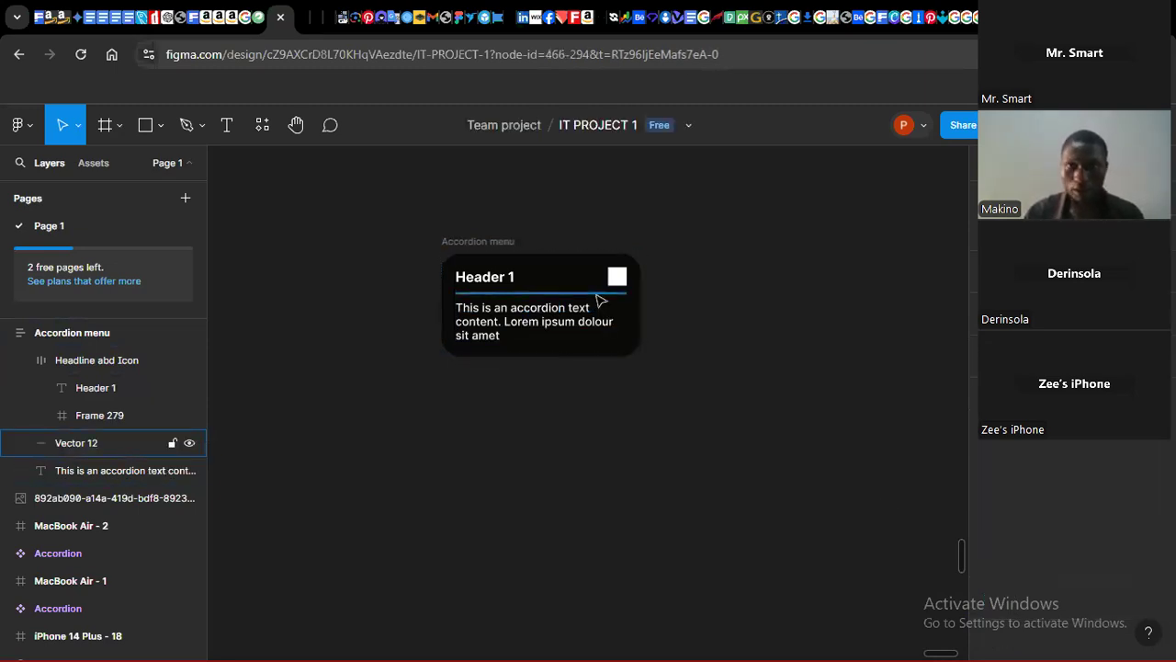
{"action": "left_click", "coordinate": [1075, 503]}
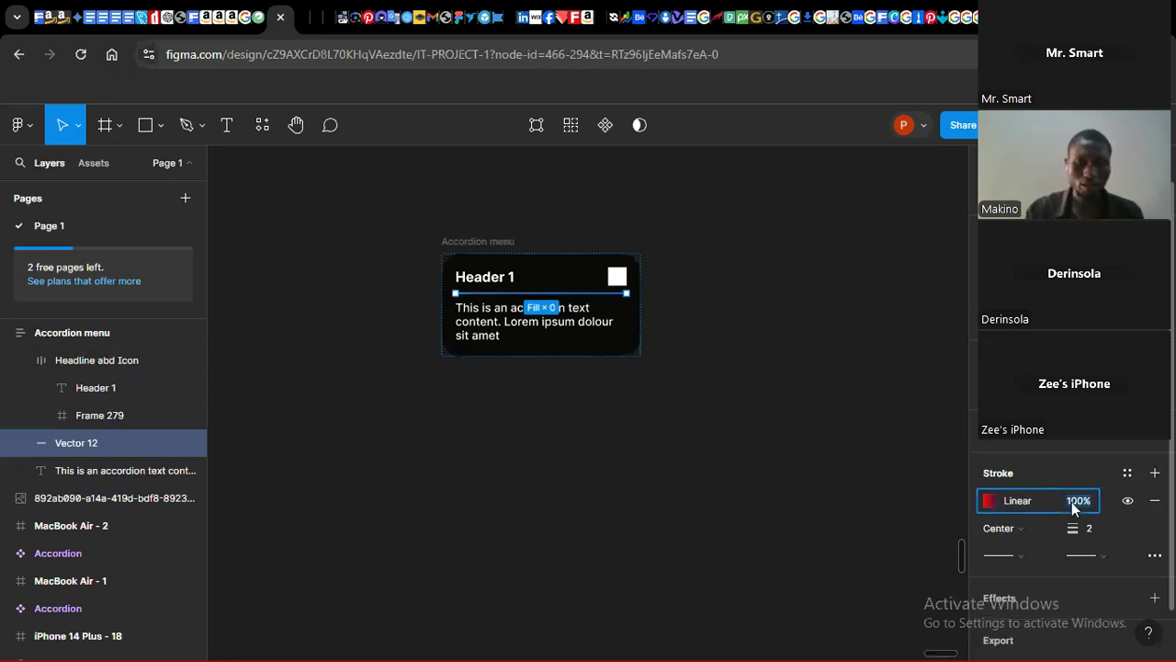
{"action": "type", "text": "50"}
{"action": "key", "text": "Return"}
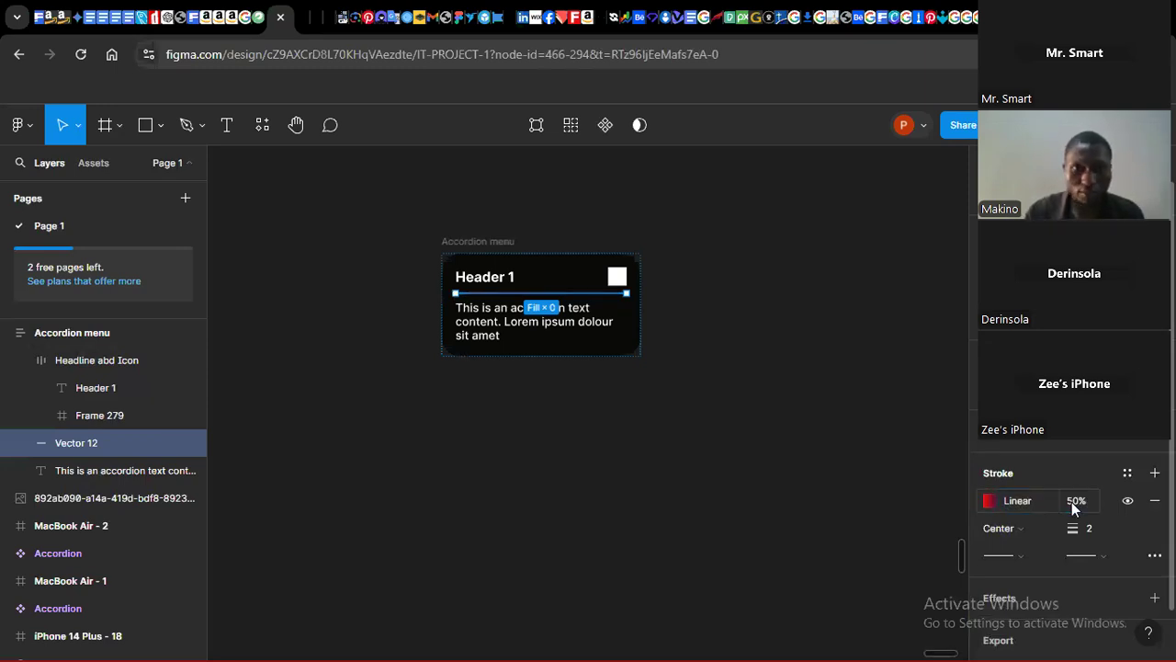
Step: Draw a 24 × 24 circle with the Ellipse tool to the right of the accordion
{"action": "left_click", "coordinate": [747, 475]}
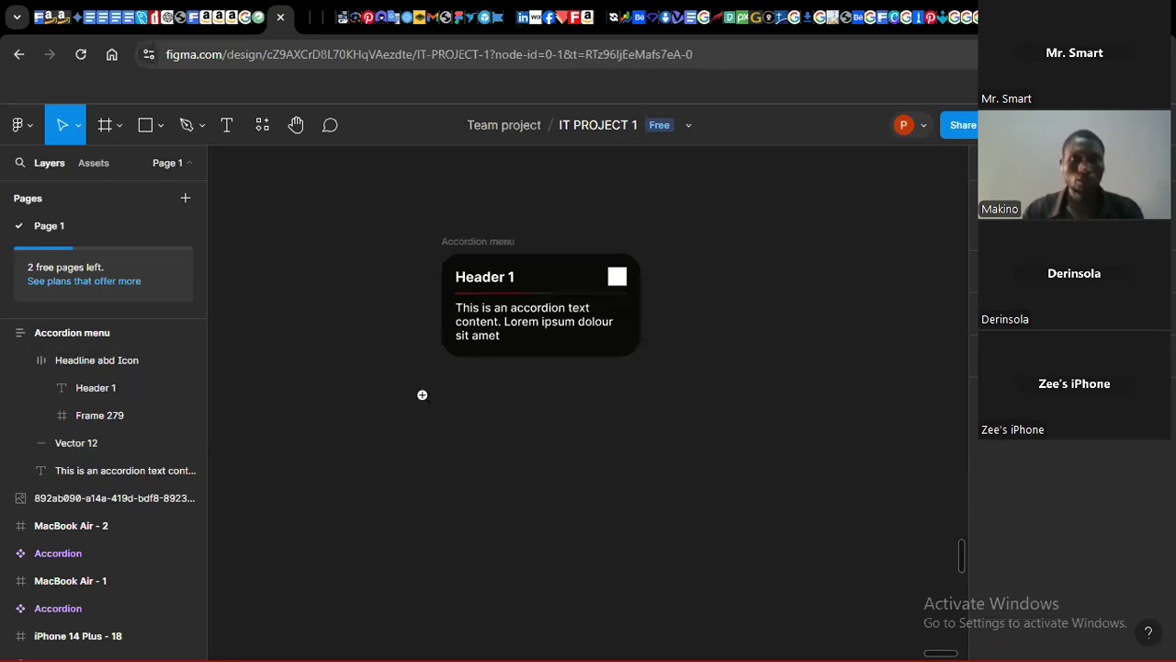
{"action": "left_click_drag", "start_coordinate": [390, 190], "coordinate": [867, 476]}
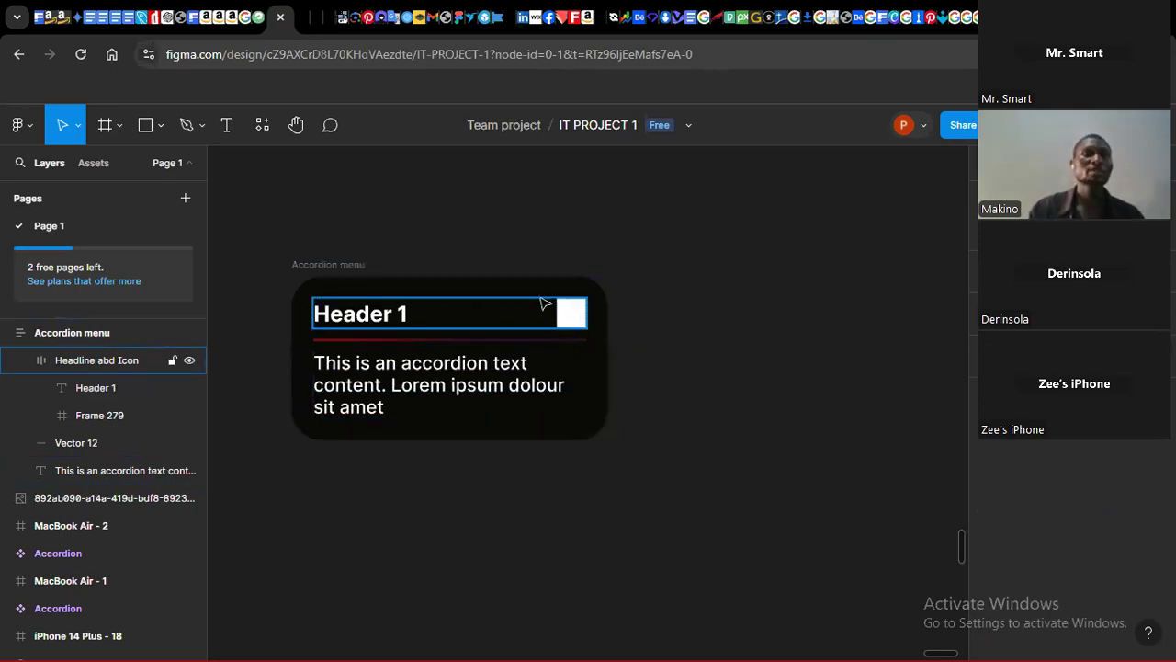
{"action": "left_click", "coordinate": [160, 134]}
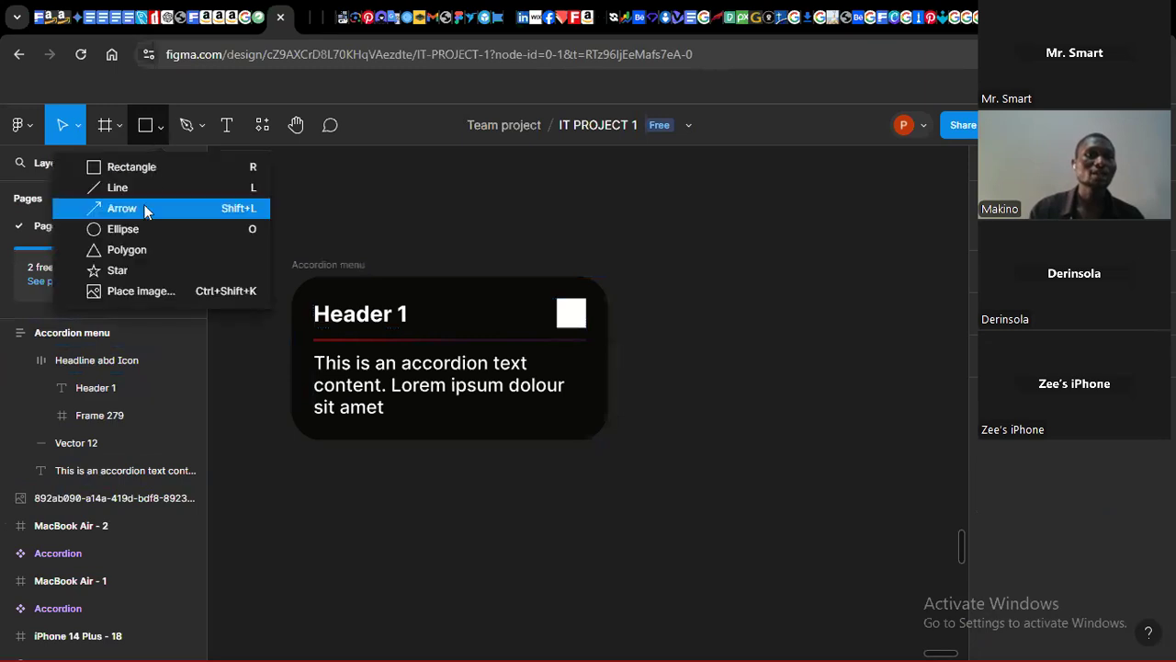
{"action": "left_click", "coordinate": [121, 231]}
{"action": "left_click_drag", "start_coordinate": [705, 256], "coordinate": [745, 296]}
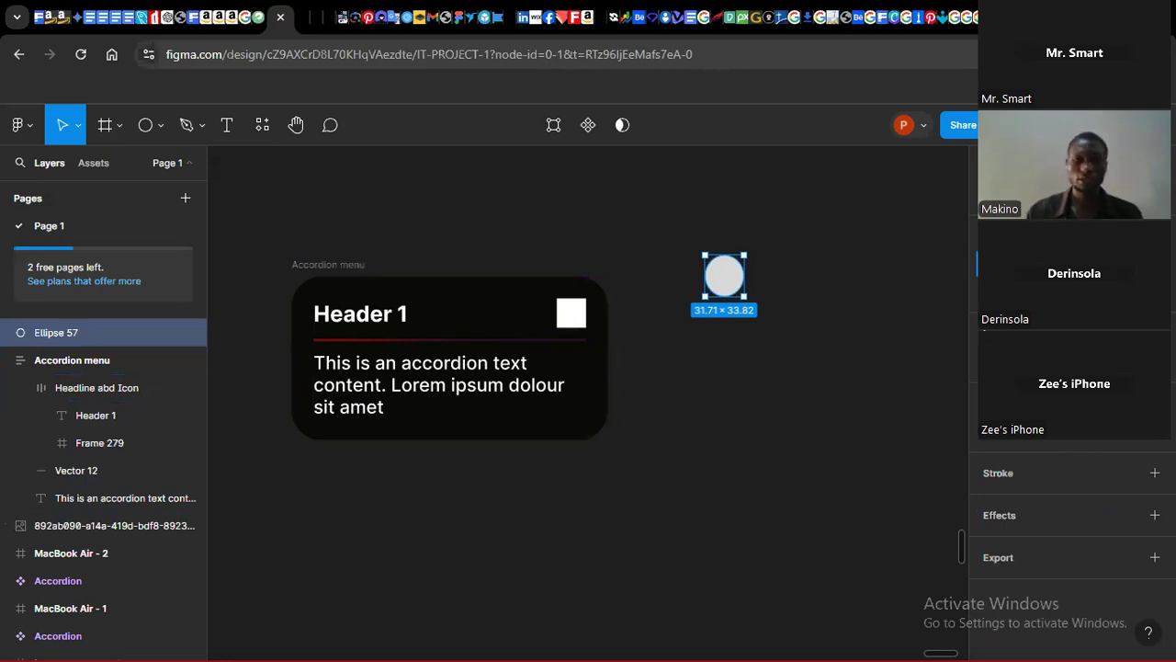
{"action": "key", "text": "Return"}
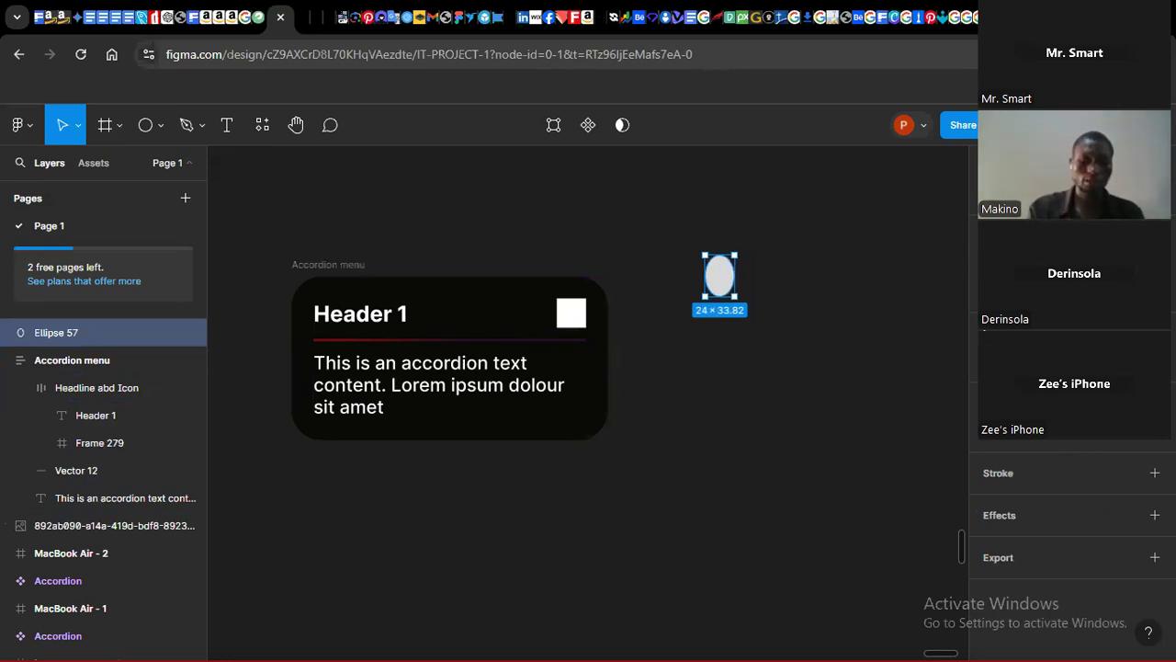
{"action": "key", "text": "ctrl+z"}
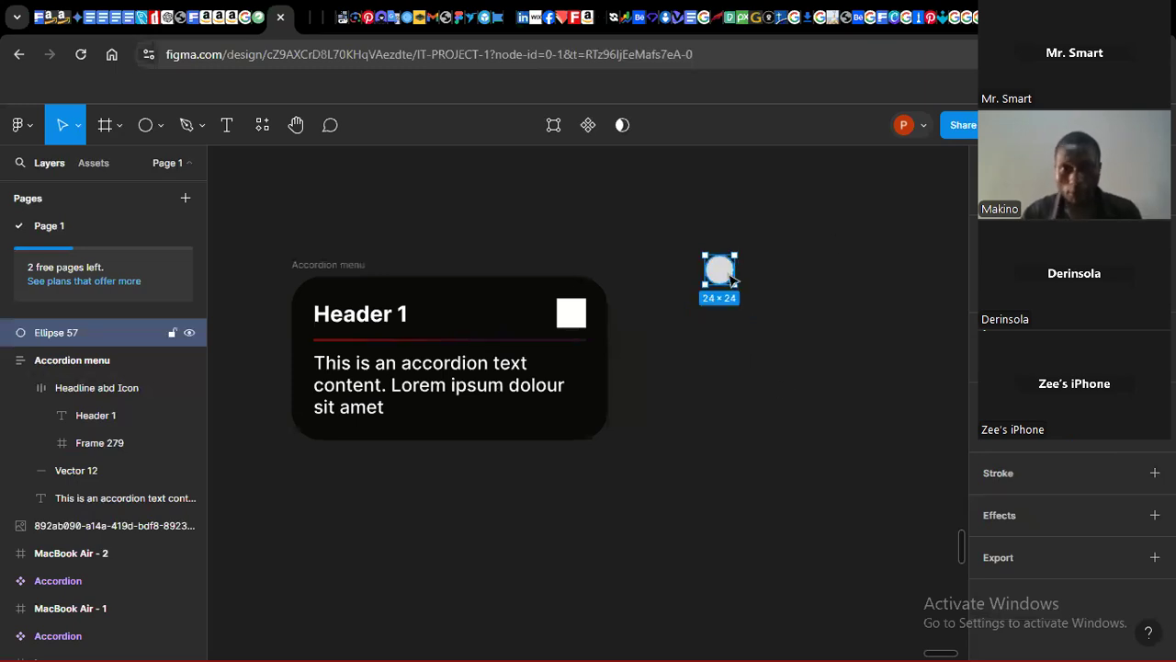
Step: Fill the circle with magenta from the page colour swatches
{"action": "left_click", "coordinate": [994, 441]}
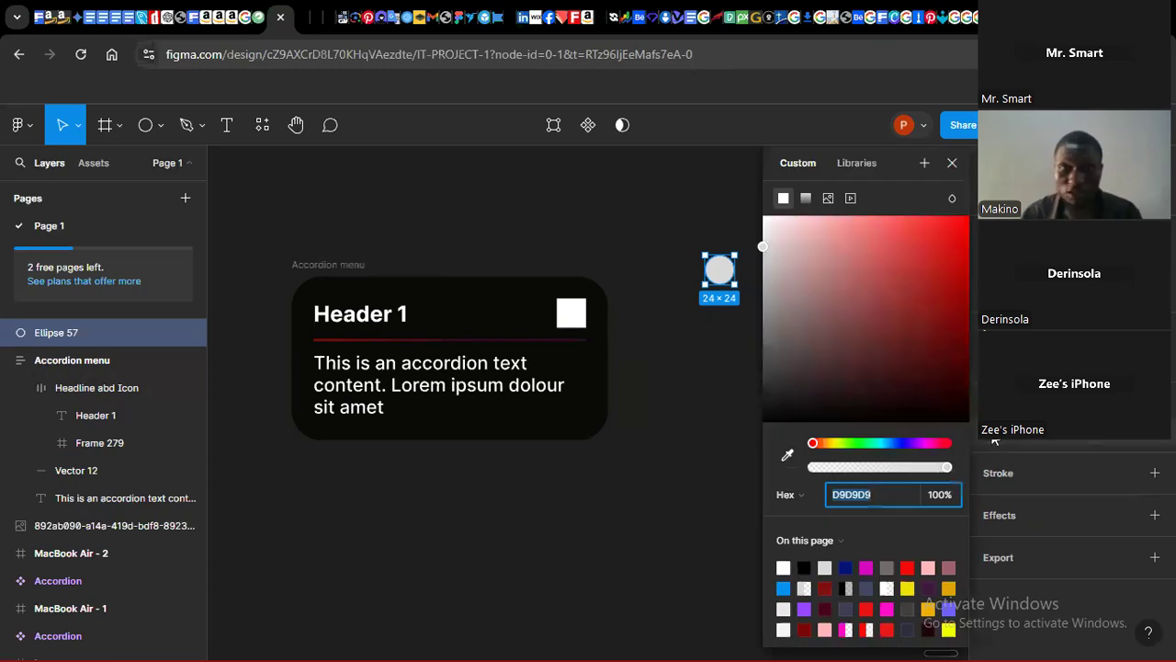
{"action": "left_click", "coordinate": [867, 567]}
{"action": "left_click", "coordinate": [688, 502]}
Step: Draw a downward chevron inside the magenta circle with the Pen tool, about 12 × 6.5
{"action": "left_click", "coordinate": [452, 287]}
{"action": "left_click", "coordinate": [648, 369]}
{"action": "key", "text": "z"}
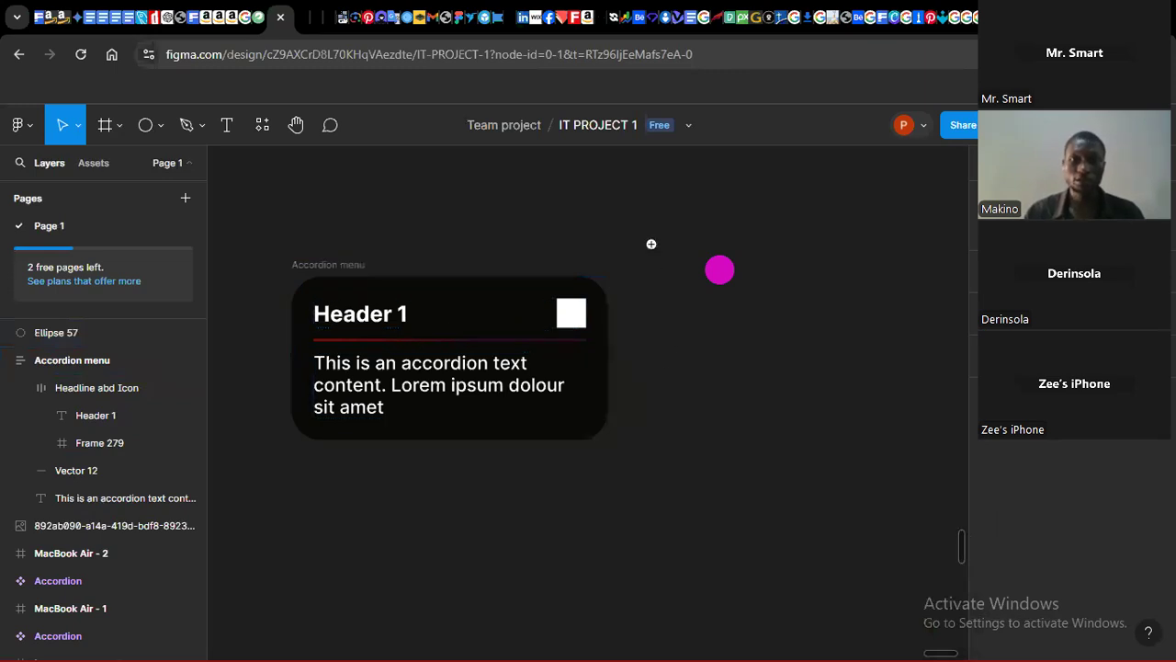
{"action": "left_click", "coordinate": [651, 244]}
{"action": "left_click_drag", "start_coordinate": [747, 326], "coordinate": [828, 403]}
{"action": "left_click", "coordinate": [194, 126]}
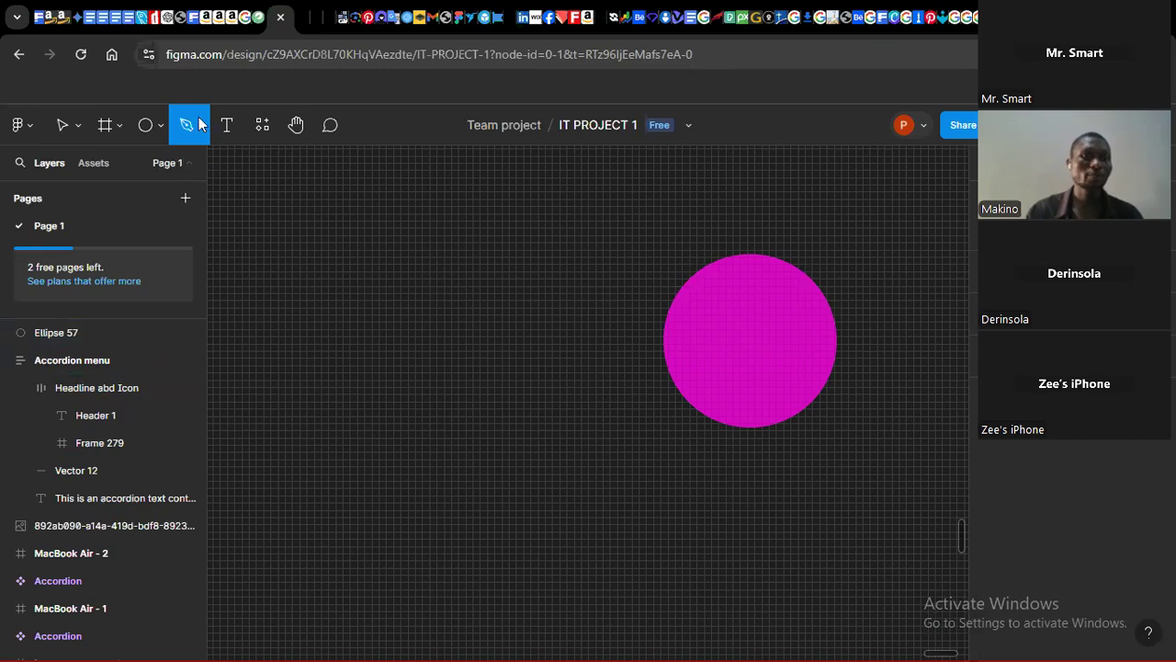
{"action": "left_click", "coordinate": [202, 130]}
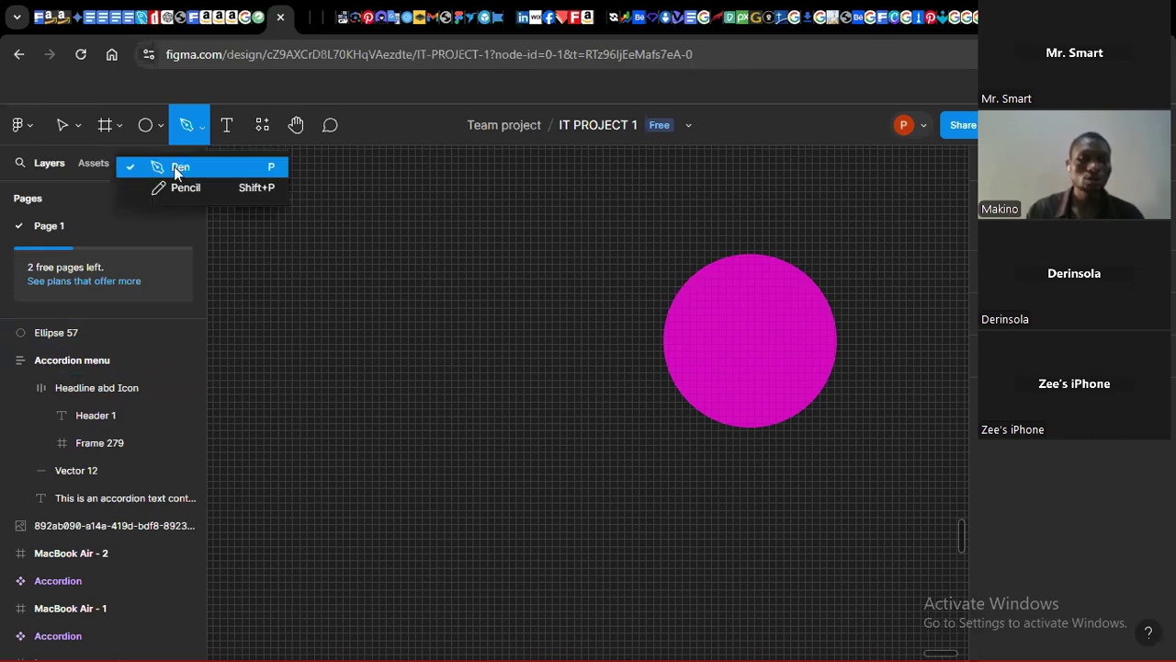
{"action": "left_click", "coordinate": [177, 171]}
{"action": "left_click", "coordinate": [704, 316]}
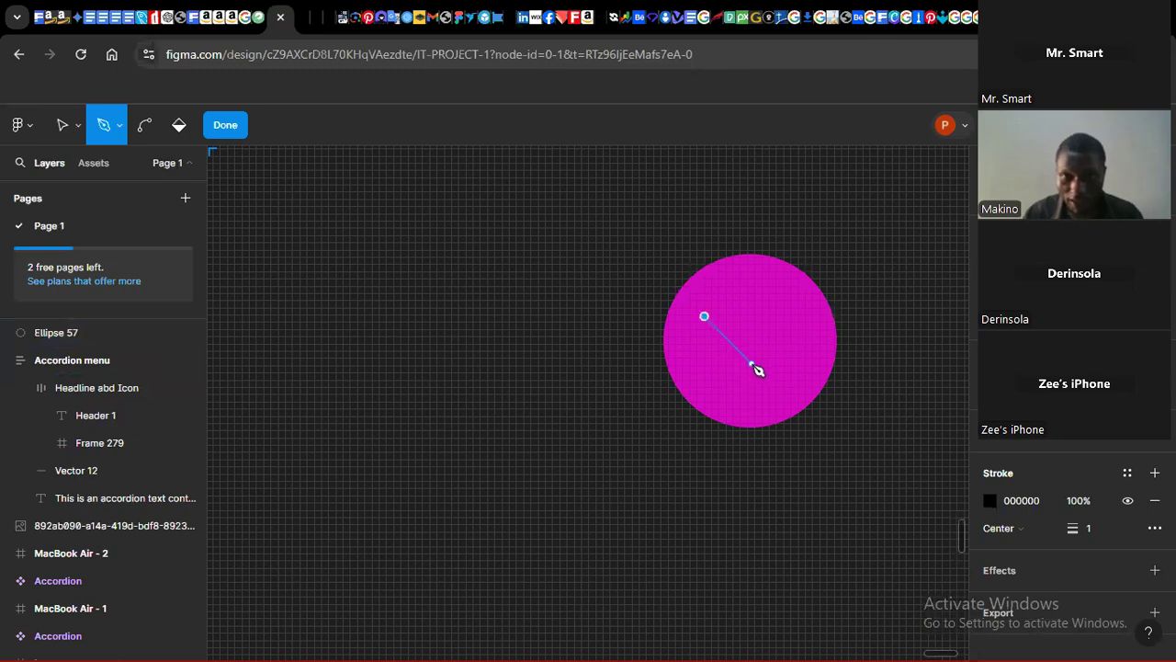
{"action": "left_click", "coordinate": [752, 363]}
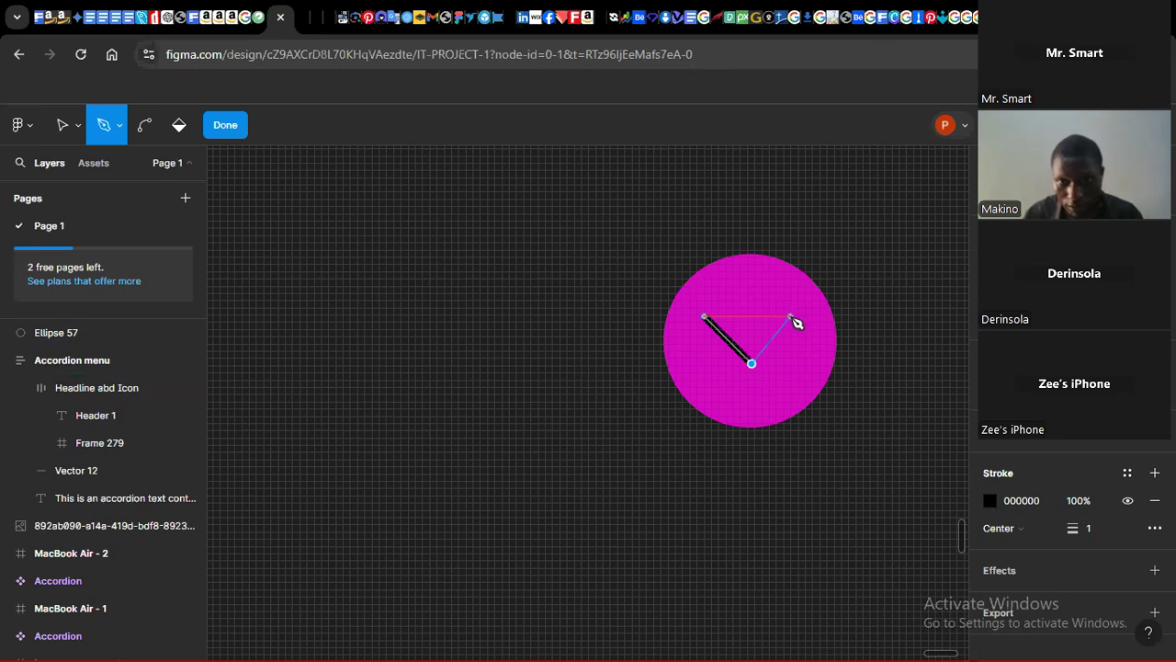
{"action": "left_click", "coordinate": [792, 318]}
{"action": "key", "text": "Escape"}
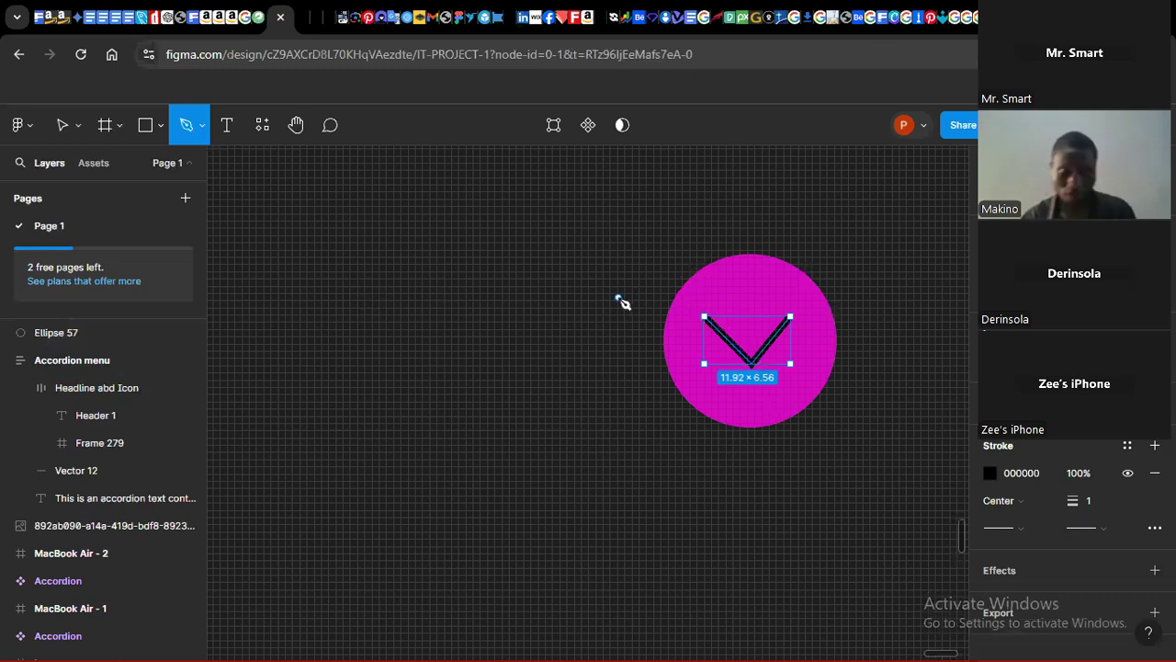
Step: Set the chevron's stroke weight to 2
{"action": "left_click", "coordinate": [64, 126]}
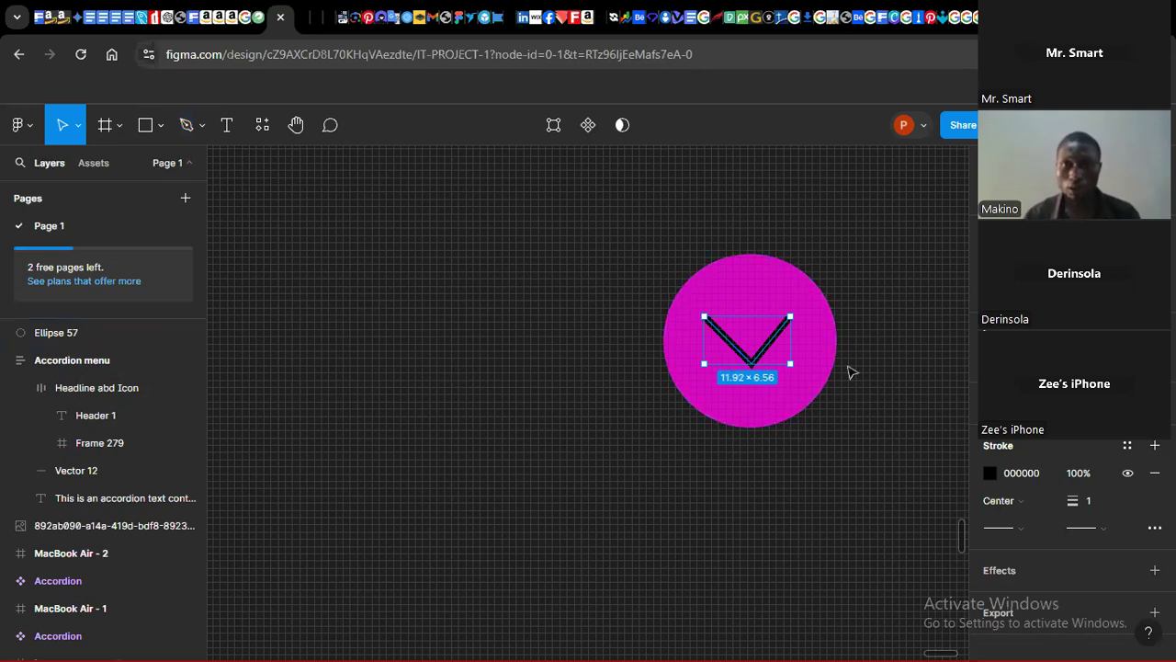
{"action": "left_click", "coordinate": [765, 356]}
{"action": "mouse_move", "coordinate": [765, 356]}
{"action": "left_mouse_down"}
{"action": "mouse_move", "coordinate": [892, 315]}
{"action": "mouse_move", "coordinate": [767, 362]}
{"action": "left_mouse_up"}
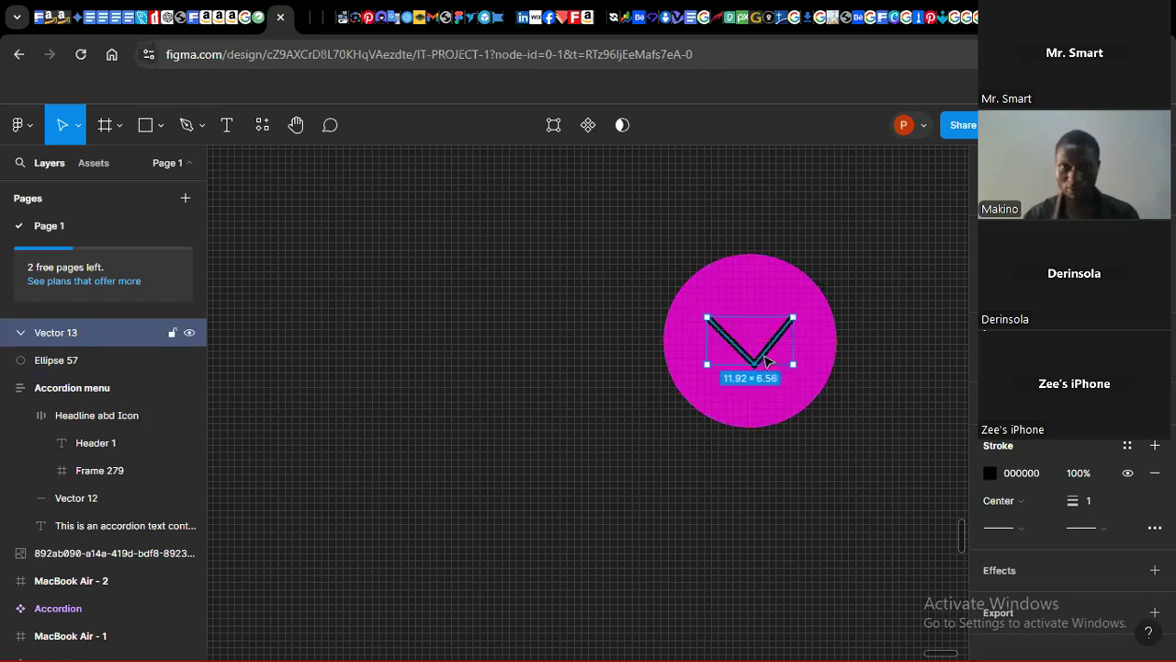
{"action": "left_click", "coordinate": [792, 296], "text": "shift"}
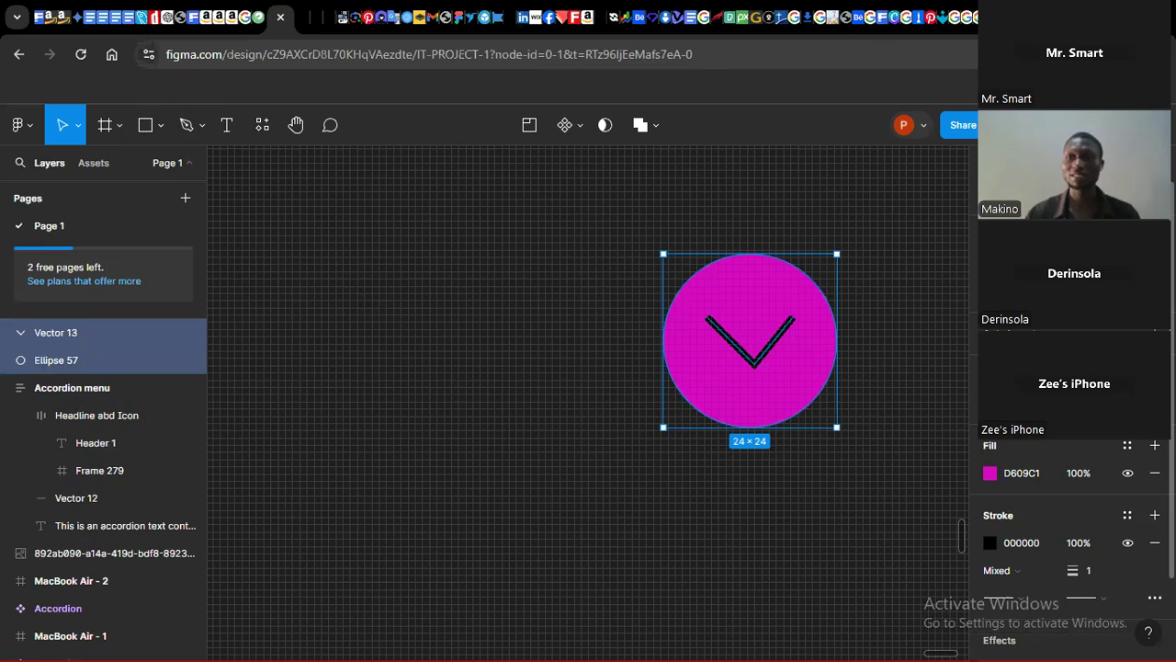
{"action": "left_click", "coordinate": [452, 362]}
{"action": "left_click", "coordinate": [727, 337]}
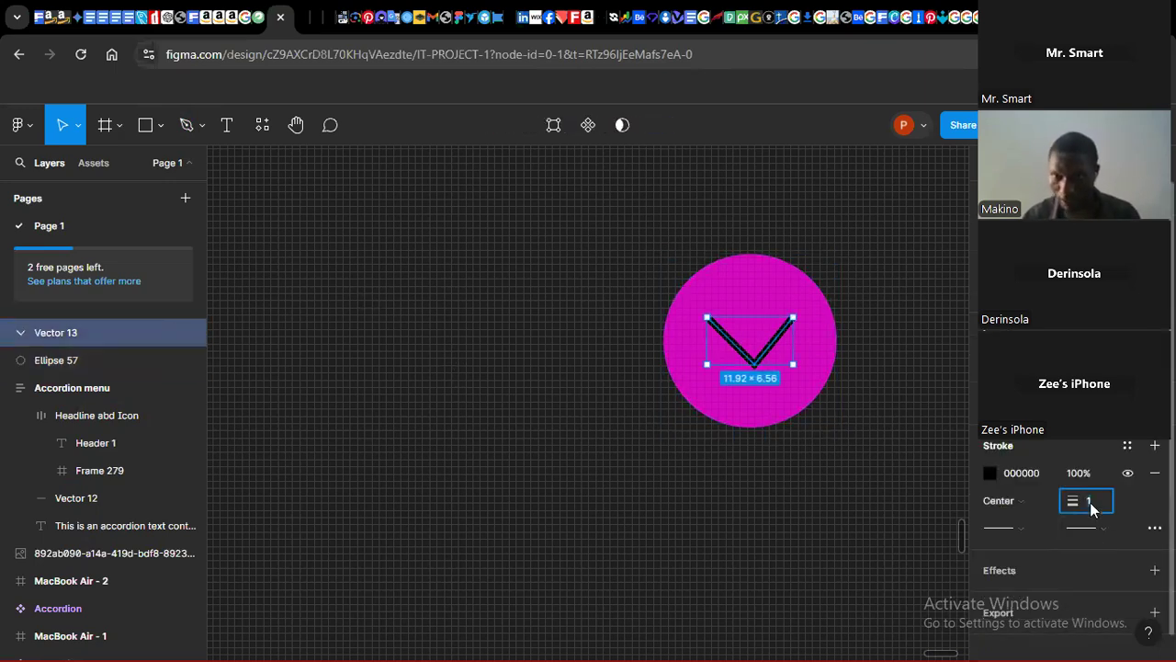
{"action": "key", "text": "Return"}
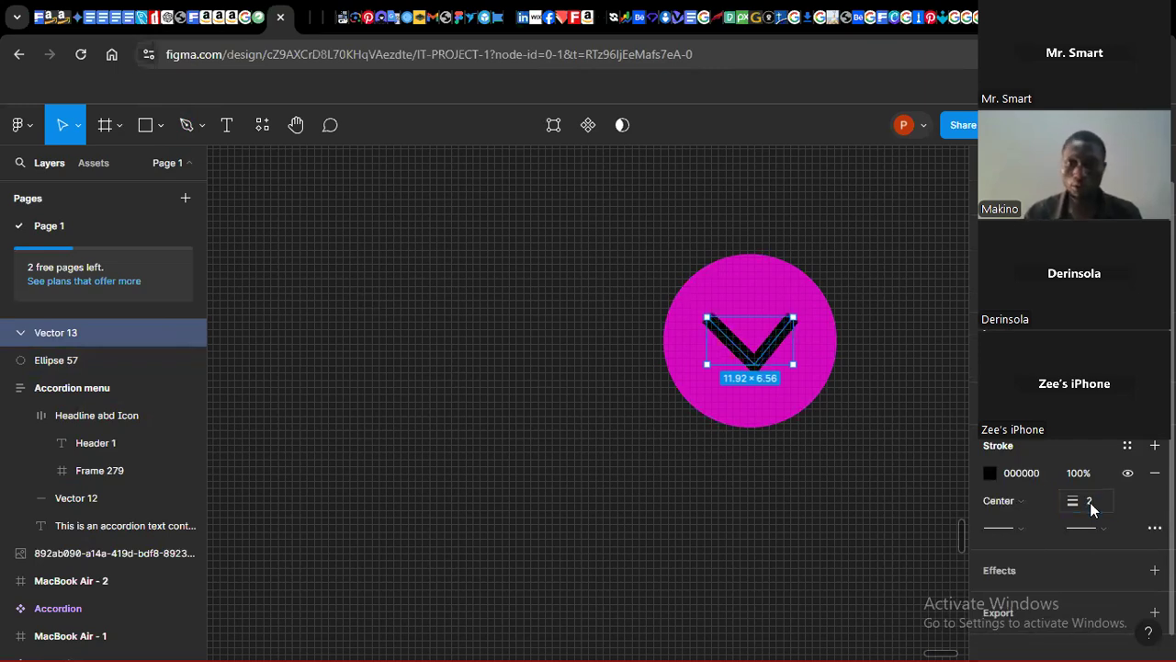
Step: Set both the start and end caps of the chevron's stroke to Round
{"action": "left_click", "coordinate": [1018, 527]}
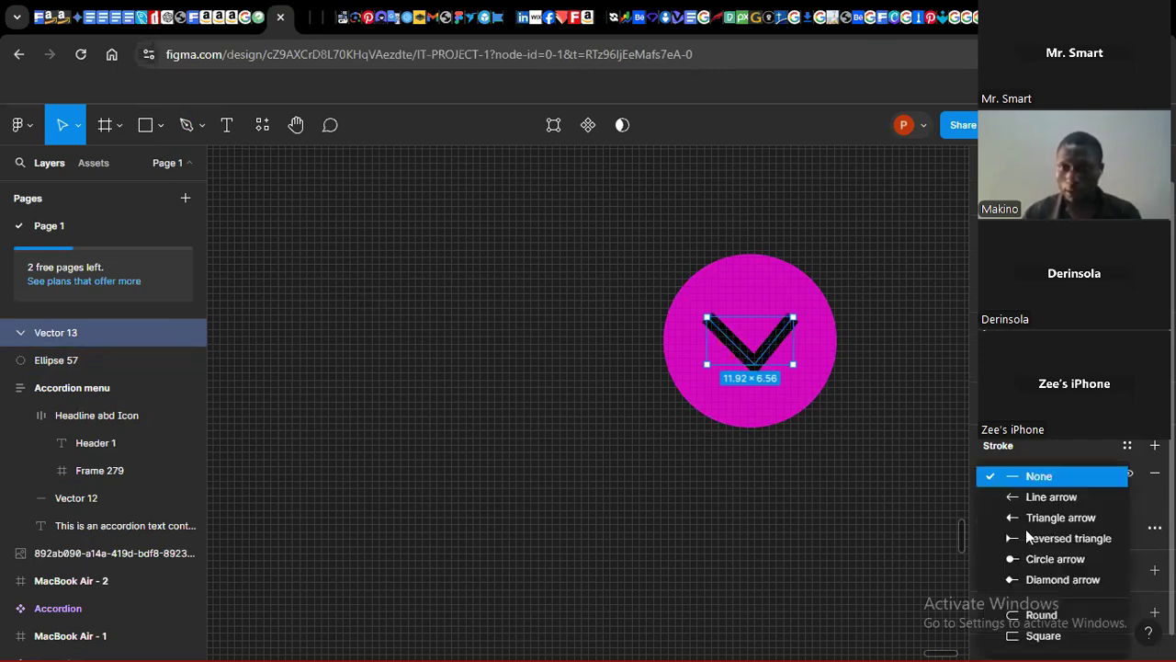
{"action": "left_click", "coordinate": [1018, 621]}
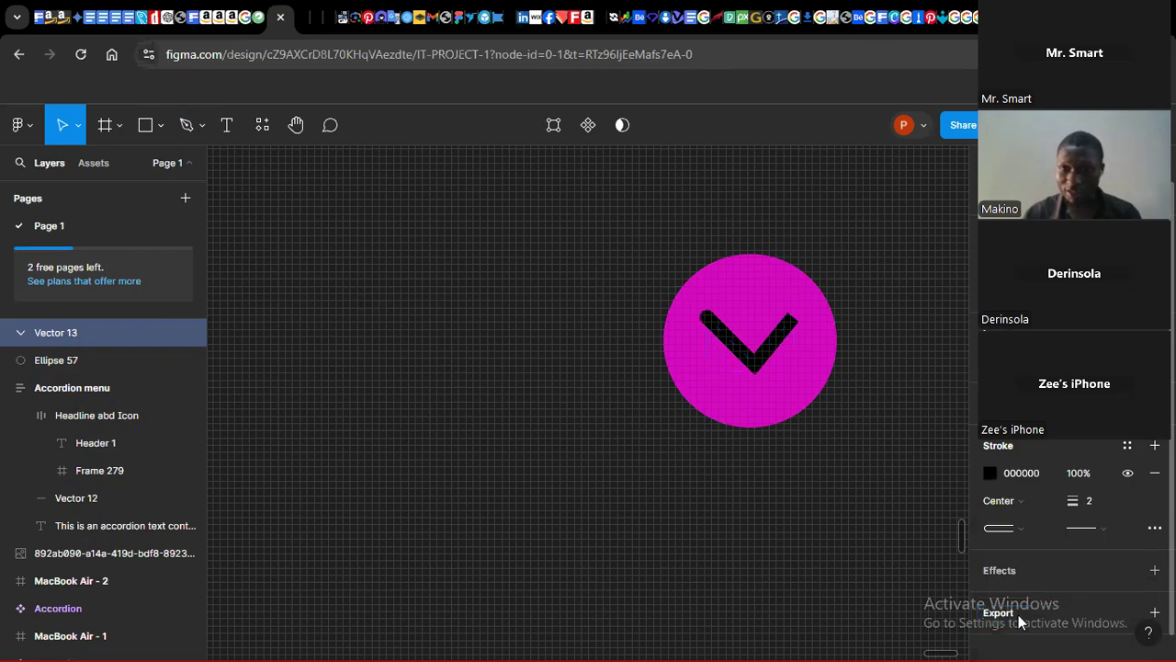
{"action": "left_click", "coordinate": [1104, 529]}
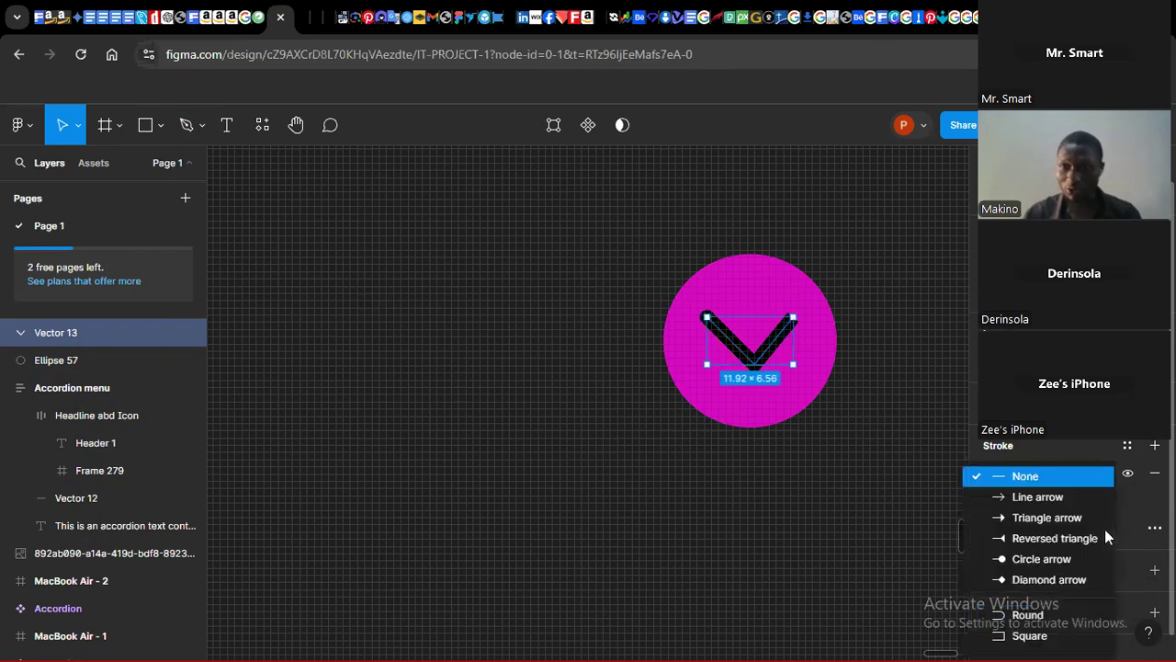
{"action": "left_click", "coordinate": [1044, 616]}
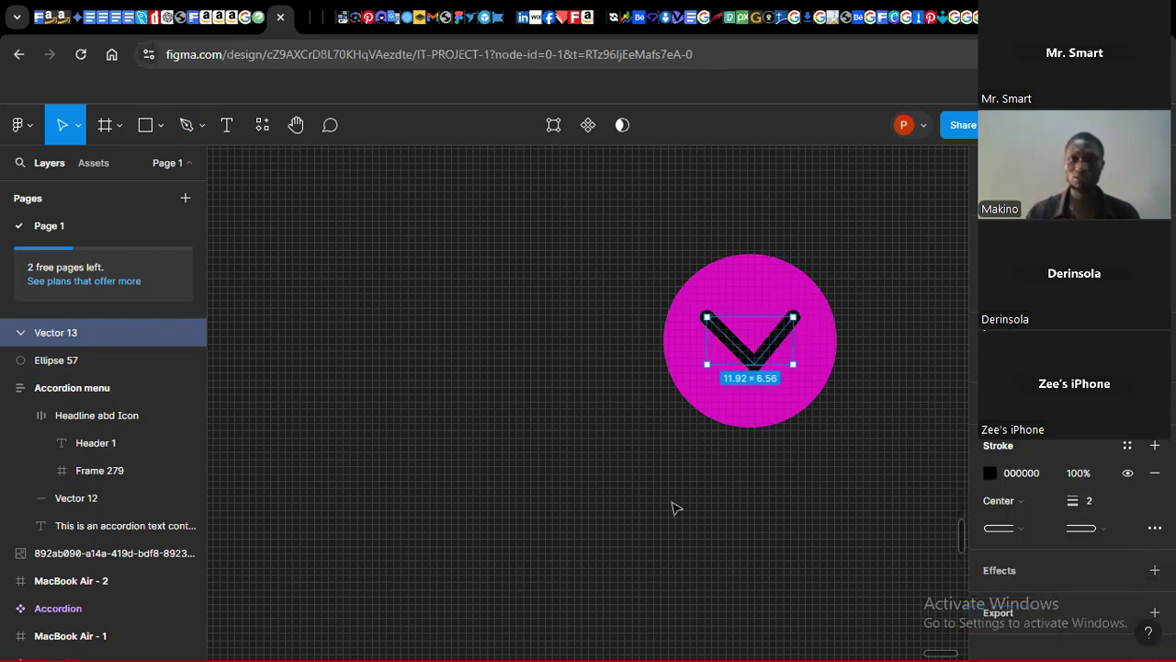
{"action": "left_click", "coordinate": [675, 507]}
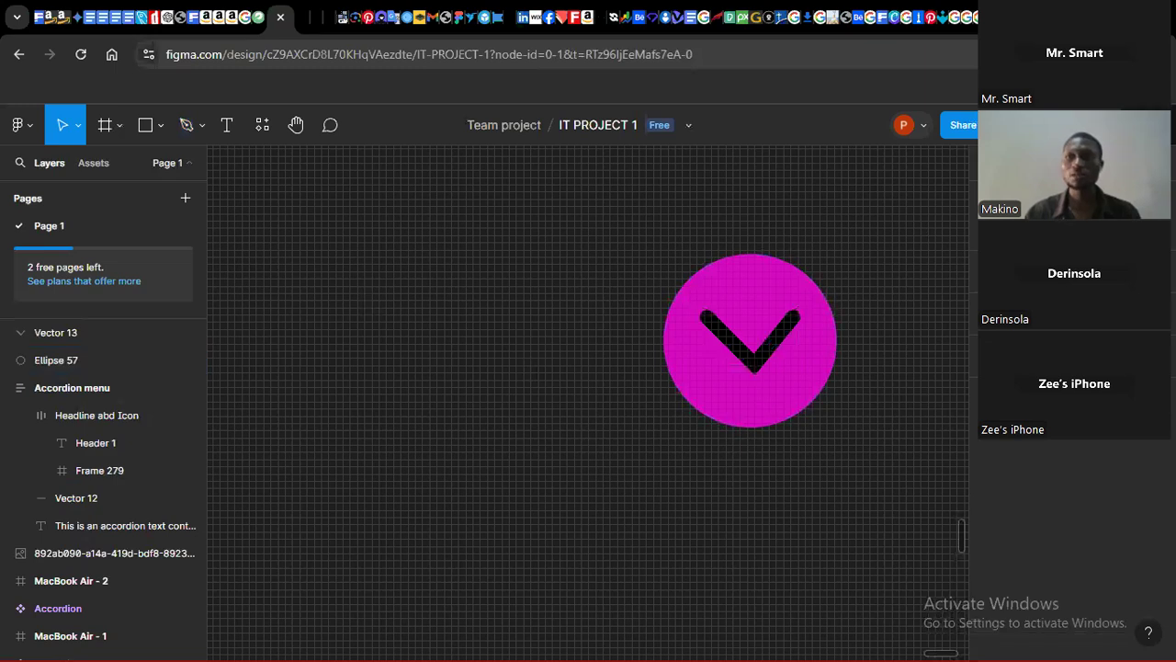
Step: Group the chevron and the circle together into one icon
{"action": "left_click", "coordinate": [1148, 125]}
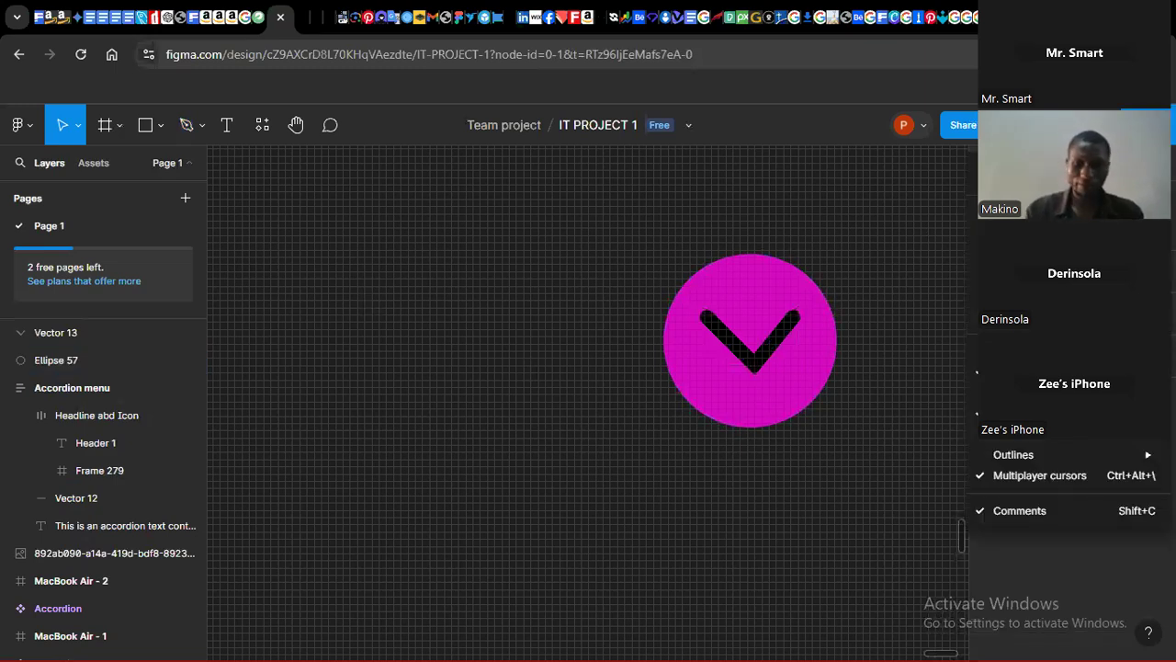
{"action": "key", "text": "ctrl+minus"}
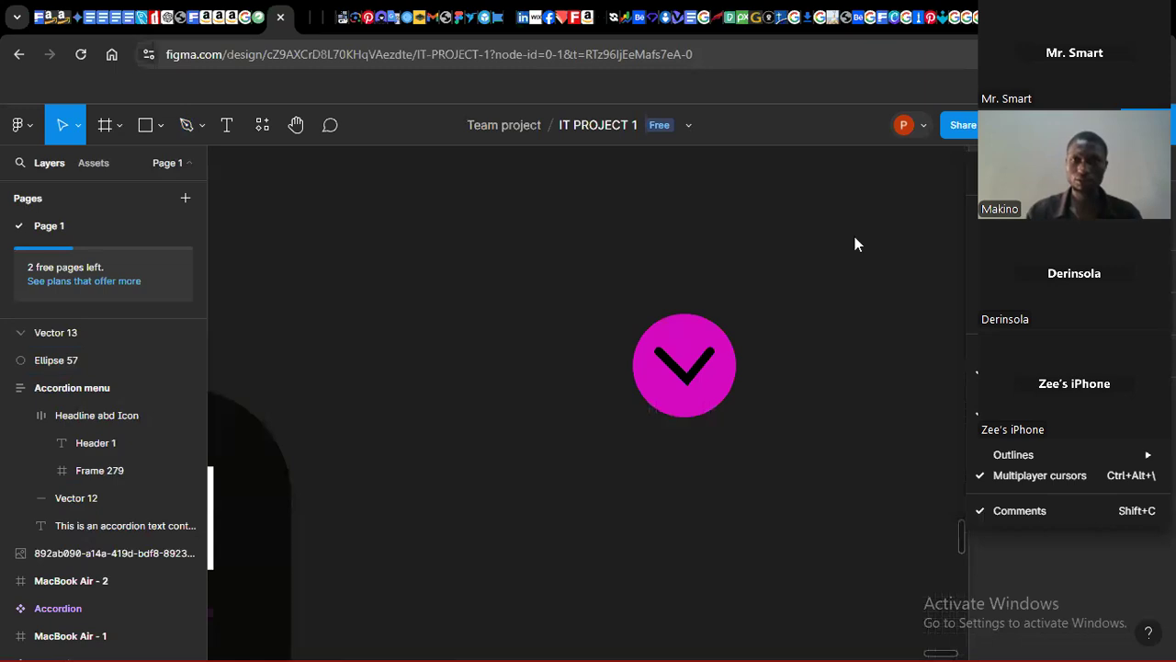
{"action": "left_click", "coordinate": [882, 649]}
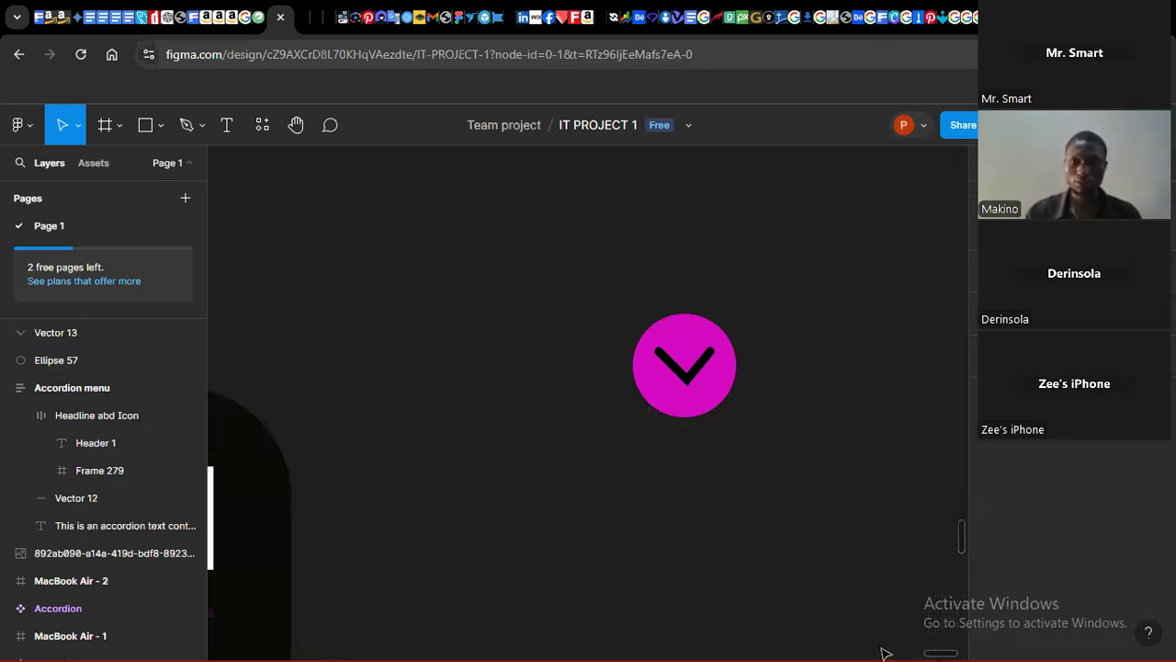
{"action": "mouse_move", "coordinate": [937, 655]}
{"action": "left_mouse_down"}
{"action": "mouse_move", "coordinate": [897, 654]}
{"action": "mouse_move", "coordinate": [935, 649]}
{"action": "left_mouse_up"}
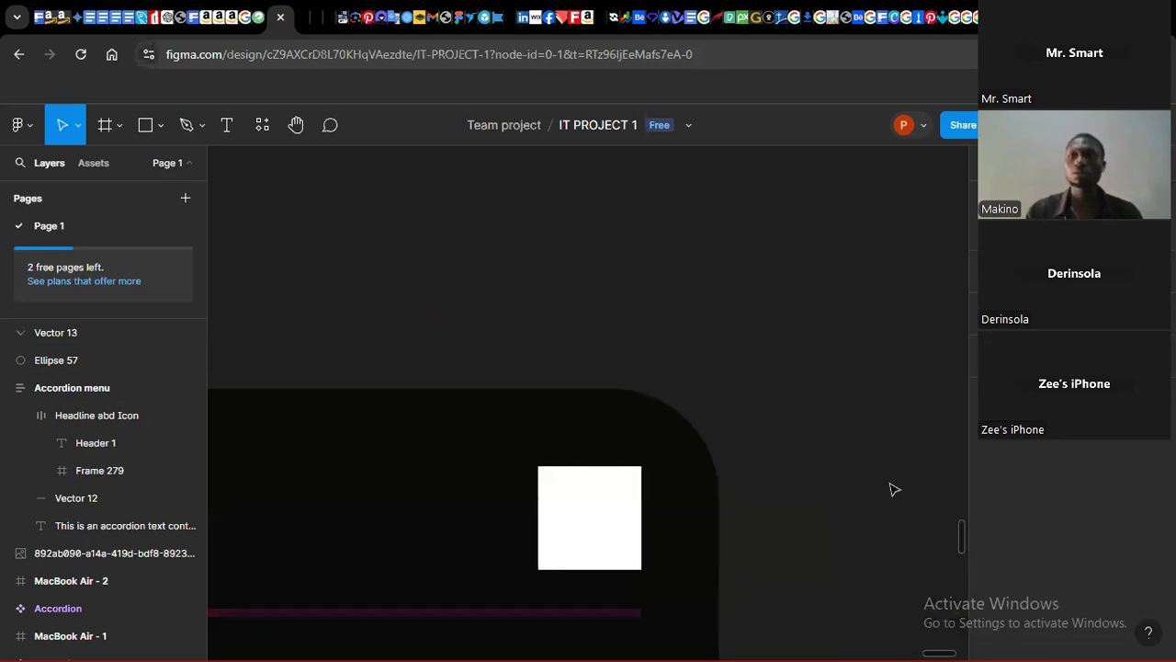
{"action": "left_click", "coordinate": [1150, 126]}
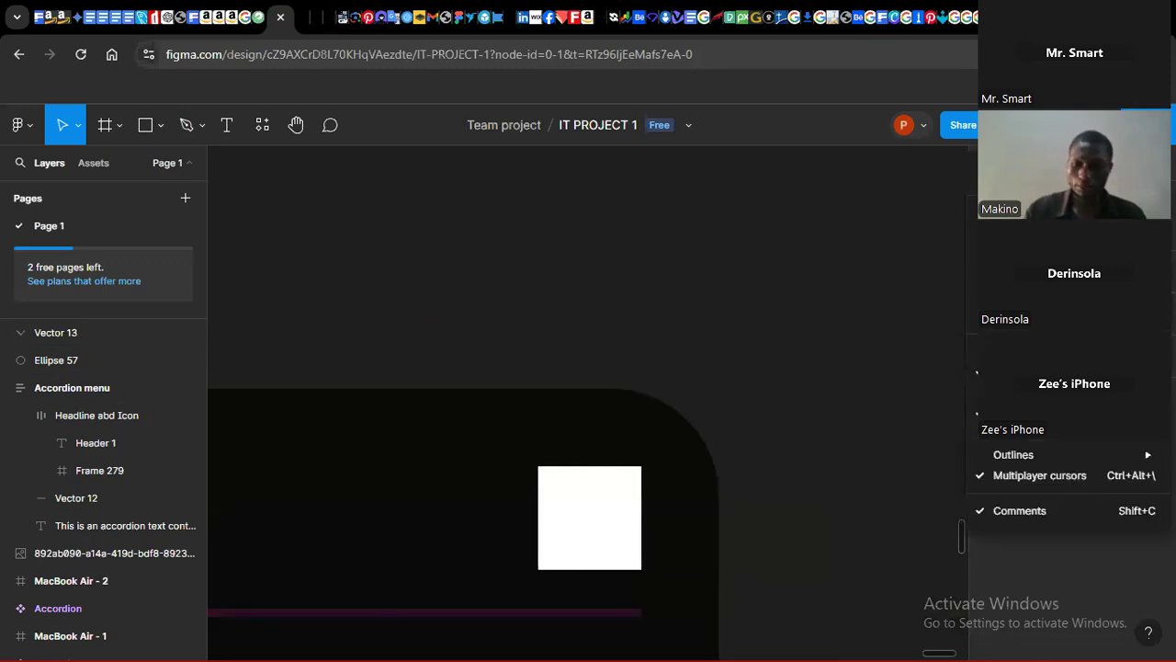
{"action": "key", "text": "ctrl+minus"}
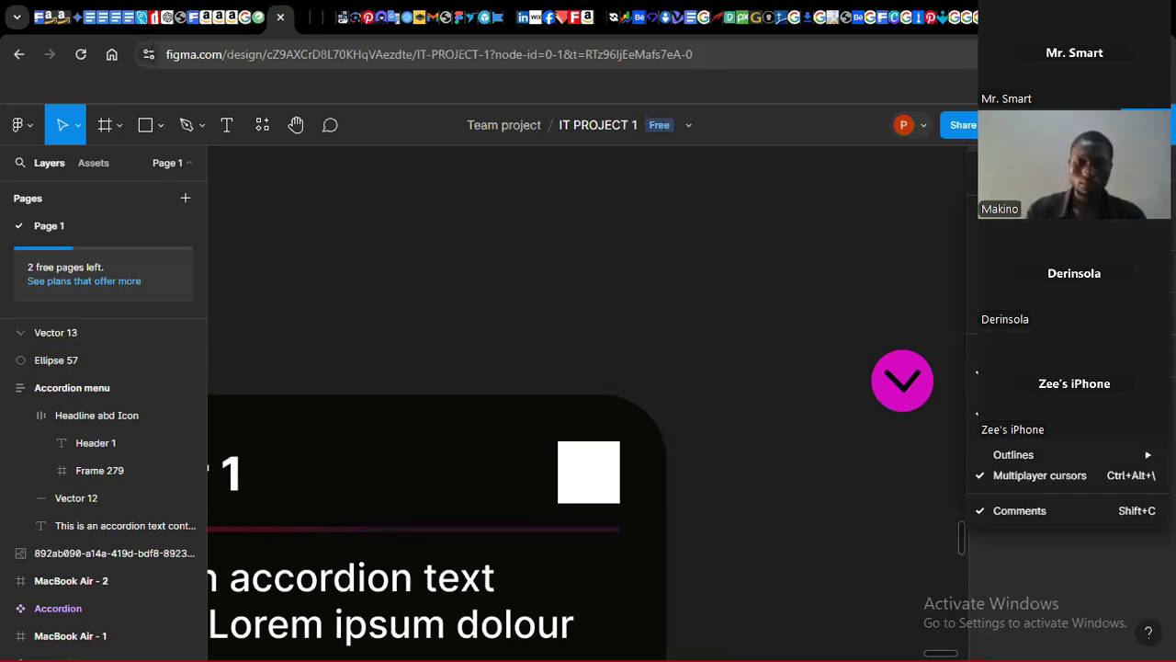
{"action": "key", "text": "ctrl+minus"}
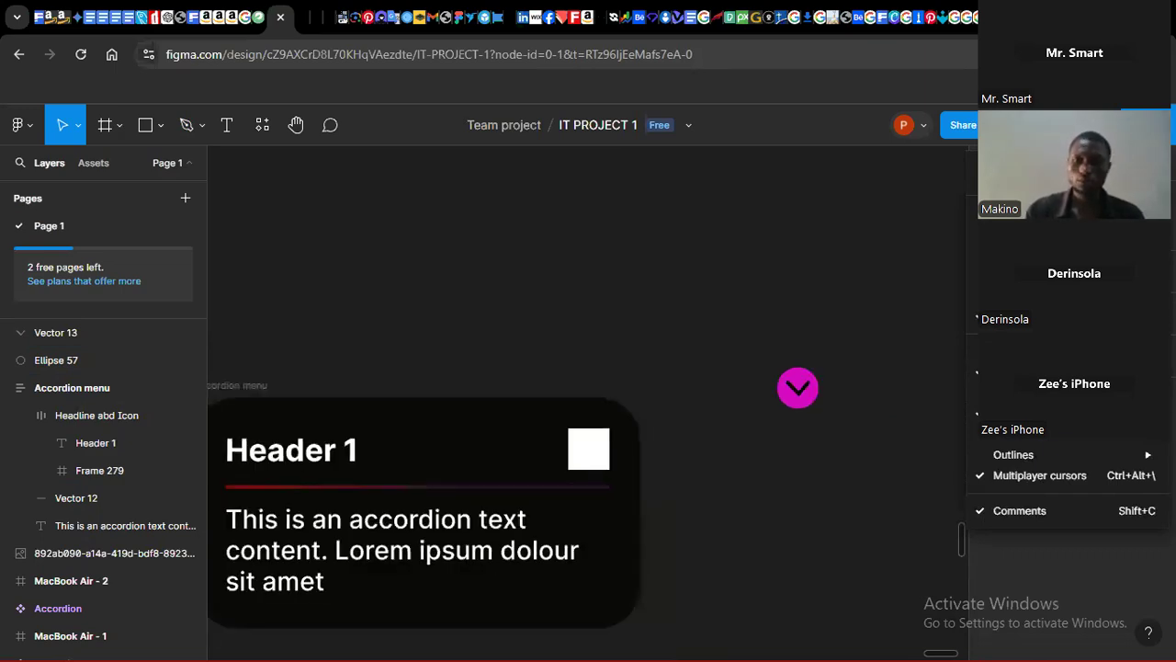
{"action": "key", "text": "ctrl+minus"}
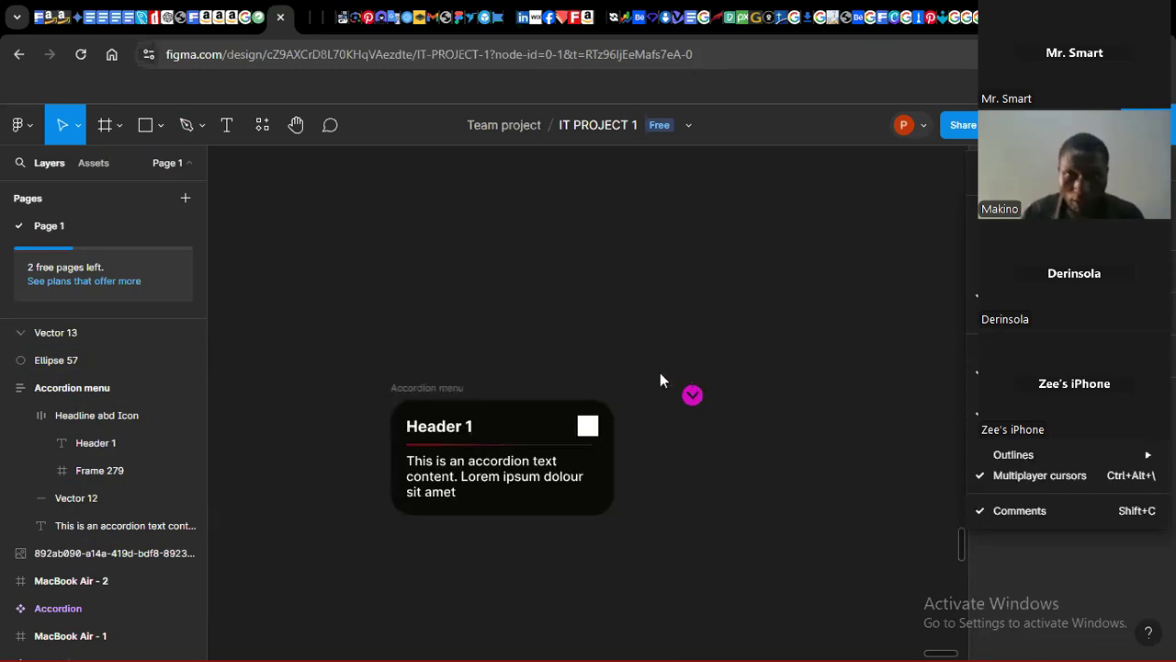
{"action": "left_click_drag", "start_coordinate": [734, 362], "coordinate": [668, 425]}
{"action": "key", "text": "ctrl+g"}
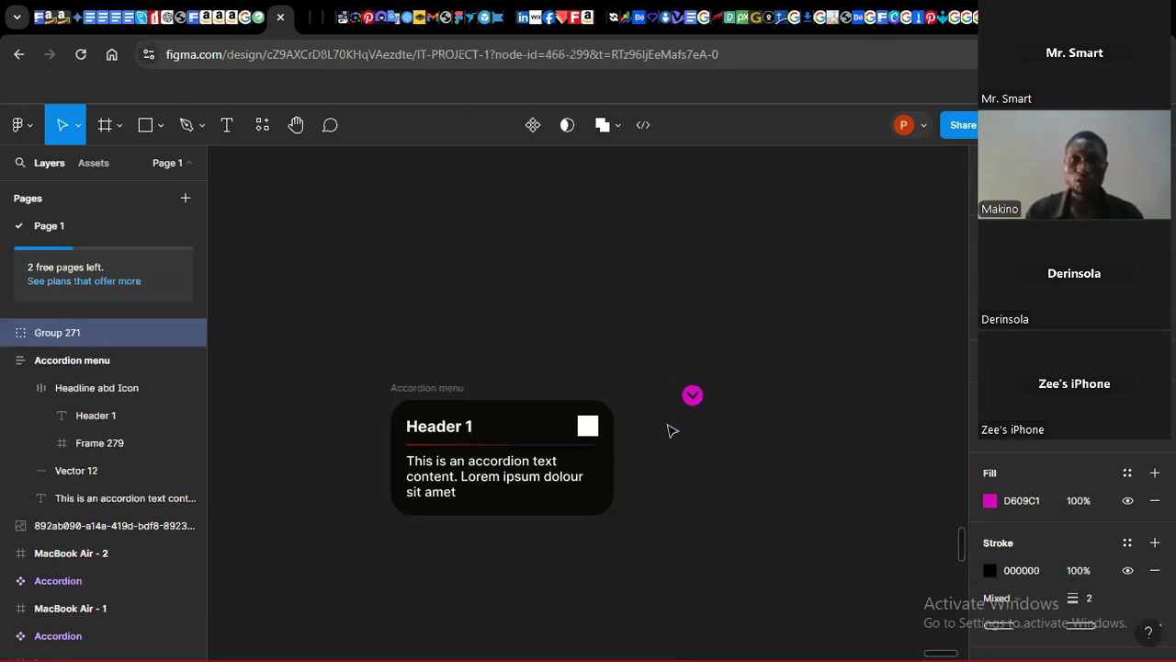
Step: Move the icon group into the header row and delete the white placeholder square
{"action": "right_click", "coordinate": [695, 401]}
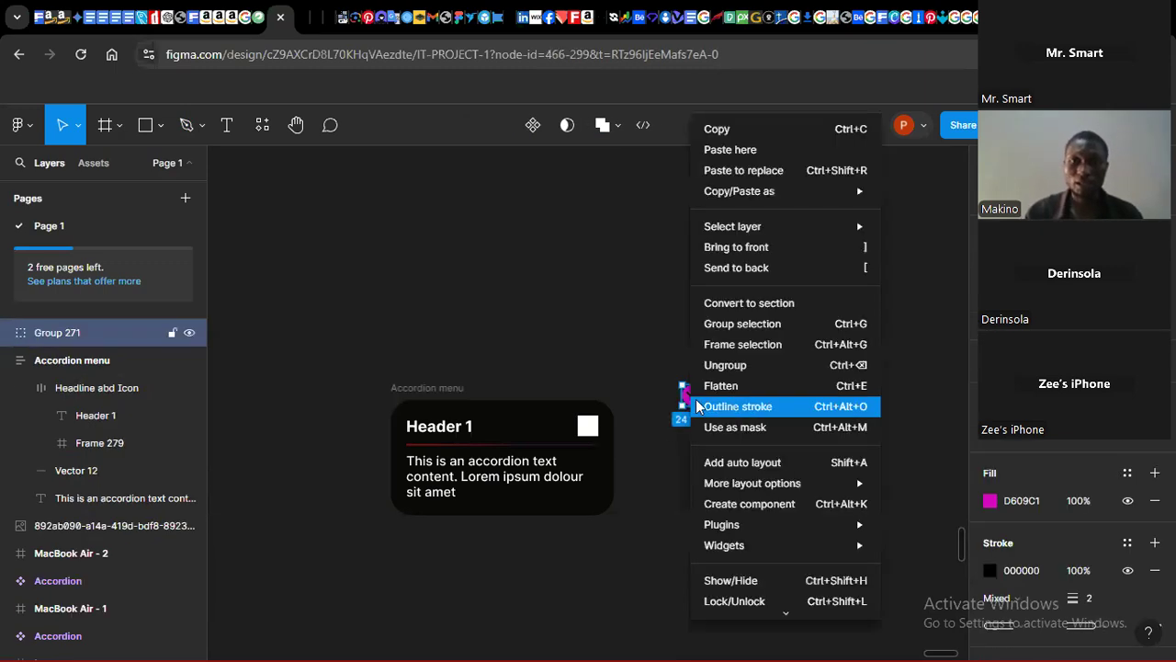
{"action": "left_click", "coordinate": [582, 332]}
{"action": "left_click_drag", "start_coordinate": [692, 396], "coordinate": [574, 430]}
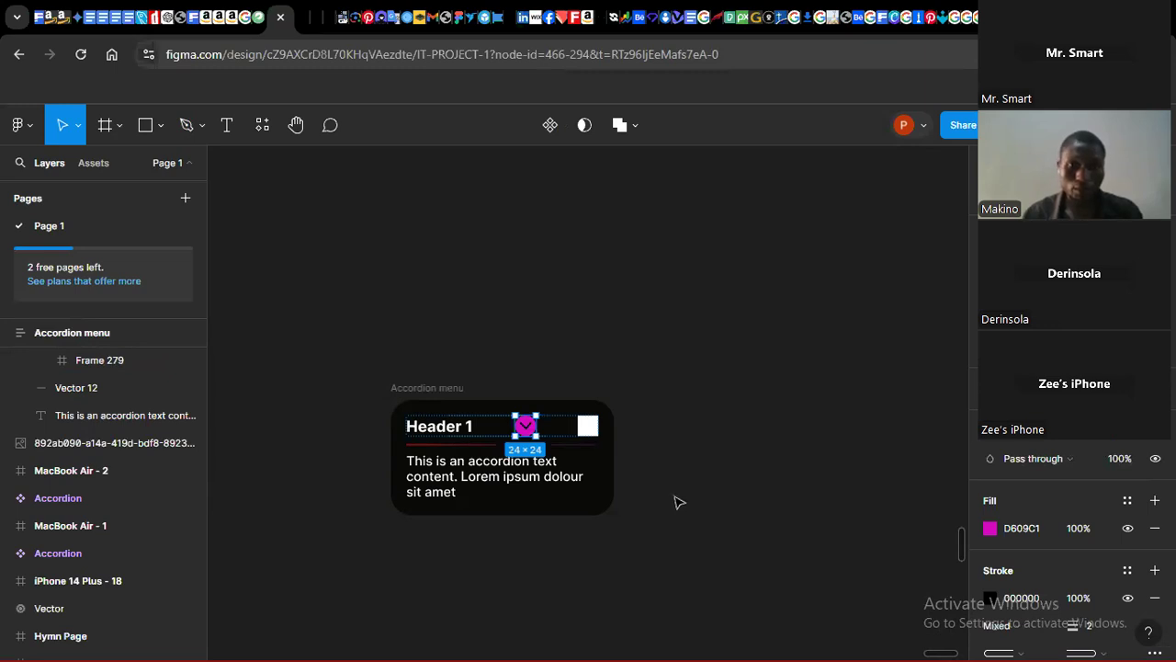
{"action": "left_click", "coordinate": [591, 428]}
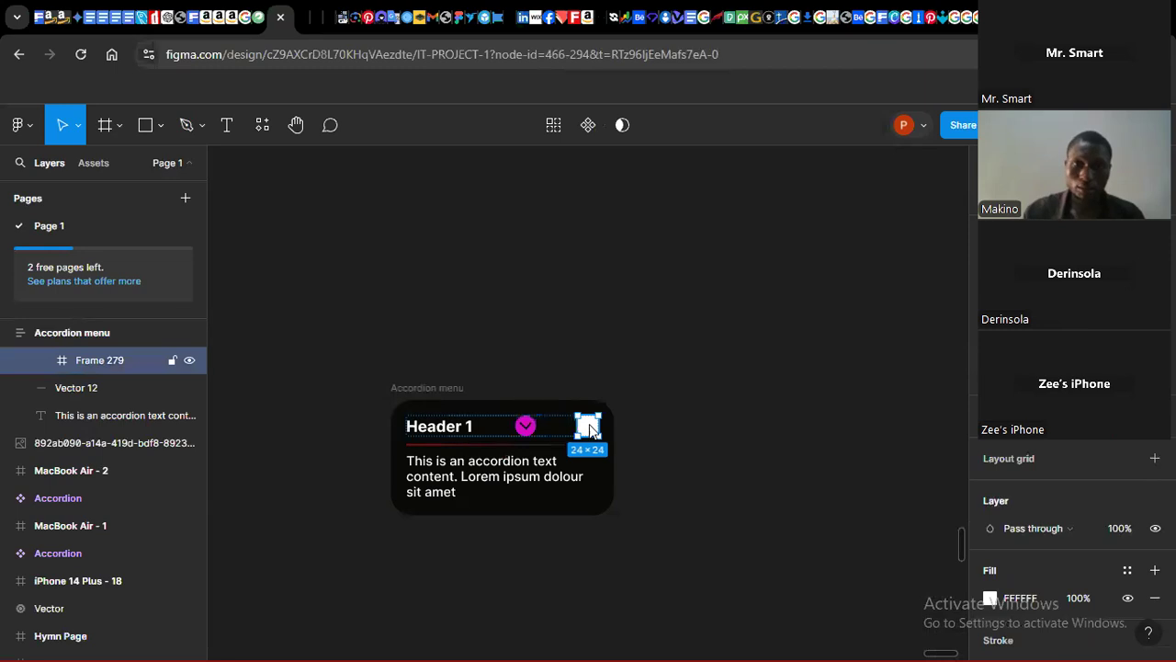
{"action": "key", "text": "Delete"}
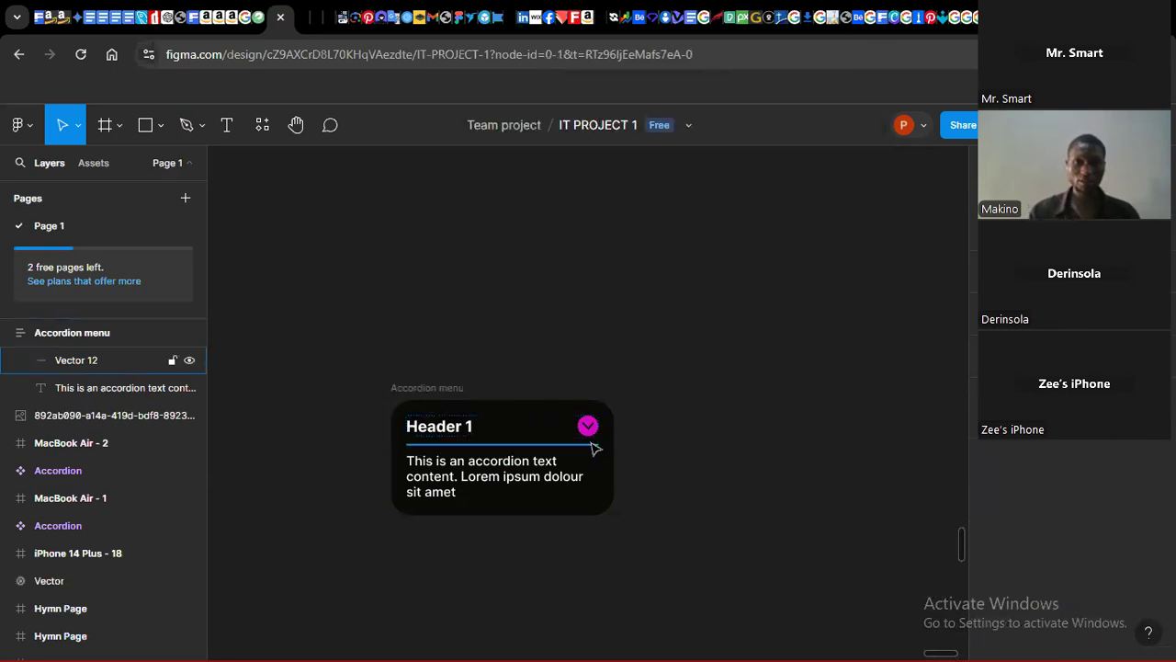
Step: Move the Accordion menu frame up and slightly right on the canvas
{"action": "left_click", "coordinate": [591, 428]}
{"action": "left_click", "coordinate": [591, 428]}
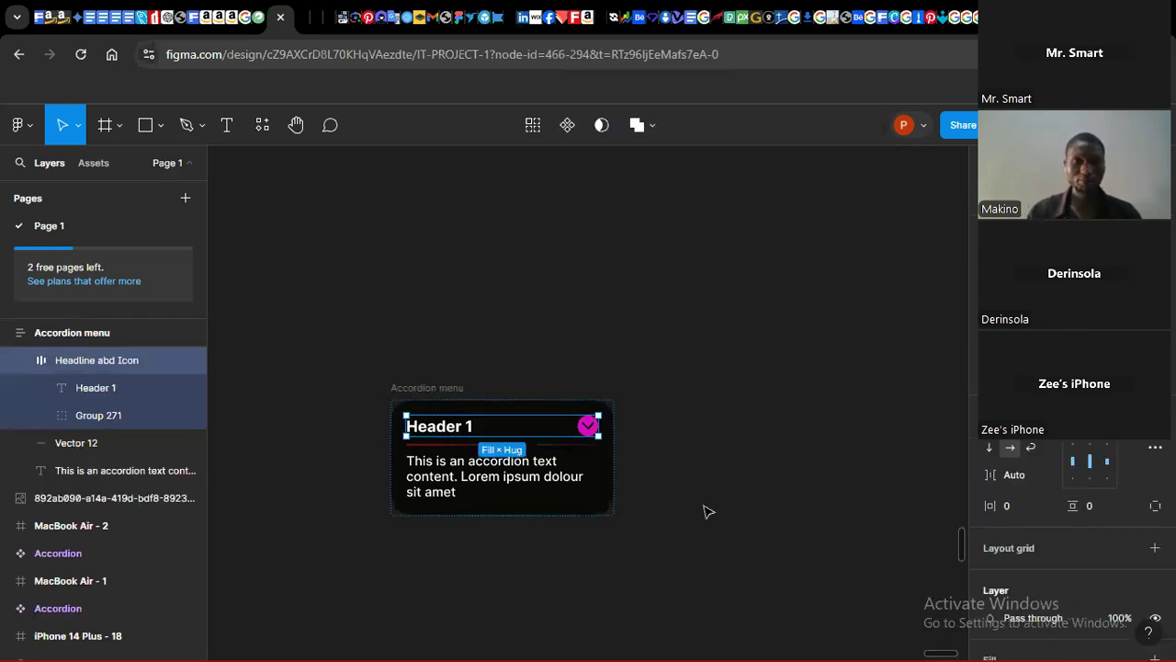
{"action": "left_click", "coordinate": [707, 511]}
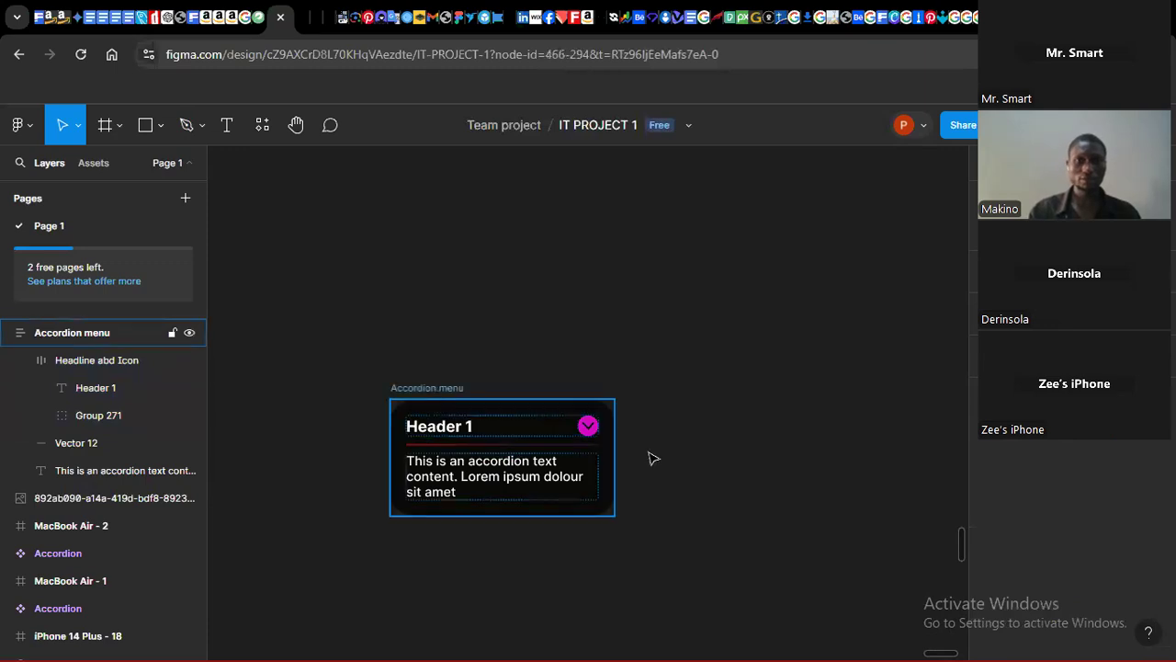
{"action": "left_click", "coordinate": [649, 458]}
{"action": "mouse_move", "coordinate": [615, 461]}
{"action": "left_mouse_down"}
{"action": "mouse_move", "coordinate": [526, 461]}
{"action": "mouse_move", "coordinate": [614, 456]}
{"action": "left_mouse_up"}
{"action": "left_click", "coordinate": [617, 463]}
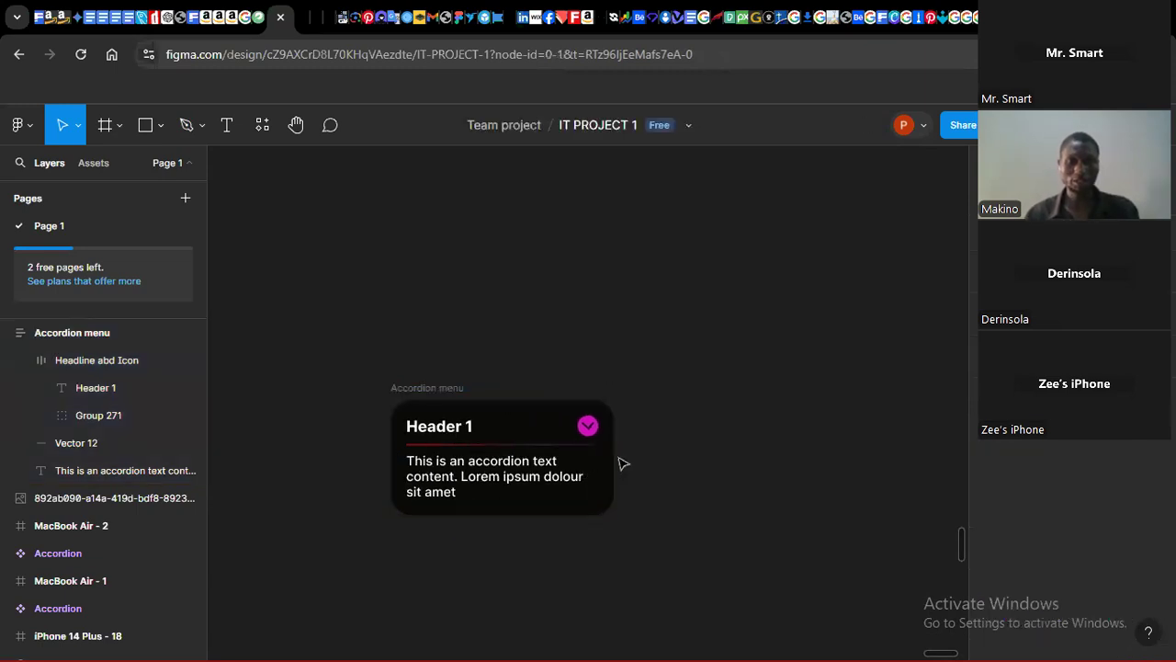
{"action": "left_click", "coordinate": [567, 484]}
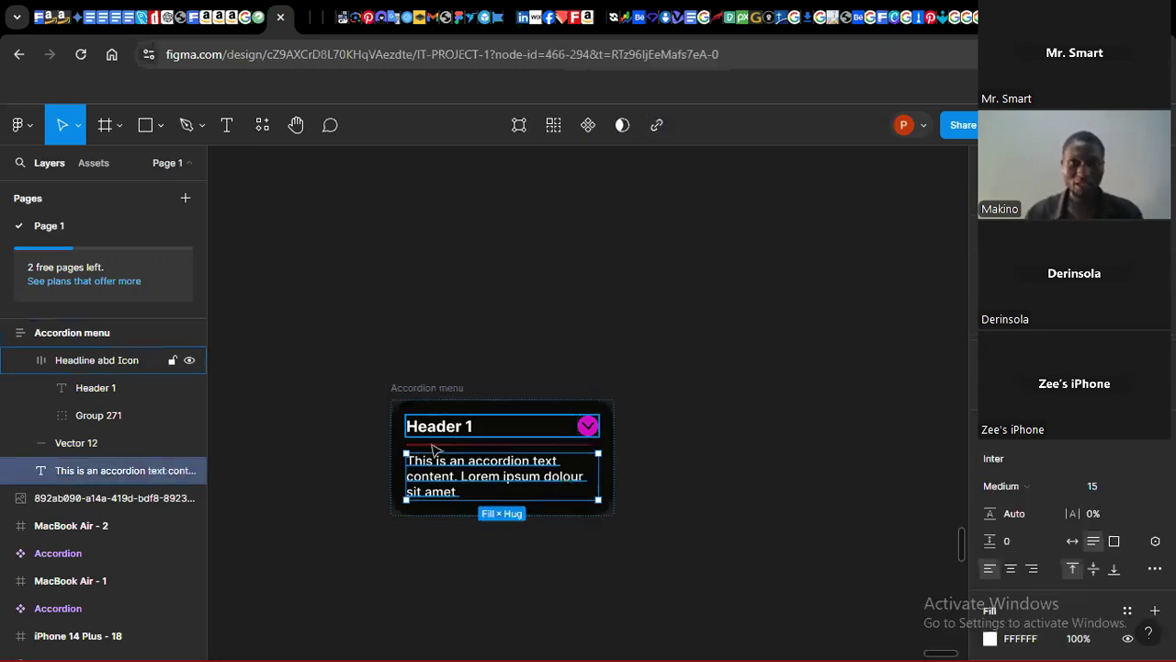
{"action": "left_click", "coordinate": [416, 390]}
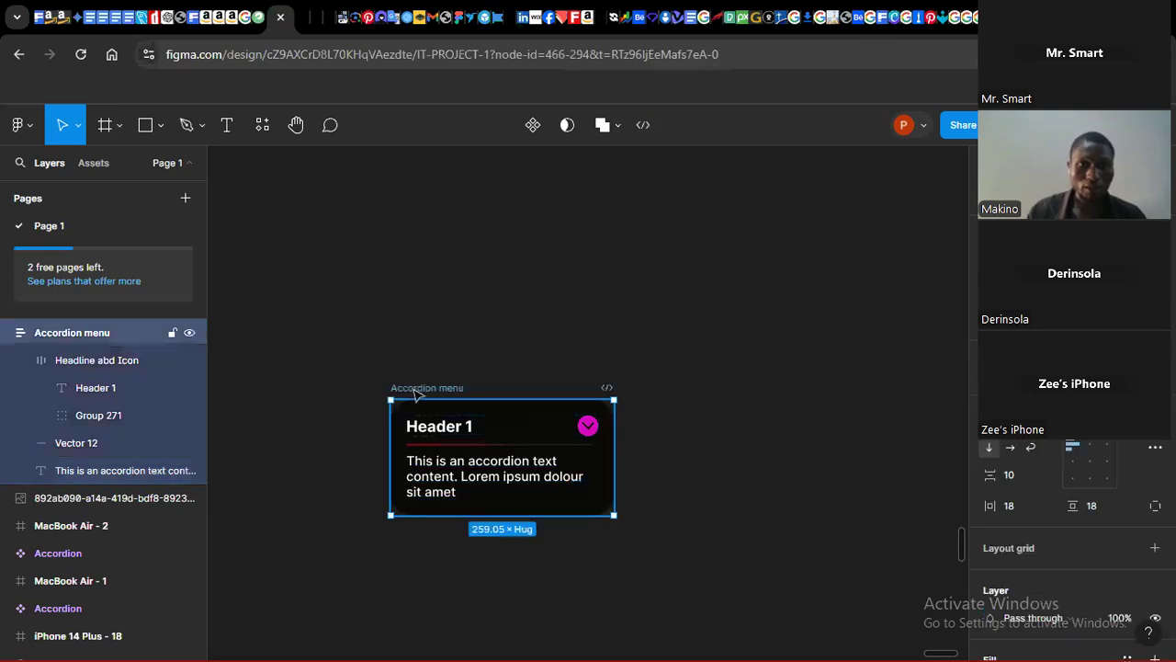
{"action": "left_click_drag", "start_coordinate": [416, 390], "coordinate": [463, 300]}
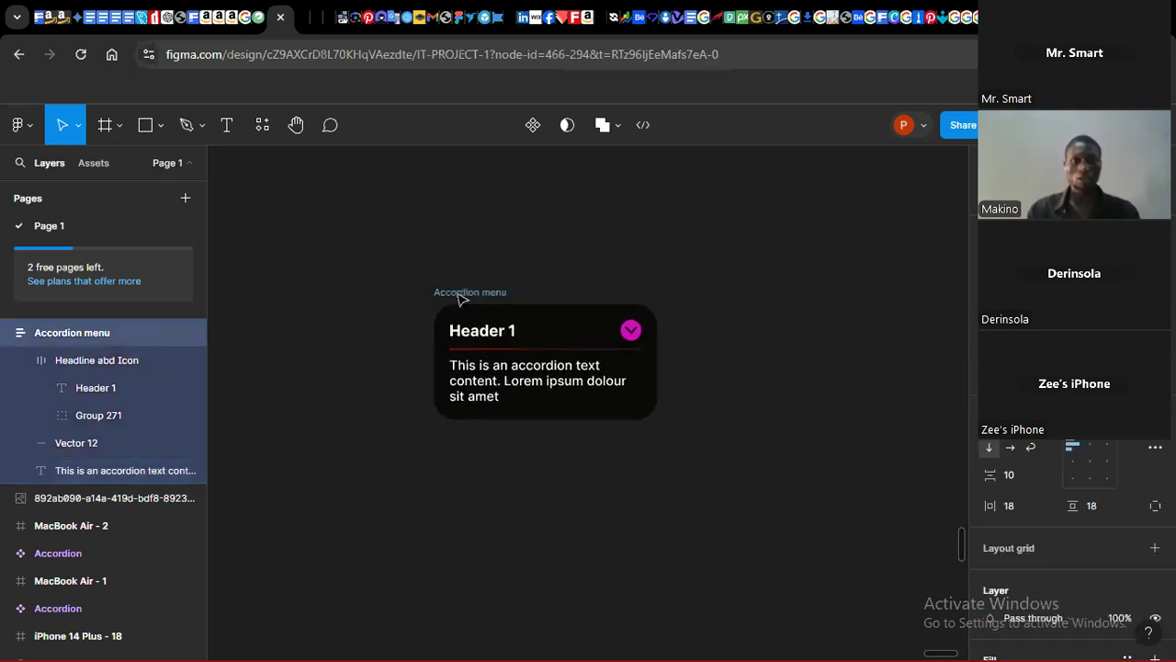
Step: Add a new fill to the Accordion menu frame and set its colour to red F80909
{"action": "left_click", "coordinate": [539, 501]}
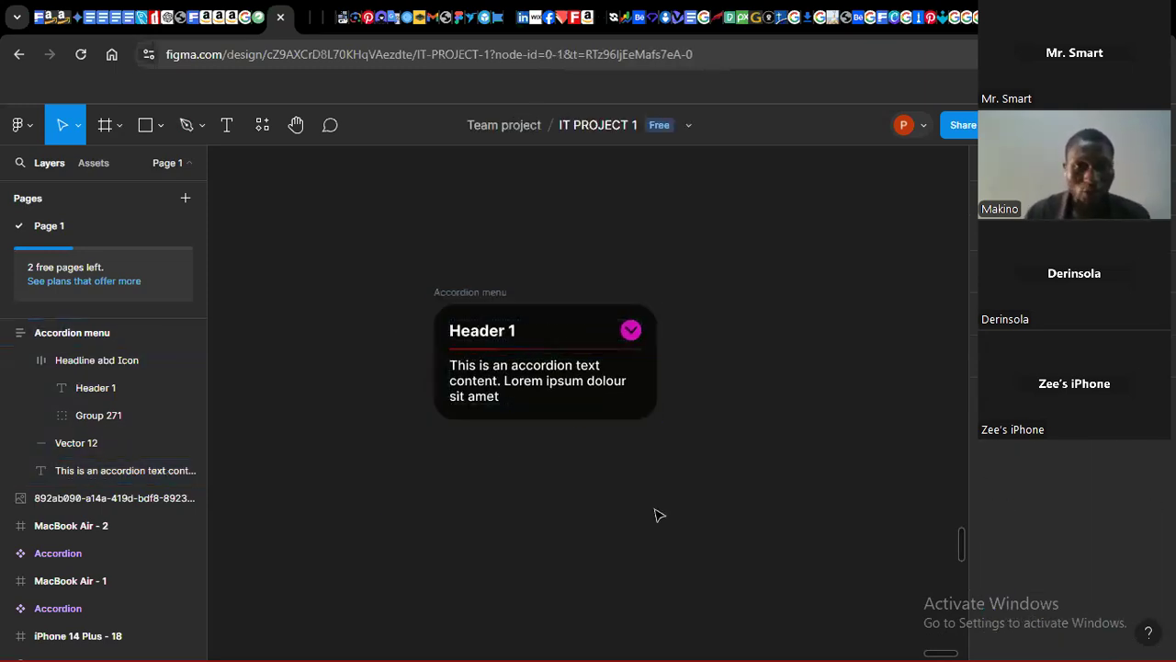
{"action": "left_click", "coordinate": [554, 418]}
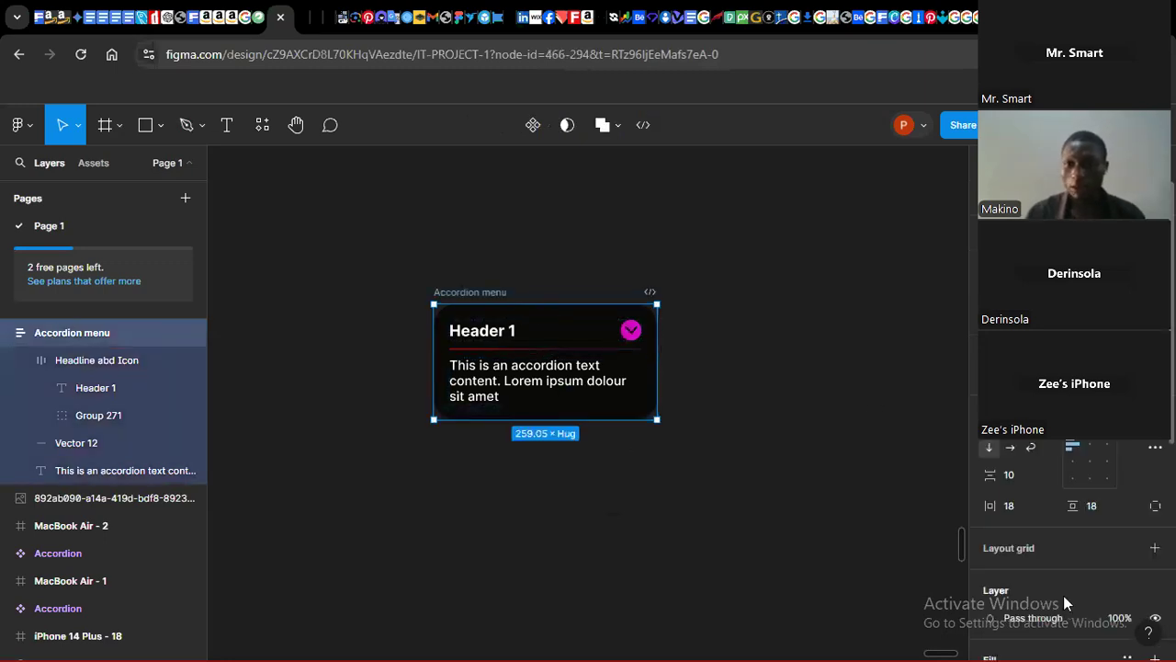
{"action": "scroll", "coordinate": [997, 444], "scroll_direction": "down", "scroll_amount": 4}
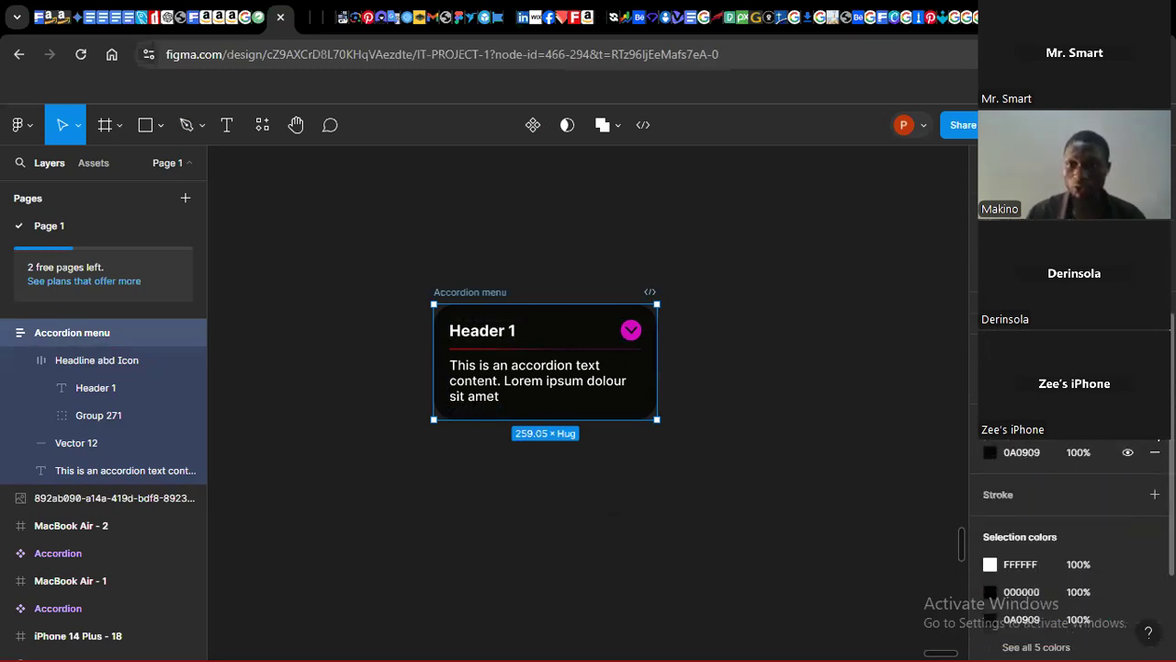
{"action": "left_click", "coordinate": [1155, 426]}
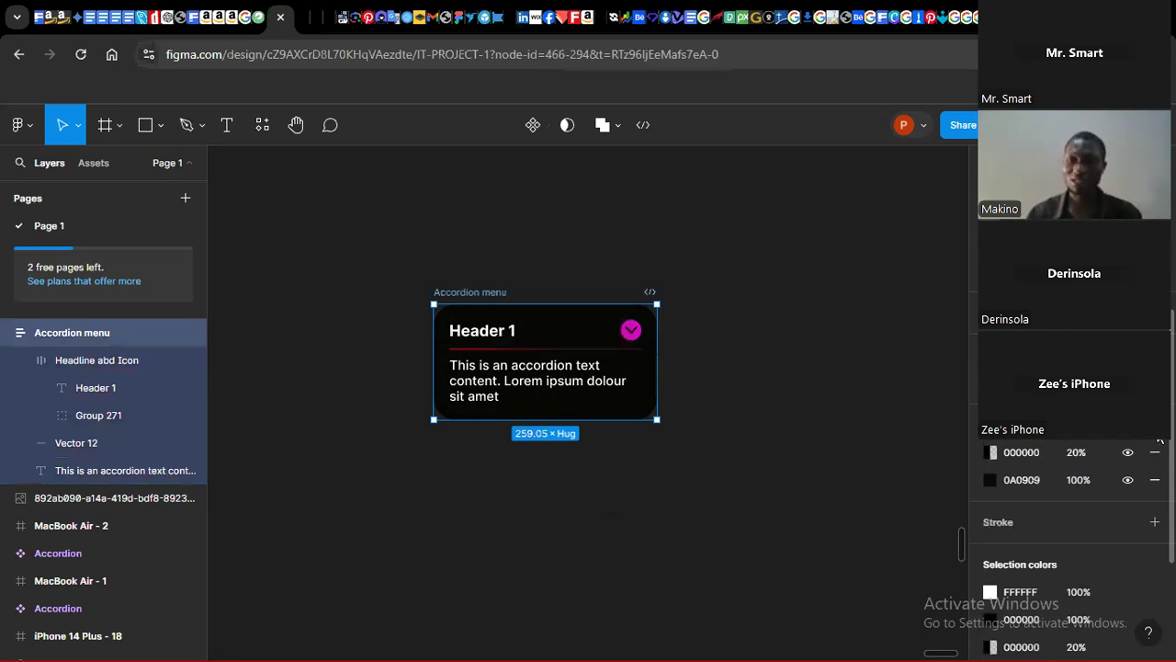
{"action": "left_click", "coordinate": [990, 452]}
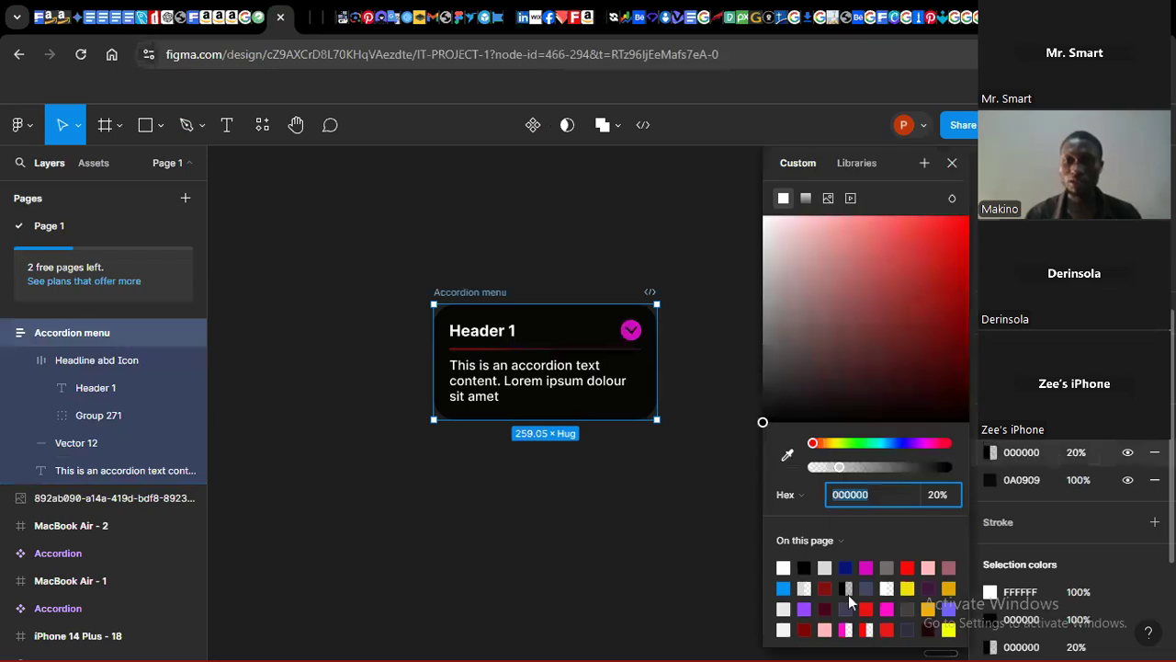
{"action": "left_click", "coordinate": [908, 566]}
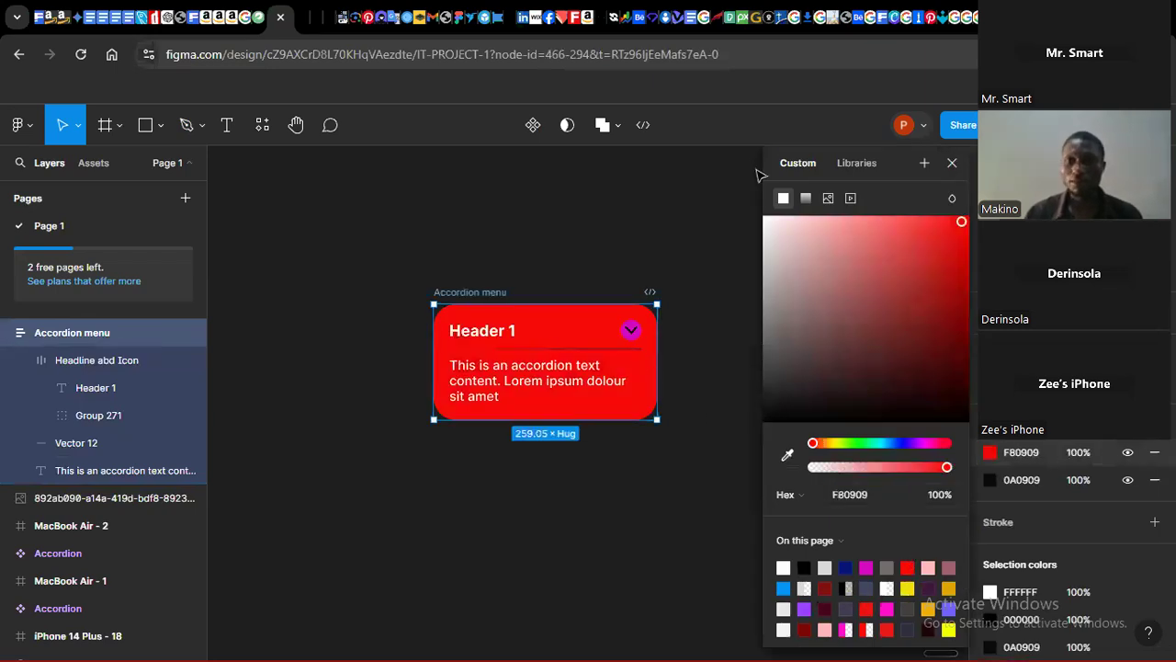
Step: Turn the red fill into a radial gradient fading to transparent, centred near the frame's lower-left corner
{"action": "left_click", "coordinate": [807, 199]}
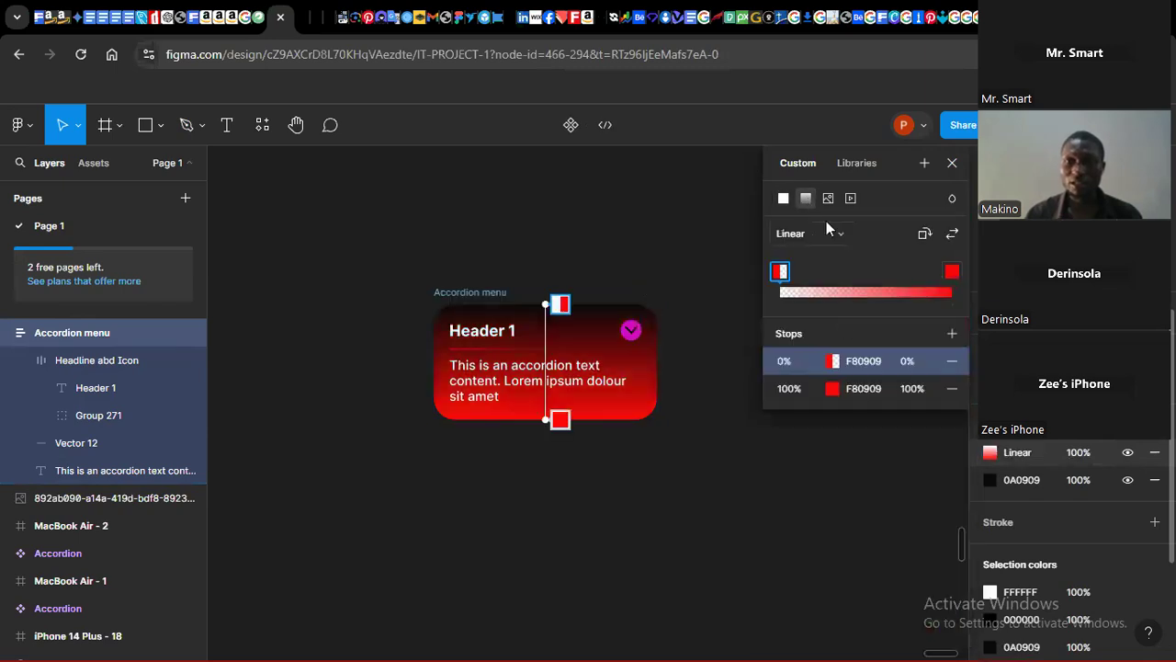
{"action": "left_click", "coordinate": [814, 241]}
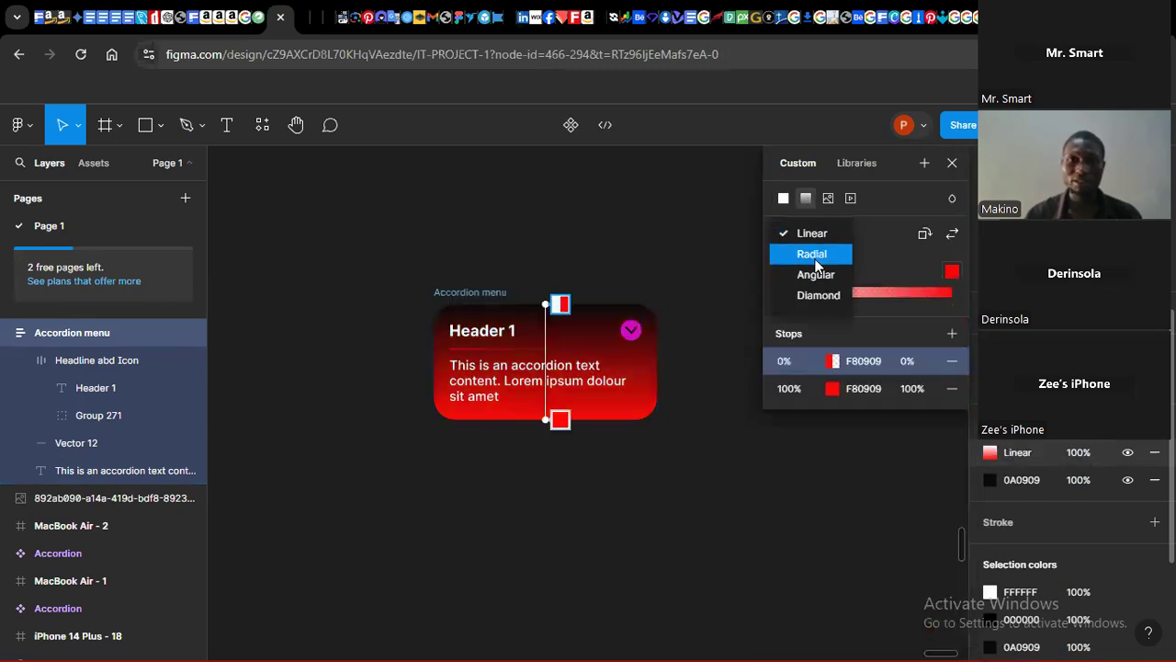
{"action": "left_click", "coordinate": [806, 256]}
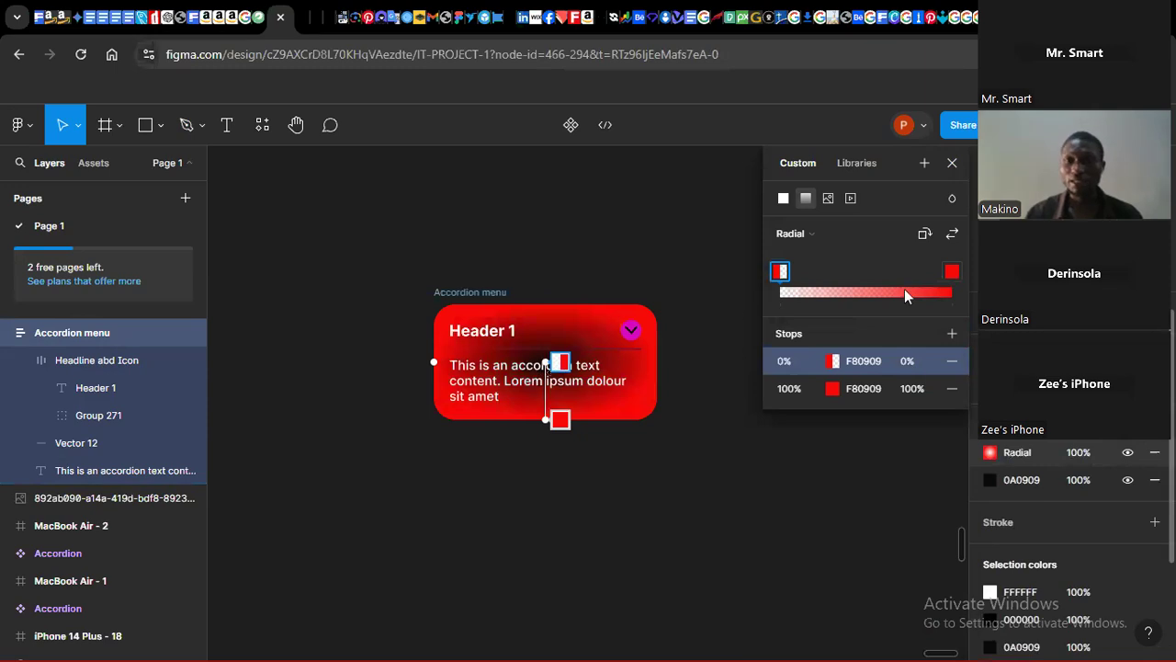
{"action": "mouse_move", "coordinate": [782, 274]}
{"action": "left_mouse_down"}
{"action": "mouse_move", "coordinate": [904, 275]}
{"action": "mouse_move", "coordinate": [778, 275]}
{"action": "left_mouse_up"}
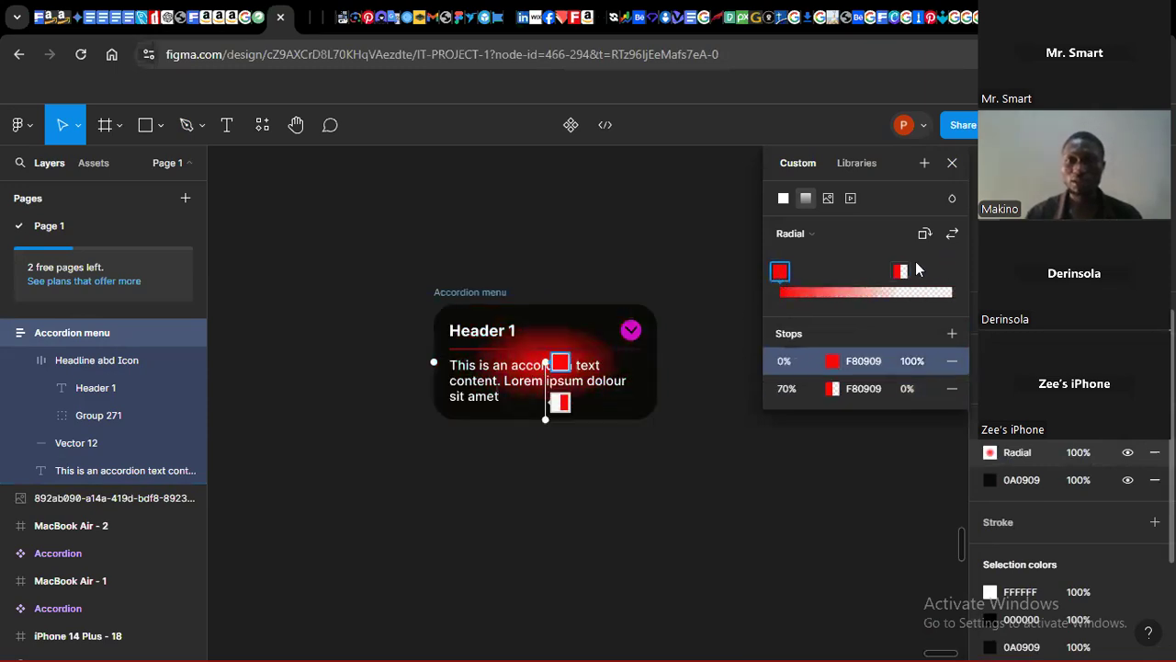
{"action": "left_click_drag", "start_coordinate": [902, 272], "coordinate": [952, 271]}
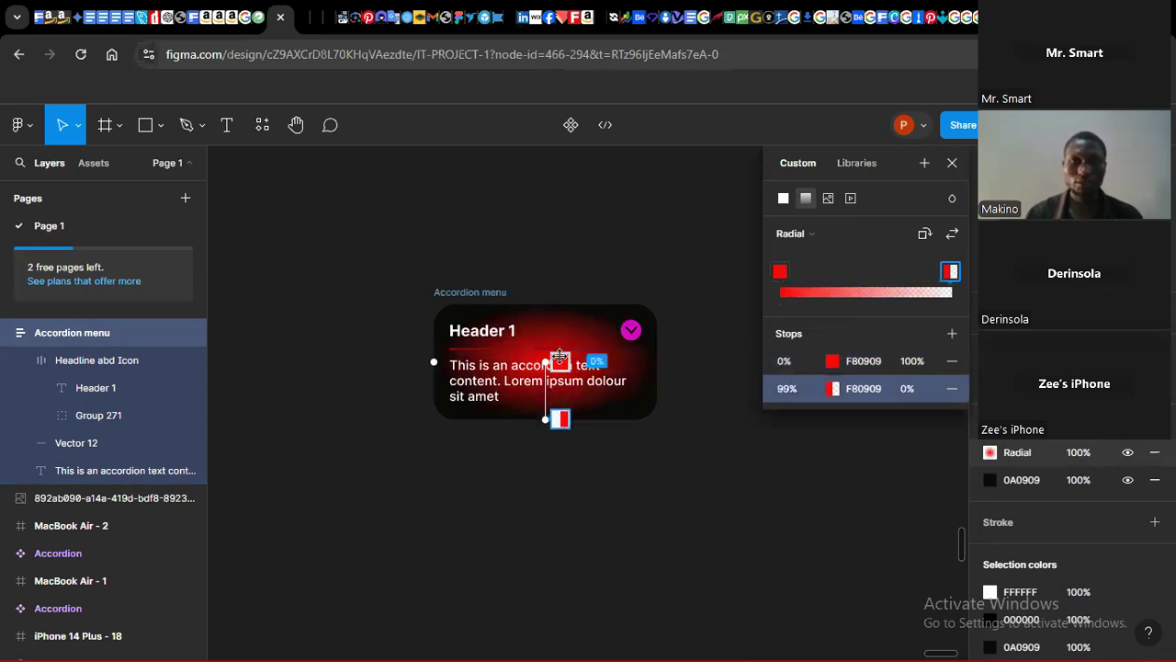
{"action": "left_click_drag", "start_coordinate": [547, 363], "coordinate": [435, 474]}
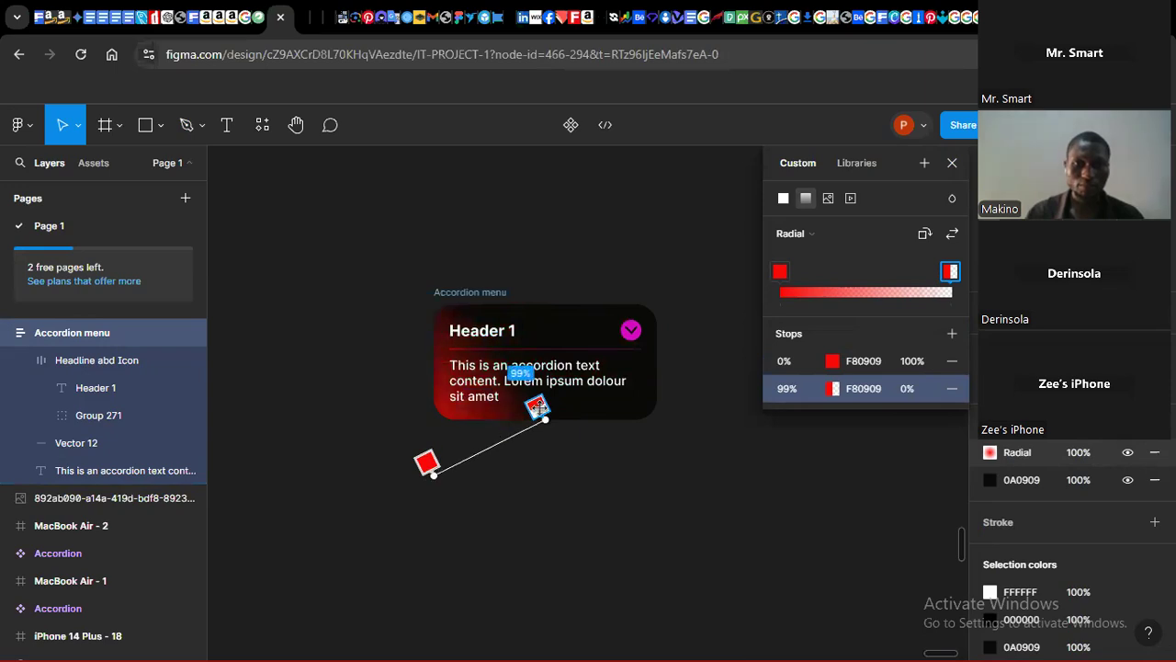
{"action": "left_click_drag", "start_coordinate": [538, 409], "coordinate": [533, 371]}
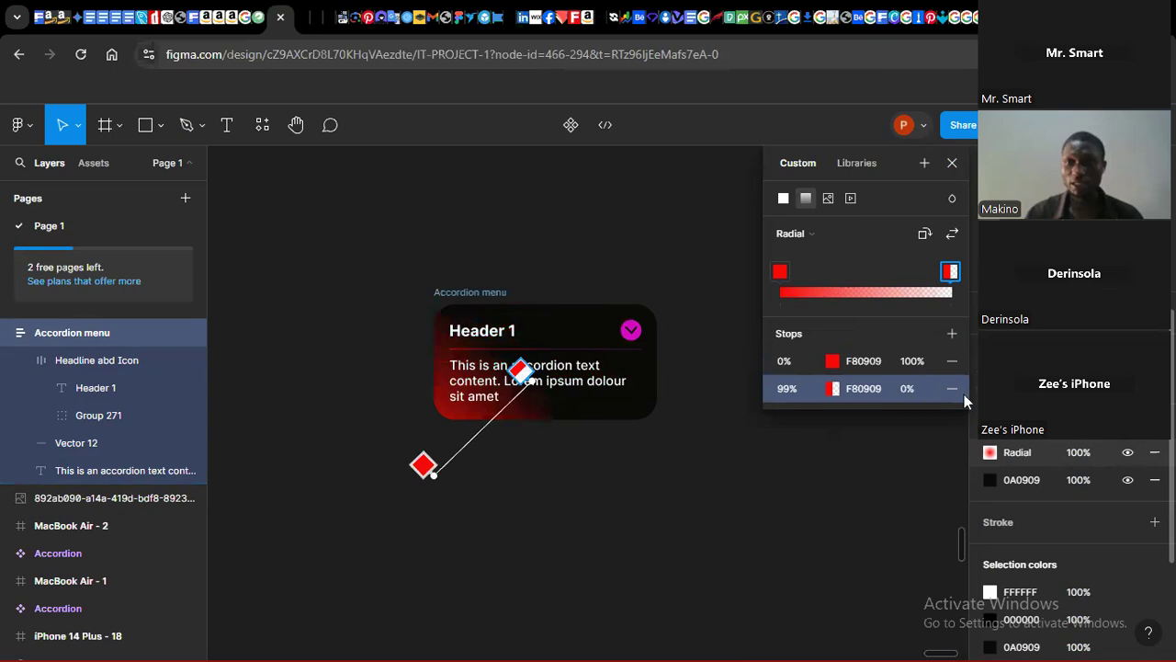
Step: Set the radial gradient fill's opacity to 30%
{"action": "left_click", "coordinate": [1066, 454]}
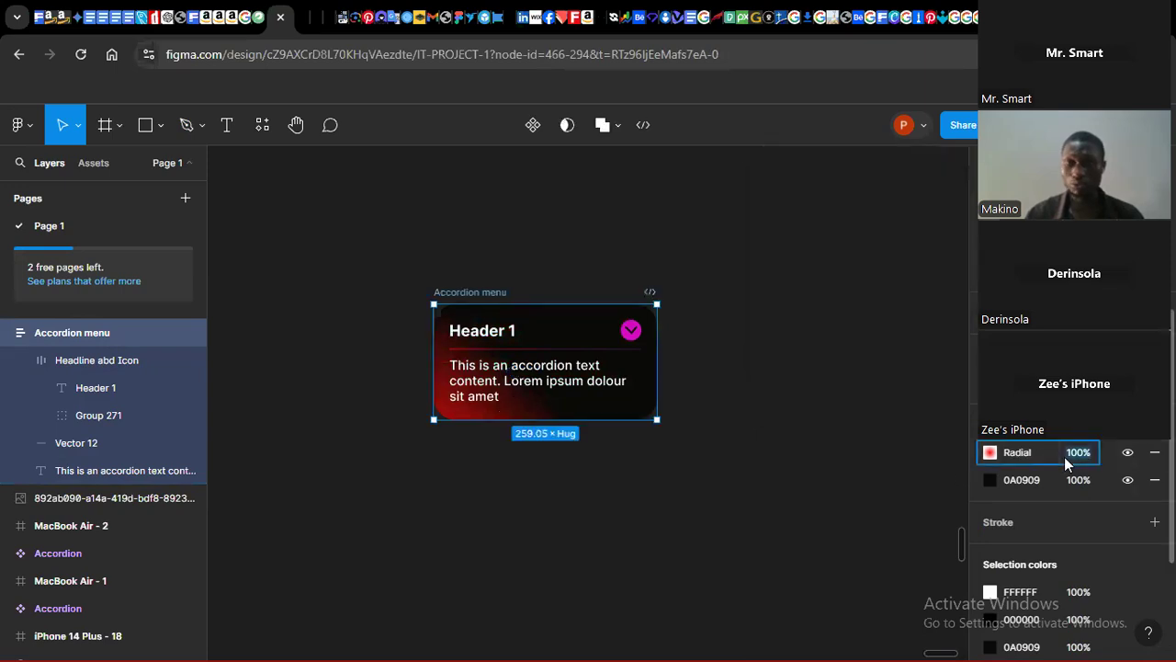
{"action": "type", "text": "2"}
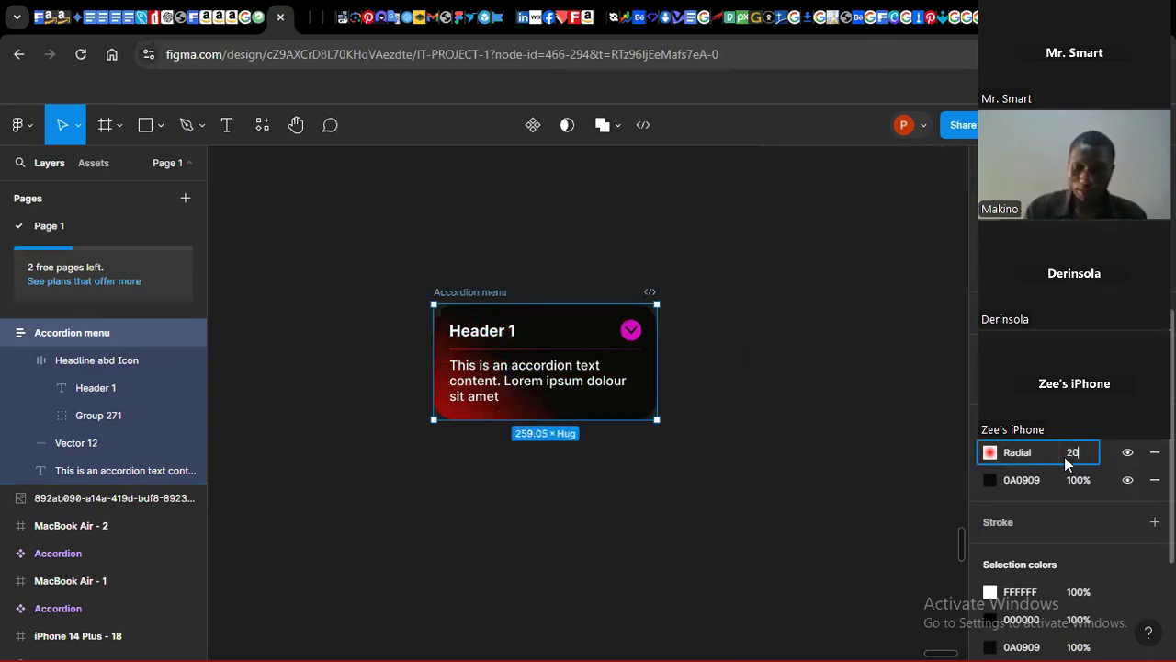
{"action": "type", "text": "0"}
{"action": "key", "text": "Return"}
{"action": "left_click", "coordinate": [1064, 457]}
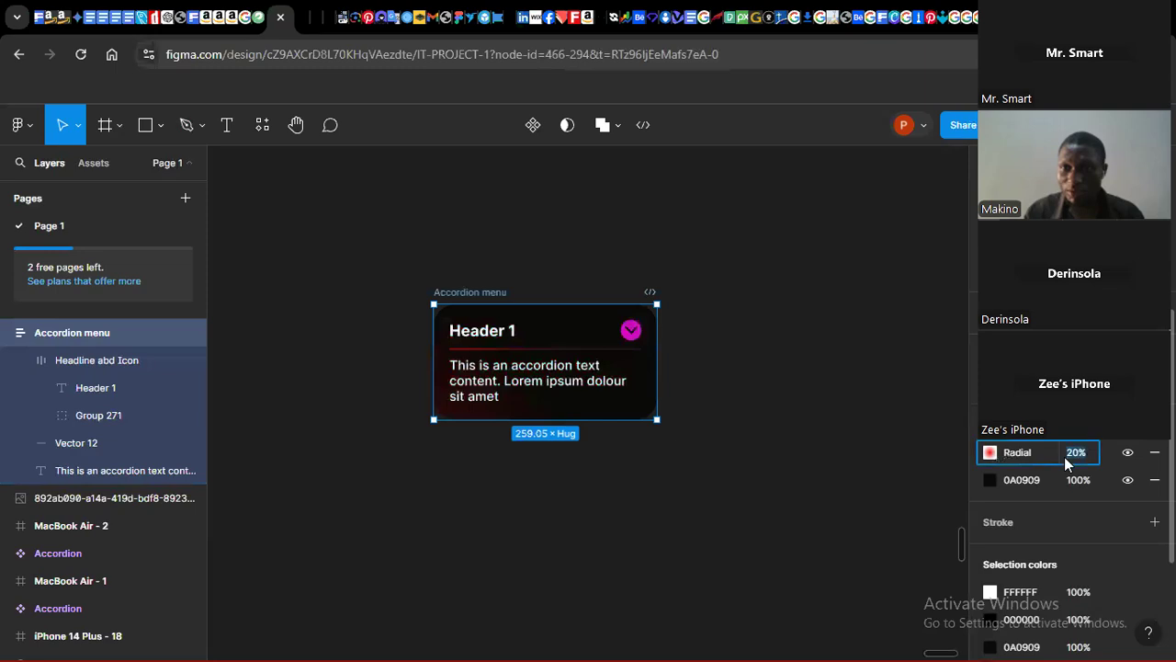
{"action": "type", "text": "30"}
{"action": "key", "text": "Return"}
{"action": "left_click", "coordinate": [749, 553]}
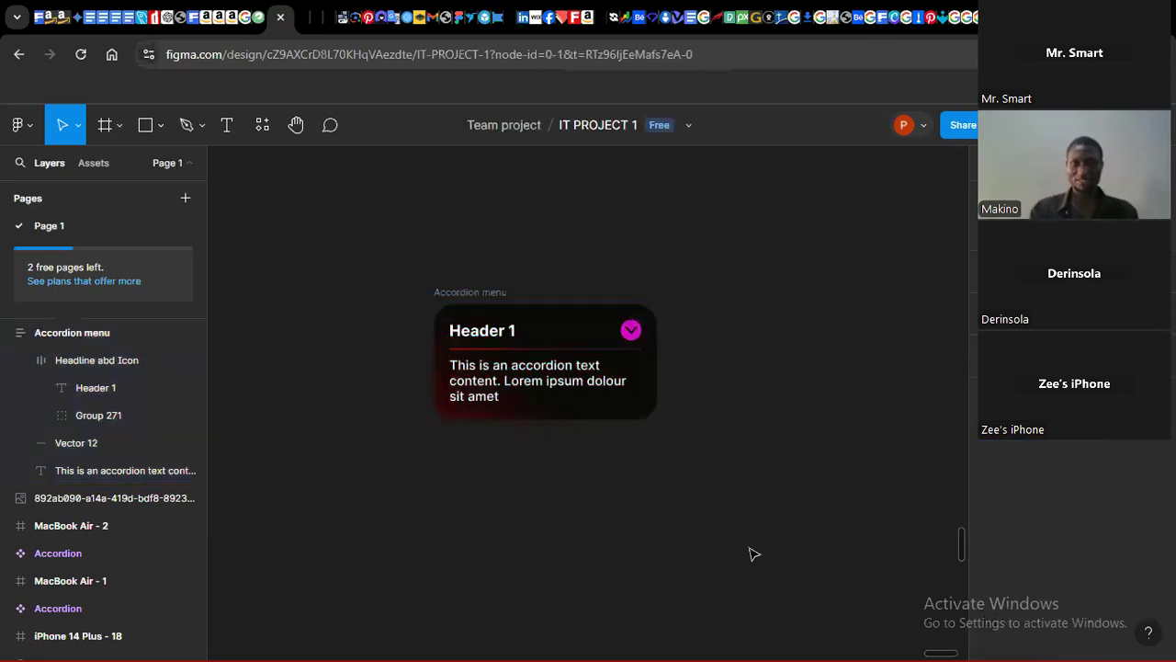
Step: Add another fill to the Accordion menu frame and set its colour to magenta D609C1
{"action": "left_click", "coordinate": [606, 417]}
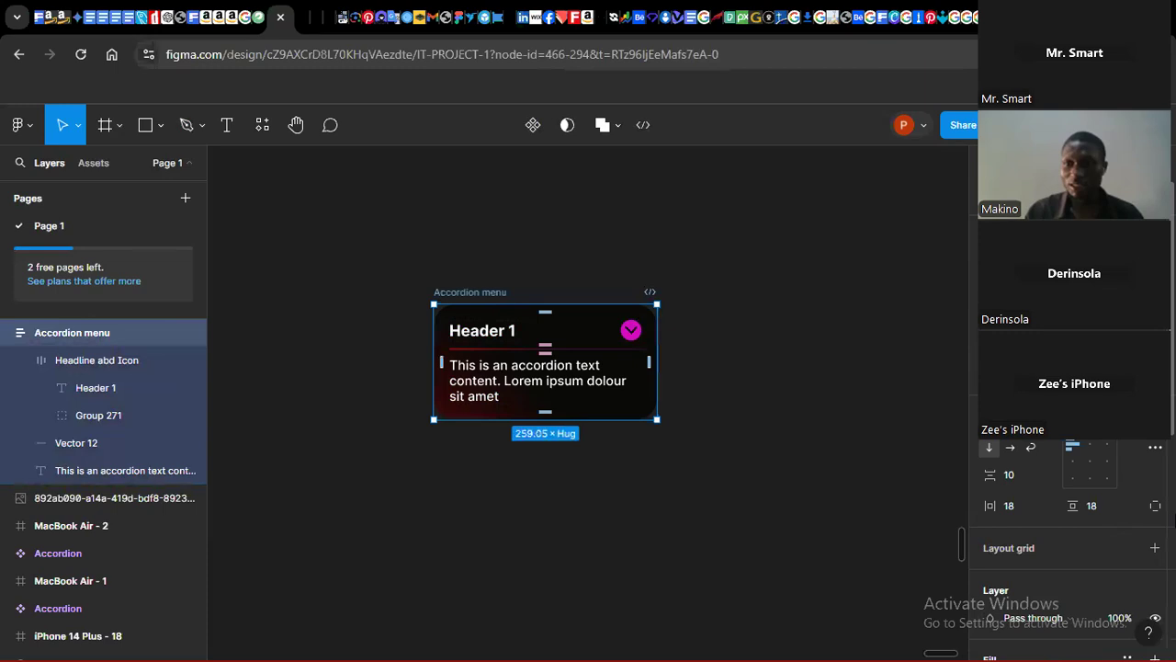
{"action": "scroll", "coordinate": [1172, 519], "scroll_direction": "down", "scroll_amount": 3}
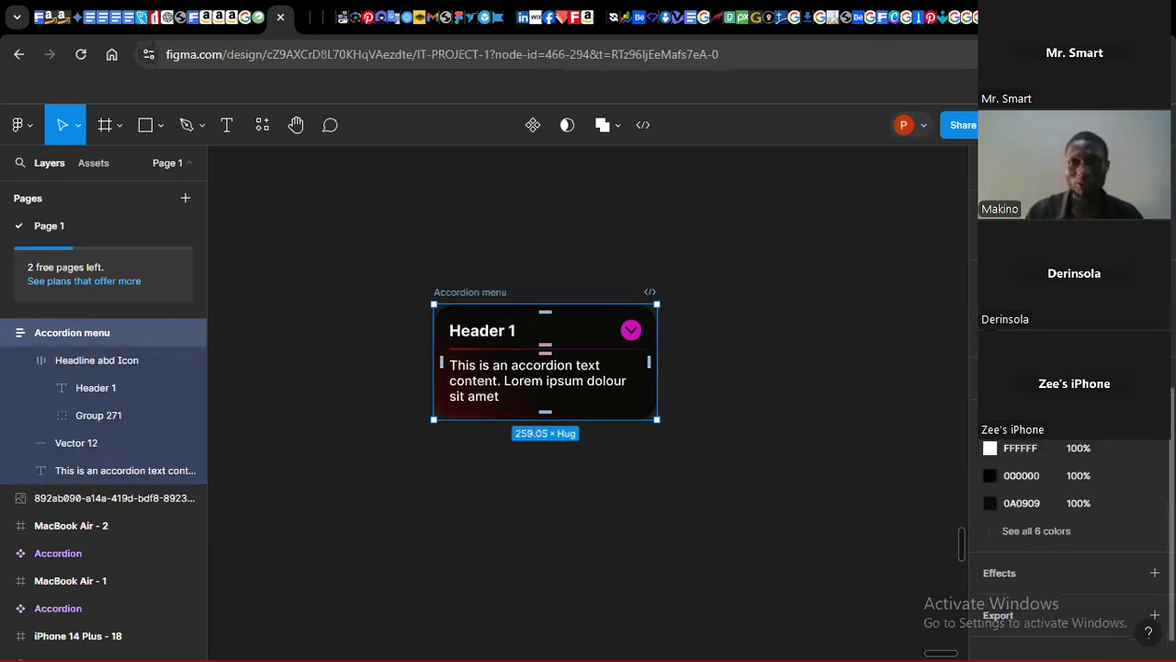
{"action": "left_click", "coordinate": [1155, 309]}
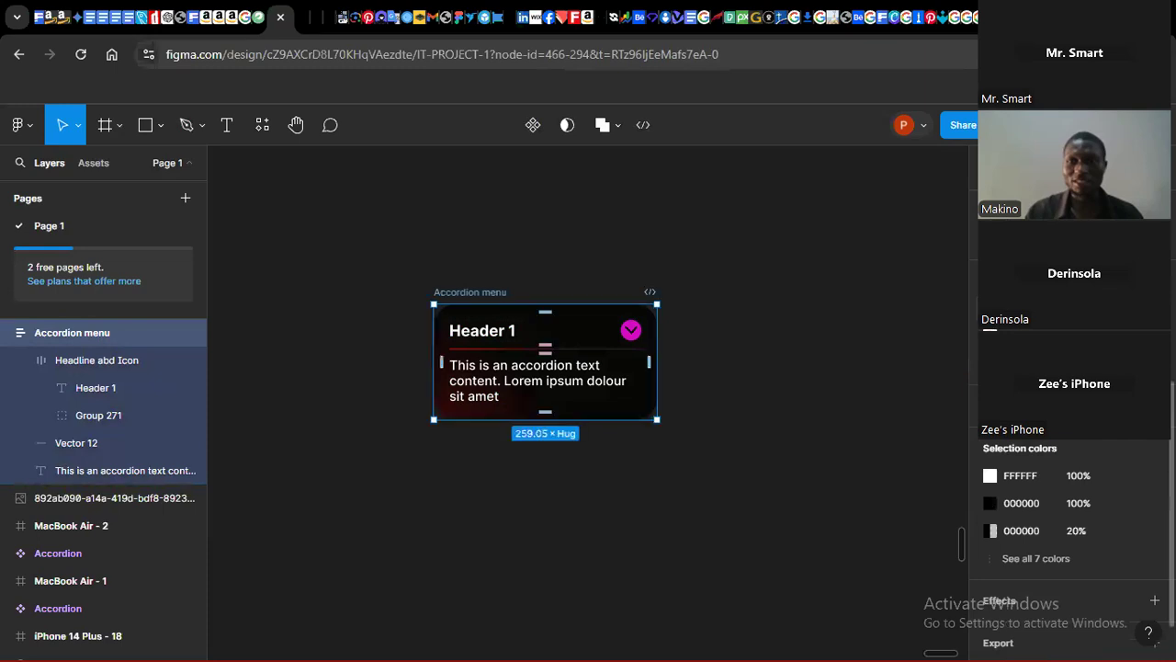
{"action": "left_click", "coordinate": [990, 530]}
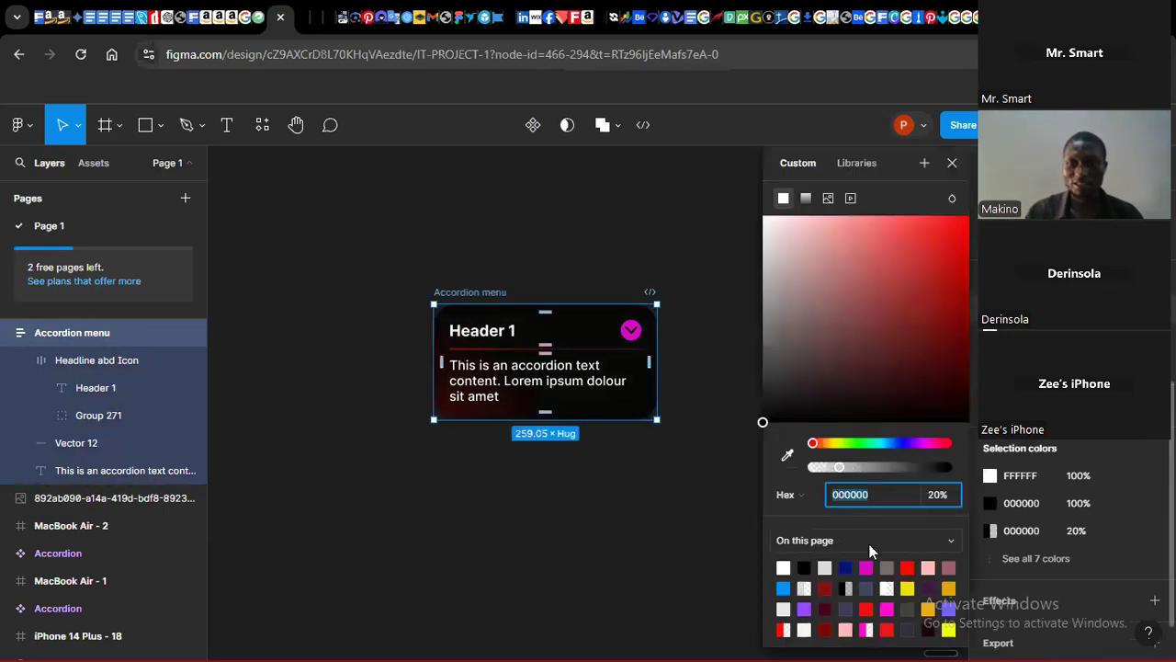
{"action": "left_click", "coordinate": [866, 567]}
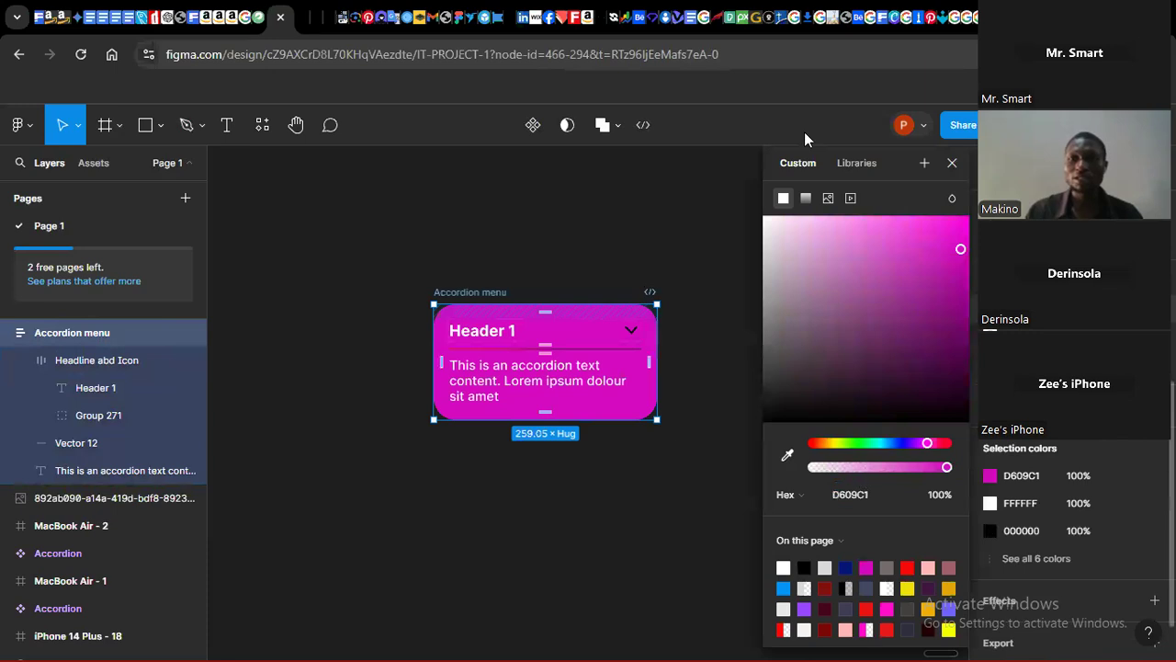
Step: Turn the magenta fill into a radial gradient fading to transparent, centred near the frame's lower-right corner
{"action": "left_click", "coordinate": [805, 197]}
{"action": "left_click", "coordinate": [817, 235]}
{"action": "left_click", "coordinate": [814, 255]}
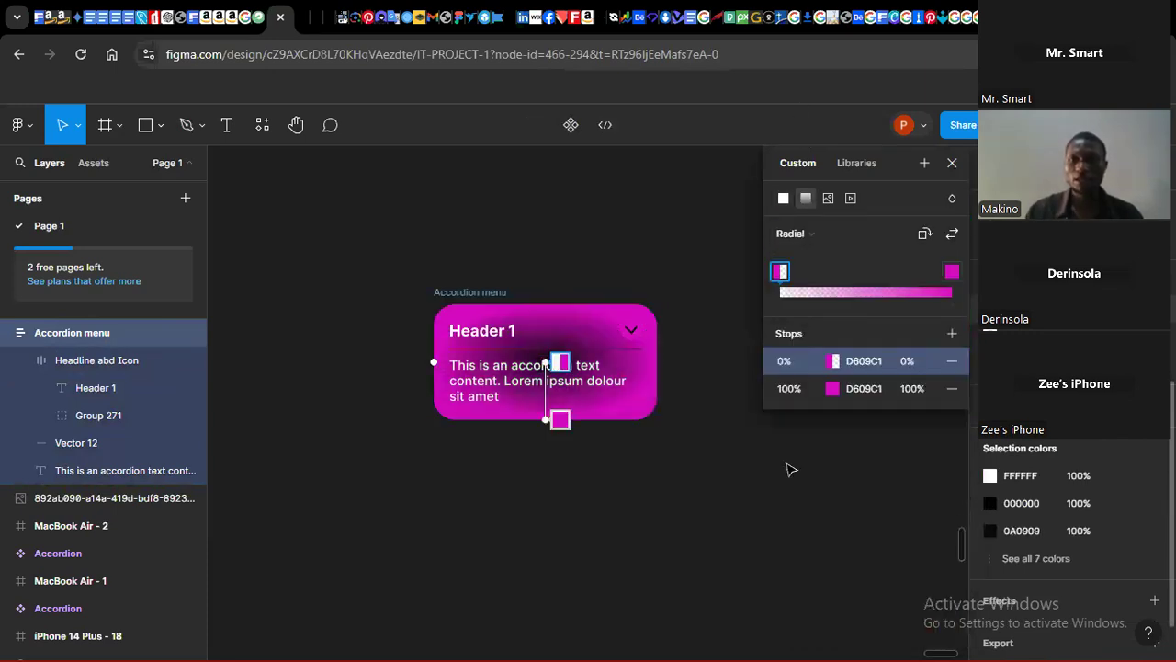
{"action": "mouse_move", "coordinate": [955, 274]}
{"action": "left_mouse_down"}
{"action": "mouse_move", "coordinate": [780, 274]}
{"action": "mouse_move", "coordinate": [952, 273]}
{"action": "left_mouse_up"}
{"action": "left_click_drag", "start_coordinate": [824, 271], "coordinate": [781, 279]}
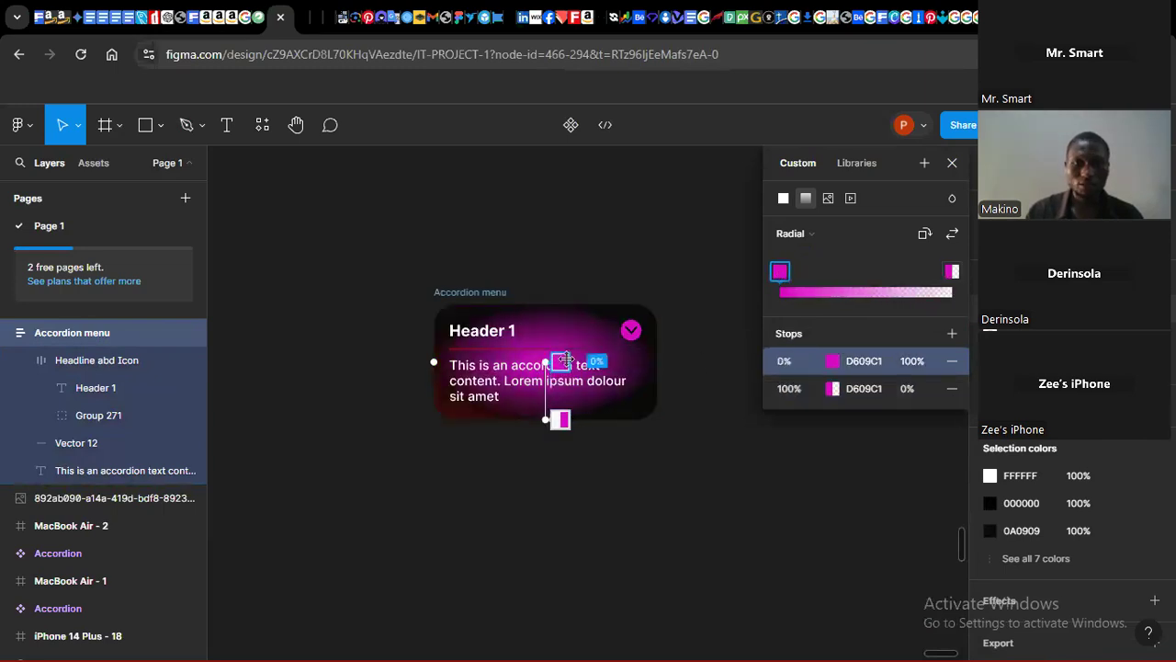
{"action": "left_click_drag", "start_coordinate": [545, 363], "coordinate": [647, 450]}
{"action": "left_click_drag", "start_coordinate": [540, 412], "coordinate": [599, 367]}
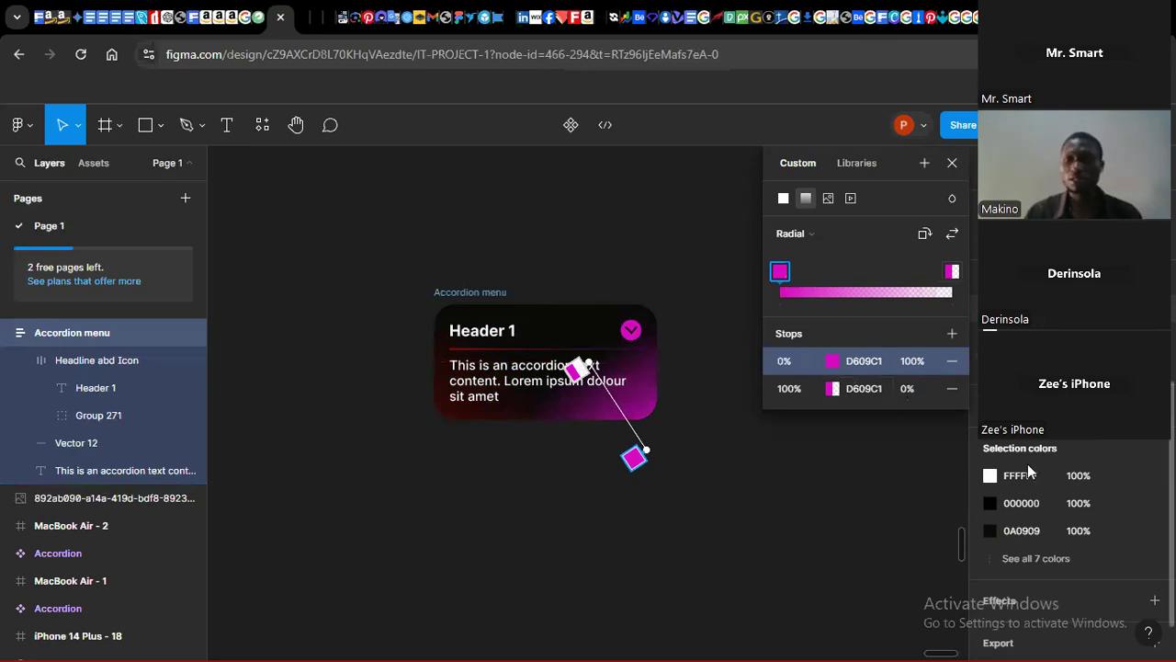
{"action": "key", "text": "Escape"}
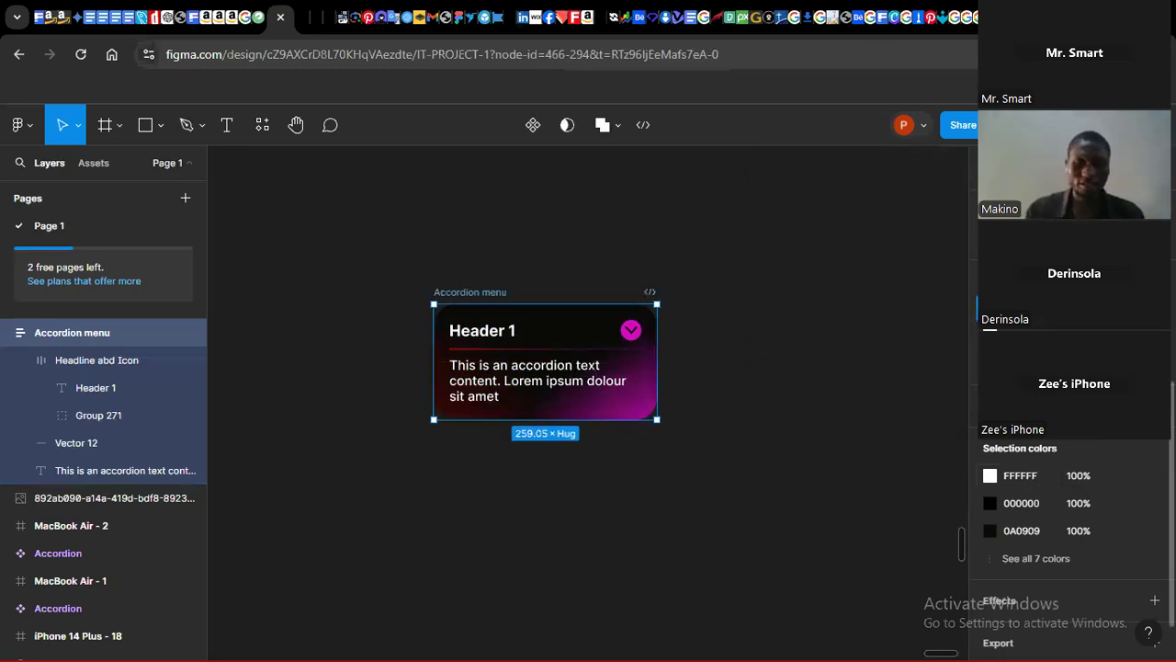
{"action": "left_click", "coordinate": [1127, 308]}
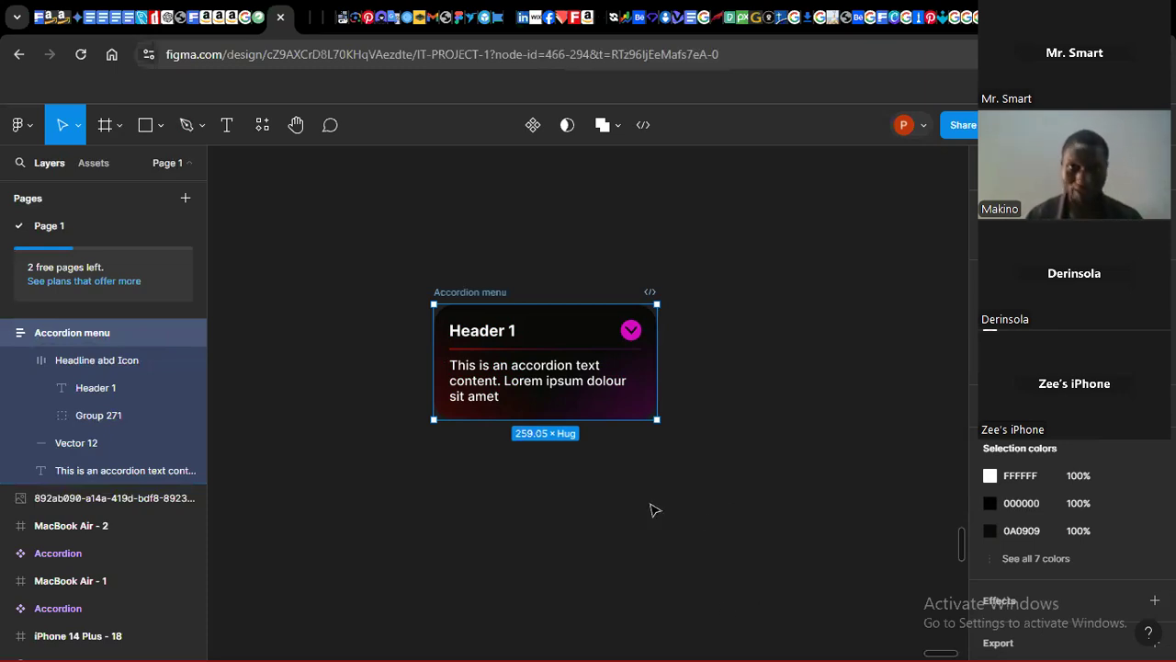
{"action": "left_click", "coordinate": [718, 589]}
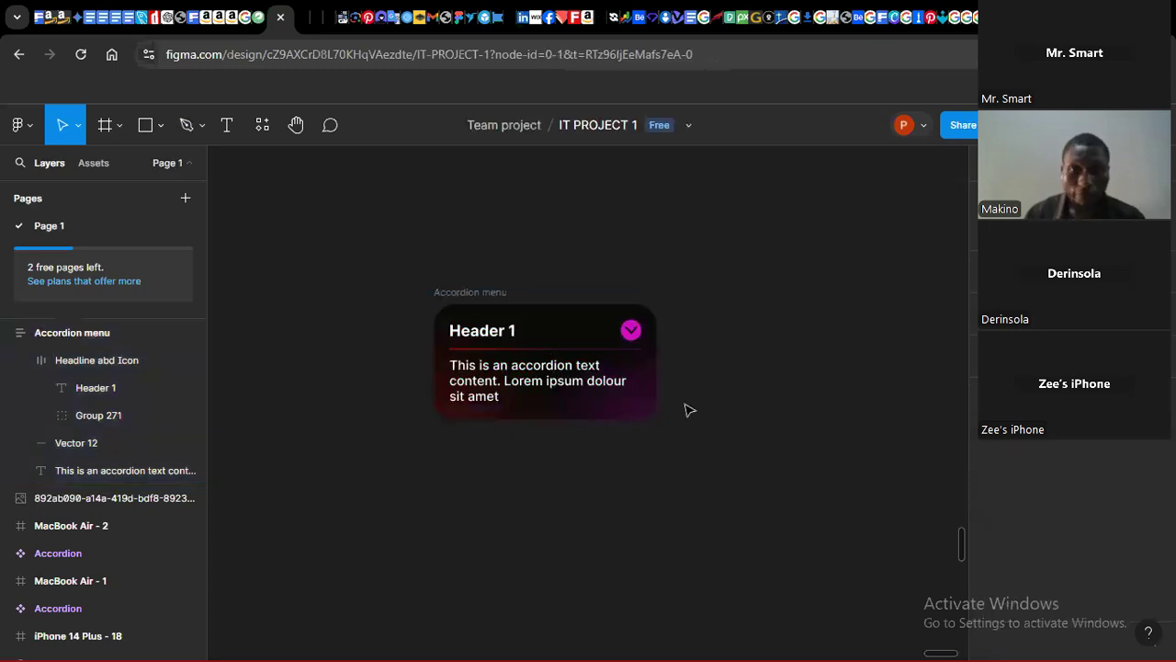
Step: Duplicate the Accordion menu frame and move the copy up and to the right
{"action": "left_click", "coordinate": [464, 294]}
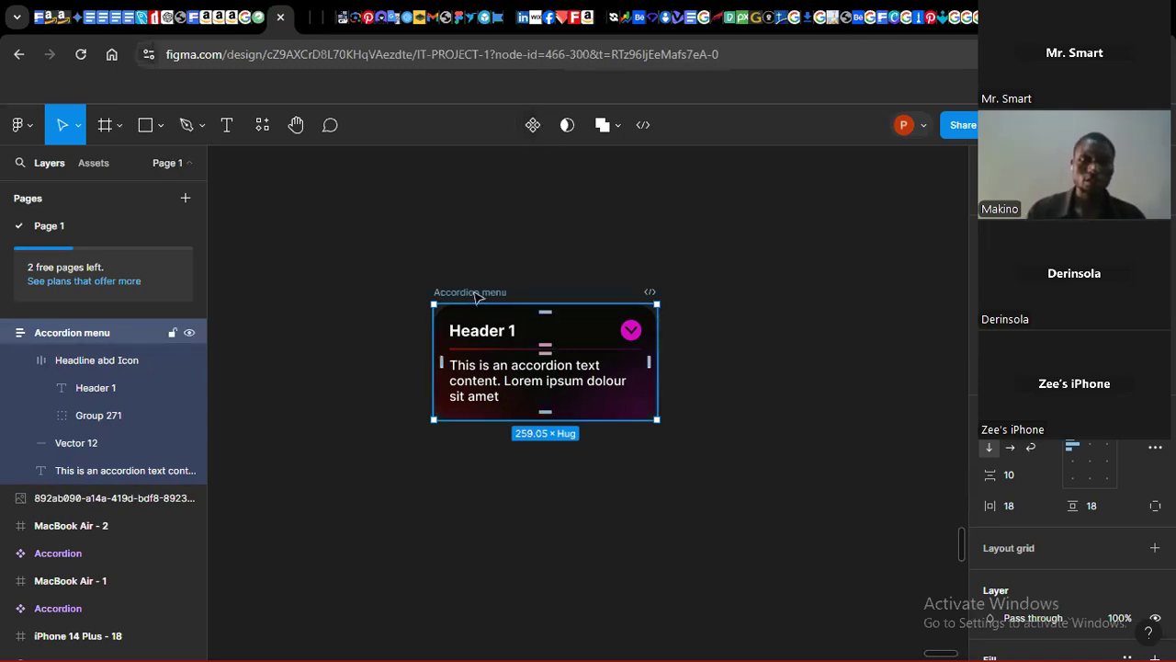
{"action": "key", "text": "ctrl+d"}
{"action": "left_click_drag", "start_coordinate": [749, 299], "coordinate": [838, 170]}
{"action": "left_click", "coordinate": [588, 205]}
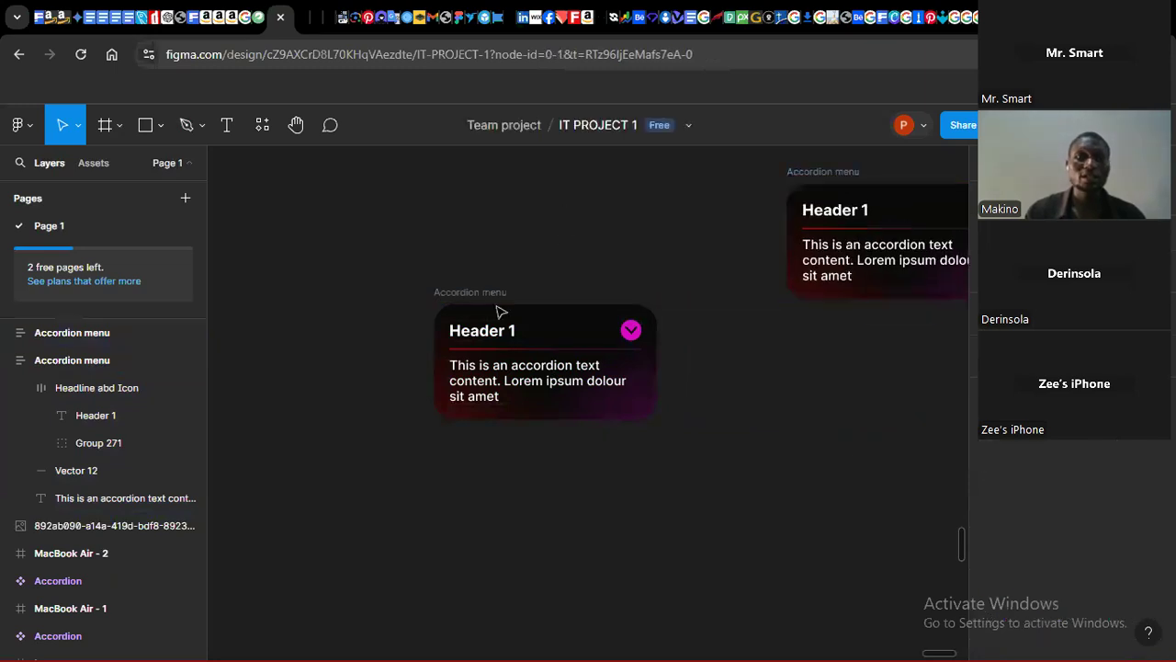
Step: Make the original Accordion menu frame a component and add a second variant below it
{"action": "left_click", "coordinate": [474, 297]}
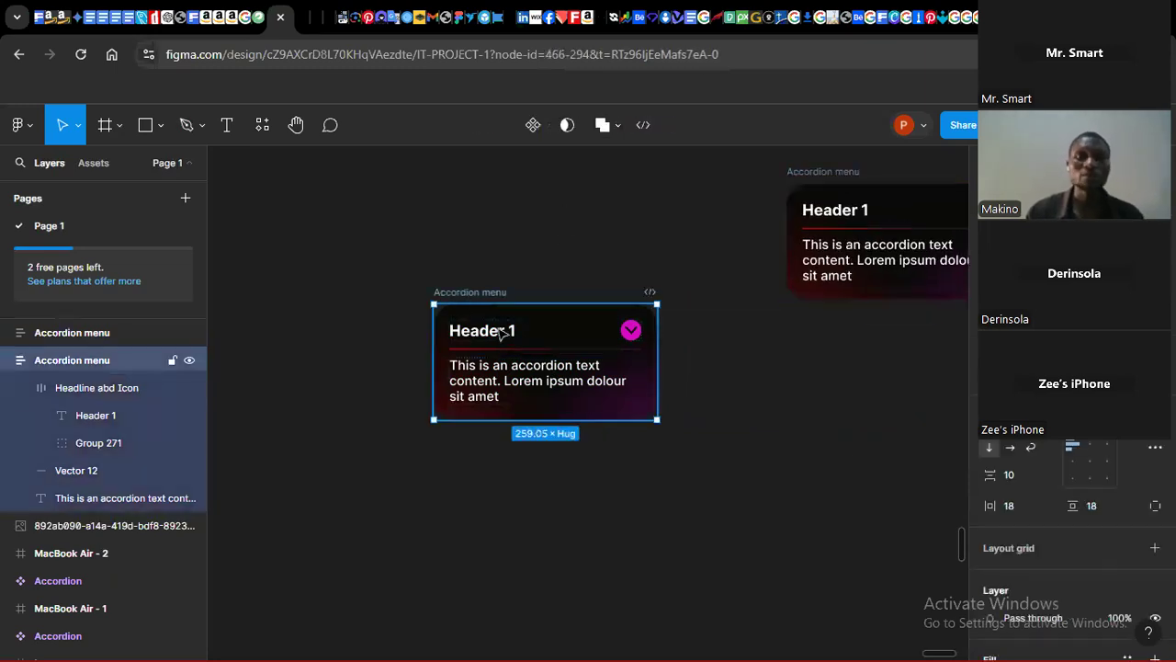
{"action": "left_click", "coordinate": [538, 130]}
{"action": "left_click", "coordinate": [533, 126]}
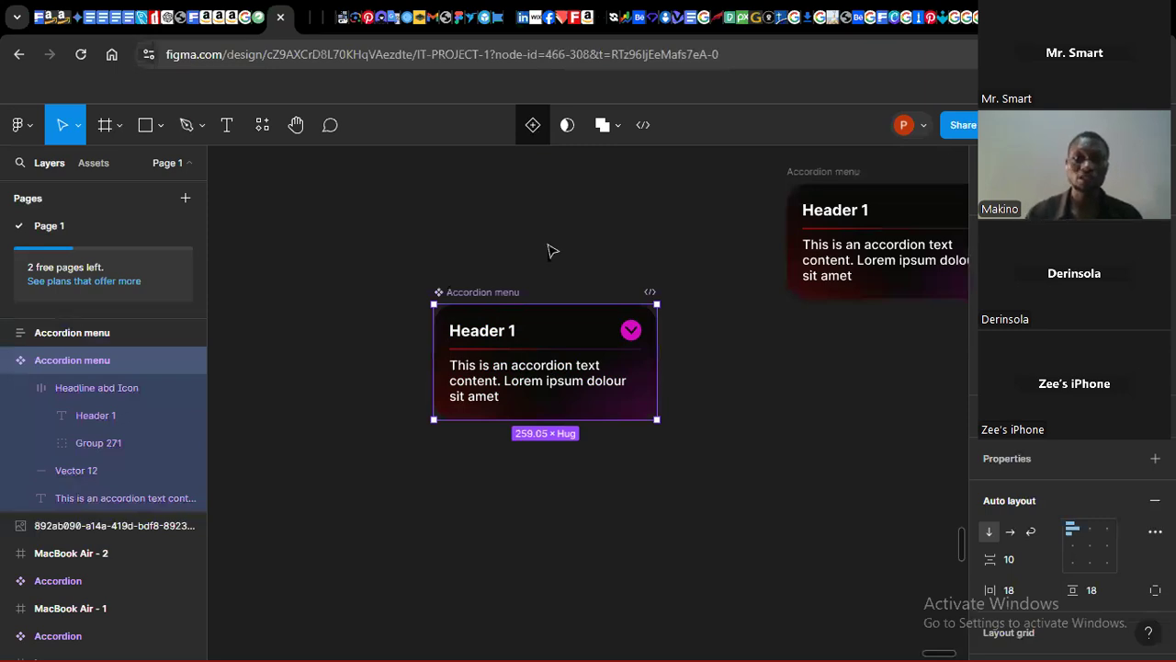
{"action": "left_click", "coordinate": [533, 129]}
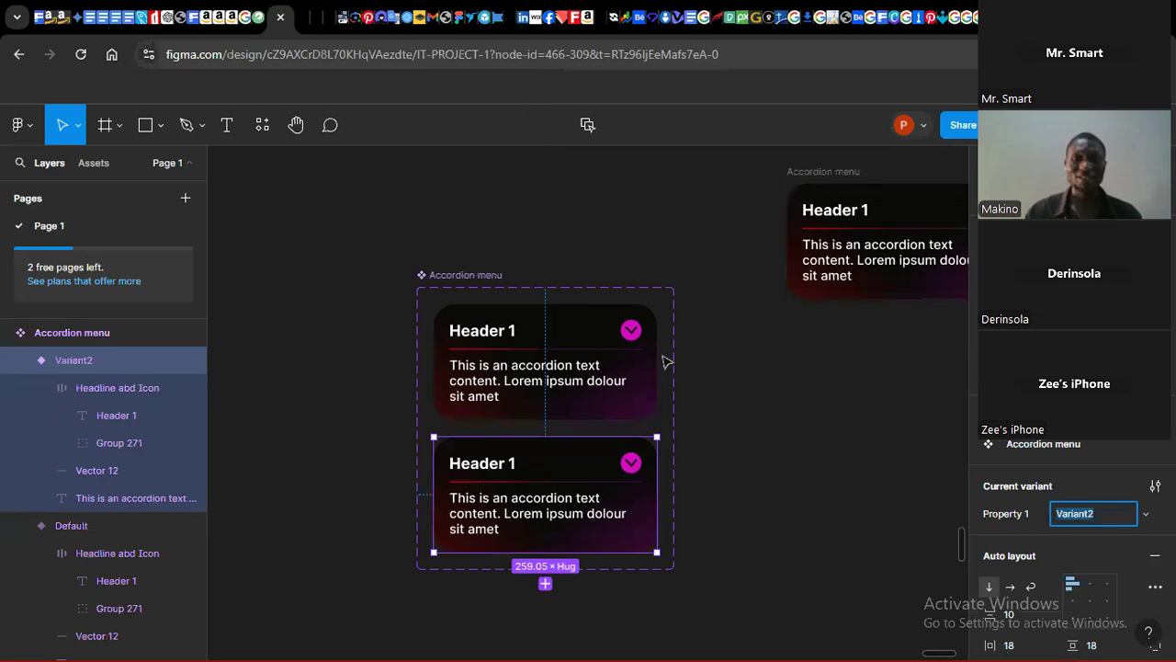
{"action": "left_click", "coordinate": [740, 522]}
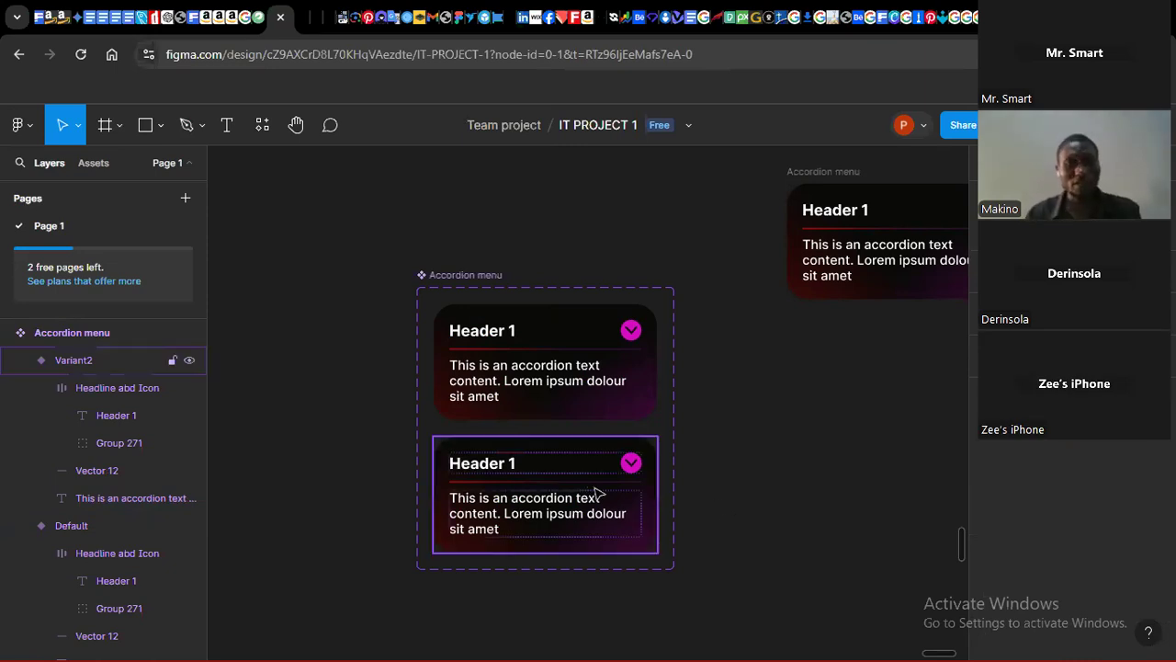
{"action": "left_click", "coordinate": [536, 398]}
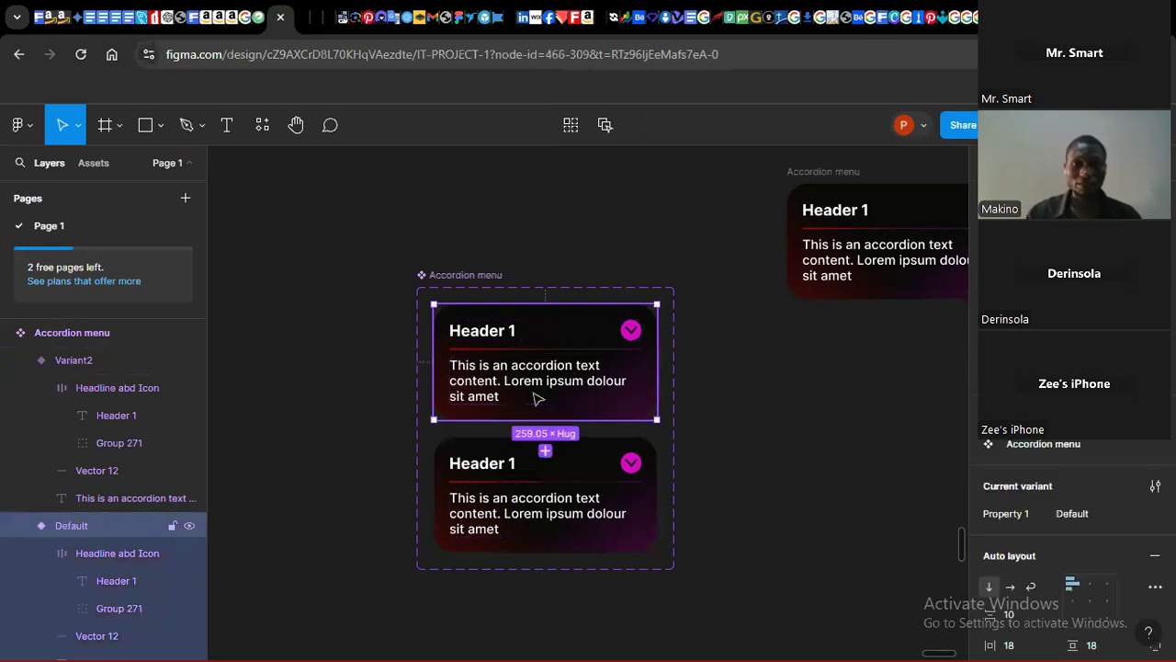
Step: Delete the paragraph text and the gradient divider from the Default variant so it shows only the header
{"action": "double_click", "coordinate": [487, 403]}
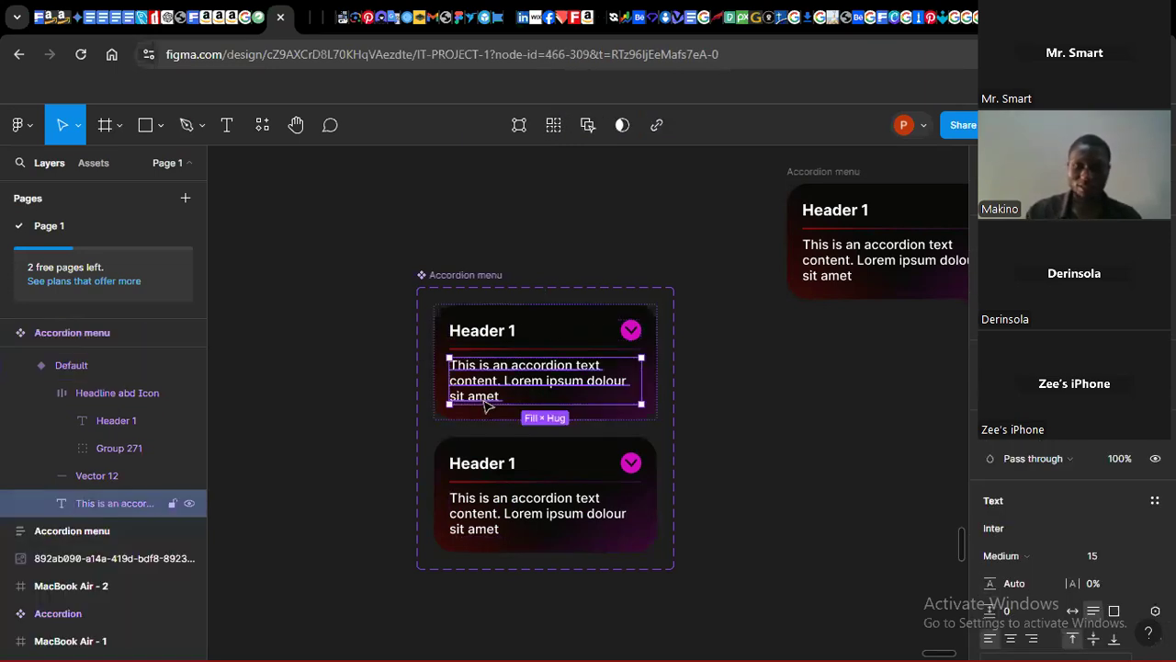
{"action": "key", "text": "Delete"}
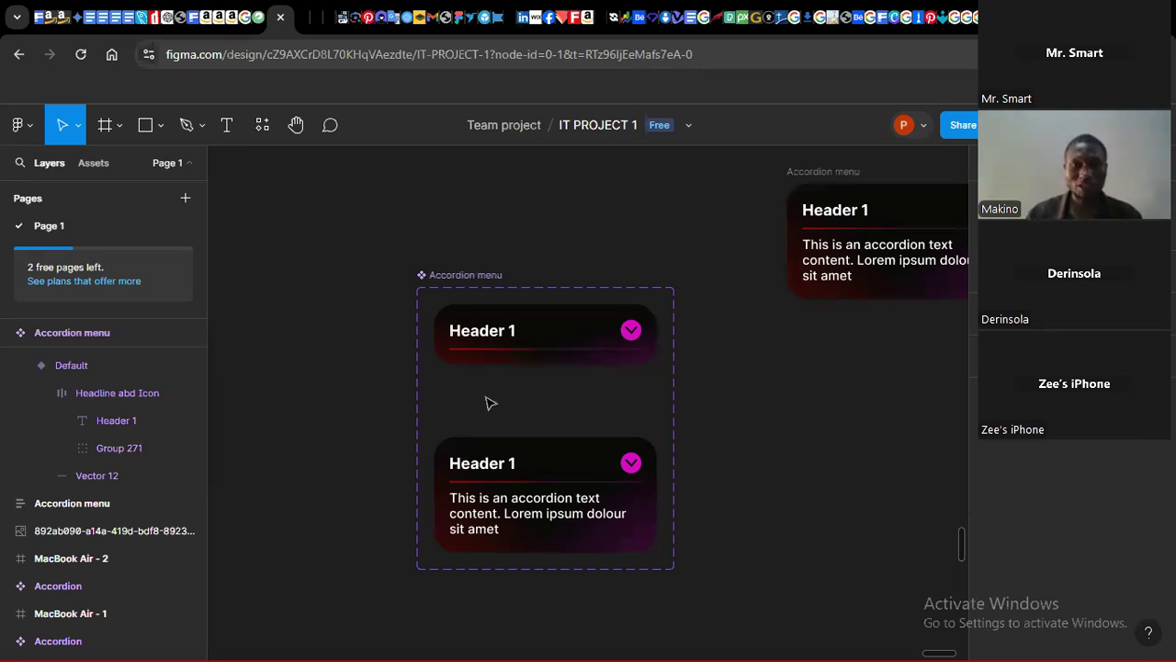
{"action": "double_click", "coordinate": [511, 351]}
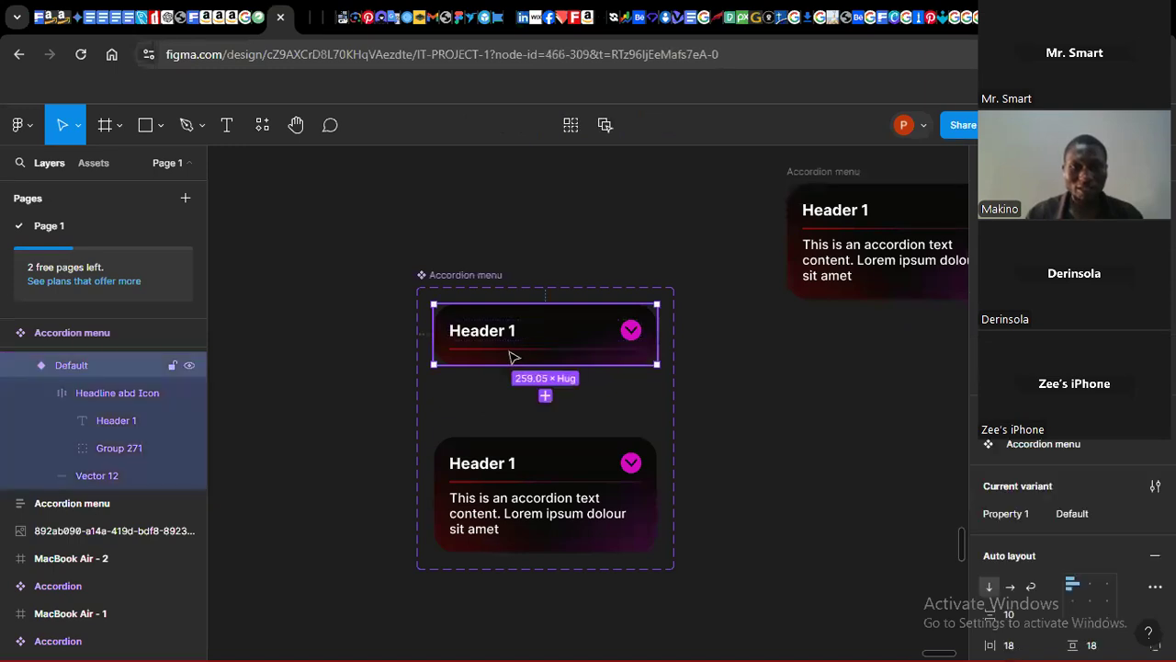
{"action": "key", "text": "Delete"}
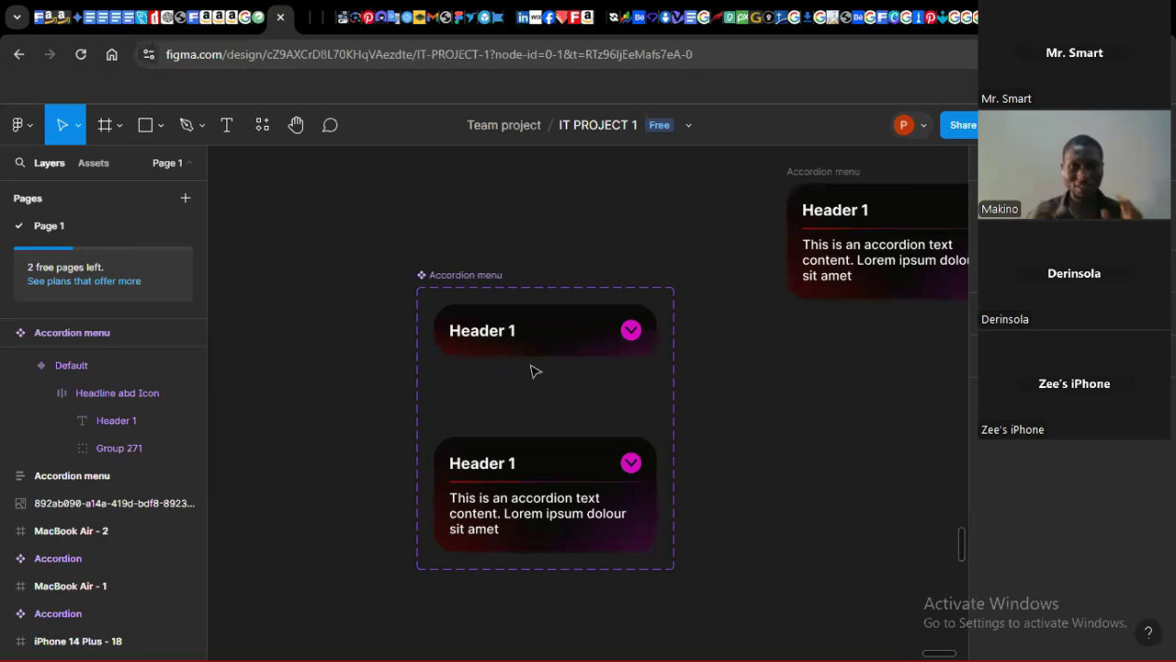
Step: Move Variant2 up beneath the Default variant and shrink the component set to fit both variants
{"action": "left_click", "coordinate": [544, 459]}
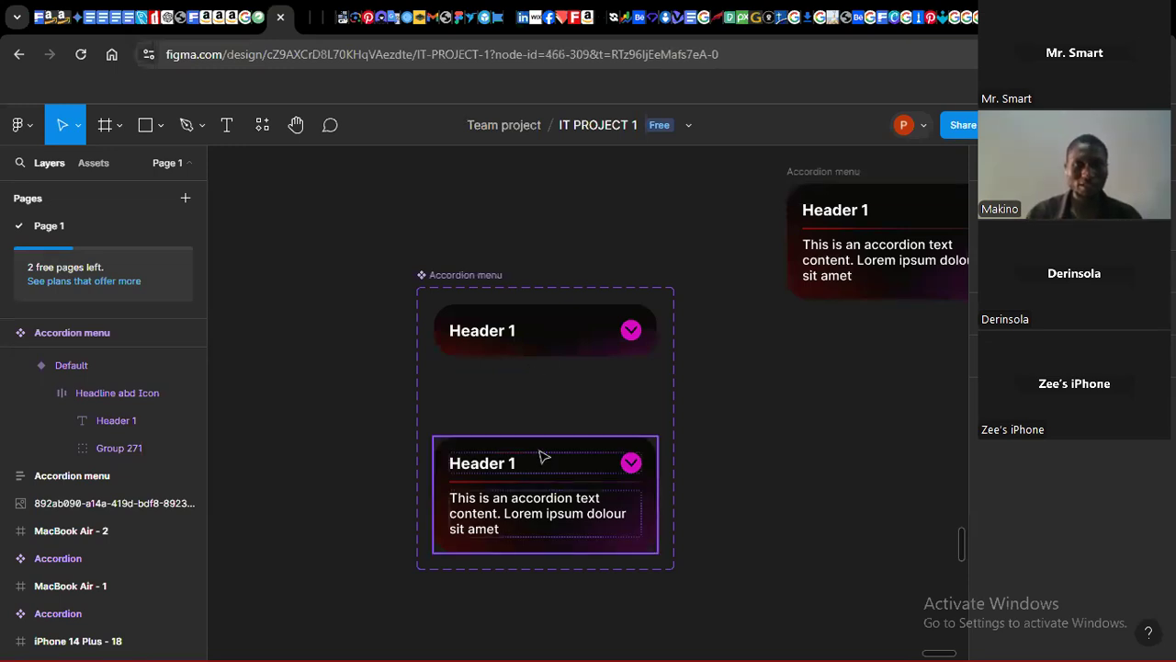
{"action": "left_click_drag", "start_coordinate": [540, 455], "coordinate": [540, 403]}
{"action": "left_click", "coordinate": [432, 274]}
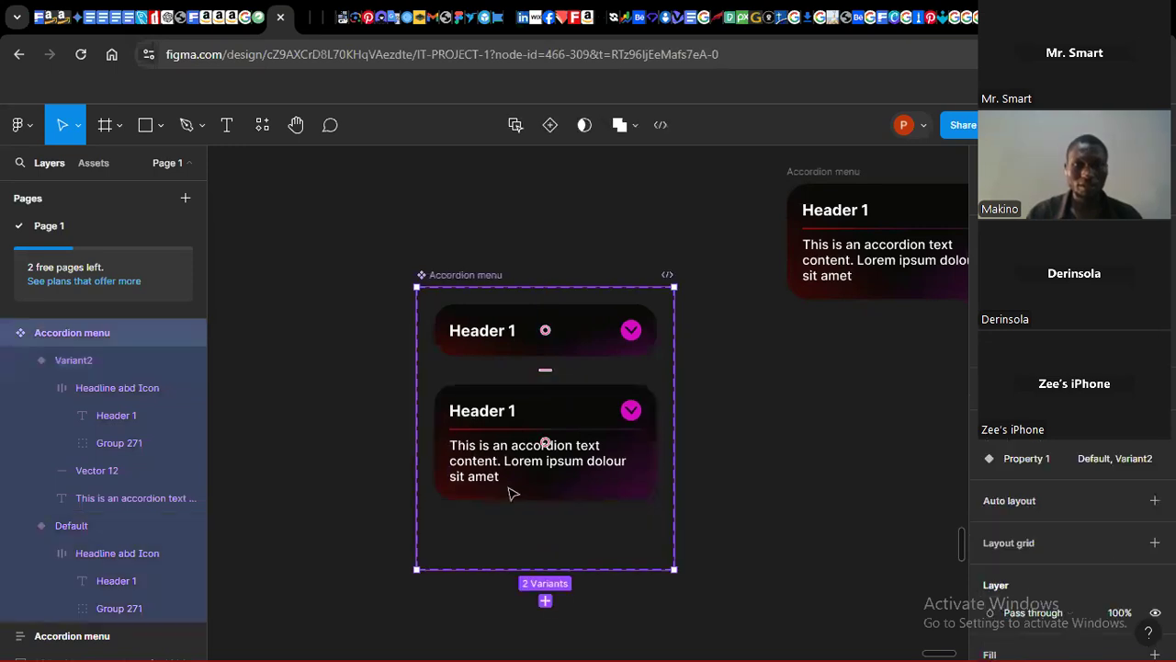
{"action": "left_click_drag", "start_coordinate": [549, 567], "coordinate": [551, 510]}
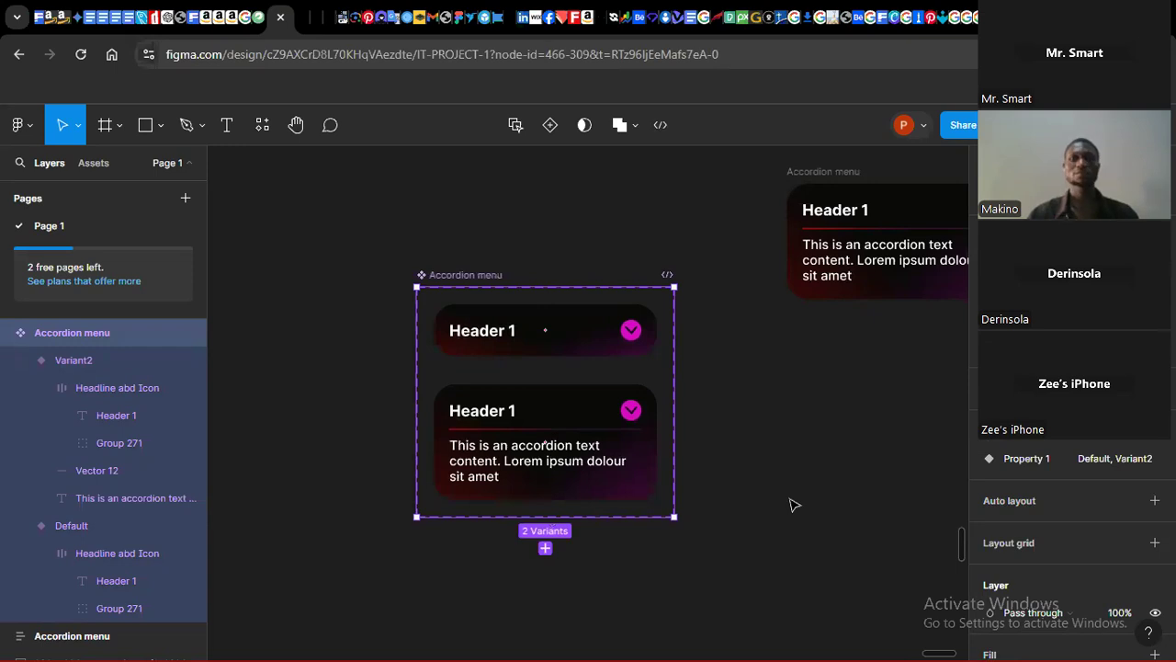
Step: Move the standalone Accordion menu copy further up the canvas, away from the component set
{"action": "left_click", "coordinate": [796, 502]}
{"action": "left_click", "coordinate": [803, 204]}
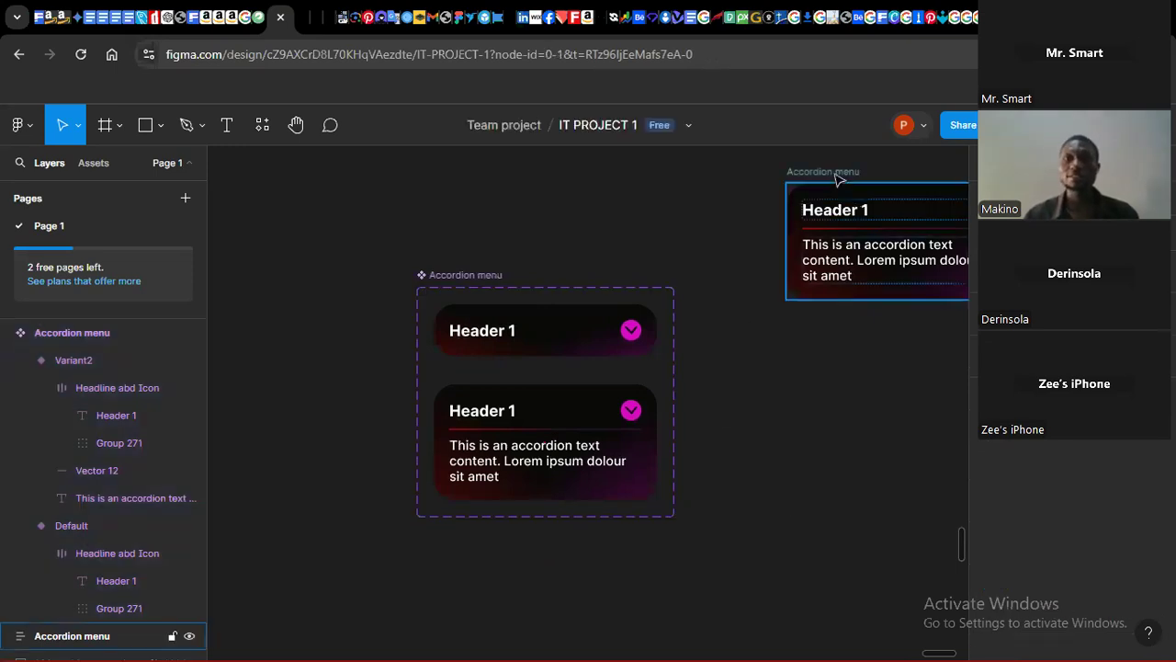
{"action": "left_click_drag", "start_coordinate": [835, 158], "coordinate": [833, 94]}
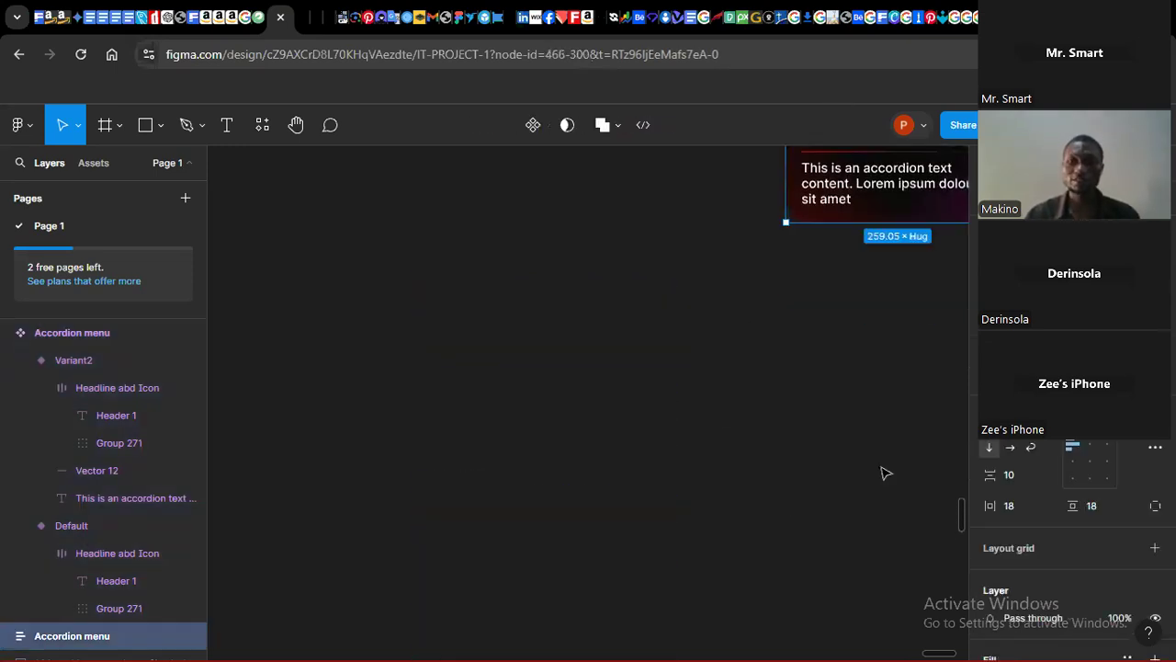
{"action": "left_click_drag", "start_coordinate": [964, 506], "coordinate": [966, 535]}
{"action": "left_click_drag", "start_coordinate": [936, 658], "coordinate": [938, 656]}
{"action": "left_click", "coordinate": [754, 381]}
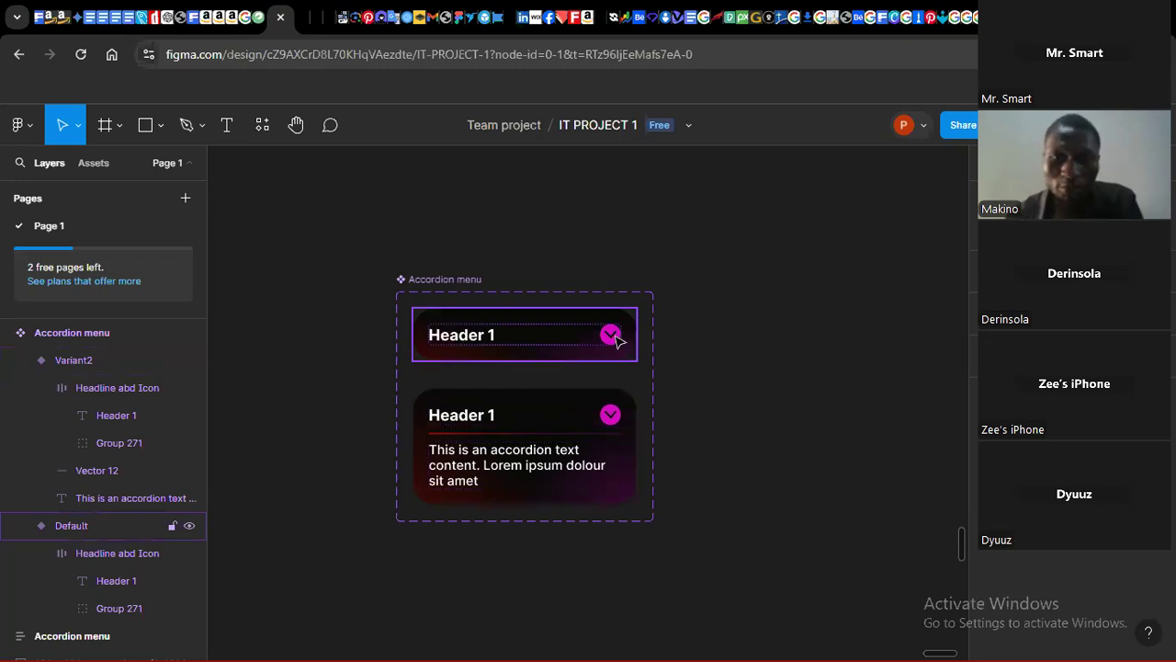
Step: Rotate the chevron icon in Variant2 so it points upward for the open state
{"action": "left_click", "coordinate": [614, 421]}
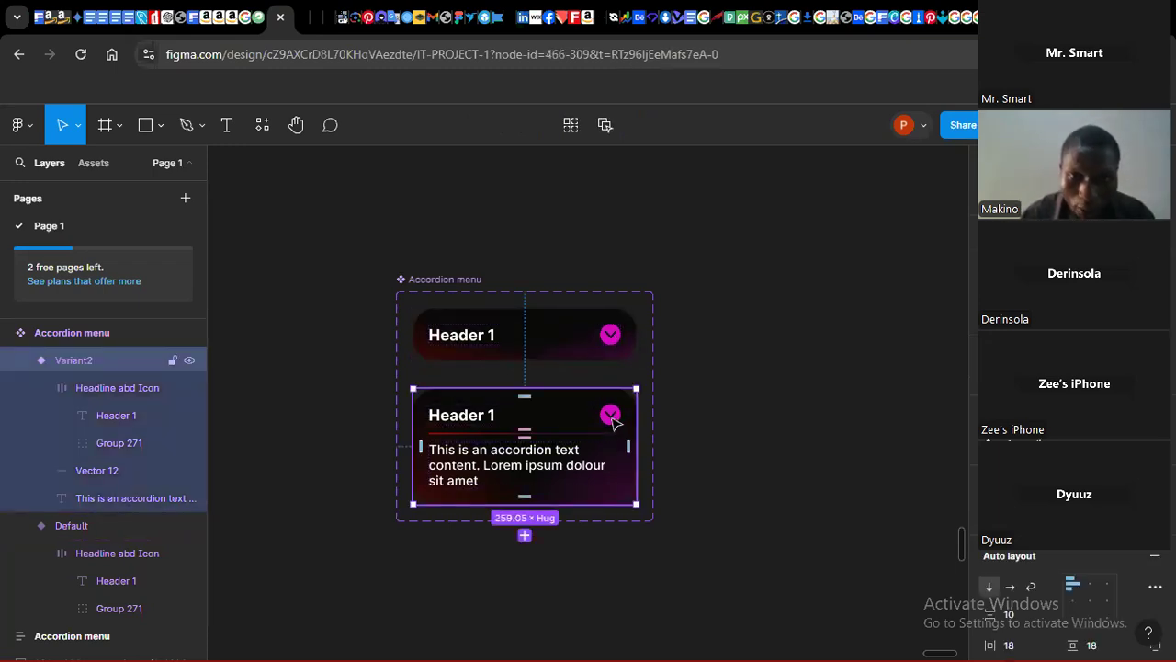
{"action": "double_click", "coordinate": [612, 419]}
{"action": "double_click", "coordinate": [612, 419]}
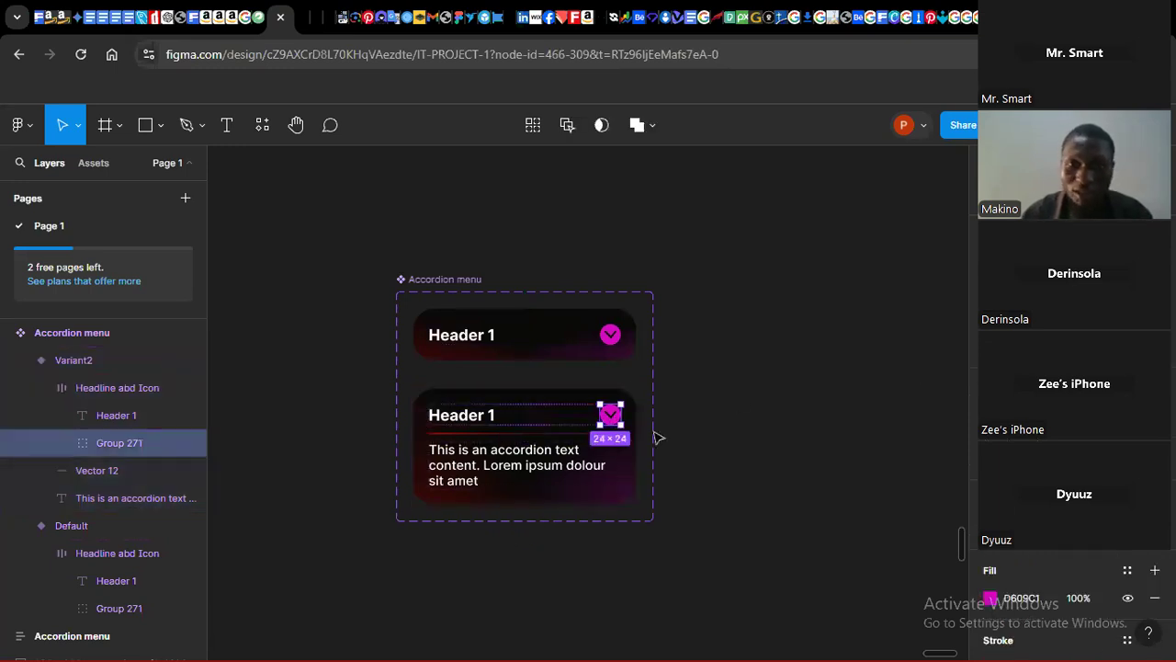
{"action": "left_click_drag", "start_coordinate": [628, 428], "coordinate": [588, 391]}
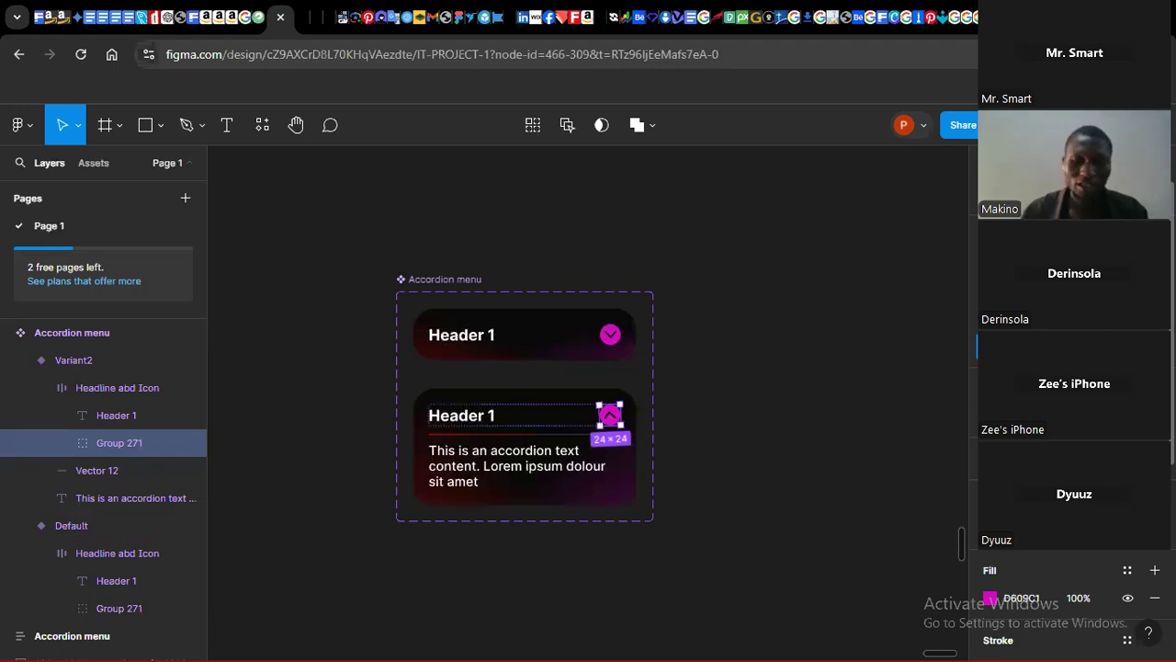
{"action": "key", "text": "ctrl+z"}
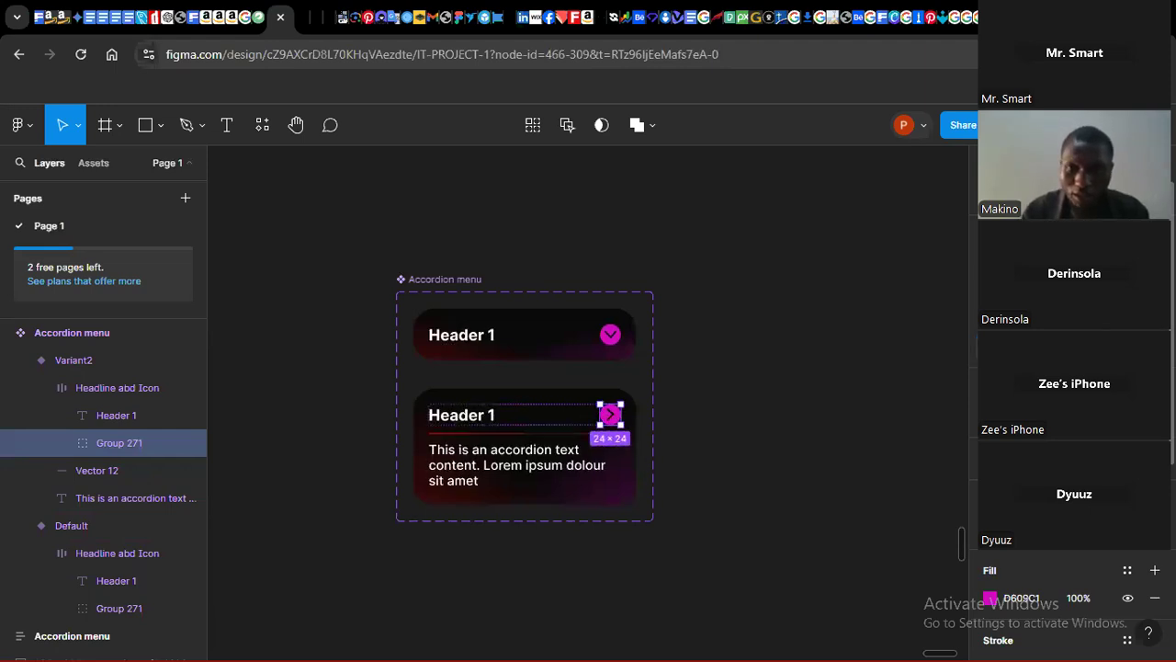
{"action": "key", "text": "ctrl+z"}
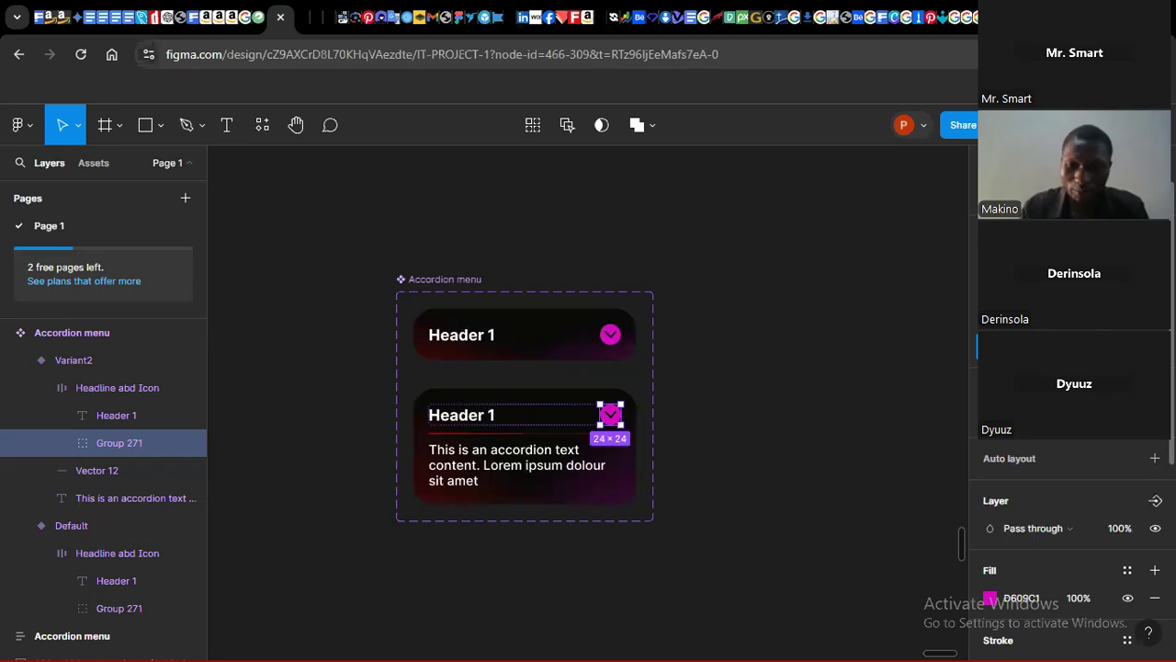
{"action": "key", "text": "Return"}
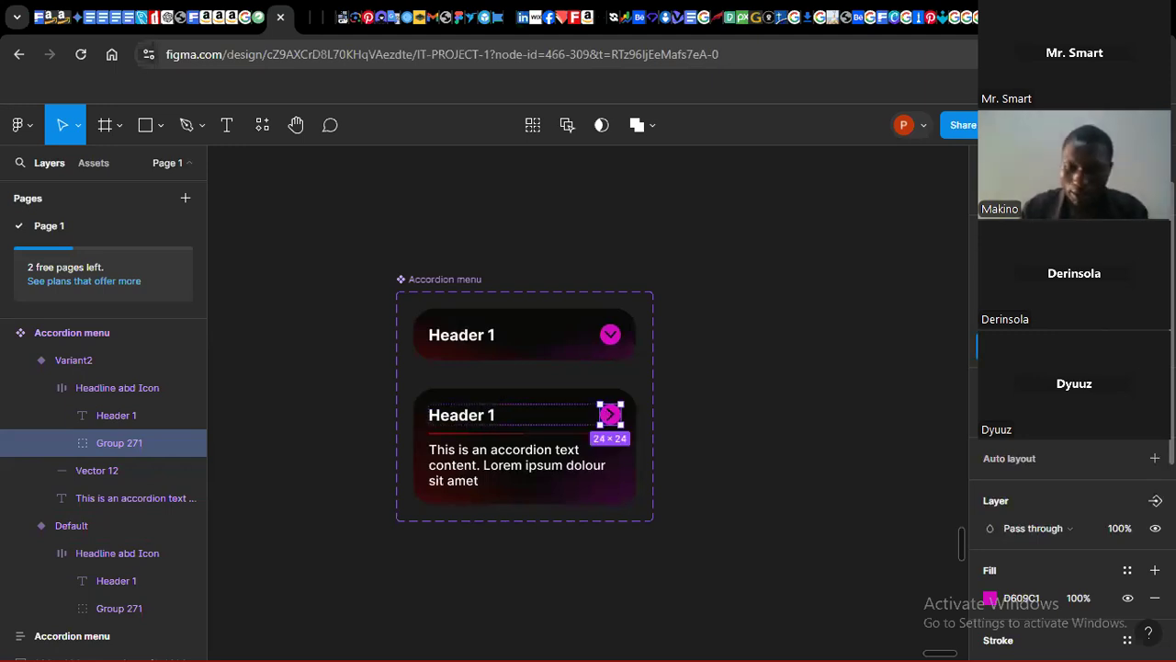
{"action": "key", "text": "Return"}
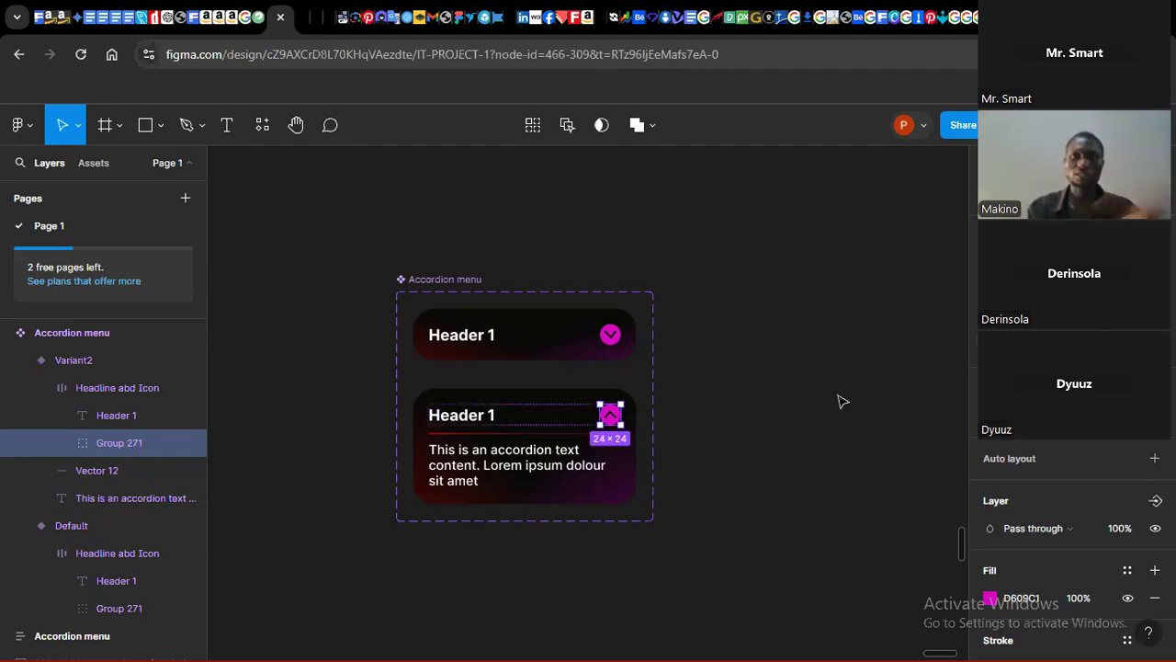
{"action": "left_click", "coordinate": [809, 395]}
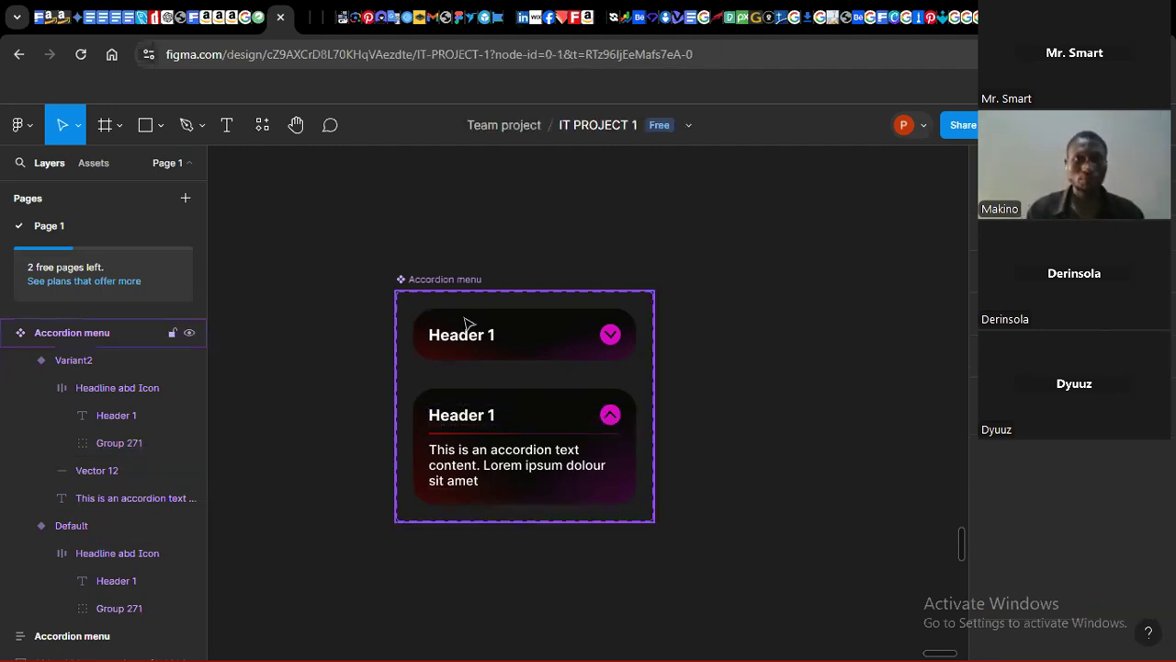
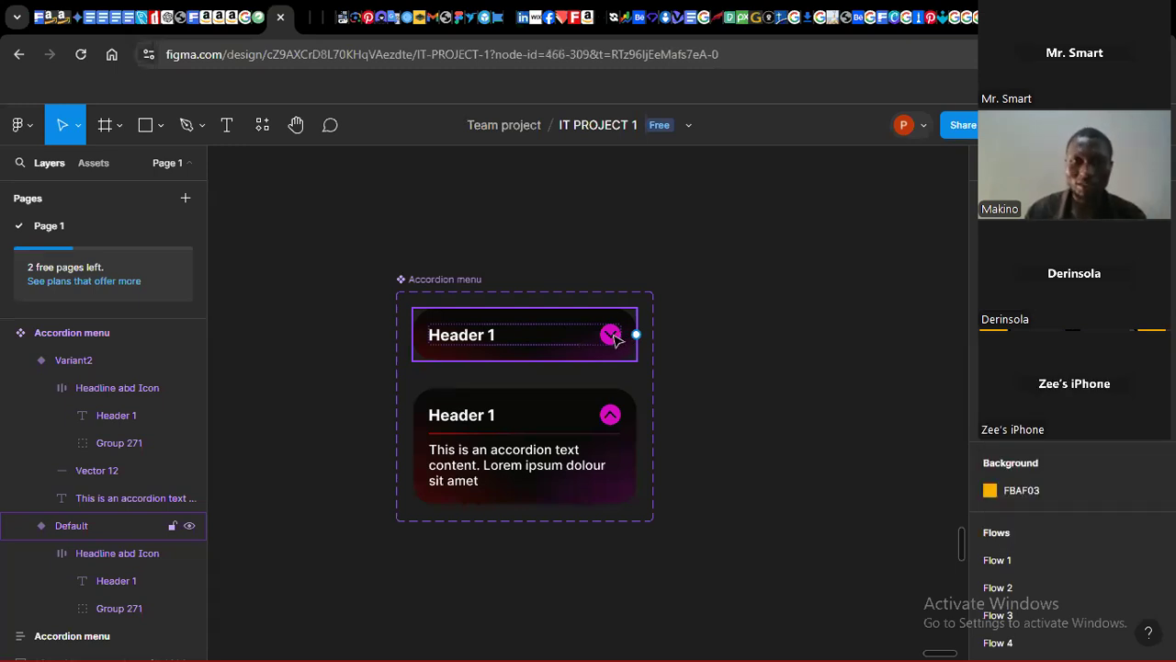
Step: Add an on-click interaction from the Default variant's header to change to Variant2 using Smart animate
{"action": "left_click", "coordinate": [614, 339]}
{"action": "left_click", "coordinate": [615, 340]}
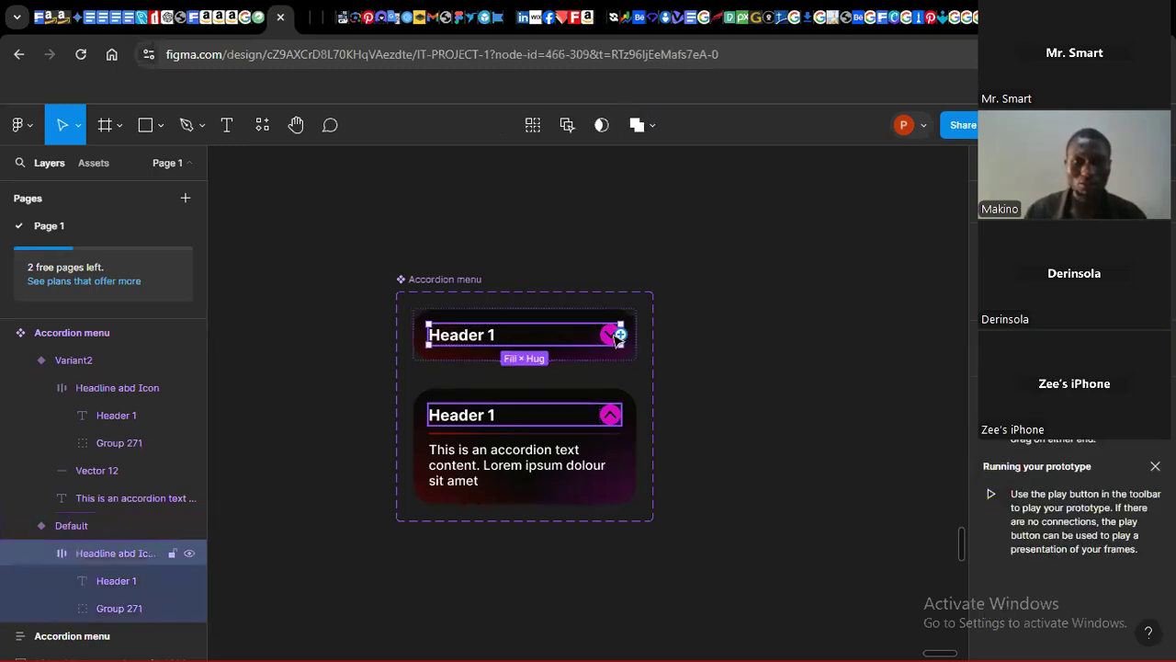
{"action": "left_click_drag", "start_coordinate": [620, 336], "coordinate": [571, 414]}
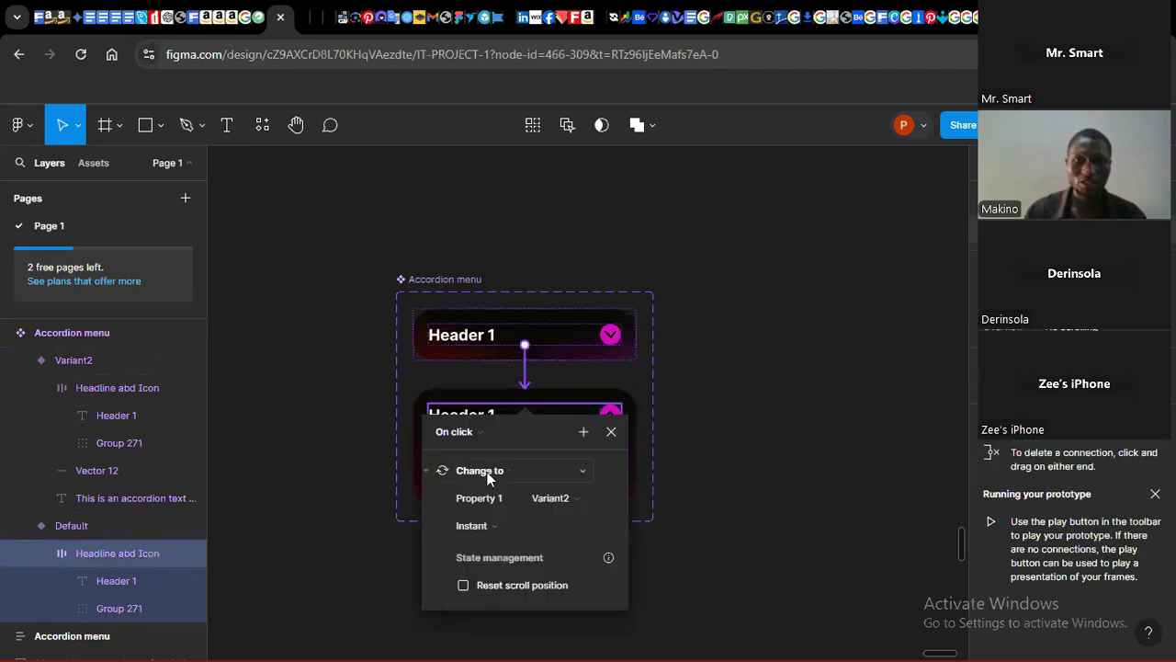
{"action": "left_click", "coordinate": [561, 499]}
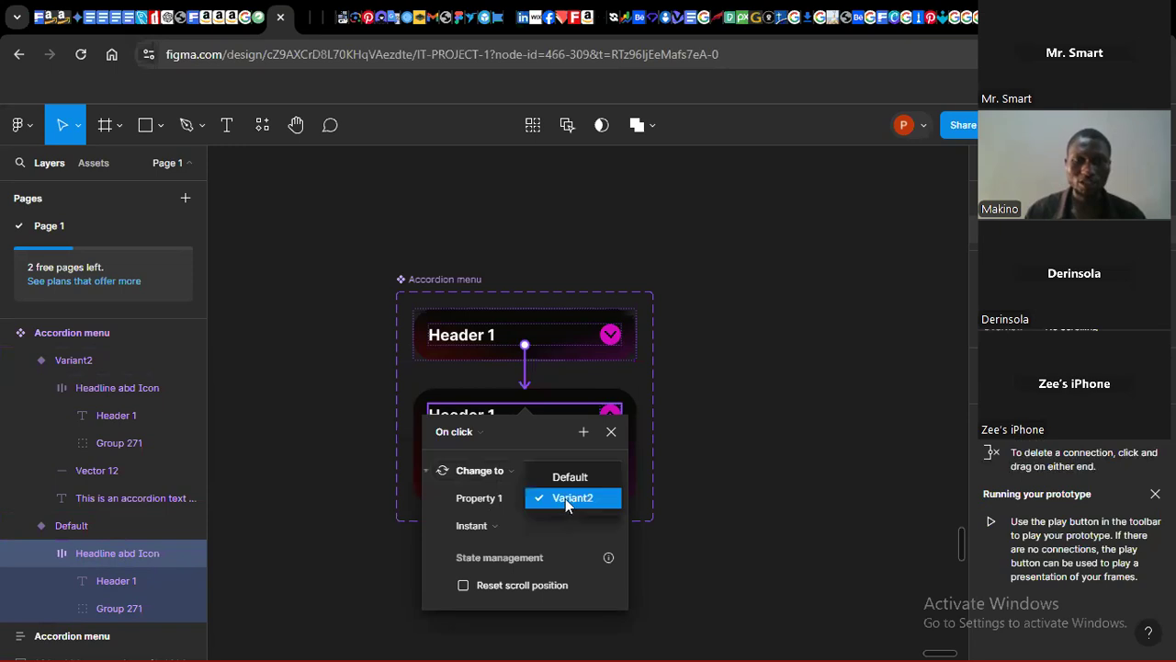
{"action": "left_click", "coordinate": [565, 498]}
{"action": "left_click", "coordinate": [499, 528]}
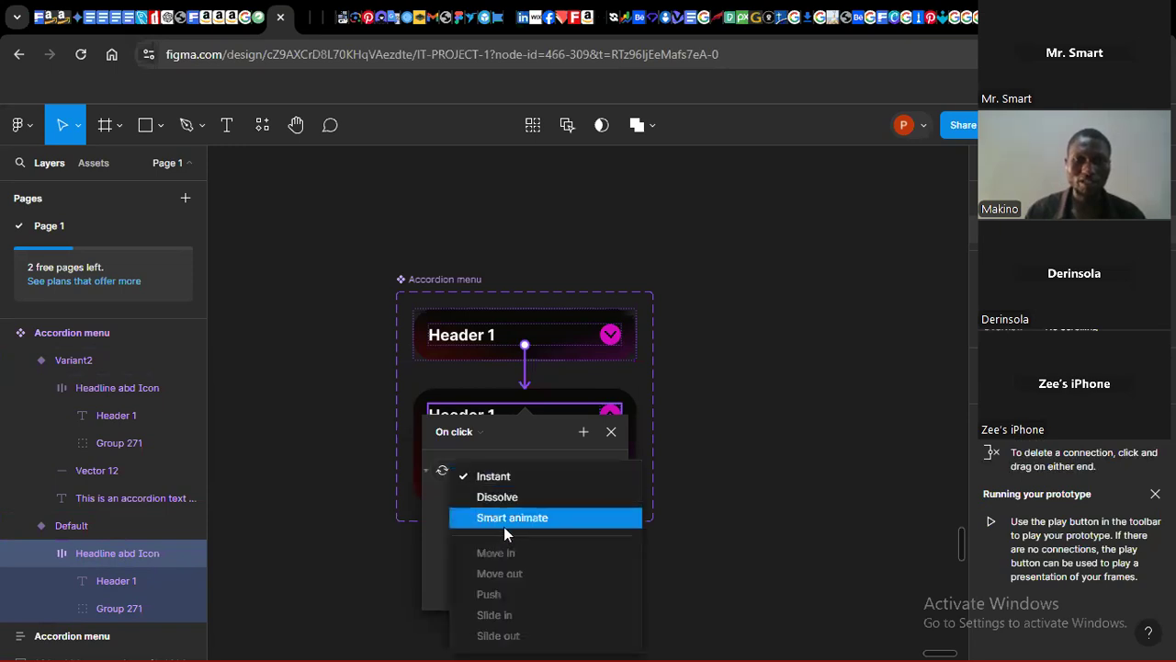
{"action": "left_click", "coordinate": [518, 519]}
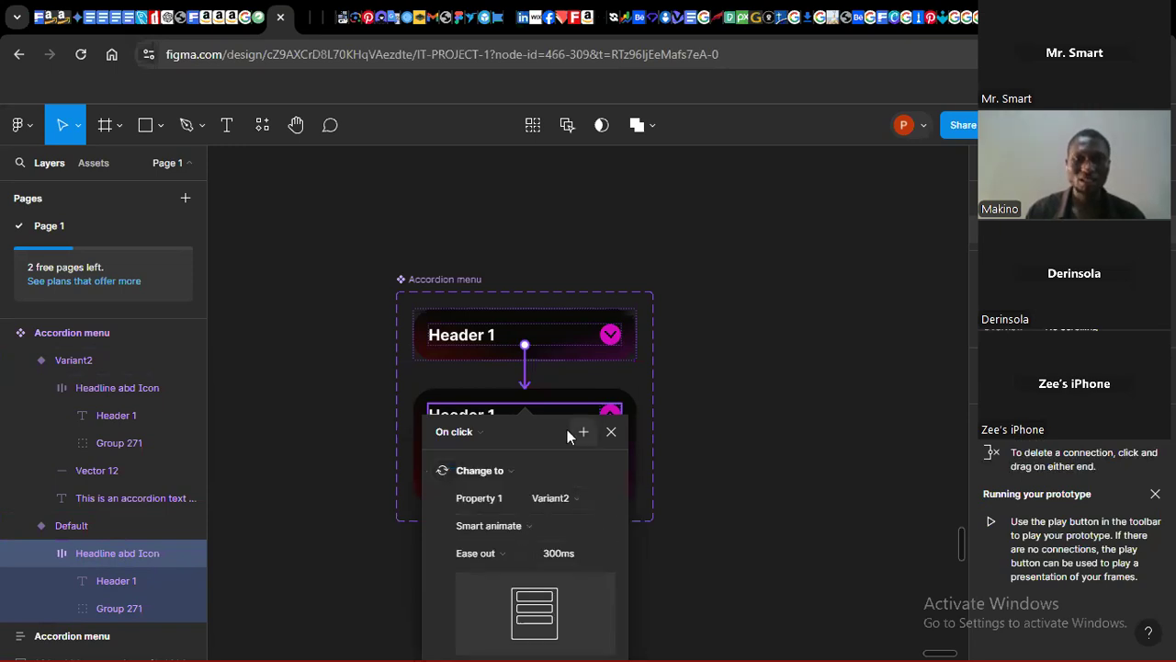
{"action": "left_click_drag", "start_coordinate": [539, 426], "coordinate": [764, 256]}
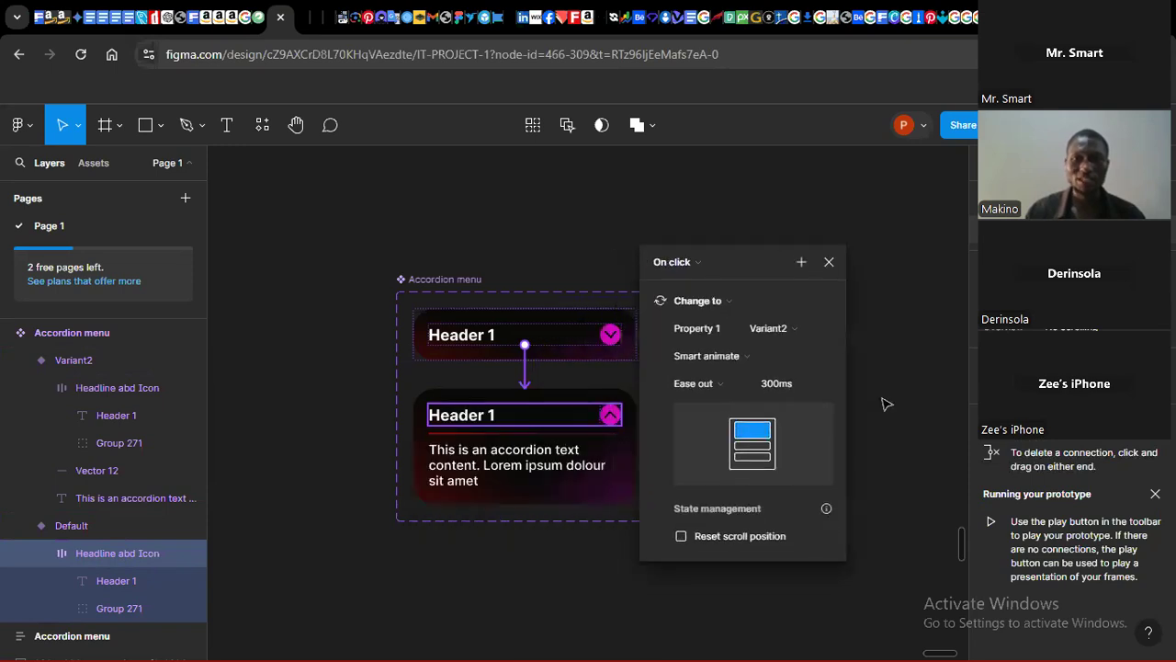
{"action": "left_click", "coordinate": [703, 395]}
Step: Connect Variant2's chevron icon back to the Default variant with an on-click Change to interaction using Smart animate
{"action": "left_click", "coordinate": [593, 419]}
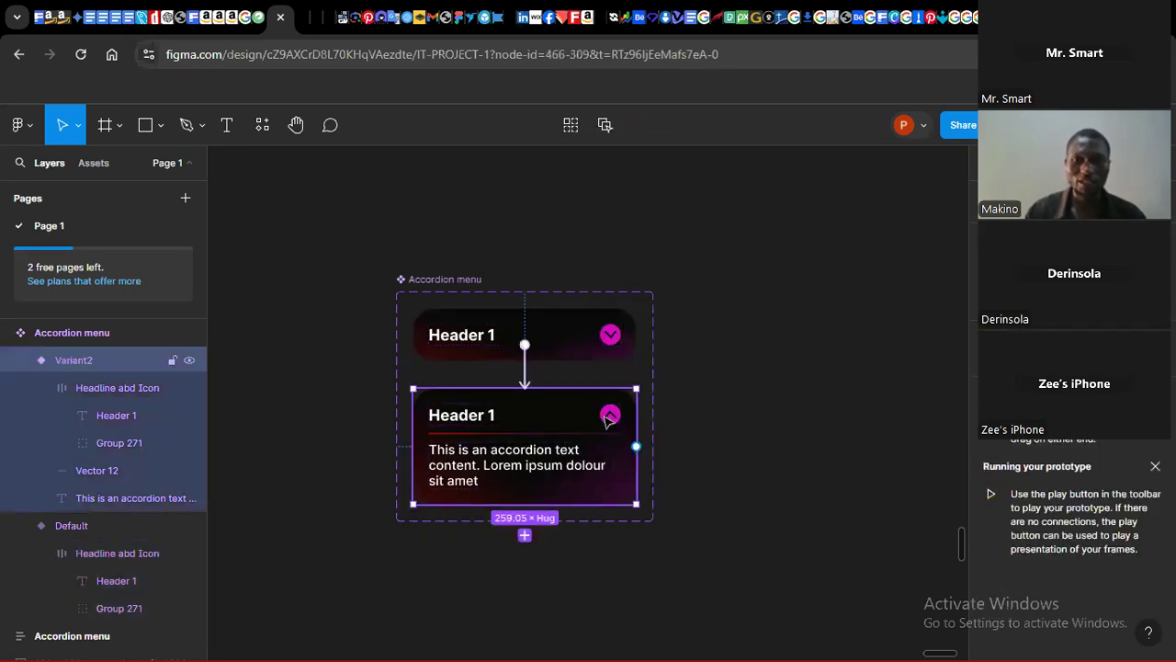
{"action": "double_click", "coordinate": [607, 419]}
{"action": "double_click", "coordinate": [607, 419]}
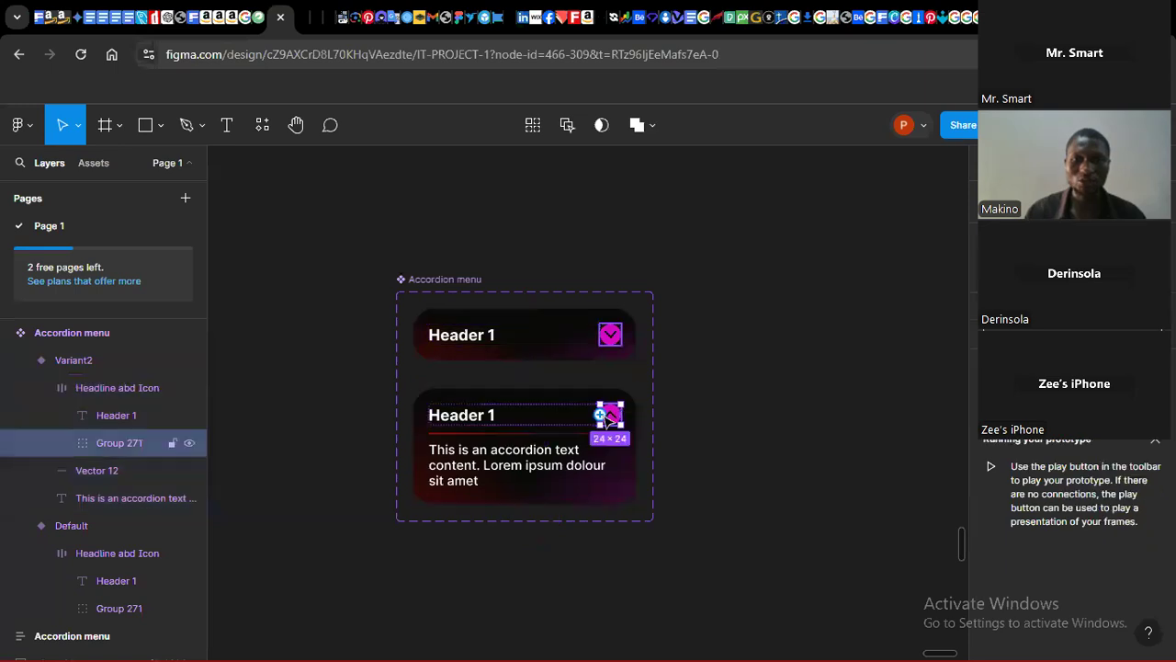
{"action": "left_click_drag", "start_coordinate": [599, 415], "coordinate": [576, 347]}
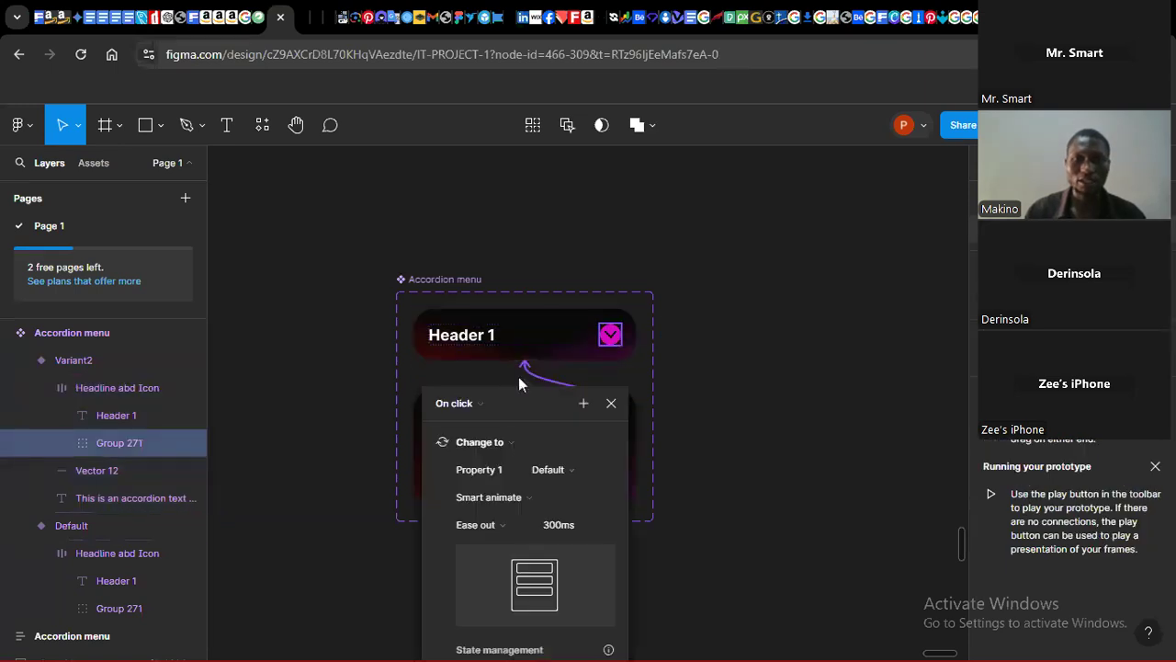
{"action": "left_click", "coordinate": [578, 470]}
{"action": "left_click", "coordinate": [578, 469]}
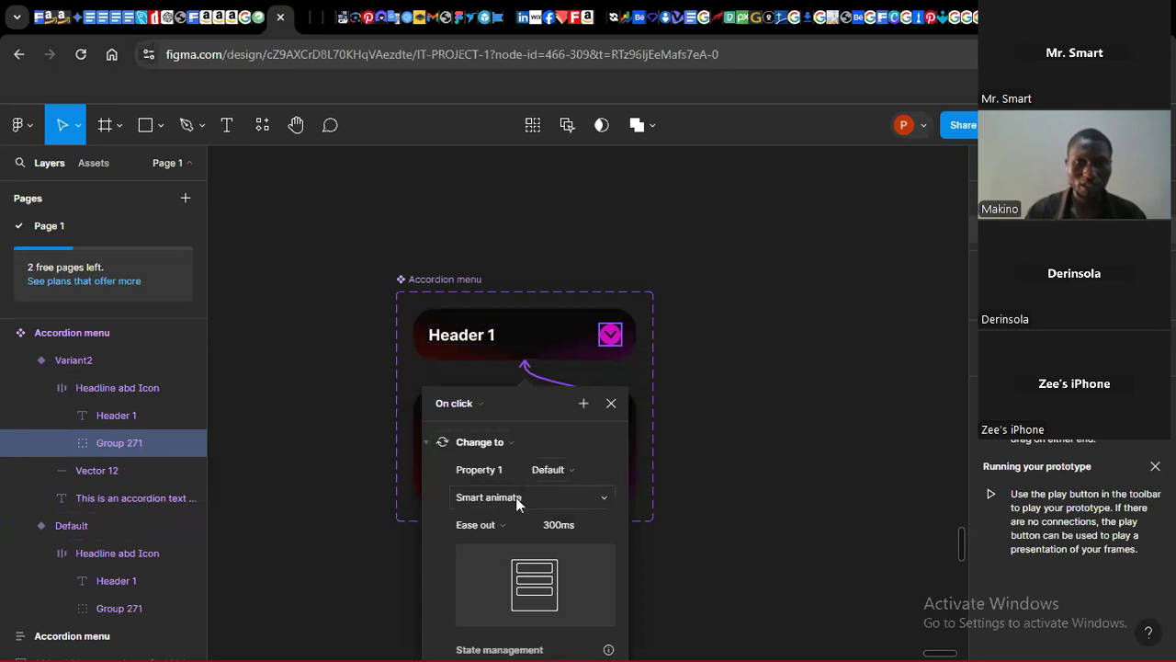
{"action": "left_click", "coordinate": [724, 536]}
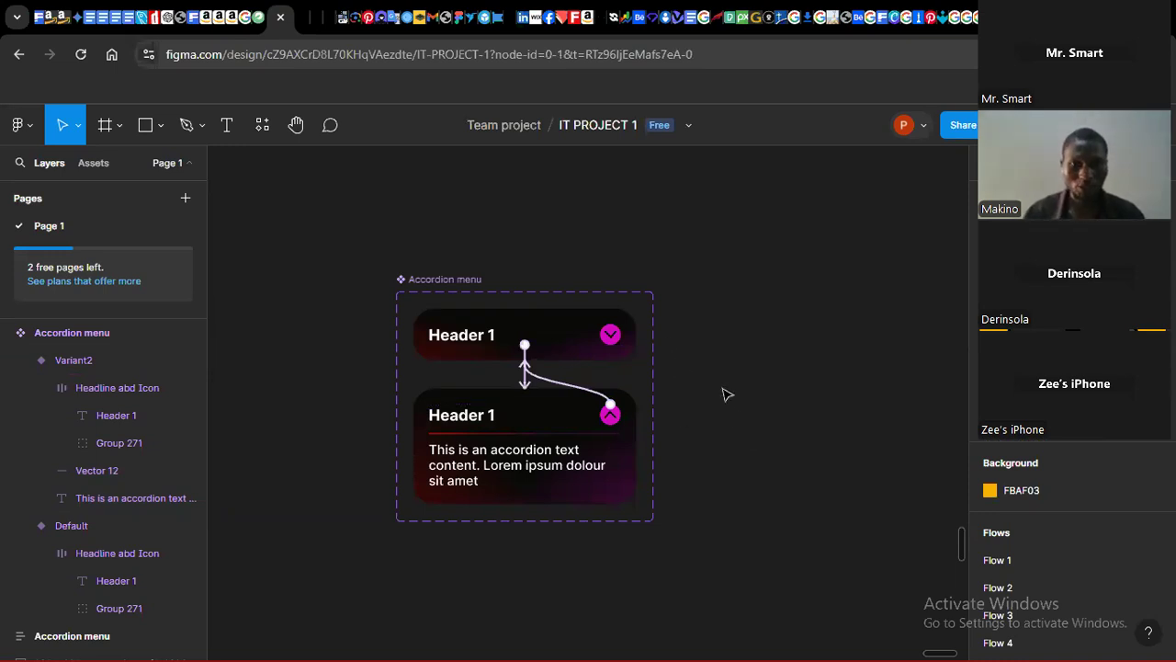
Step: Move the Accordion menu component set up and to the left on the canvas
{"action": "left_click", "coordinate": [438, 277]}
{"action": "left_click_drag", "start_coordinate": [439, 278], "coordinate": [360, 220]}
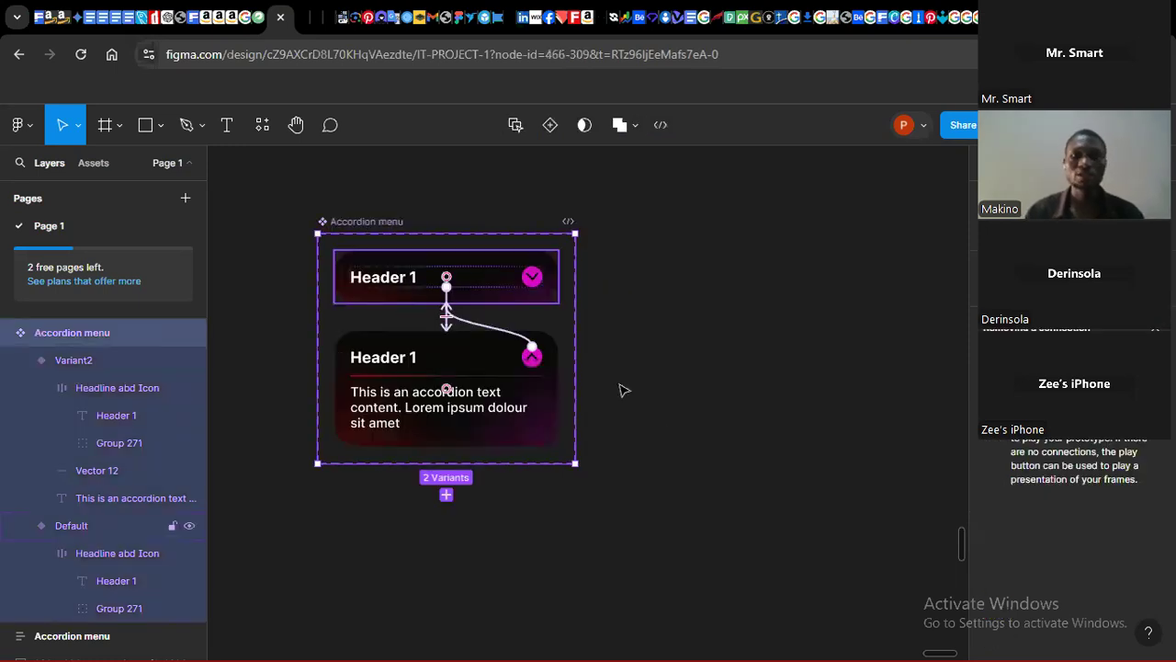
Step: Create a new MacBook Air frame of 1280 × 832 beside the component set
{"action": "left_click", "coordinate": [125, 126]}
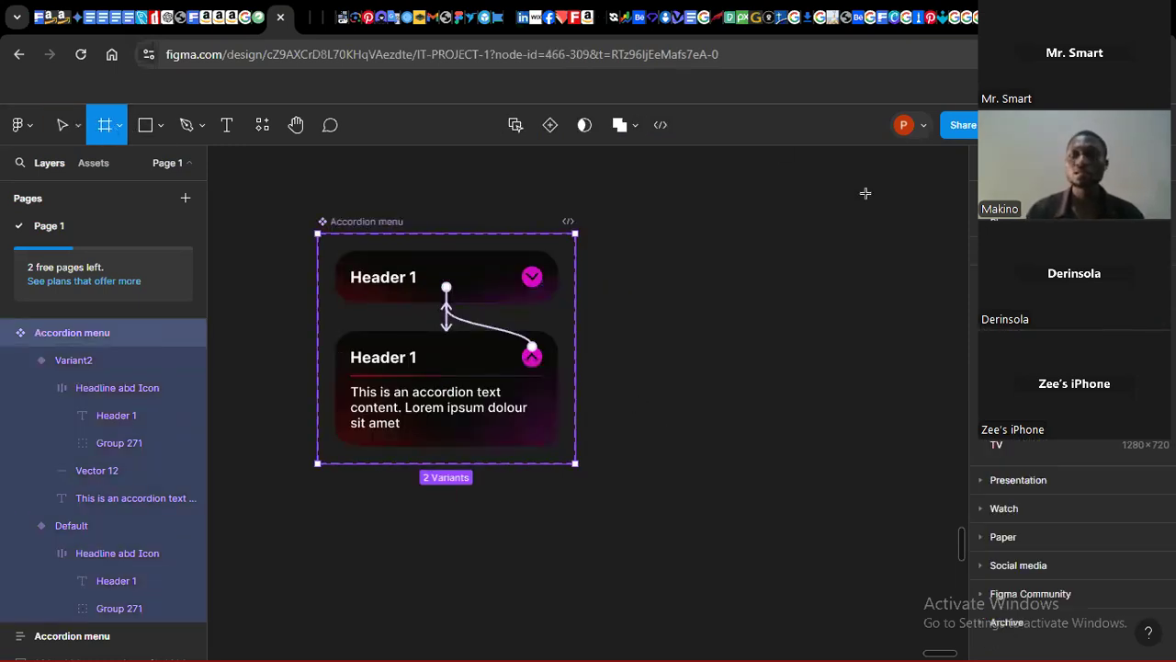
{"action": "left_click", "coordinate": [1034, 306]}
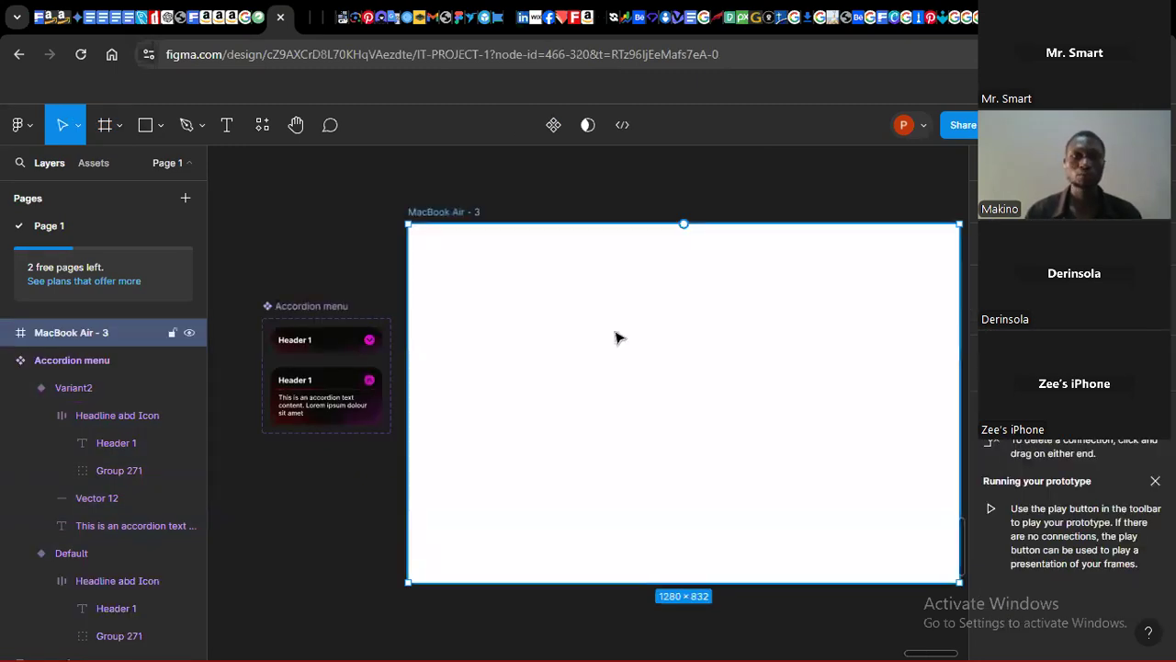
Step: Change the MacBook Air frame's fill to black 000000
{"action": "left_click", "coordinate": [348, 172]}
{"action": "left_click", "coordinate": [549, 371]}
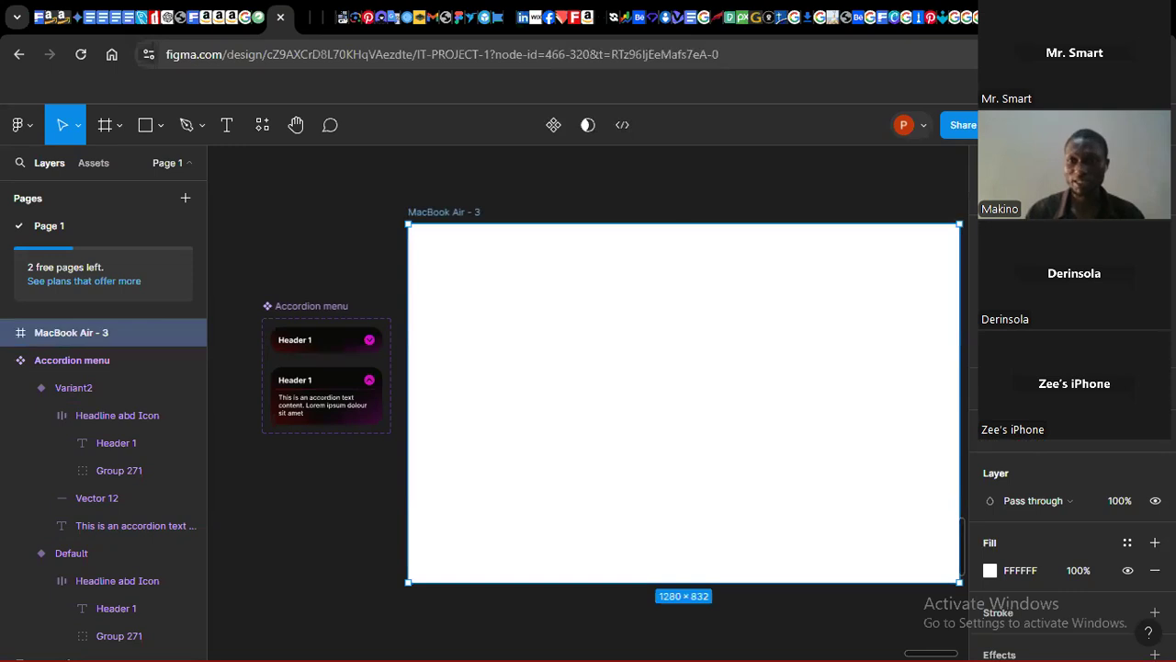
{"action": "left_click", "coordinate": [990, 570]}
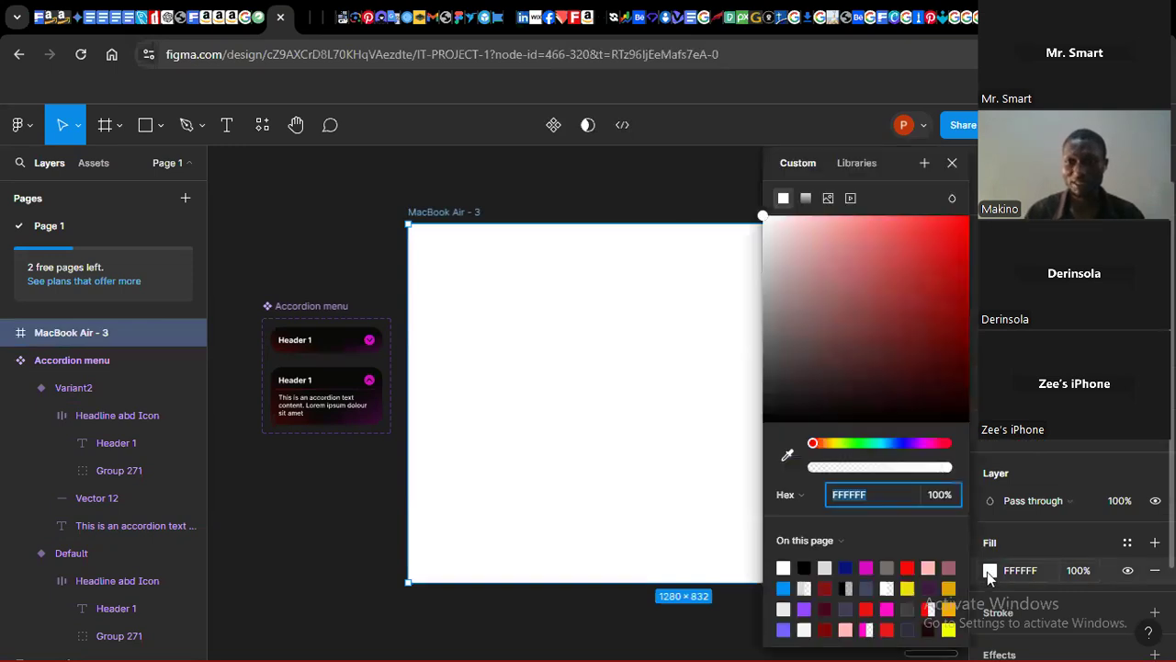
{"action": "left_click", "coordinate": [805, 568]}
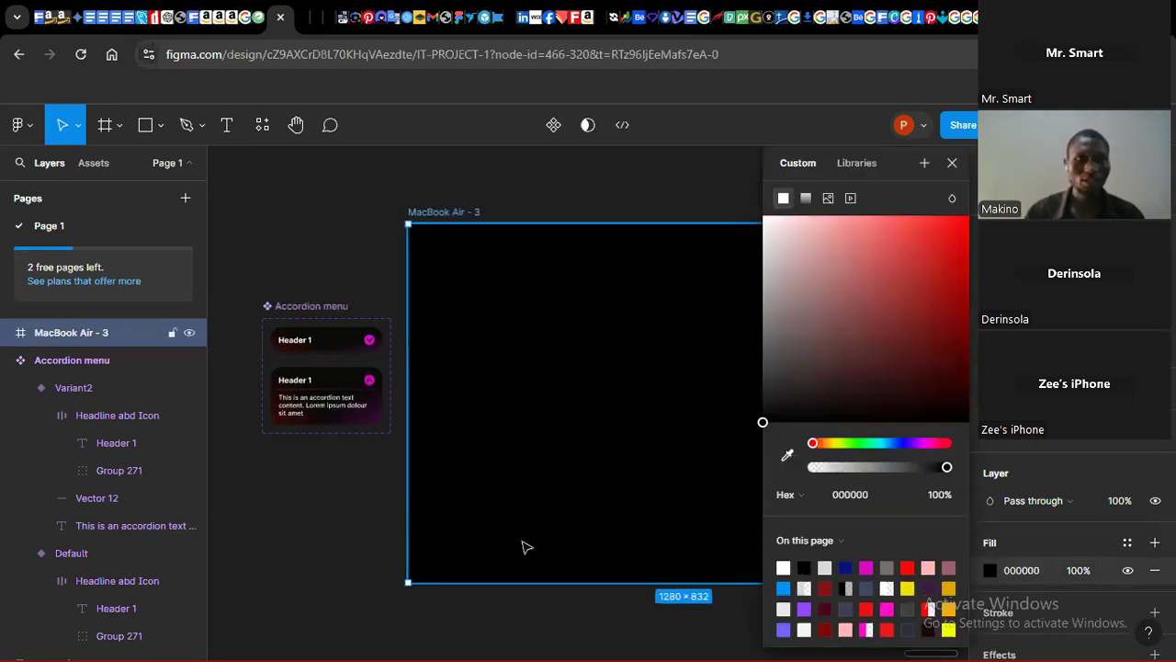
{"action": "left_click", "coordinate": [244, 497]}
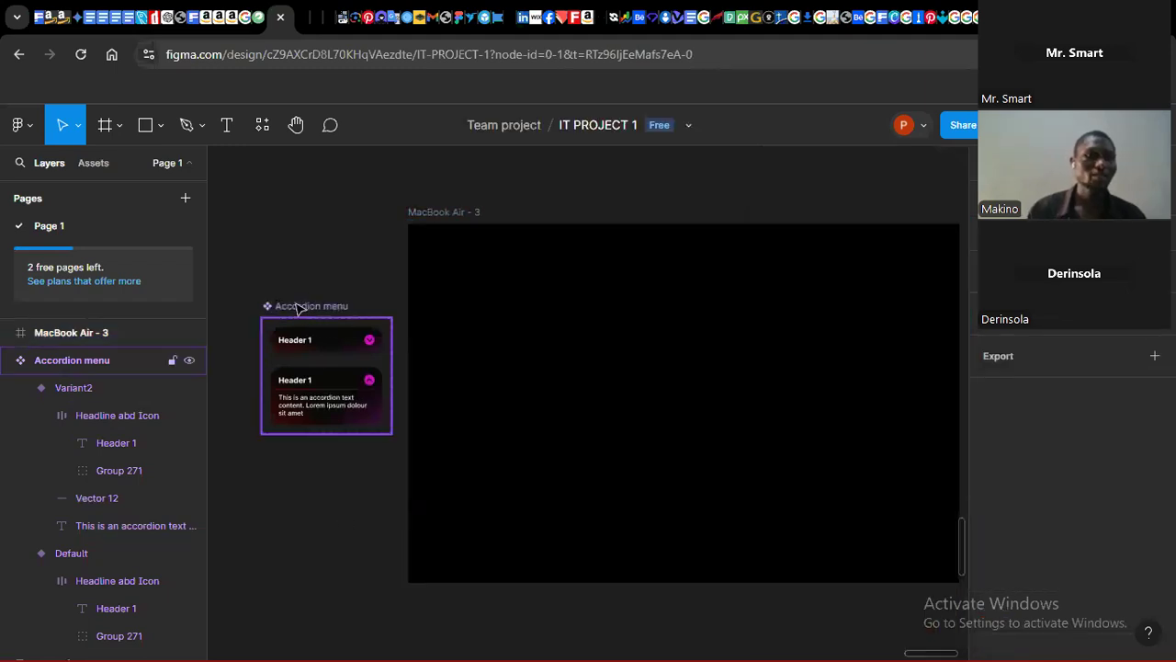
Step: Rename the Default variant's Property 1 value to closed
{"action": "left_click", "coordinate": [296, 309]}
{"action": "left_click", "coordinate": [94, 163]}
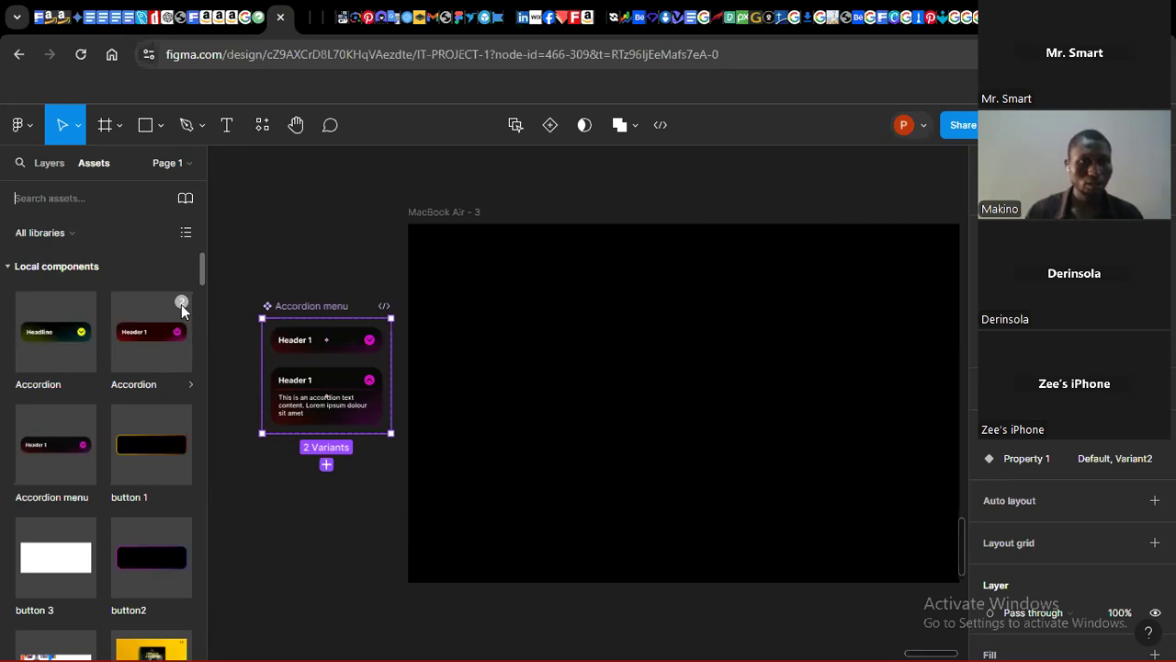
{"action": "left_click", "coordinate": [325, 276]}
{"action": "left_click", "coordinate": [342, 344]}
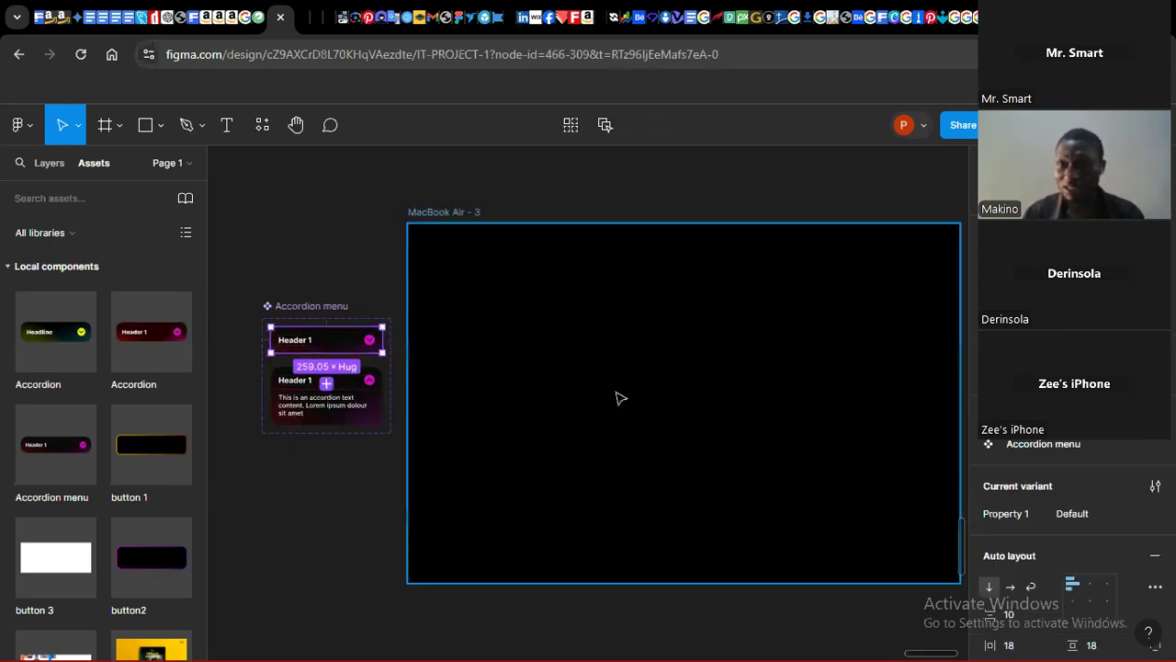
{"action": "left_click", "coordinate": [1066, 514]}
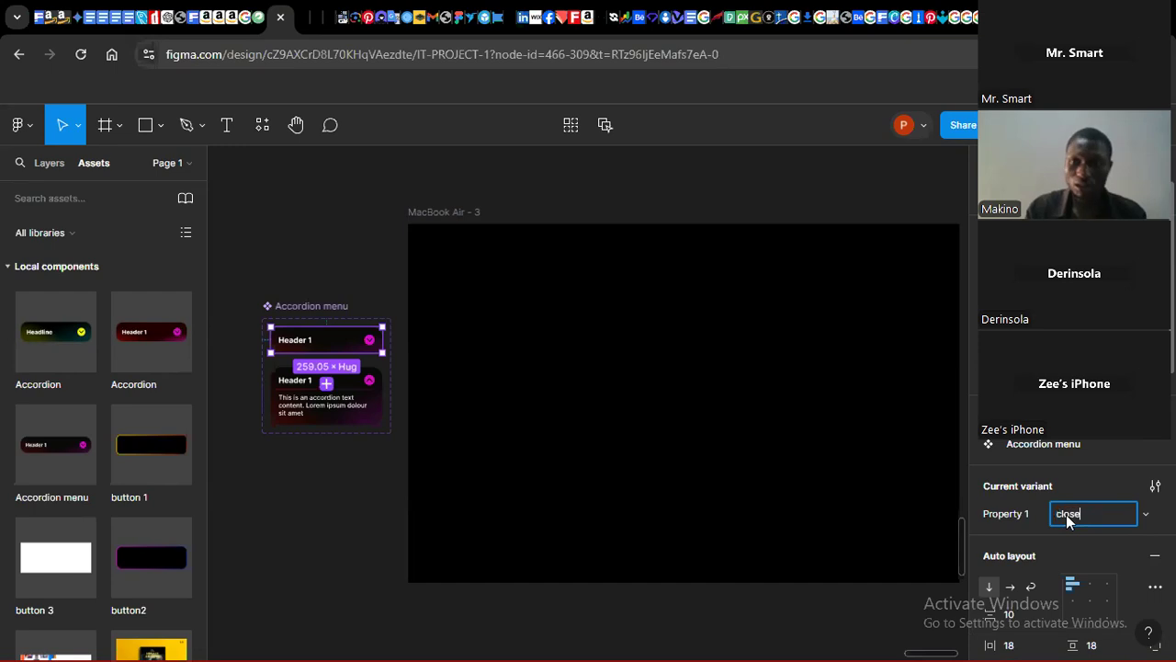
{"action": "left_click", "coordinate": [1093, 484]}
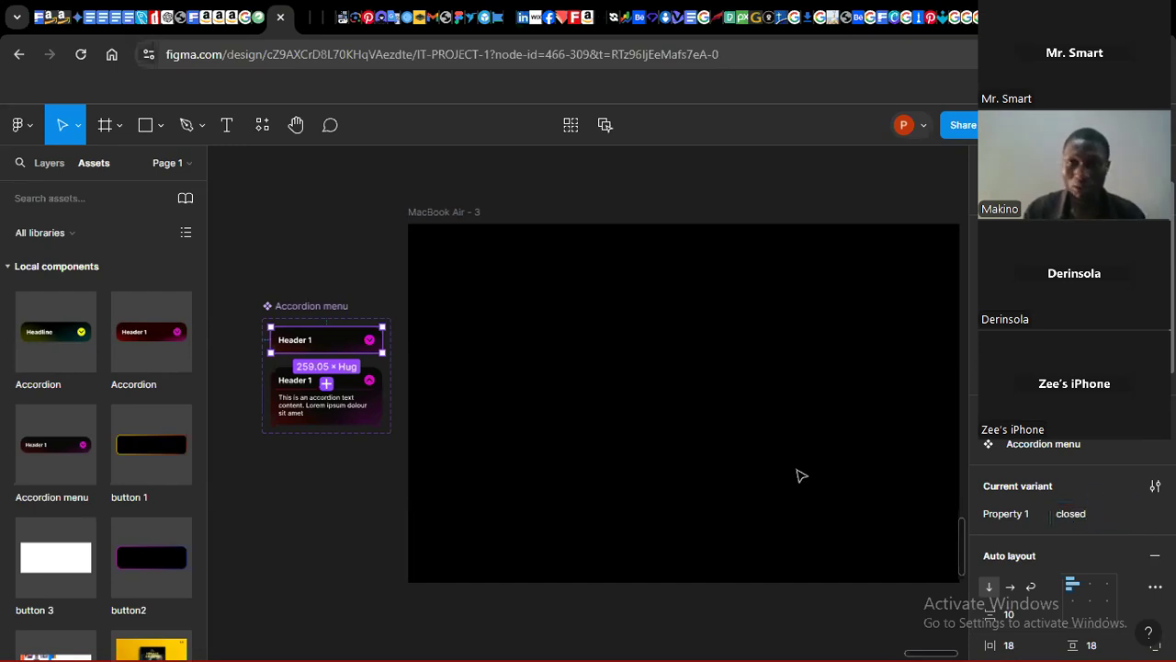
Step: Rename Variant2's Property 1 value to opened
{"action": "left_click", "coordinate": [370, 407]}
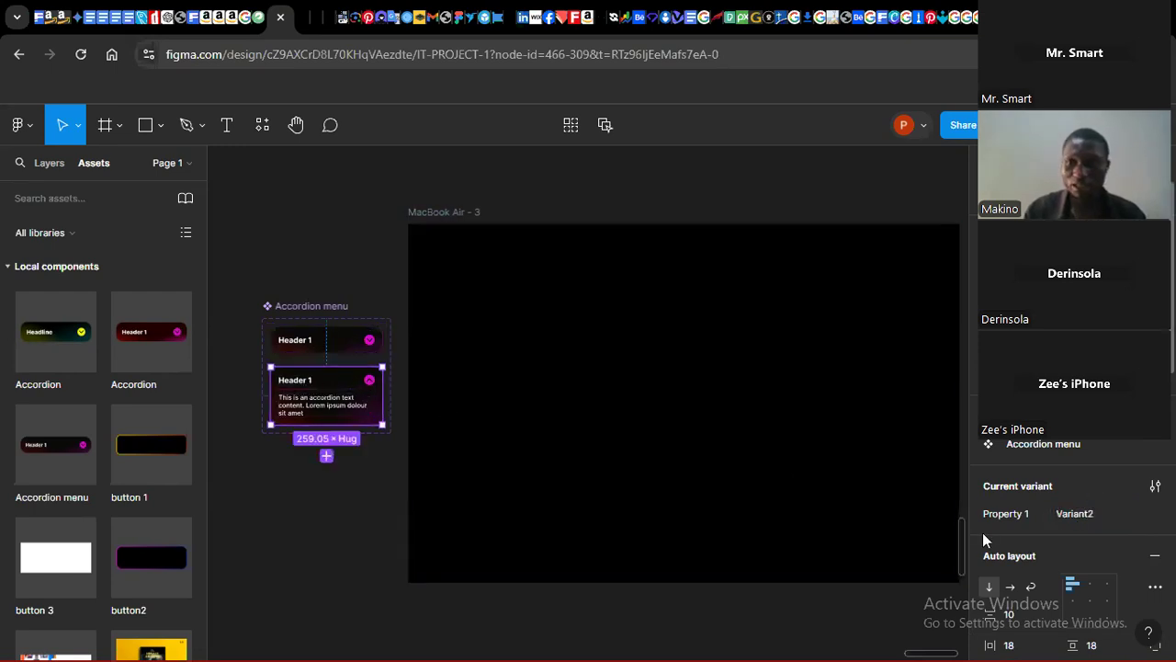
{"action": "left_click", "coordinate": [1079, 520]}
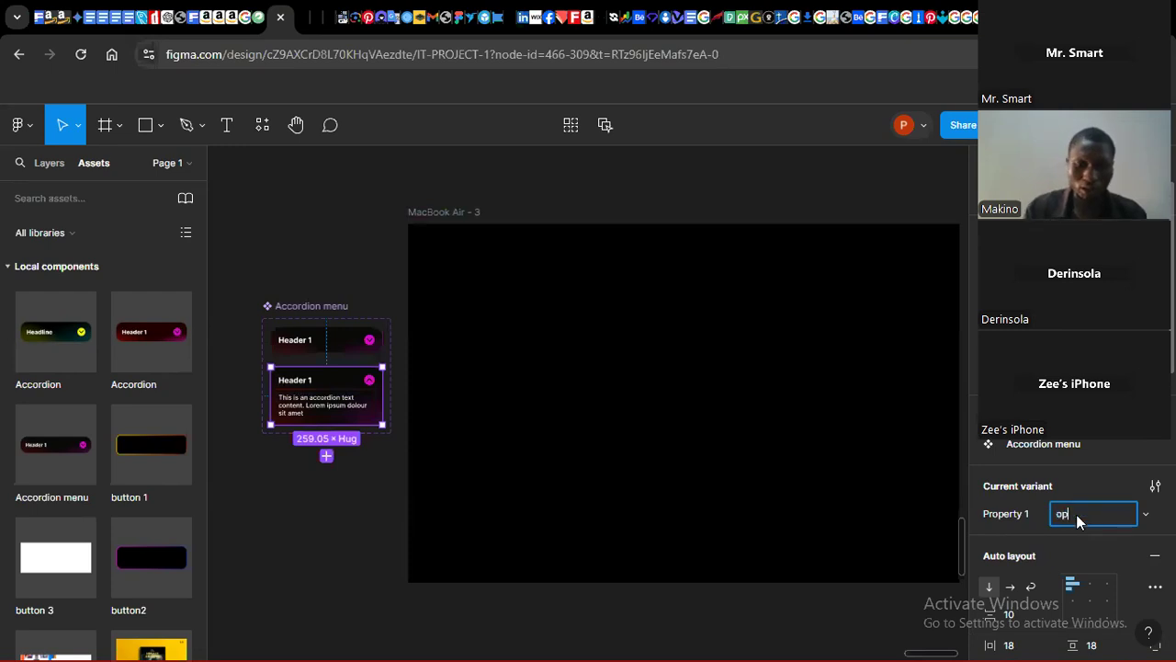
{"action": "type", "text": "opened"}
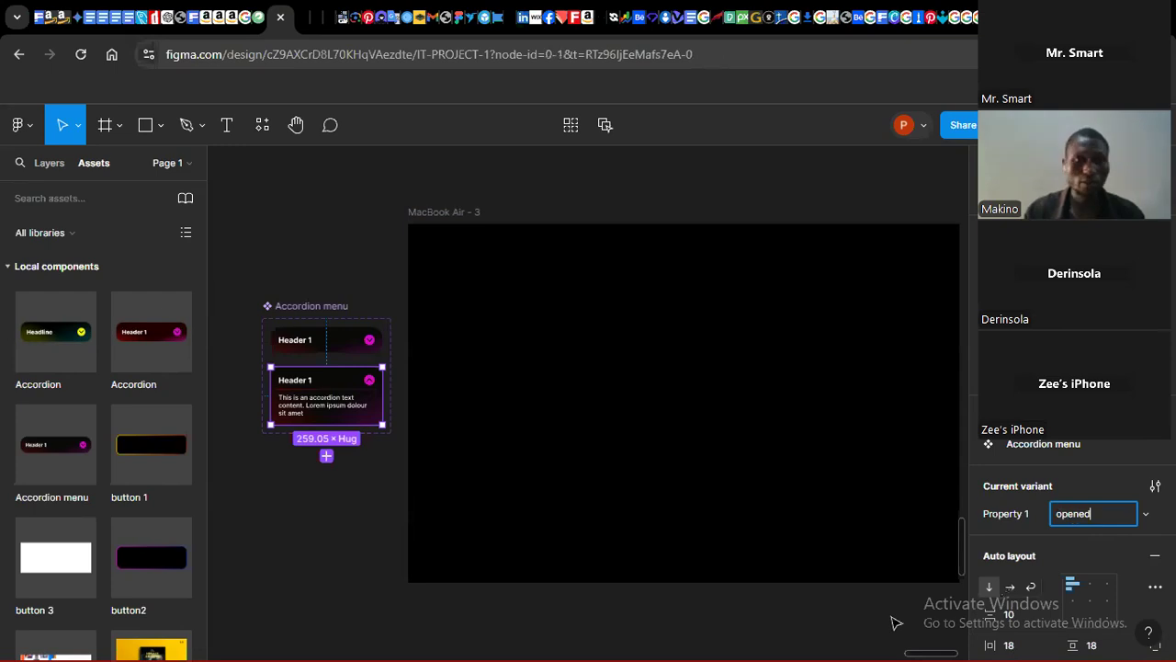
{"action": "left_click", "coordinate": [896, 622]}
{"action": "left_click", "coordinate": [303, 311]}
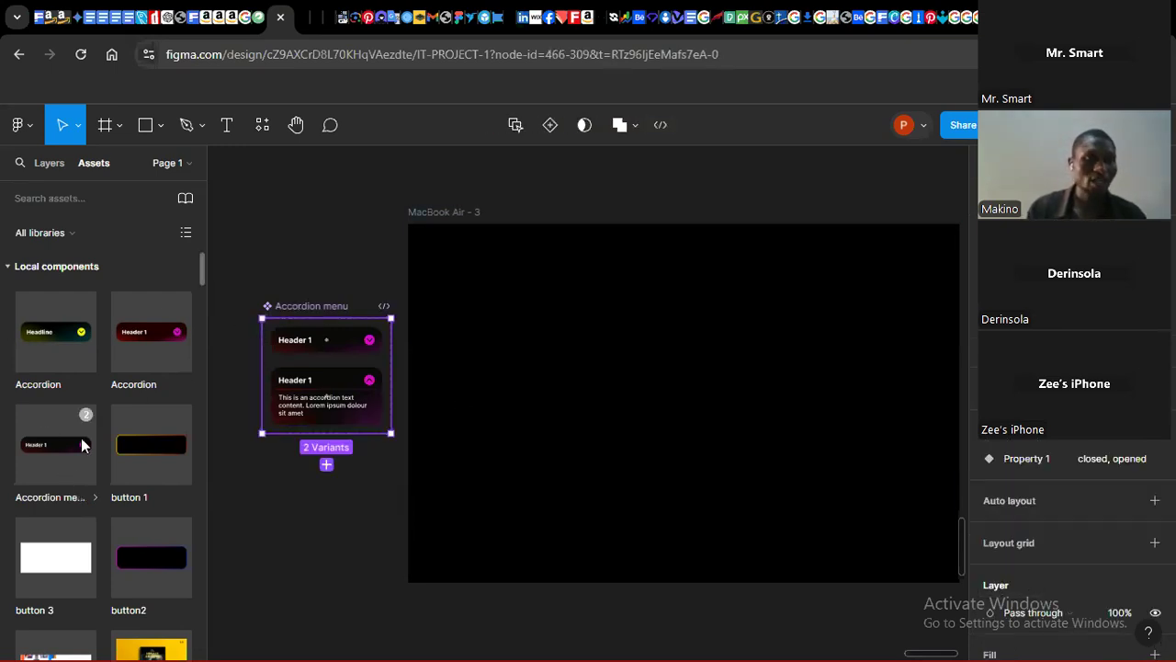
Step: Place an Accordion menu instance from the local components into the MacBook Air frame, left of centre
{"action": "left_click_drag", "start_coordinate": [50, 450], "coordinate": [591, 381]}
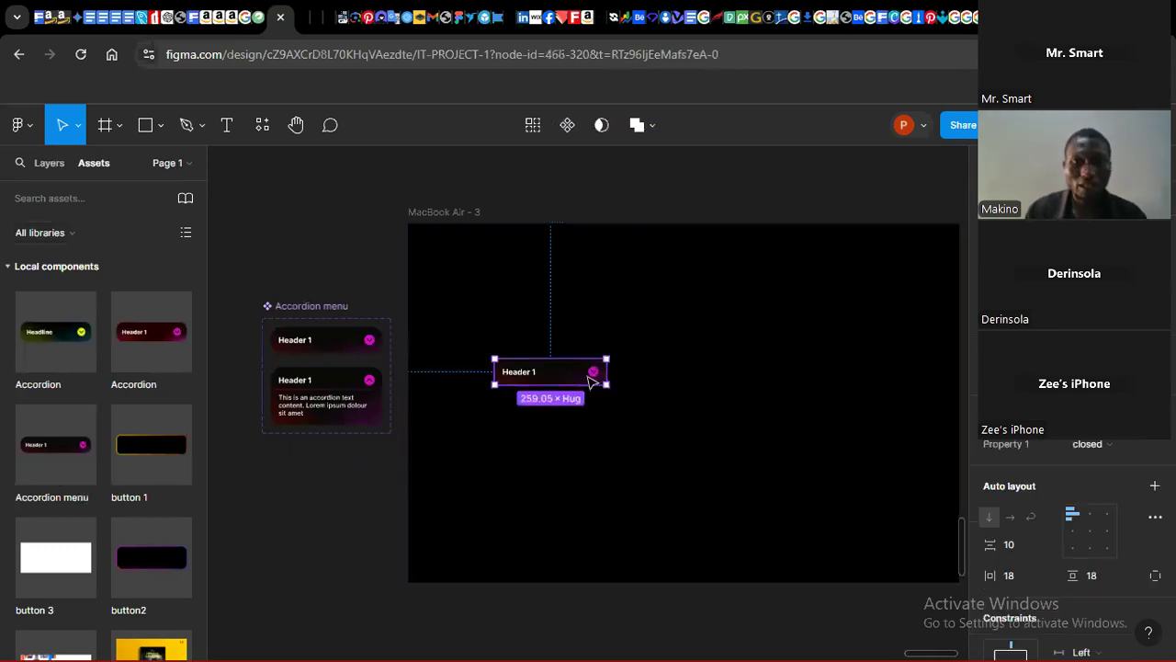
{"action": "left_click", "coordinate": [50, 450]}
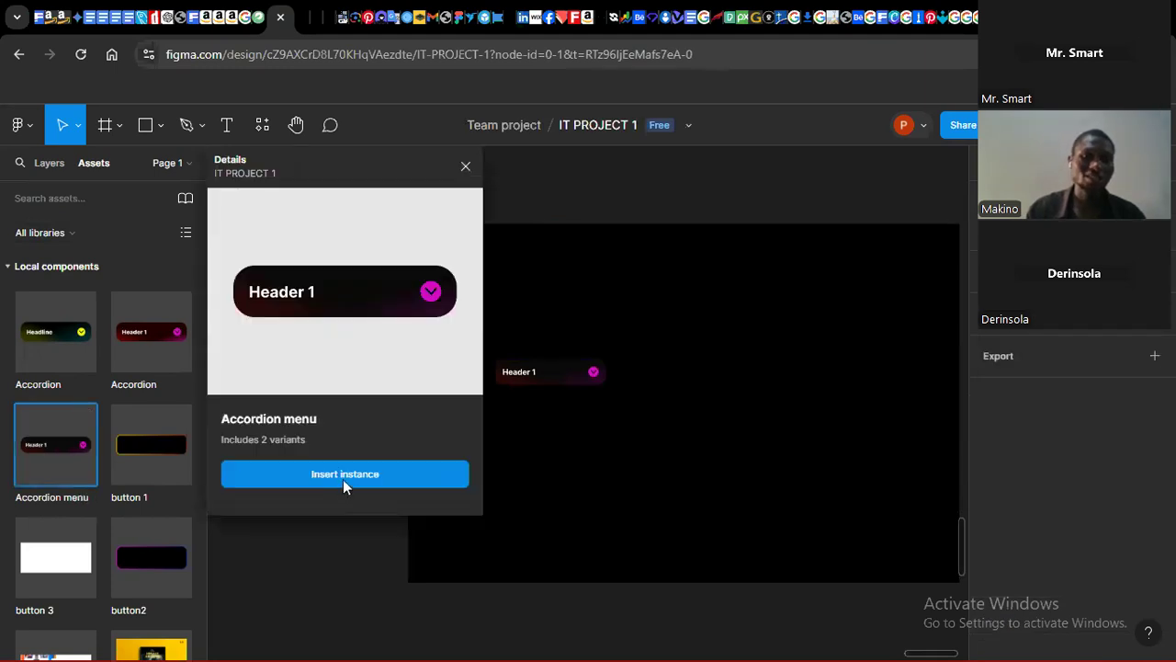
{"action": "left_click", "coordinate": [466, 166]}
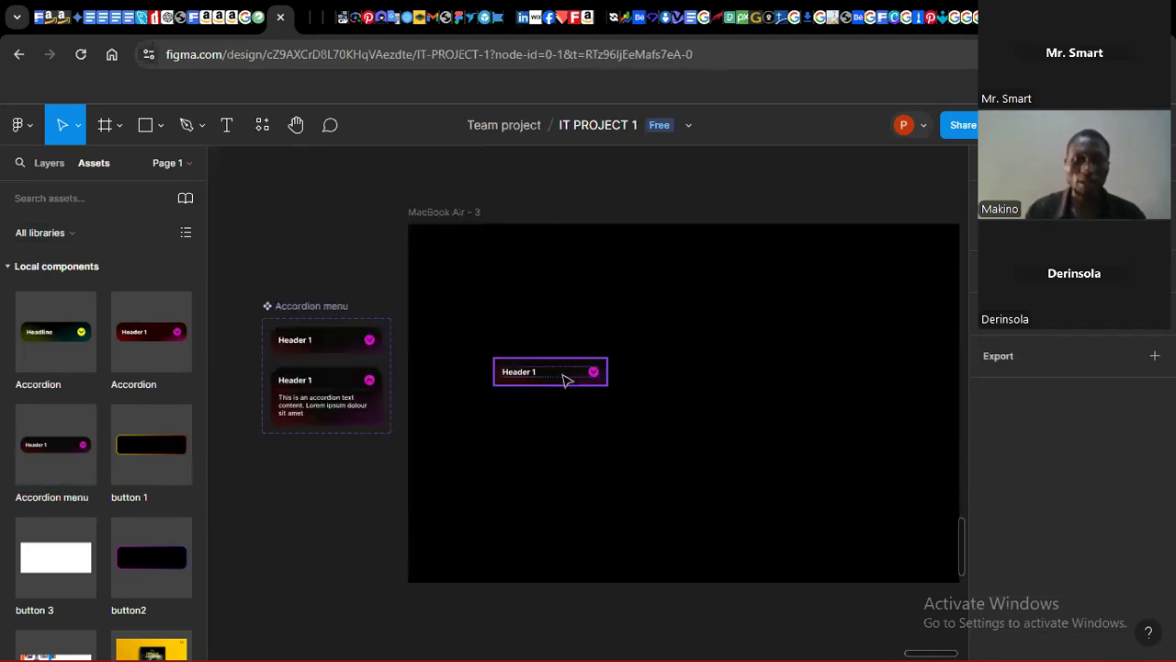
{"action": "mouse_move", "coordinate": [574, 365]}
{"action": "left_mouse_down"}
{"action": "mouse_move", "coordinate": [580, 380]}
{"action": "mouse_move", "coordinate": [563, 375]}
{"action": "left_mouse_up"}
{"action": "left_click", "coordinate": [585, 234]}
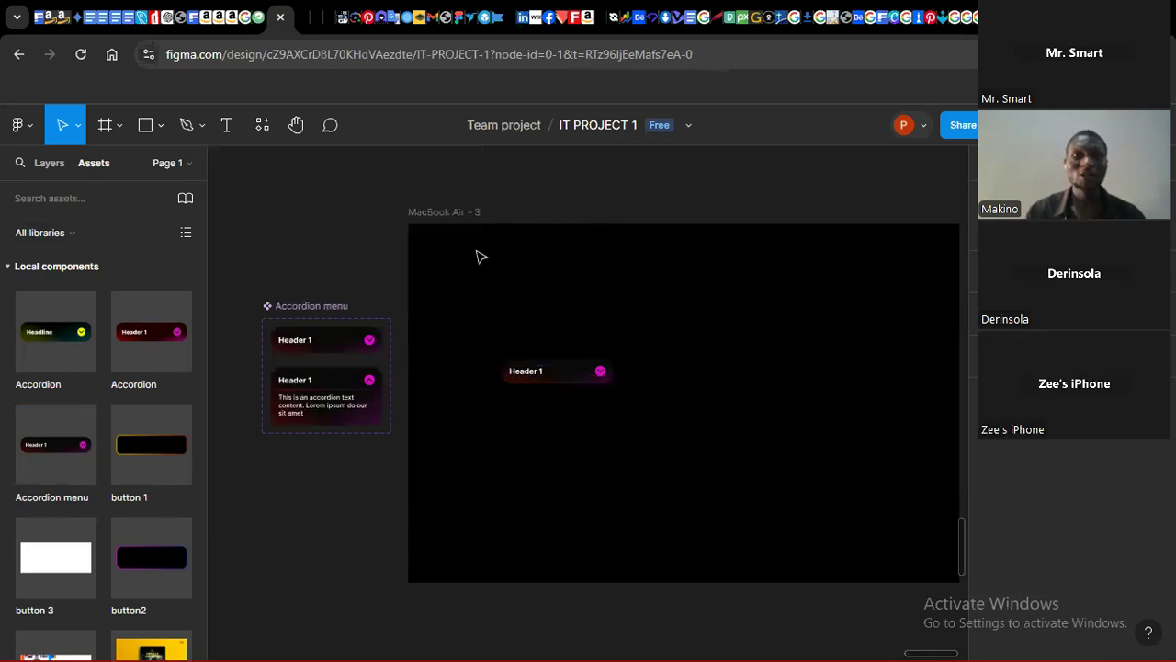
Step: Change the MacBook Air frame's fill to the off-white FBF3F3
{"action": "left_click", "coordinate": [452, 215]}
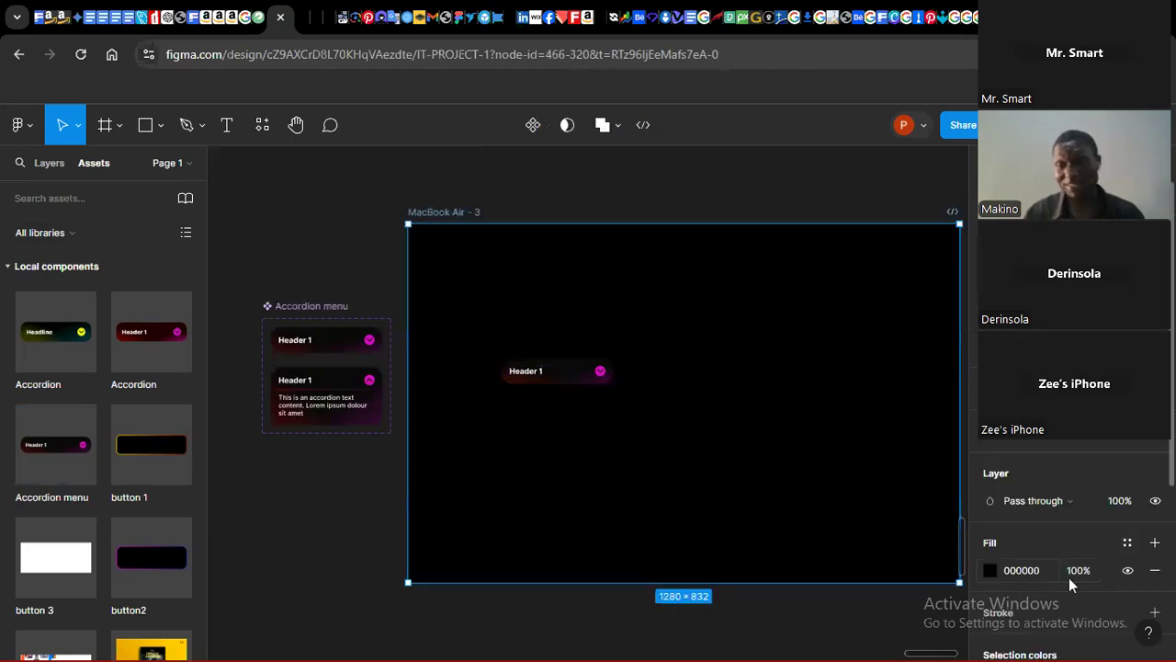
{"action": "left_click", "coordinate": [989, 569]}
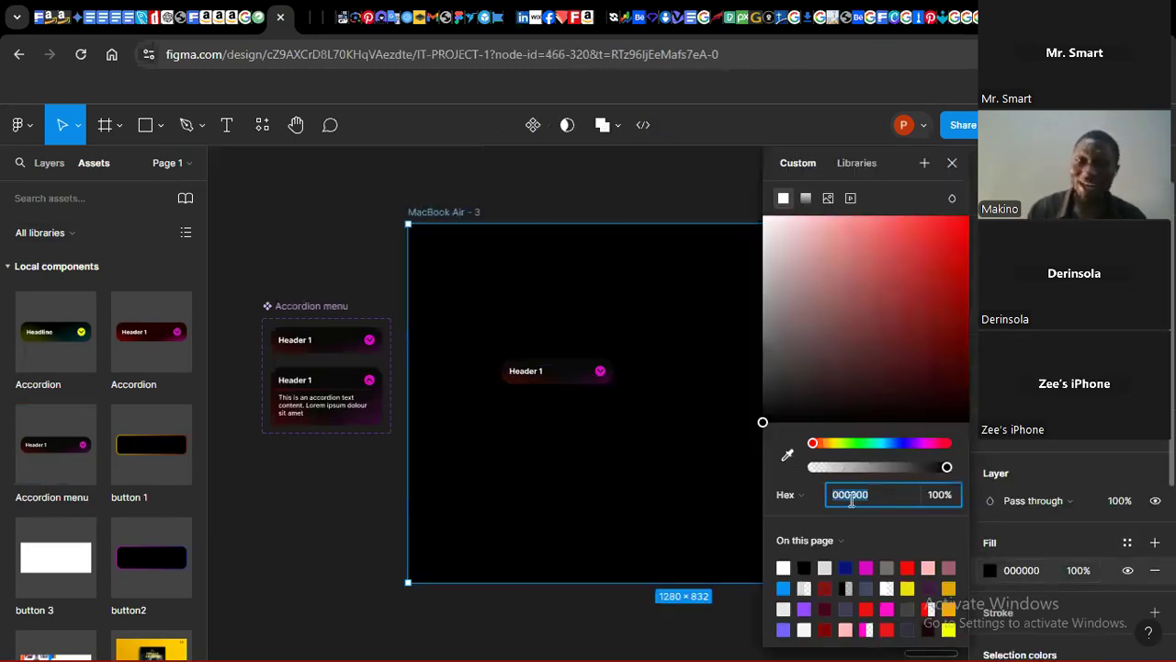
{"action": "left_click", "coordinate": [786, 565]}
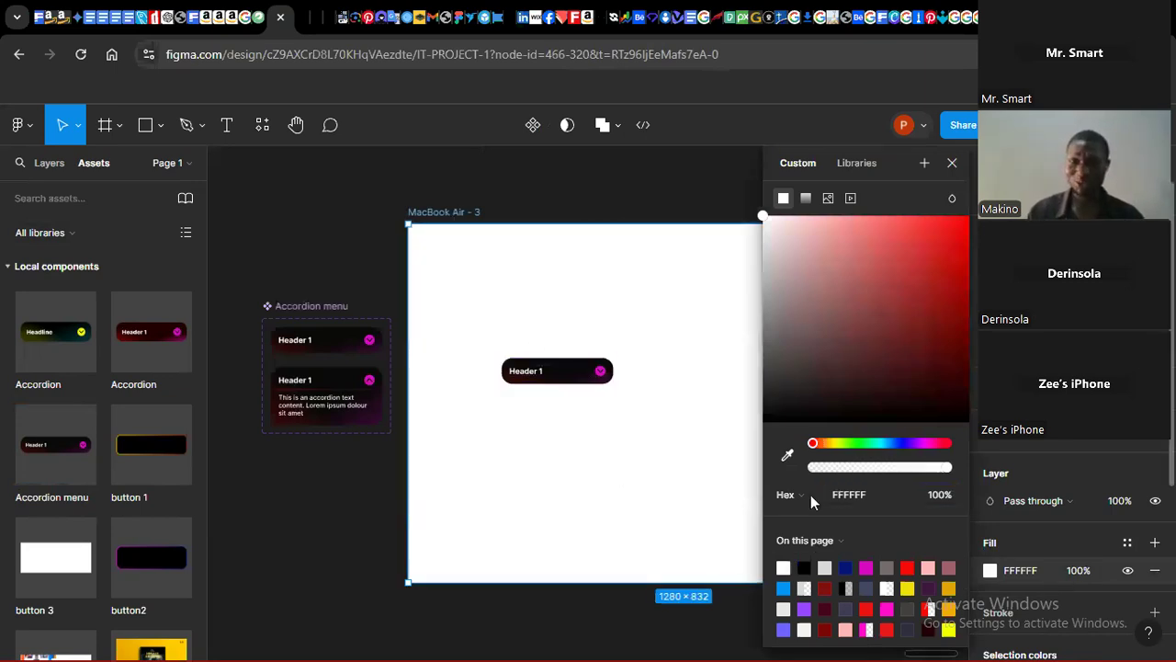
{"action": "left_click", "coordinate": [785, 390]}
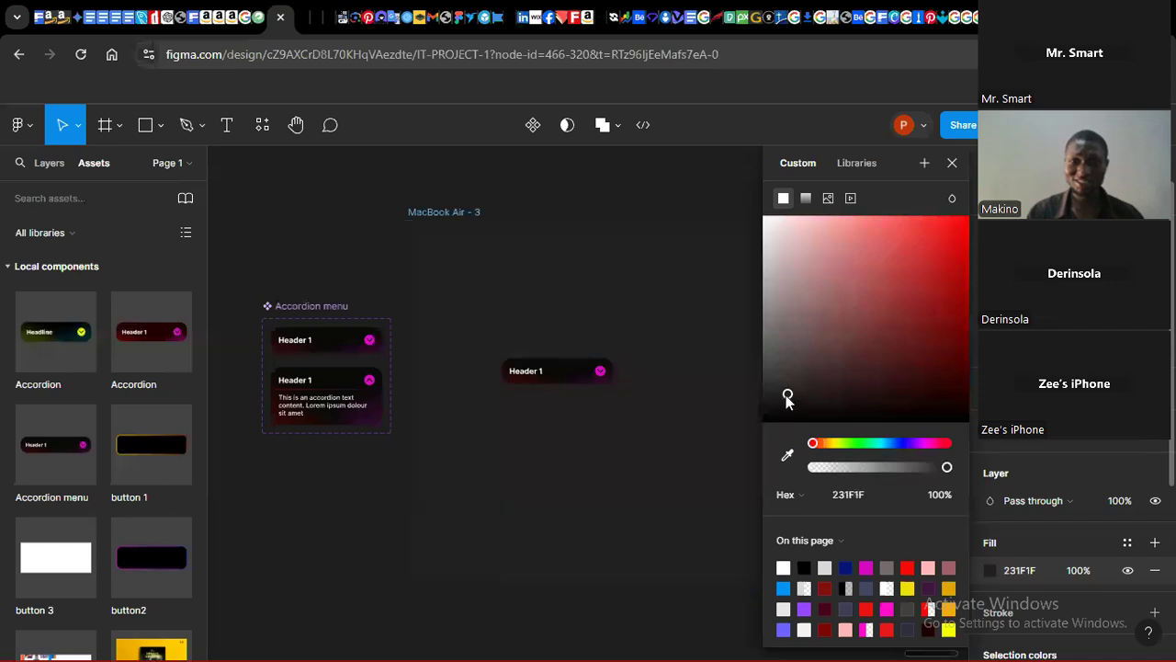
{"action": "mouse_move", "coordinate": [780, 408]}
{"action": "left_mouse_down"}
{"action": "mouse_move", "coordinate": [782, 422]}
{"action": "mouse_move", "coordinate": [795, 410]}
{"action": "left_mouse_up"}
{"action": "left_click", "coordinate": [769, 224]}
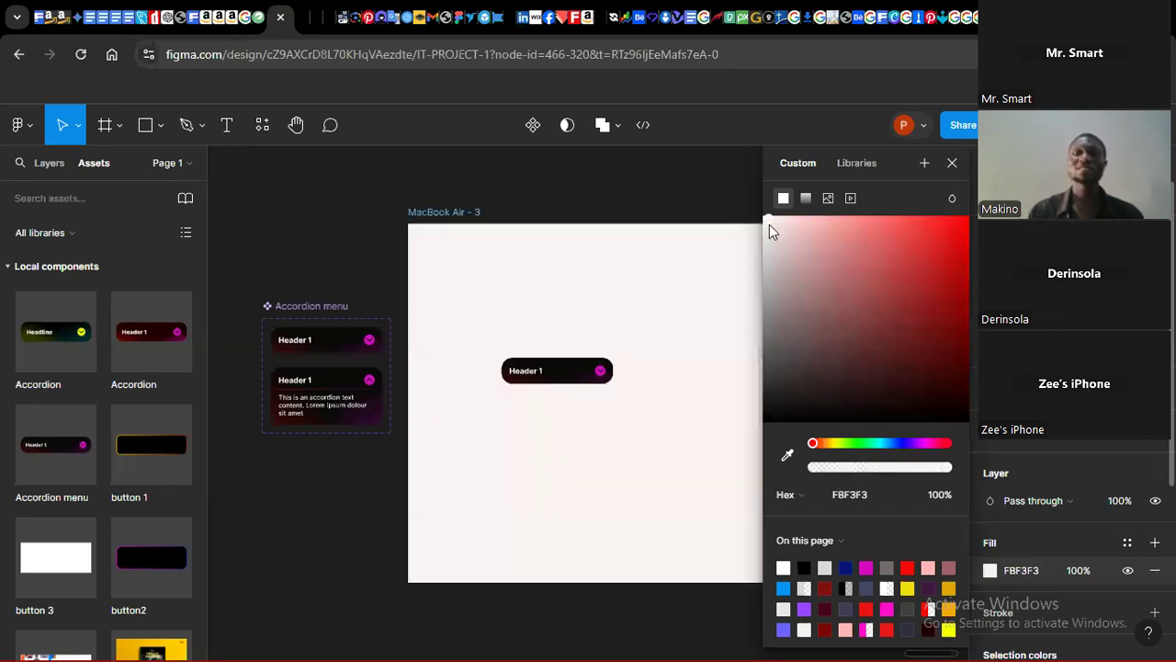
{"action": "left_click", "coordinate": [385, 219]}
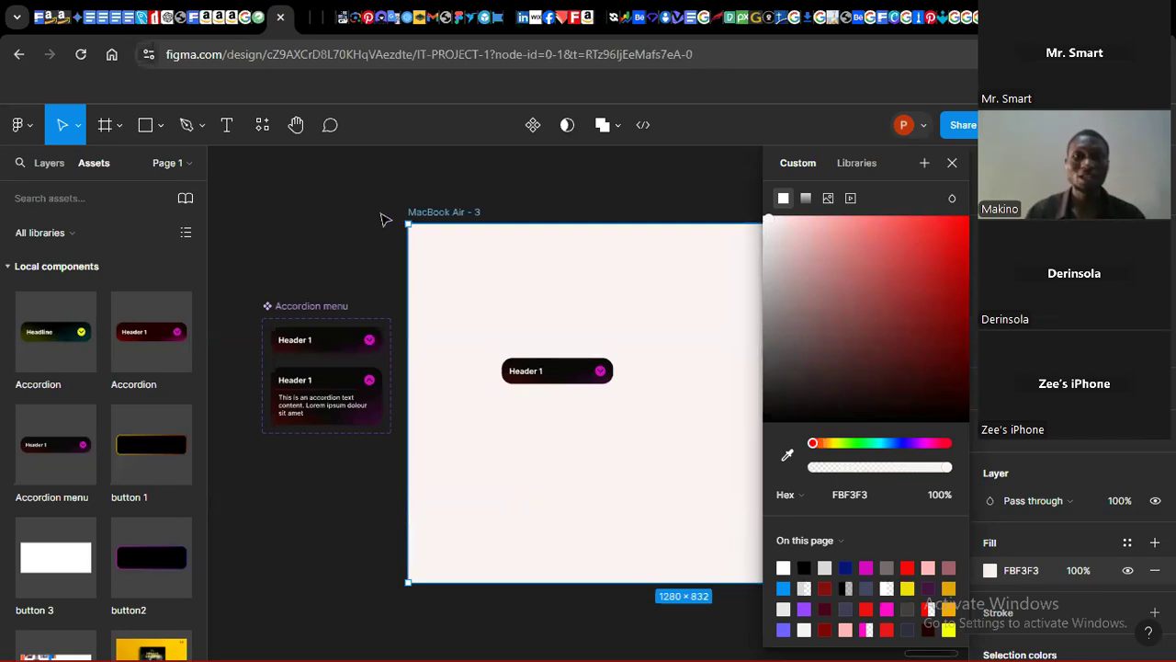
Step: Duplicate the accordion instance to the right half of the MacBook Air frame
{"action": "left_click", "coordinate": [582, 369]}
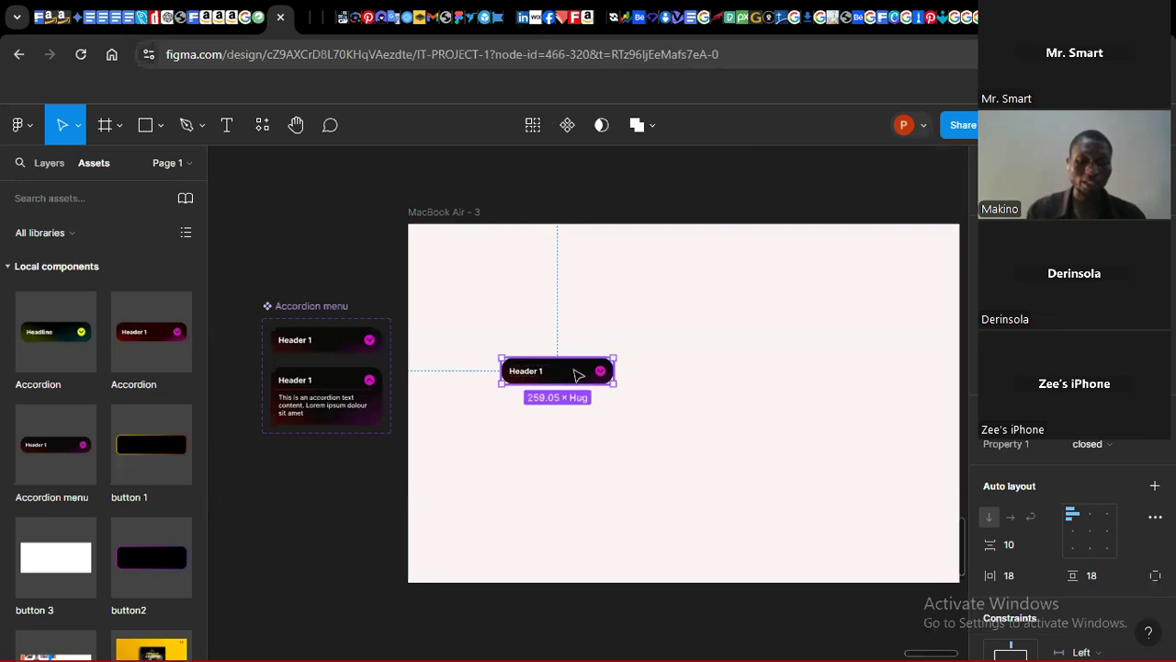
{"action": "left_click_drag", "start_coordinate": [577, 374], "coordinate": [812, 375], "text": "alt"}
{"action": "left_click", "coordinate": [702, 289]}
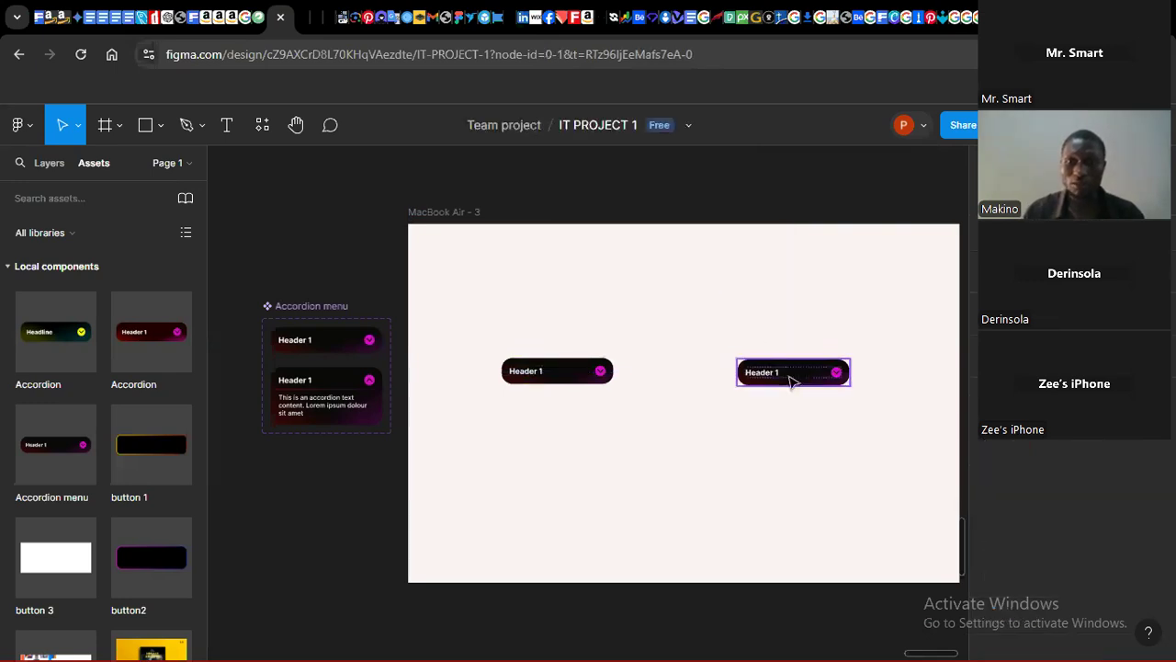
Step: Duplicate the right accordion instance downward into a vertical column of four
{"action": "left_click", "coordinate": [798, 383]}
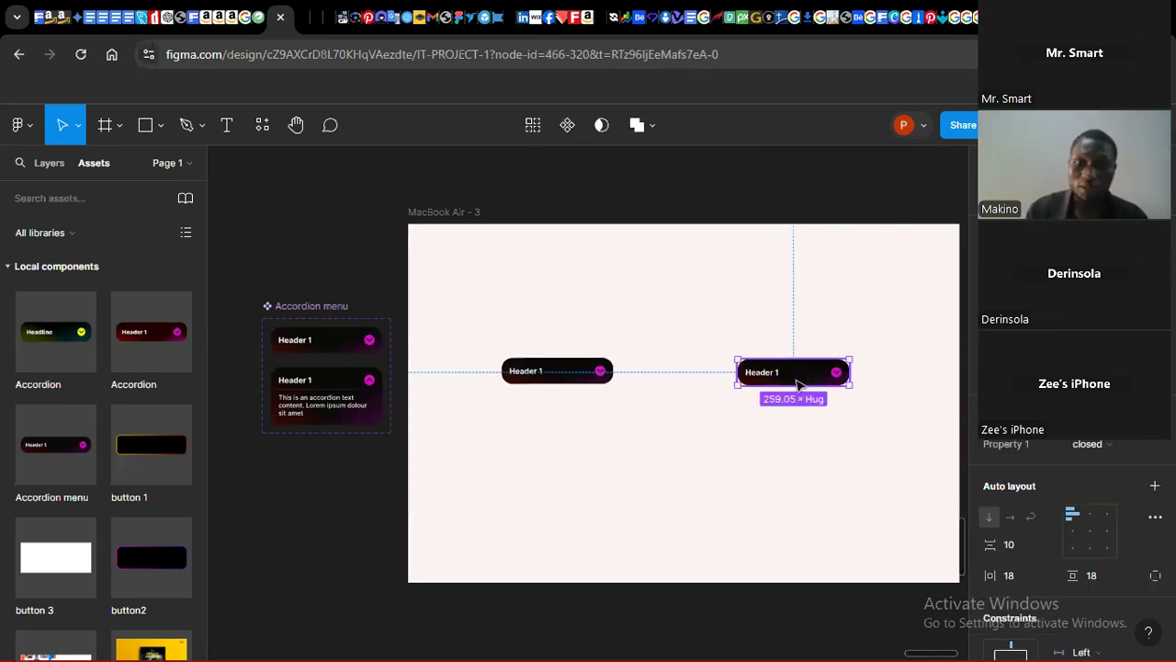
{"action": "left_click_drag", "start_coordinate": [798, 385], "coordinate": [798, 416], "text": "alt"}
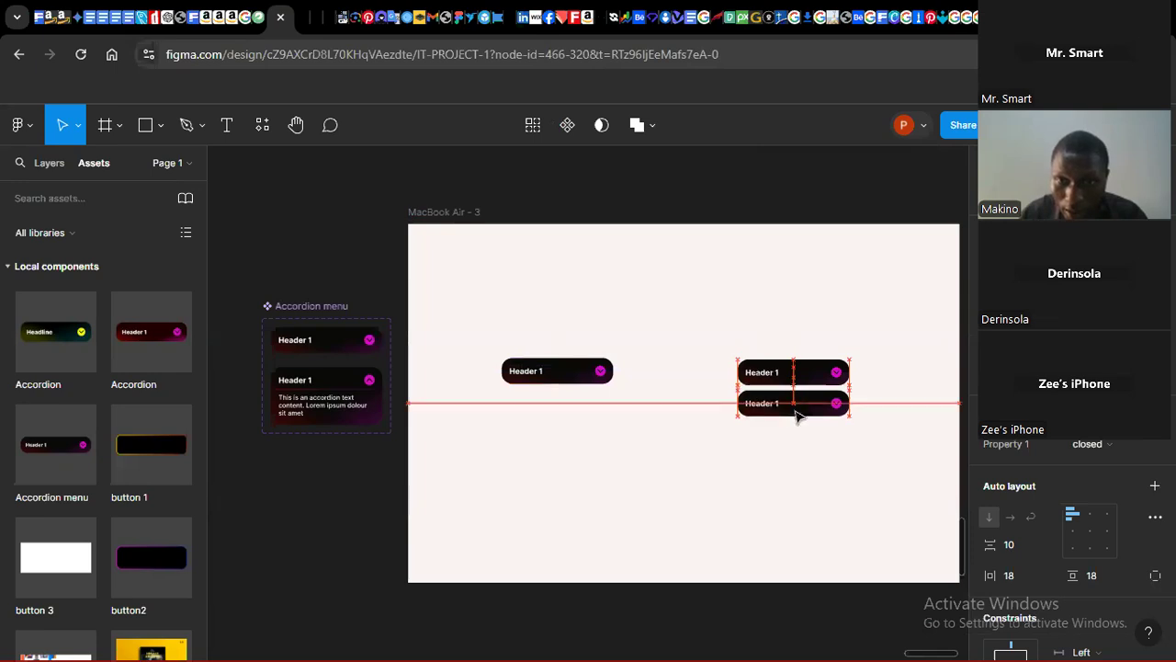
{"action": "left_click_drag", "start_coordinate": [798, 417], "coordinate": [798, 416], "text": "alt"}
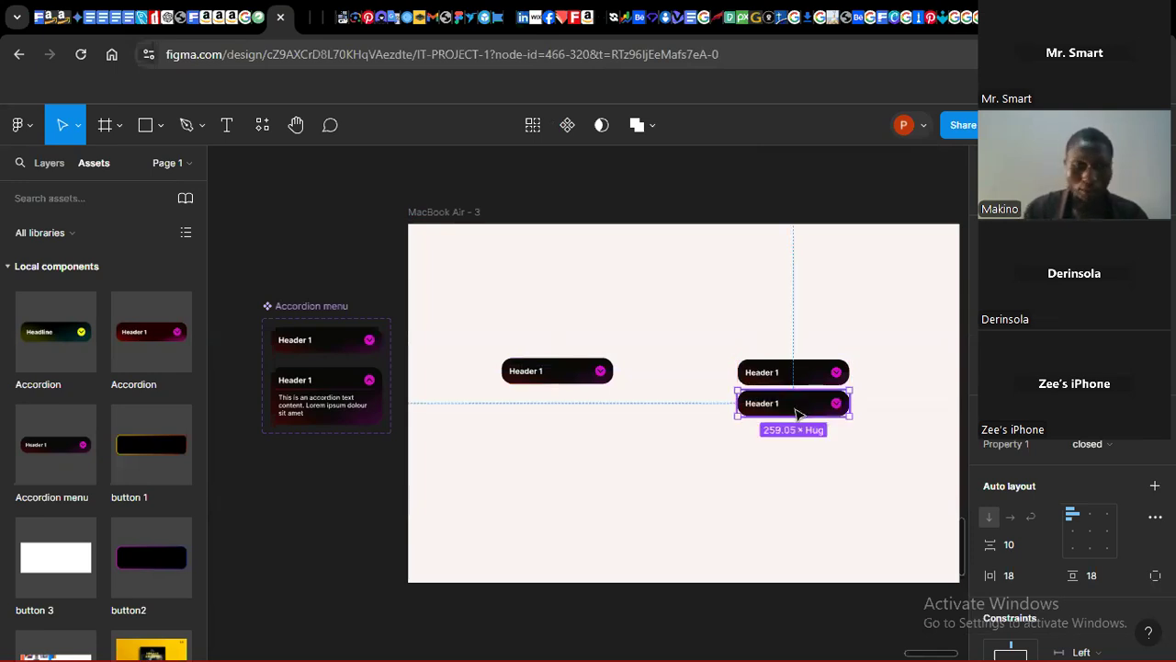
{"action": "key", "text": "ctrl+d"}
{"action": "key", "text": "ctrl+d"}
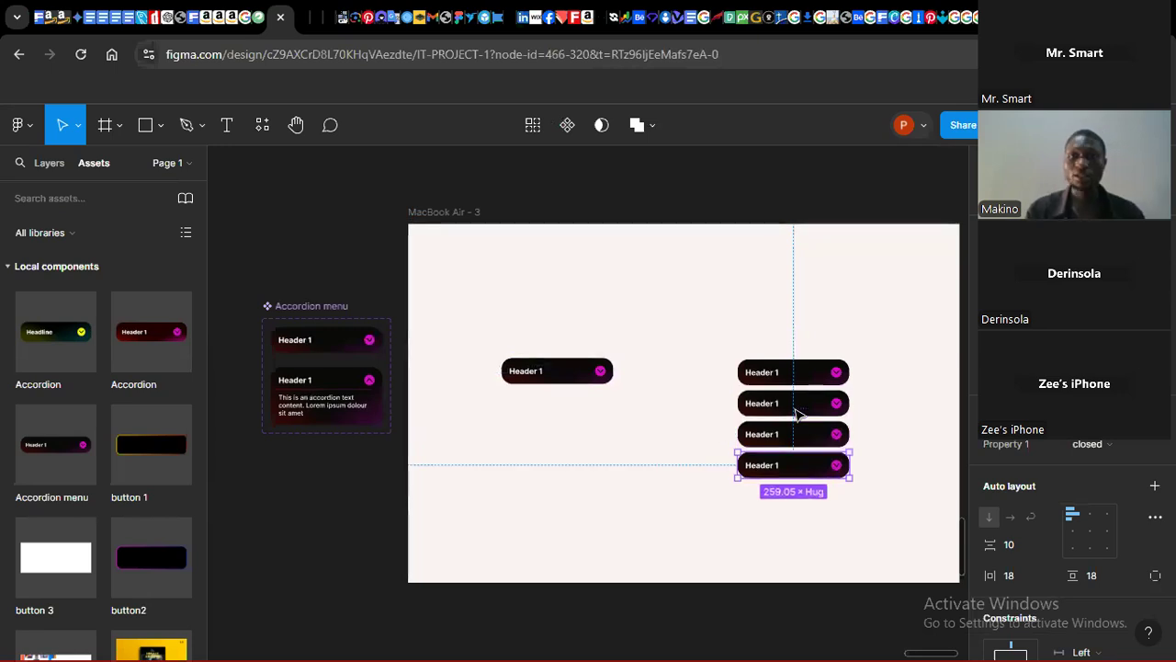
{"action": "left_click", "coordinate": [782, 290]}
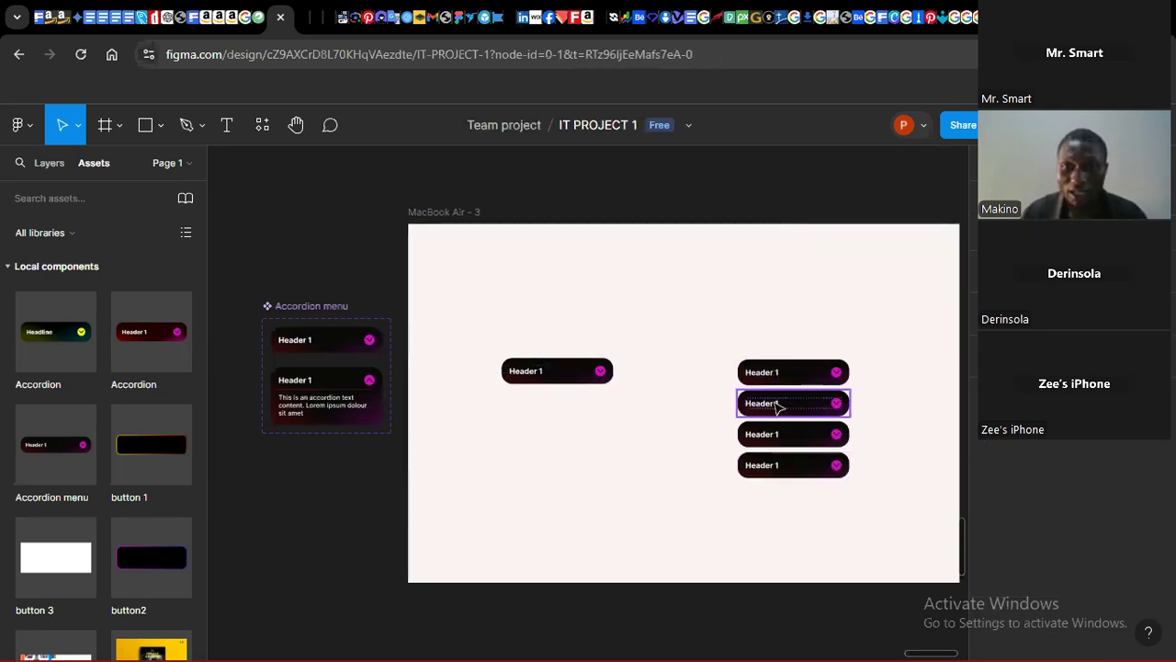
Step: Rename the second, third and fourth accordion headers to Header 2, Header 3 and Header 4
{"action": "double_click", "coordinate": [777, 411]}
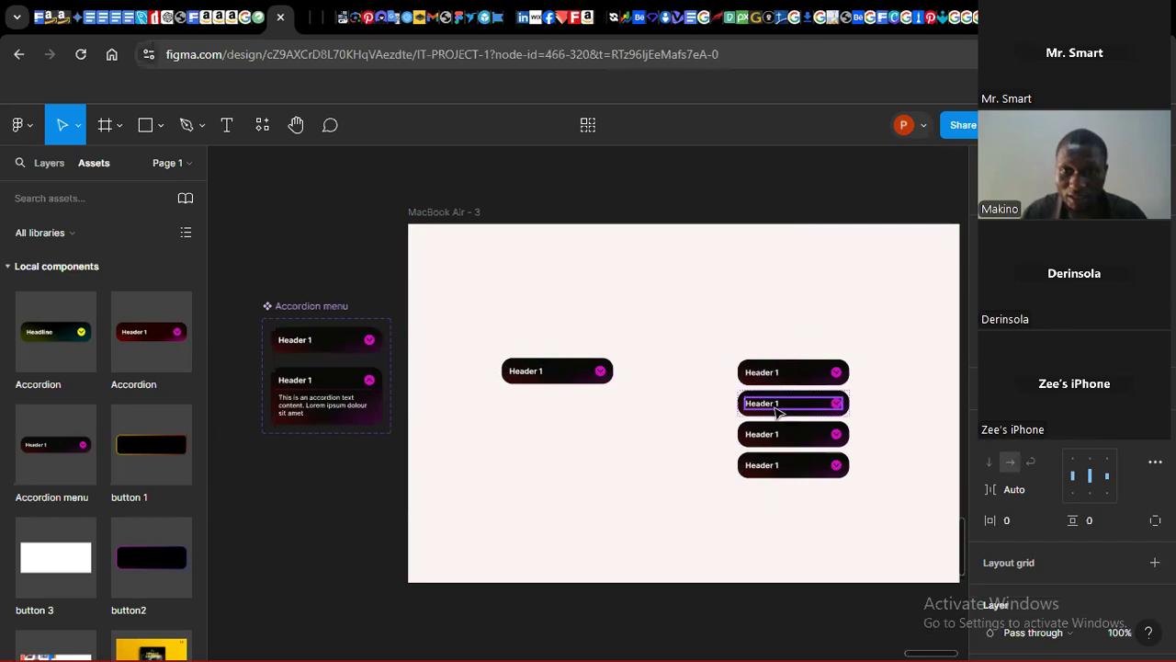
{"action": "double_click", "coordinate": [778, 411]}
{"action": "key", "text": "Escape"}
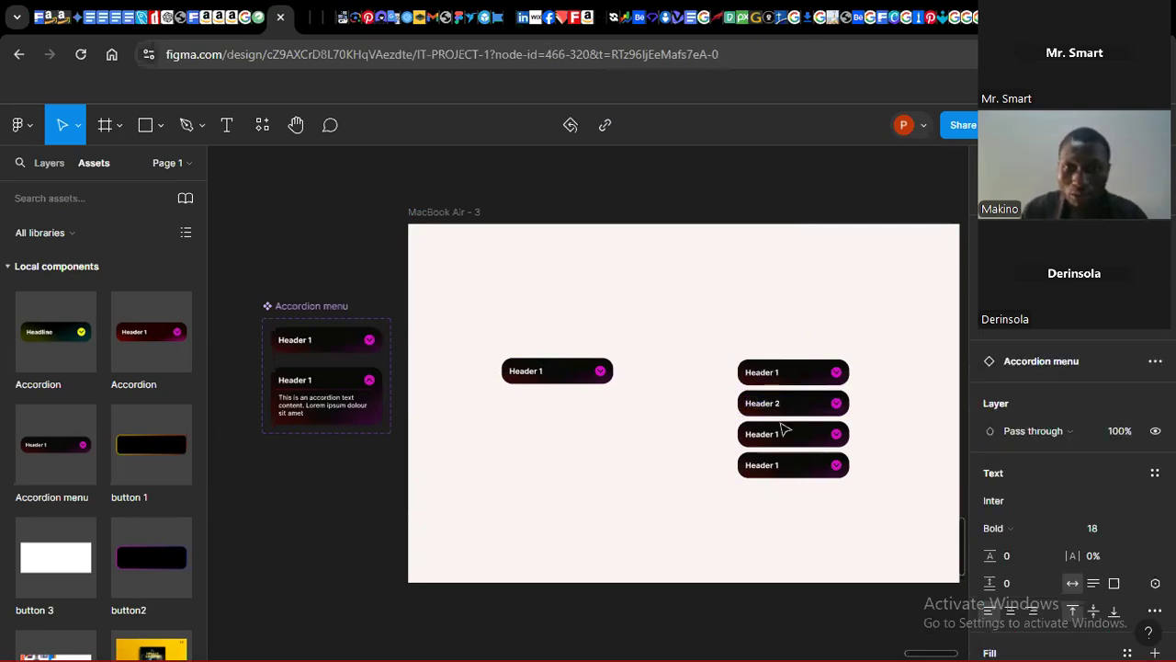
{"action": "double_click", "coordinate": [774, 435]}
{"action": "left_click", "coordinate": [774, 435]}
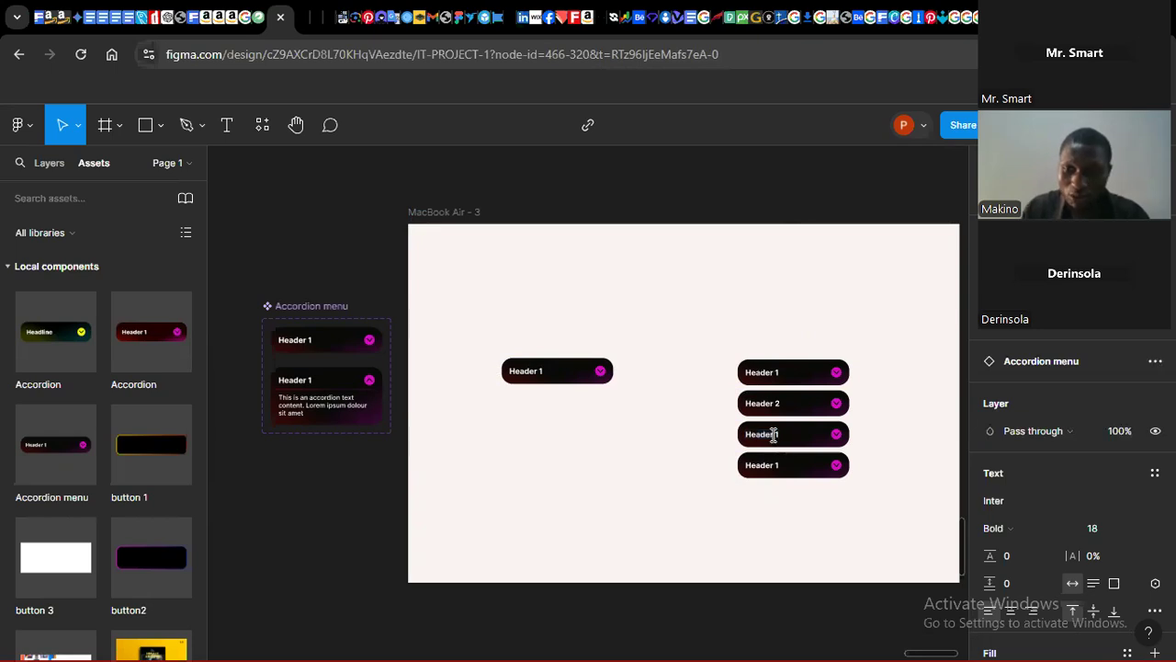
{"action": "key", "text": "BackSpace"}
{"action": "type", "text": "3"}
{"action": "double_click", "coordinate": [779, 464]}
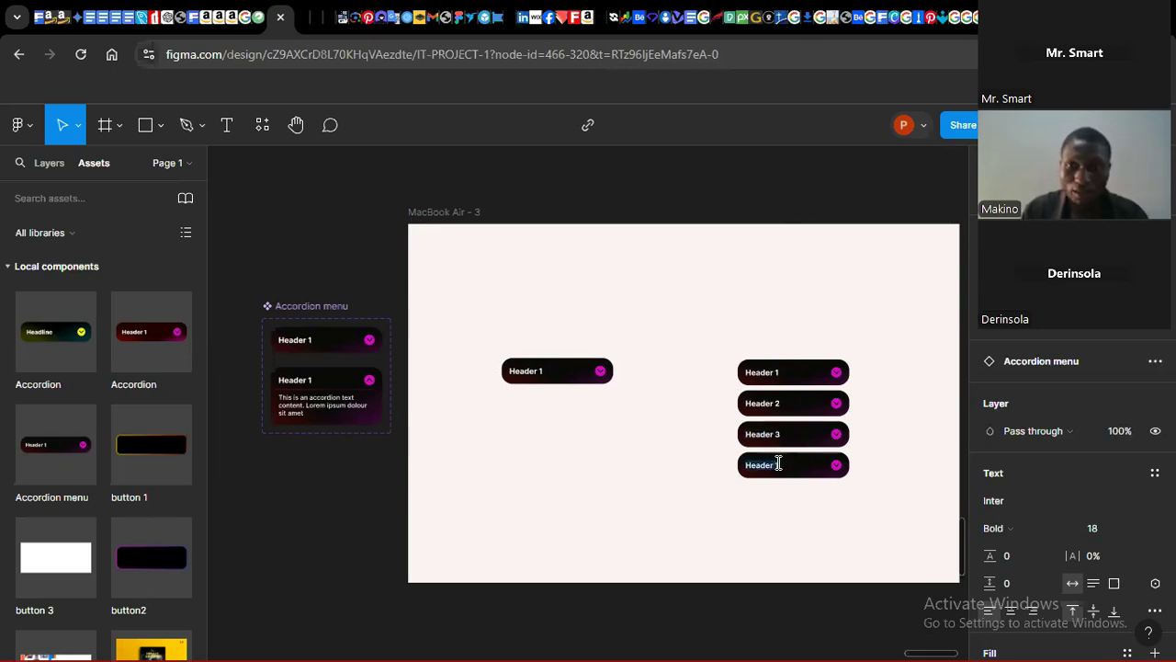
{"action": "left_click", "coordinate": [778, 464]}
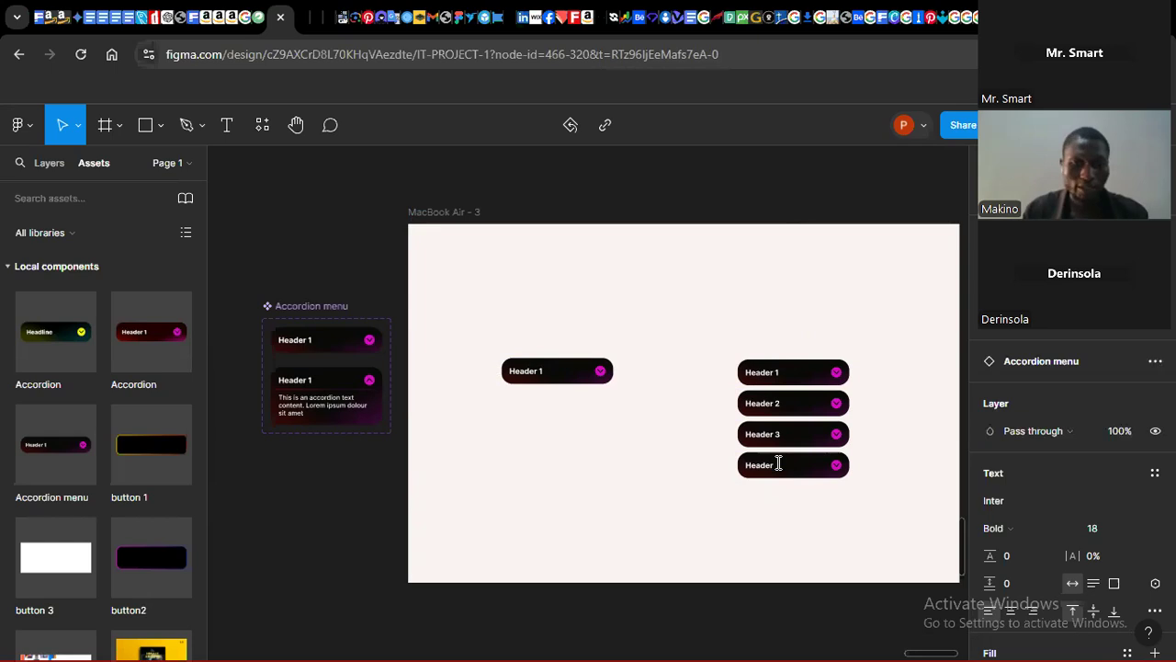
{"action": "type", "text": "4"}
{"action": "key", "text": "Escape"}
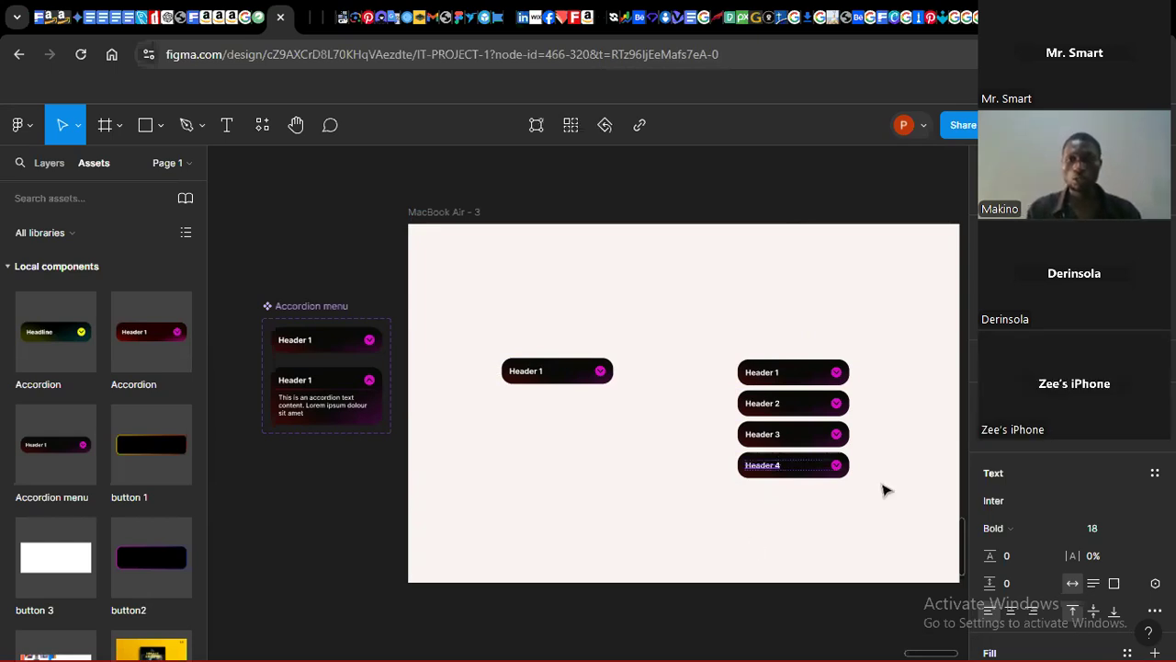
Step: Select the four stacked accordion instances and wrap them in a vertical auto layout
{"action": "left_click", "coordinate": [853, 521]}
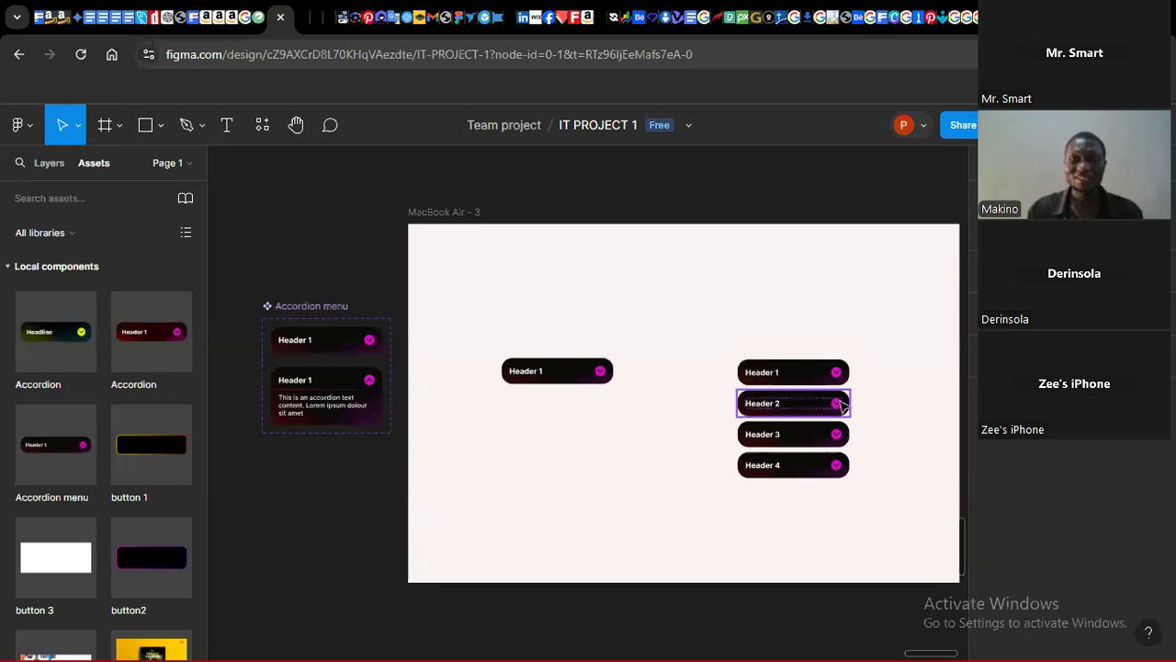
{"action": "left_click_drag", "start_coordinate": [712, 323], "coordinate": [772, 360]}
{"action": "left_click_drag", "start_coordinate": [854, 481], "coordinate": [869, 505]}
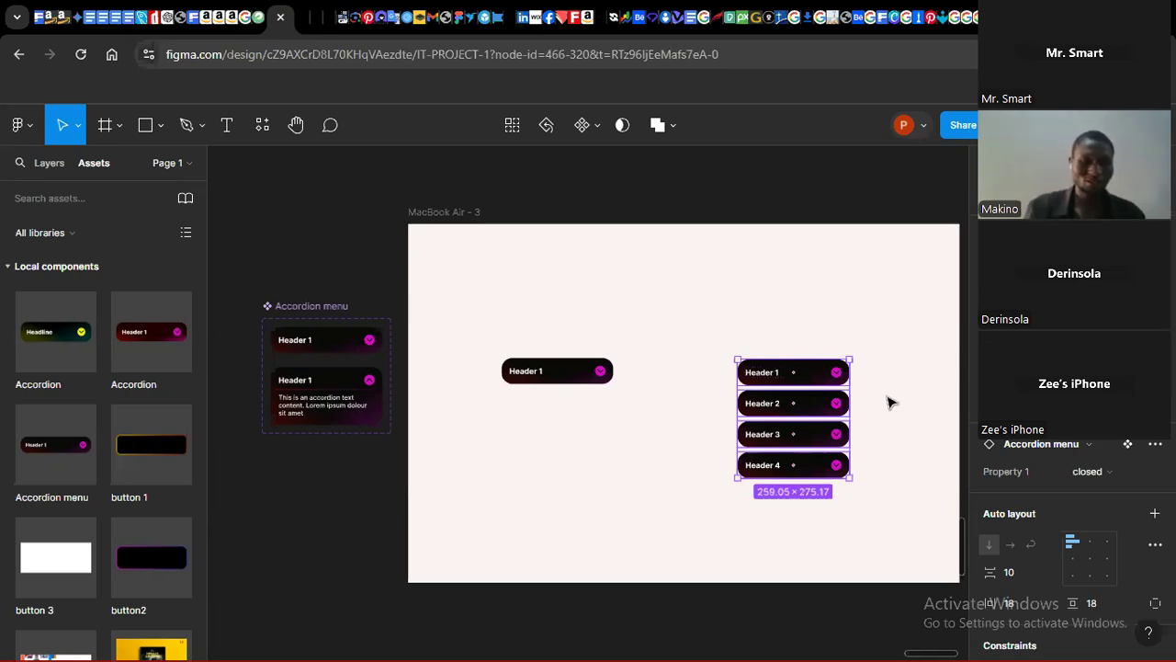
{"action": "key", "text": "shift+a"}
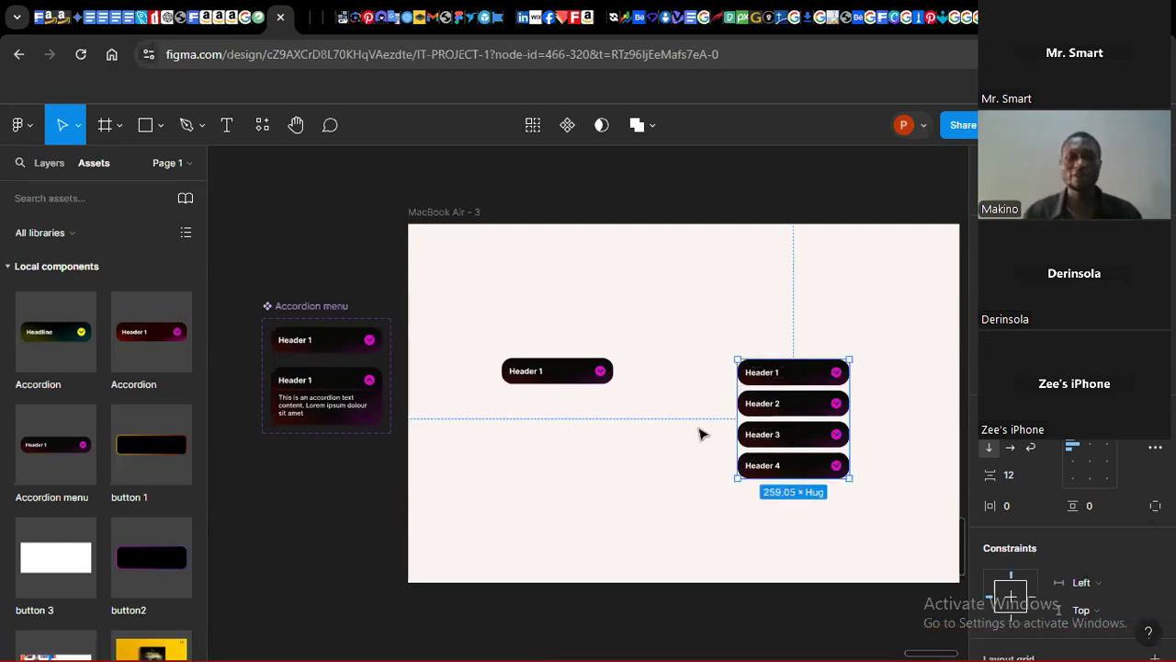
Step: Preview the MacBook Air frame's prototype and open it in presentation view
{"action": "left_click_drag", "start_coordinate": [469, 213], "coordinate": [461, 209]}
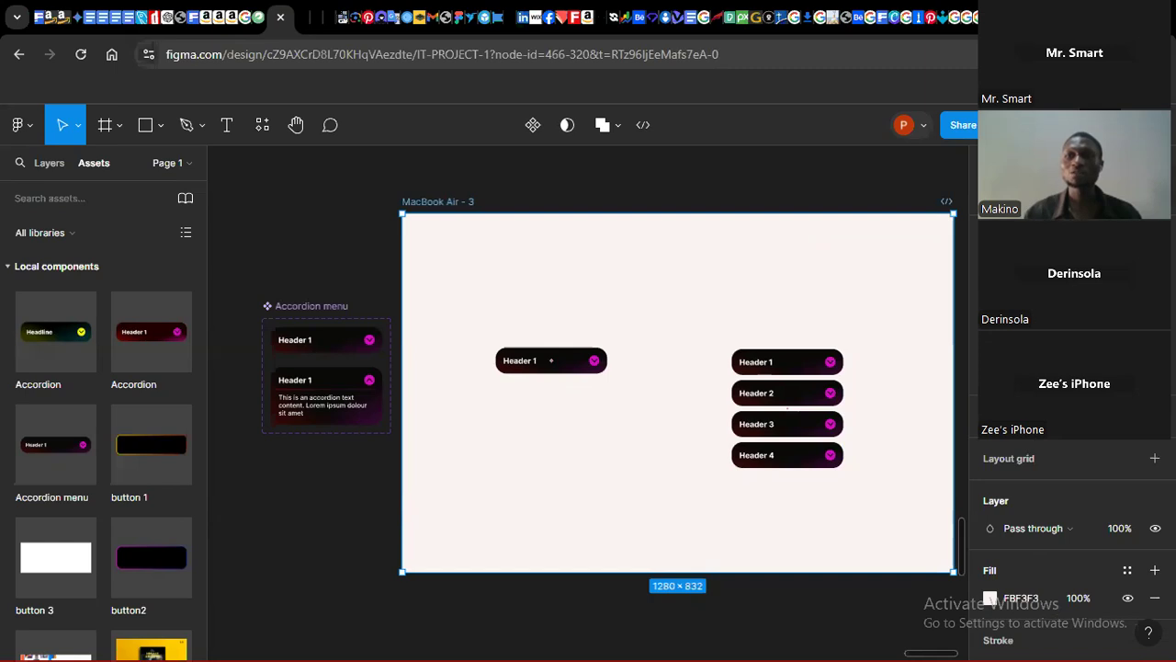
{"action": "key", "text": "shift+space"}
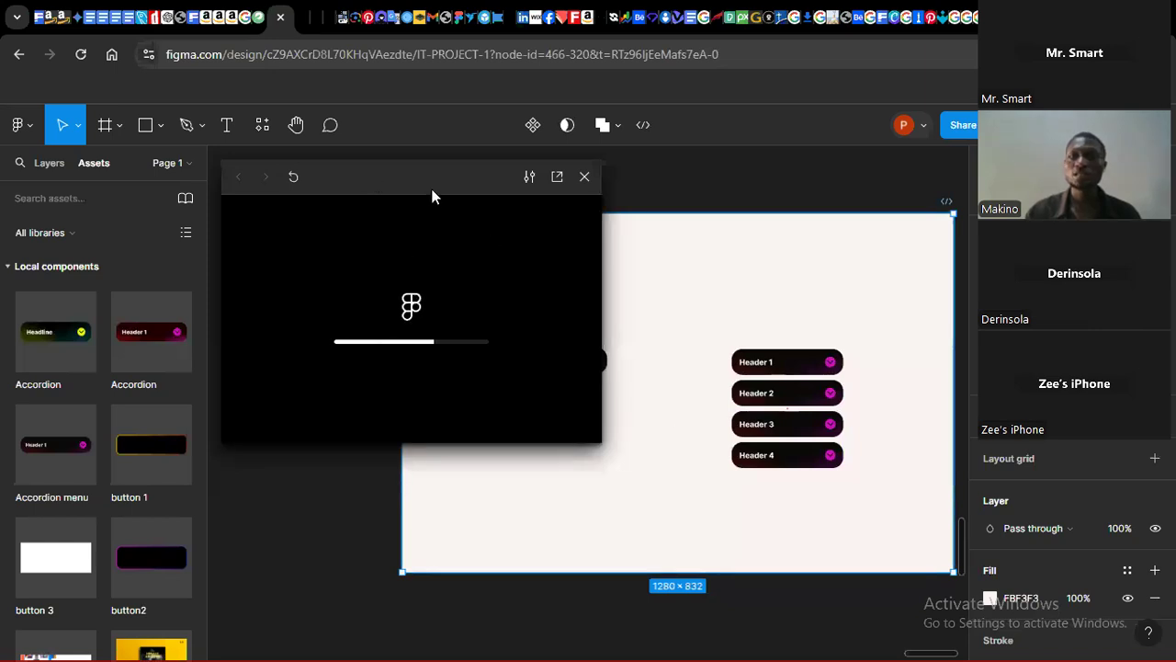
{"action": "left_click_drag", "start_coordinate": [367, 176], "coordinate": [1135, 164]}
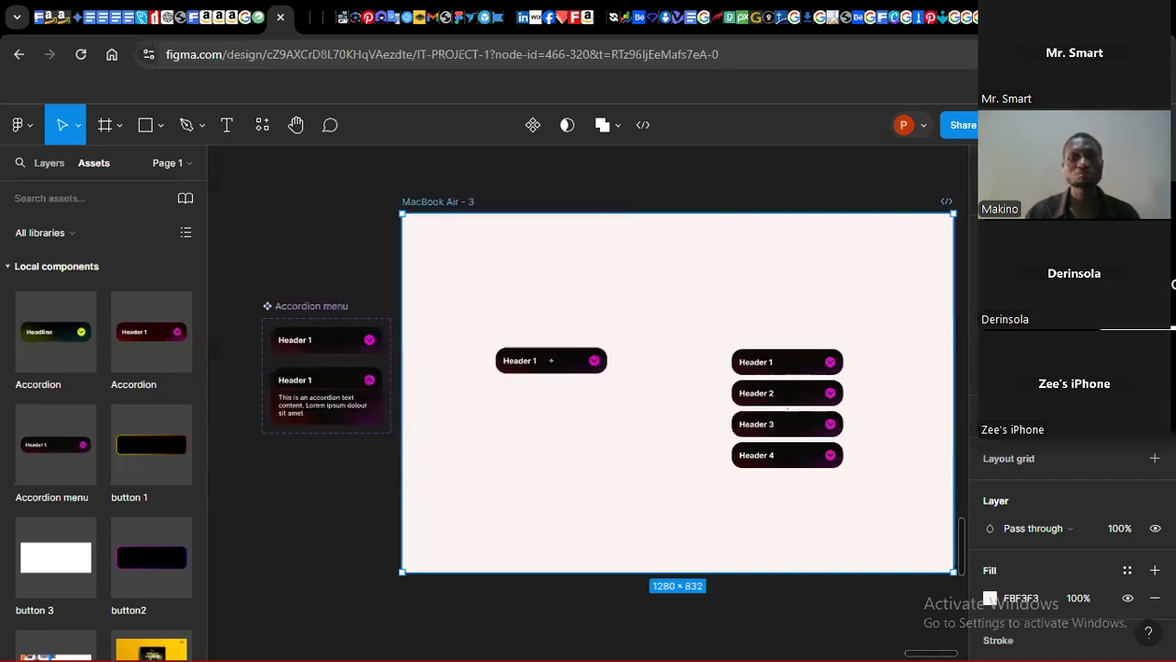
{"action": "left_click_drag", "start_coordinate": [877, 221], "coordinate": [1077, 166]}
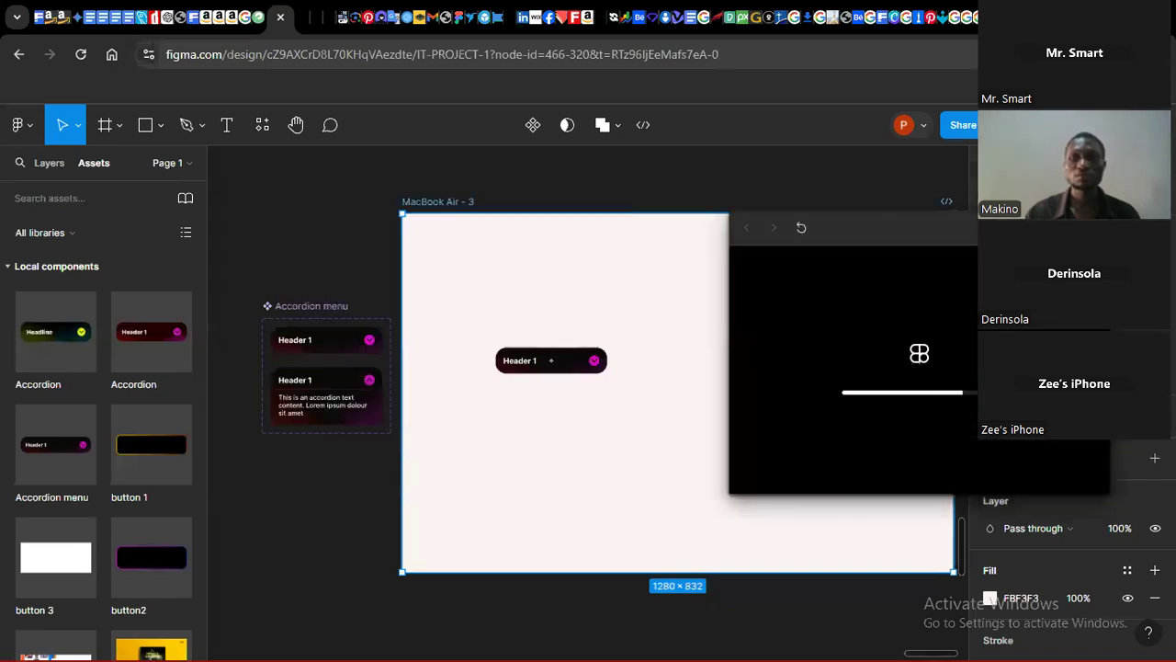
{"action": "left_click_drag", "start_coordinate": [1084, 221], "coordinate": [161, 178]}
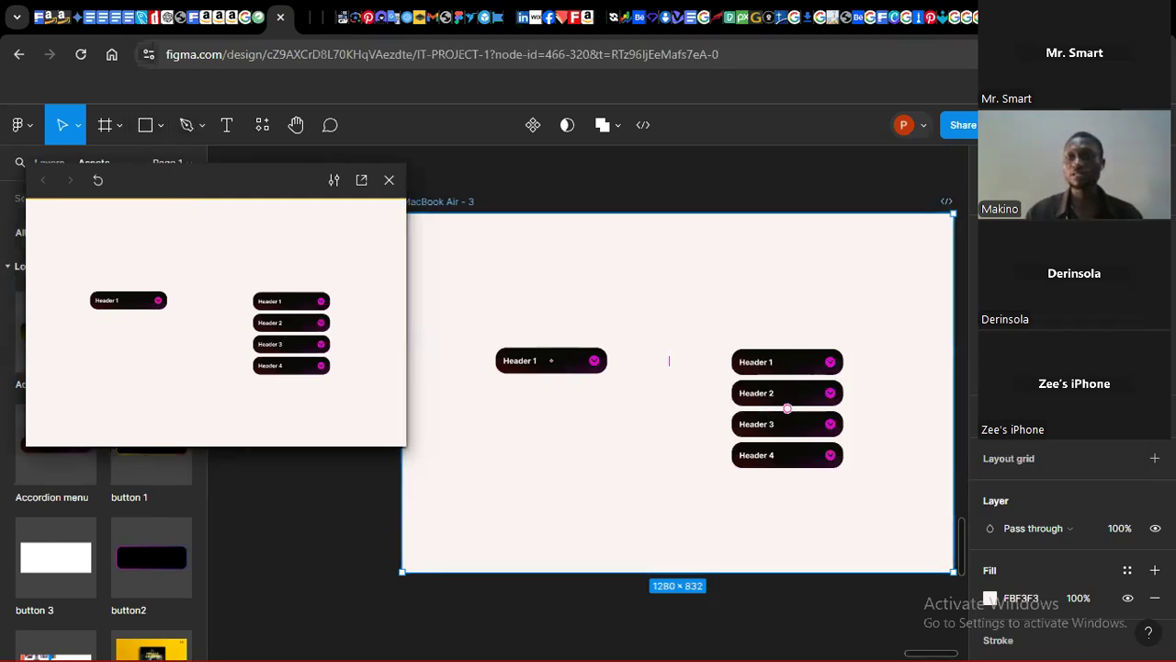
{"action": "key", "text": "ctrl+alt+Return"}
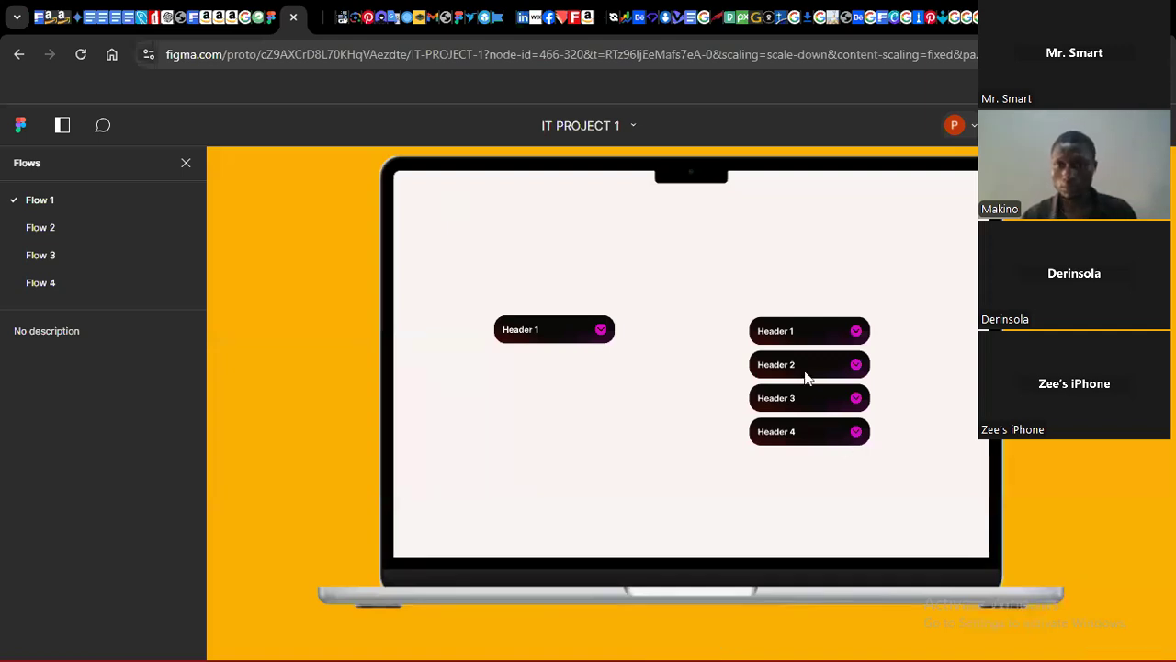
Step: Test the prototype by opening and closing the single accordion and each accordion in the stack
{"action": "left_click", "coordinate": [857, 334]}
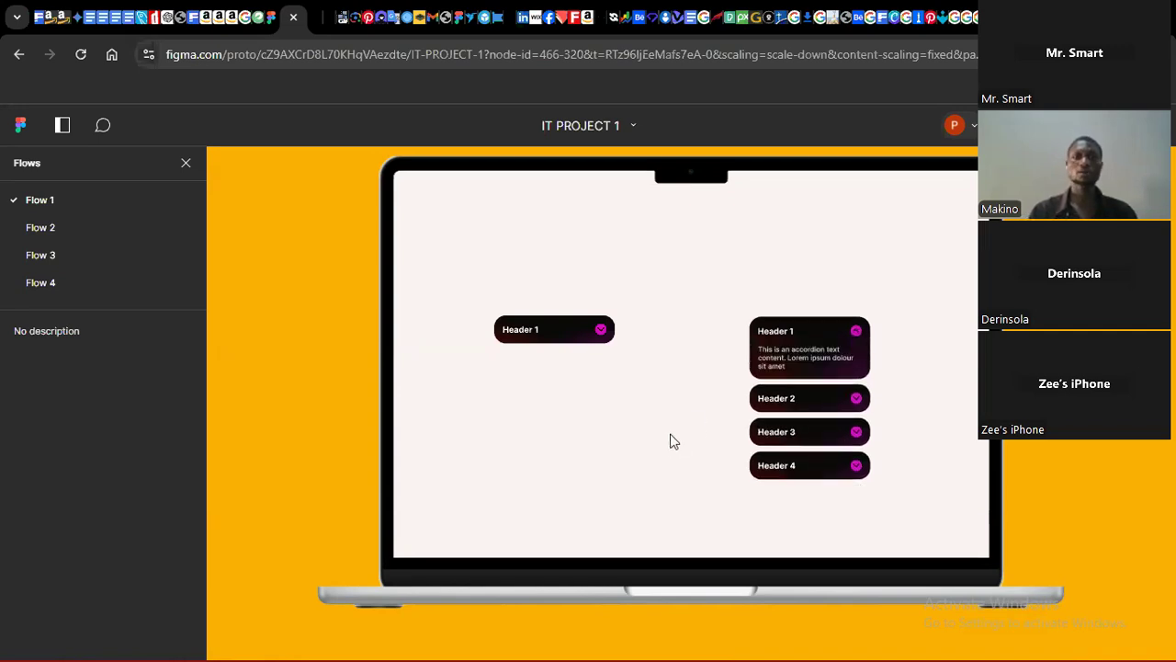
{"action": "left_click", "coordinate": [602, 332]}
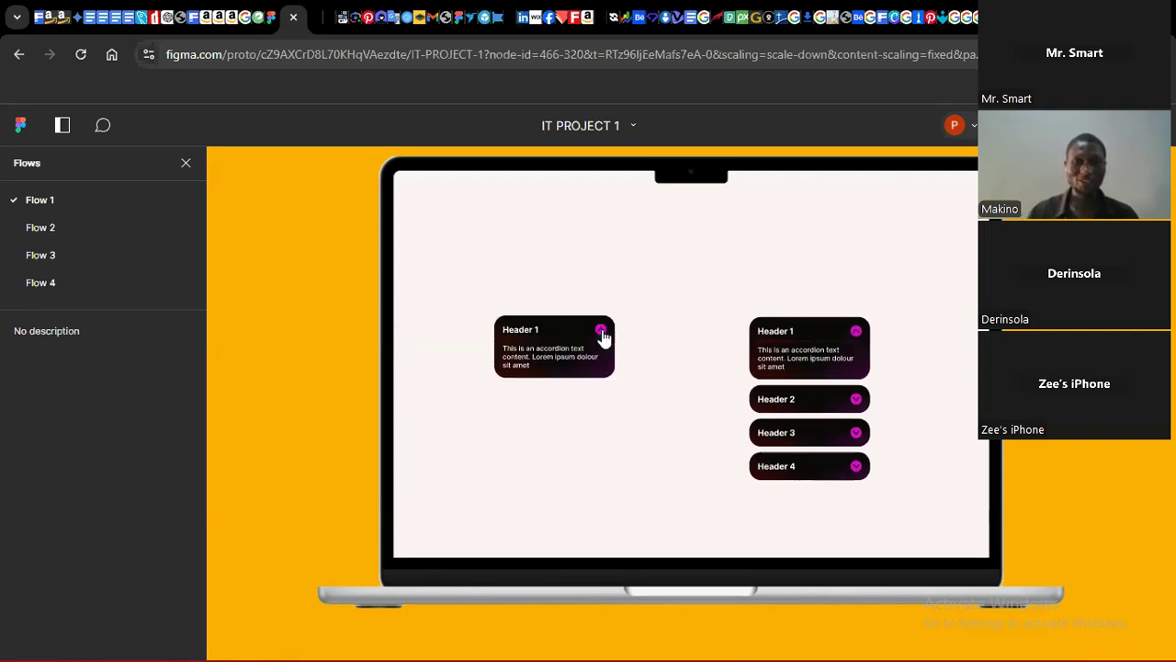
{"action": "left_click", "coordinate": [601, 331]}
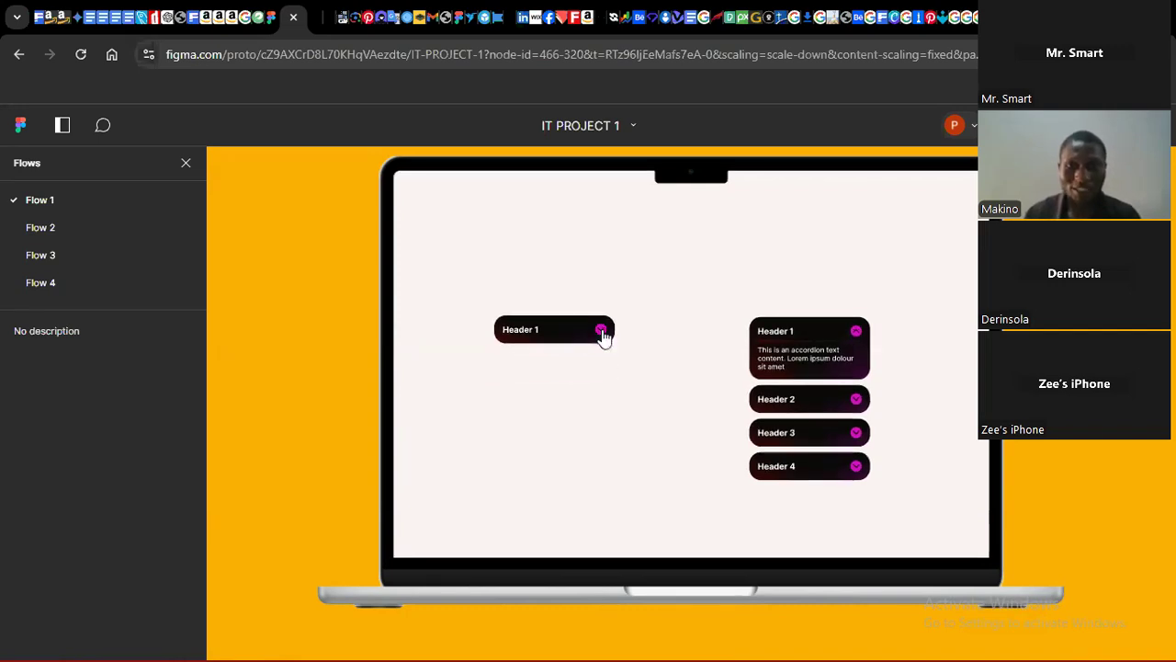
{"action": "left_click", "coordinate": [601, 332]}
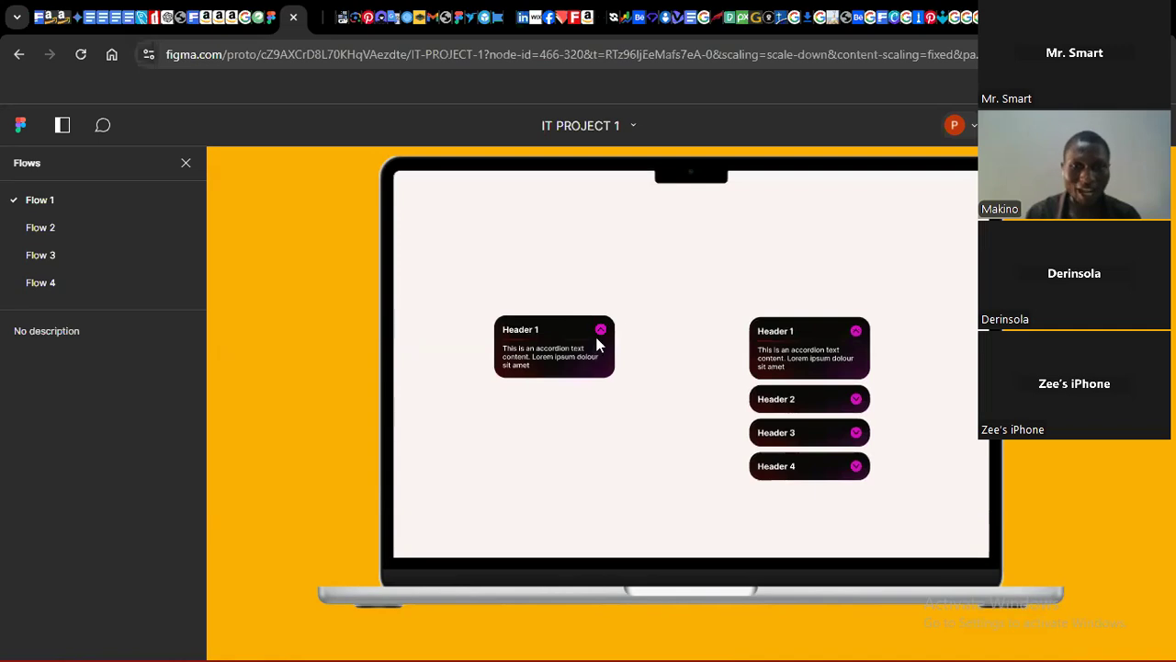
{"action": "left_click", "coordinate": [600, 333]}
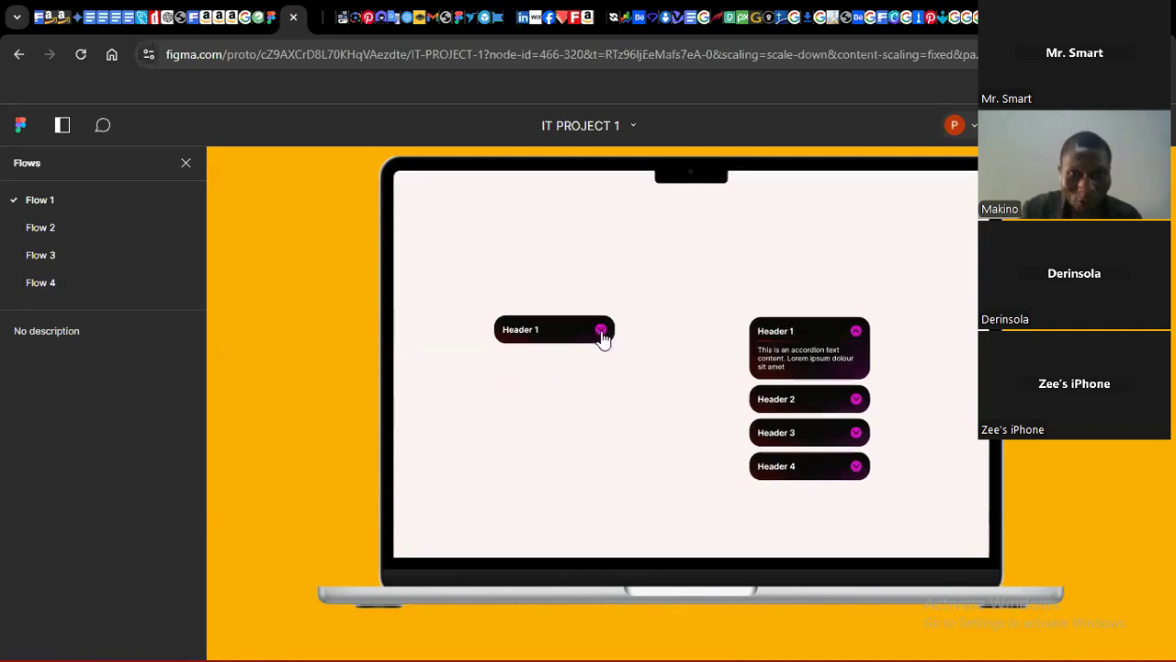
{"action": "left_click", "coordinate": [602, 334]}
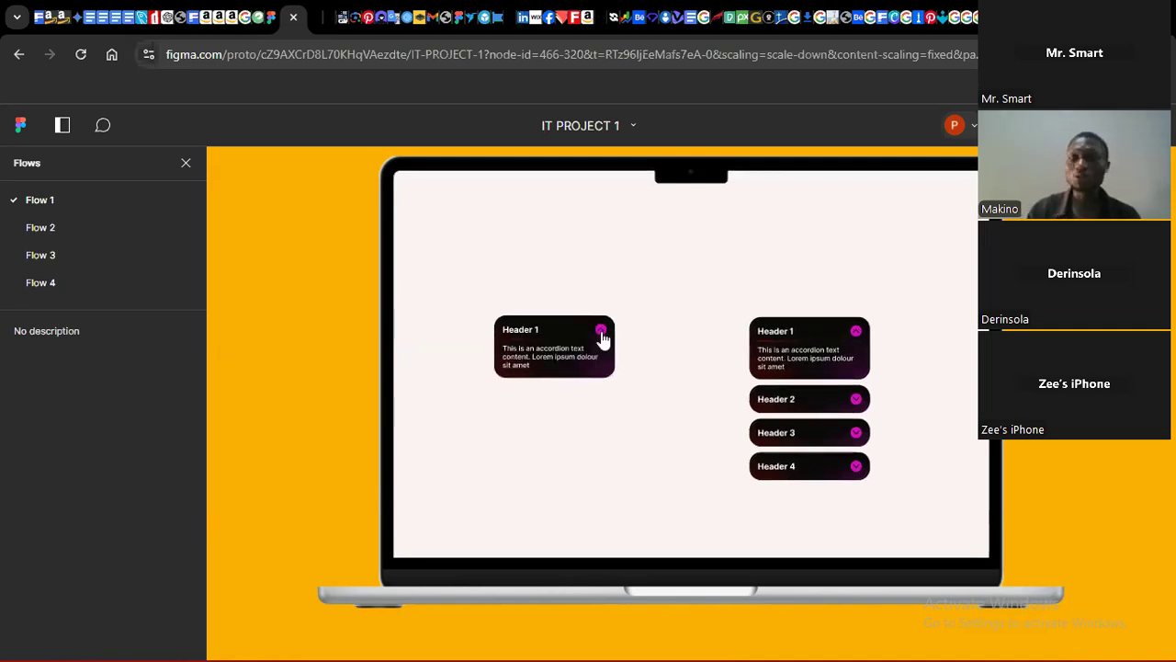
{"action": "left_click", "coordinate": [857, 401]}
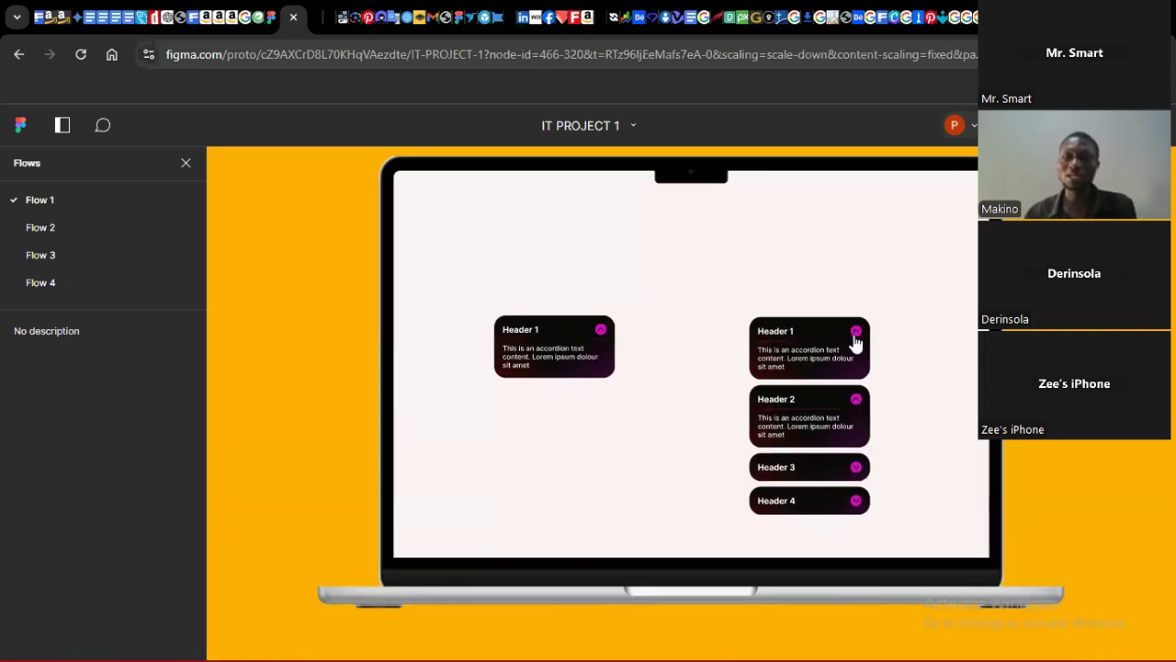
{"action": "left_click", "coordinate": [855, 469]}
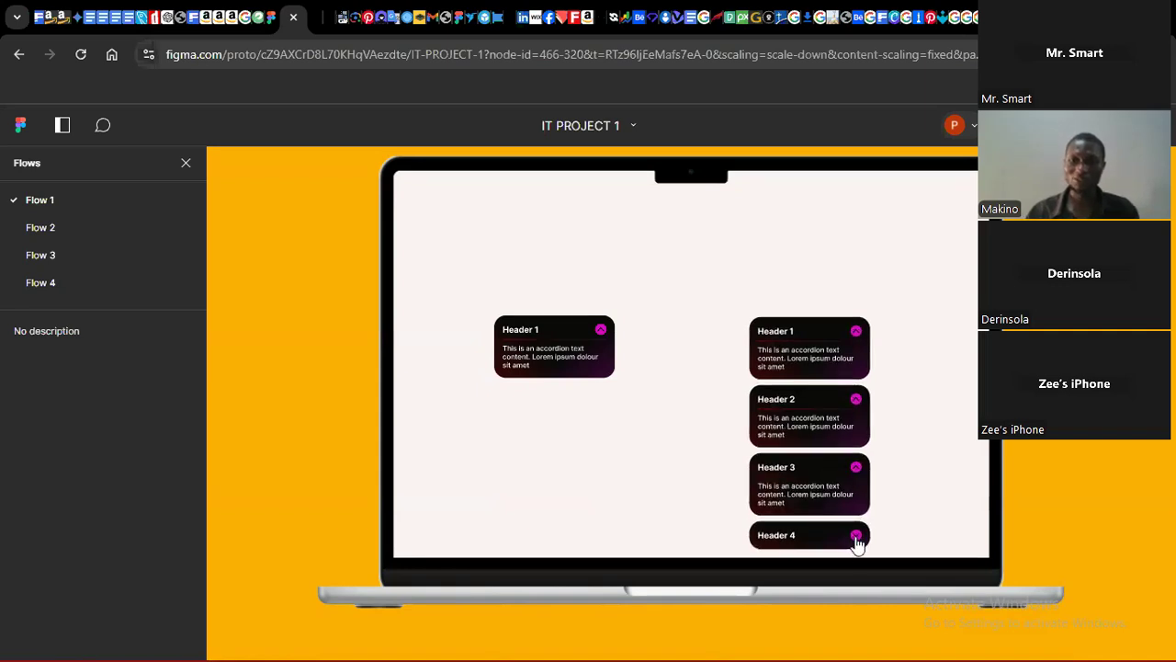
{"action": "left_click", "coordinate": [856, 536]}
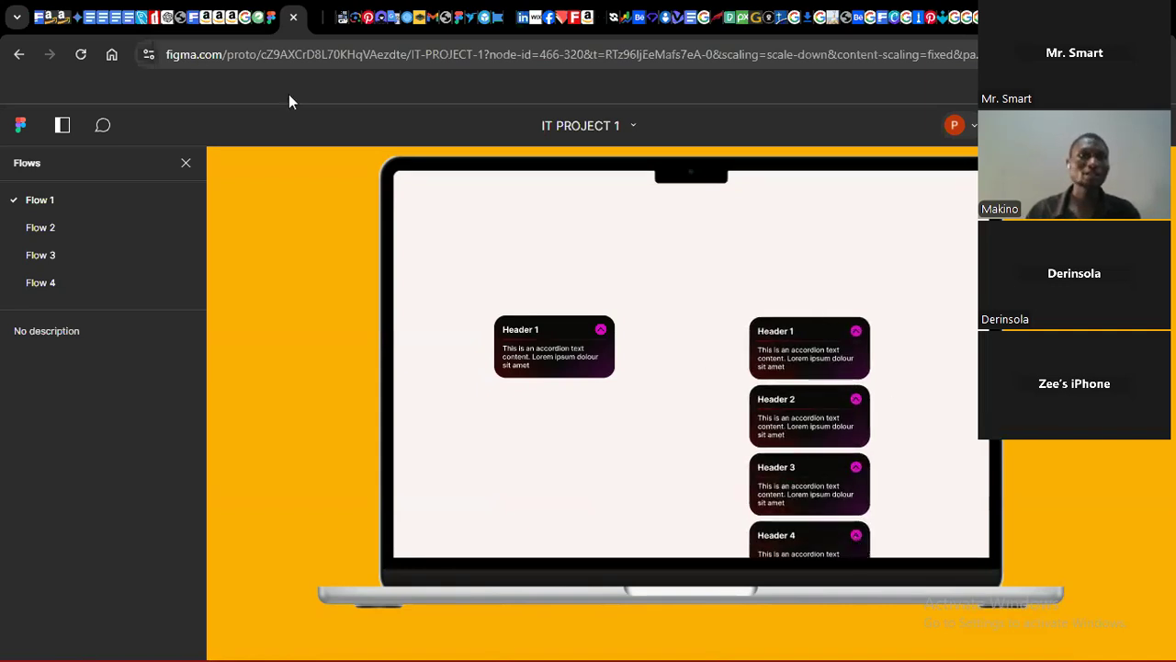
Step: Return to the design file and move the accordion stack up to align with the single accordion
{"action": "left_click", "coordinate": [271, 18]}
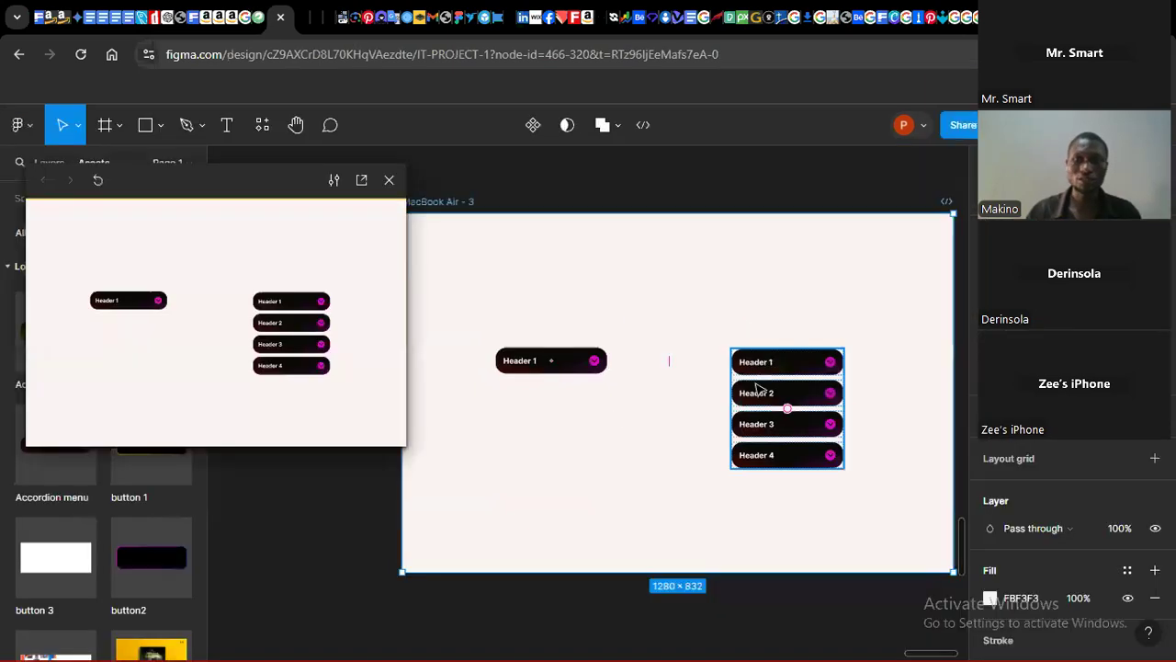
{"action": "scroll", "coordinate": [770, 363], "scroll_direction": "down", "scroll_amount": 2}
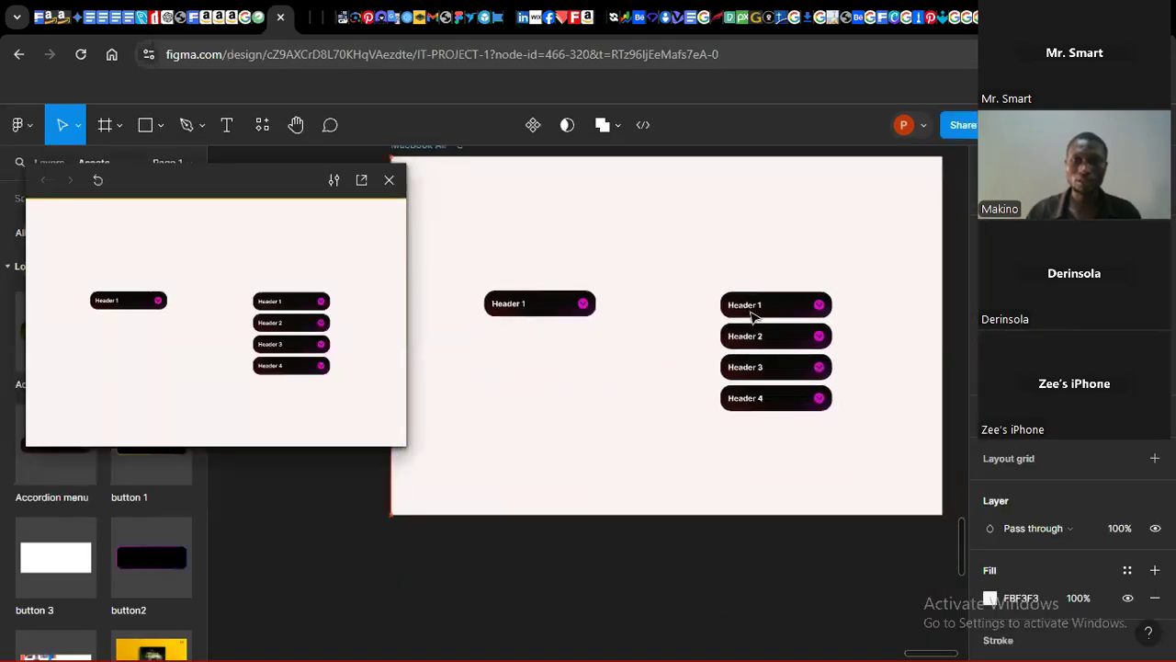
{"action": "scroll", "coordinate": [751, 315], "scroll_direction": "up", "scroll_amount": 2}
{"action": "left_click", "coordinate": [768, 344]}
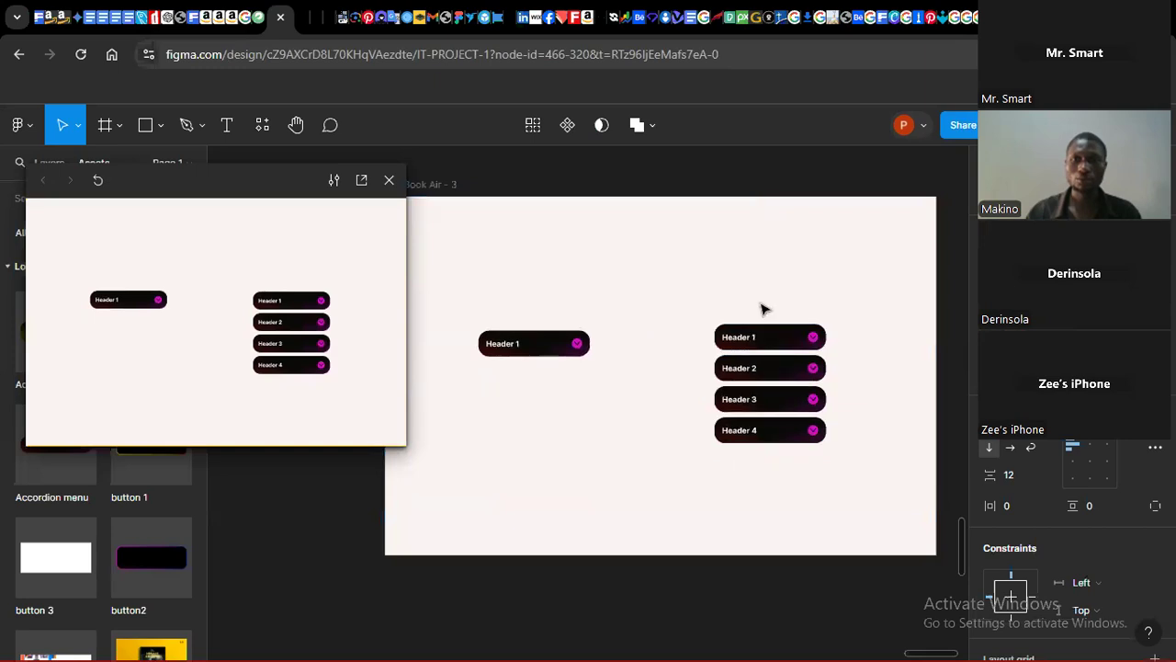
{"action": "left_click_drag", "start_coordinate": [770, 340], "coordinate": [756, 299]}
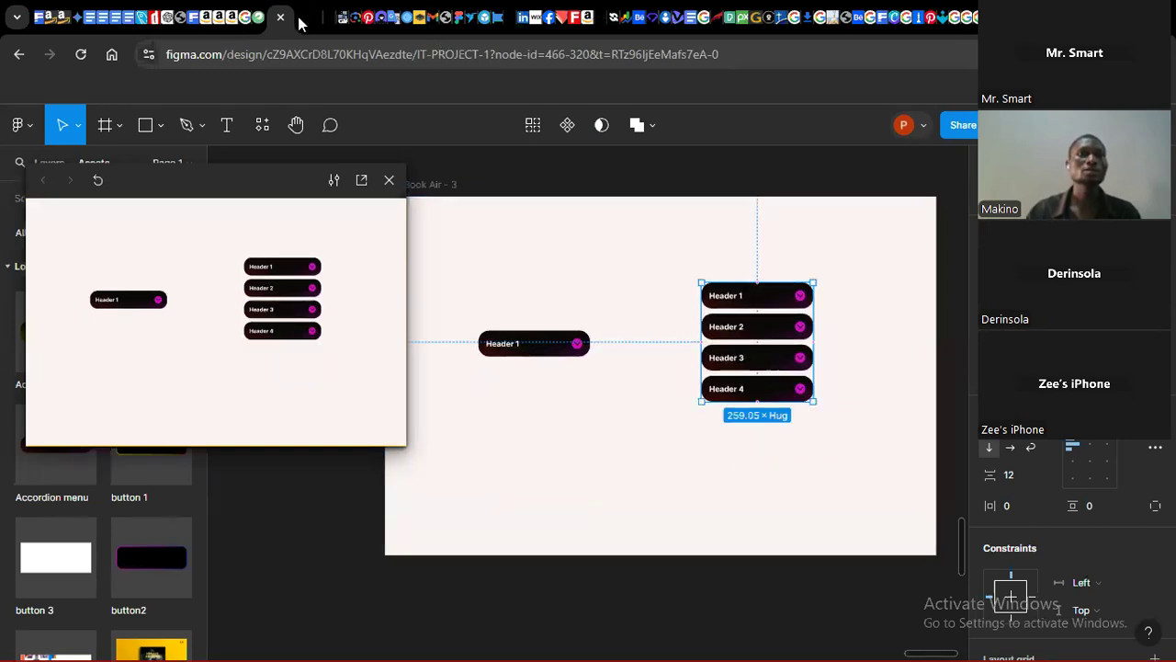
Step: Switch to the prototype presentation and retest the stacked accordions by toggling each one open and closed
{"action": "left_click", "coordinate": [301, 20]}
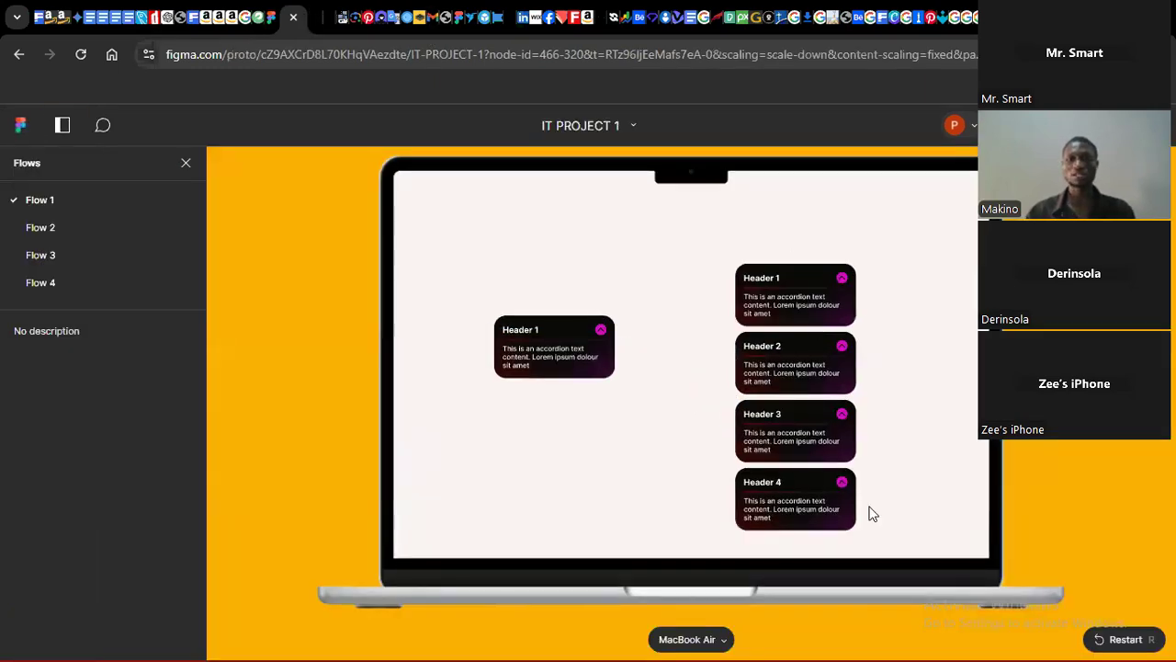
{"action": "left_click", "coordinate": [841, 279]}
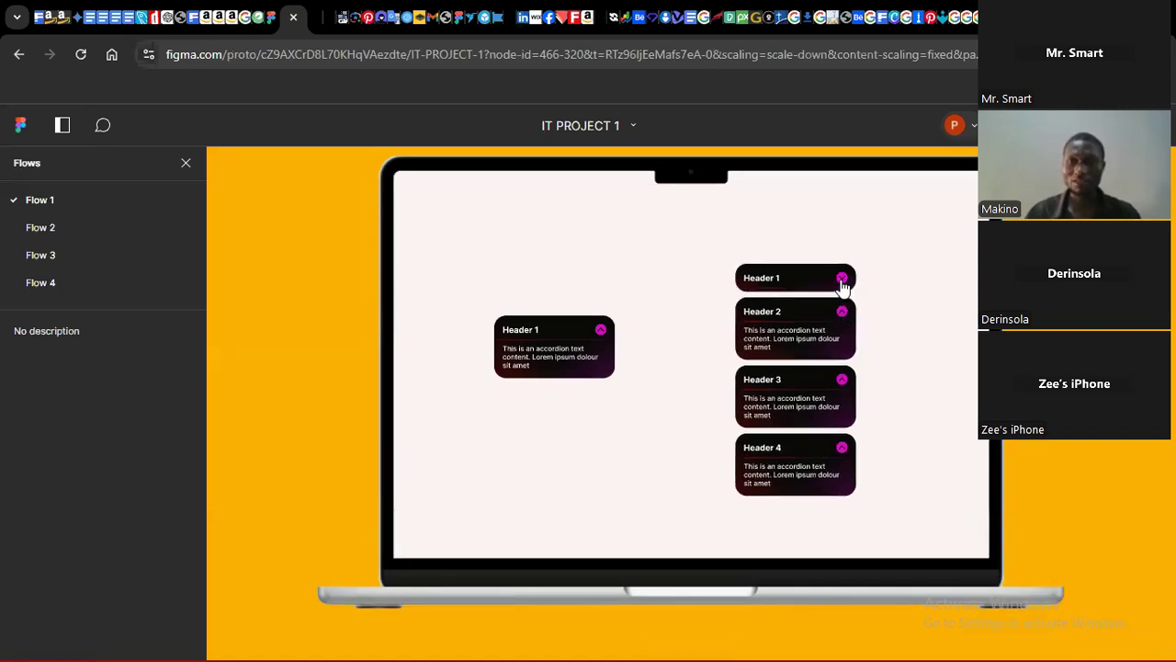
{"action": "left_click", "coordinate": [843, 284]}
{"action": "left_click", "coordinate": [842, 284]}
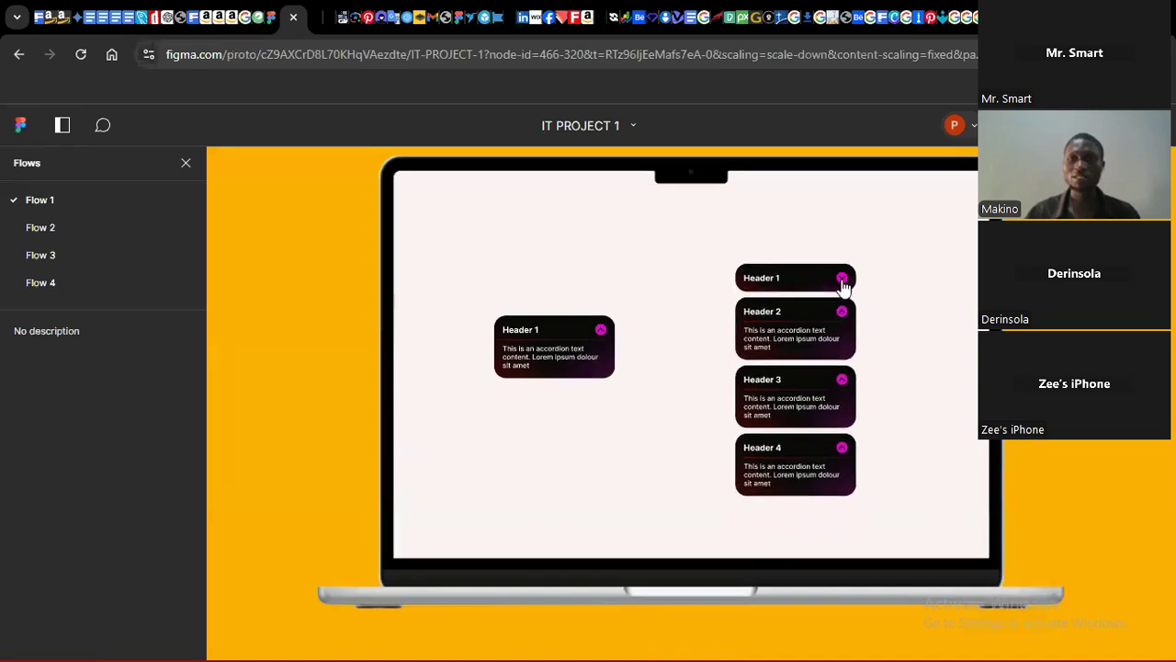
{"action": "left_click", "coordinate": [842, 312]}
{"action": "left_click", "coordinate": [843, 350]}
{"action": "left_click", "coordinate": [843, 384]}
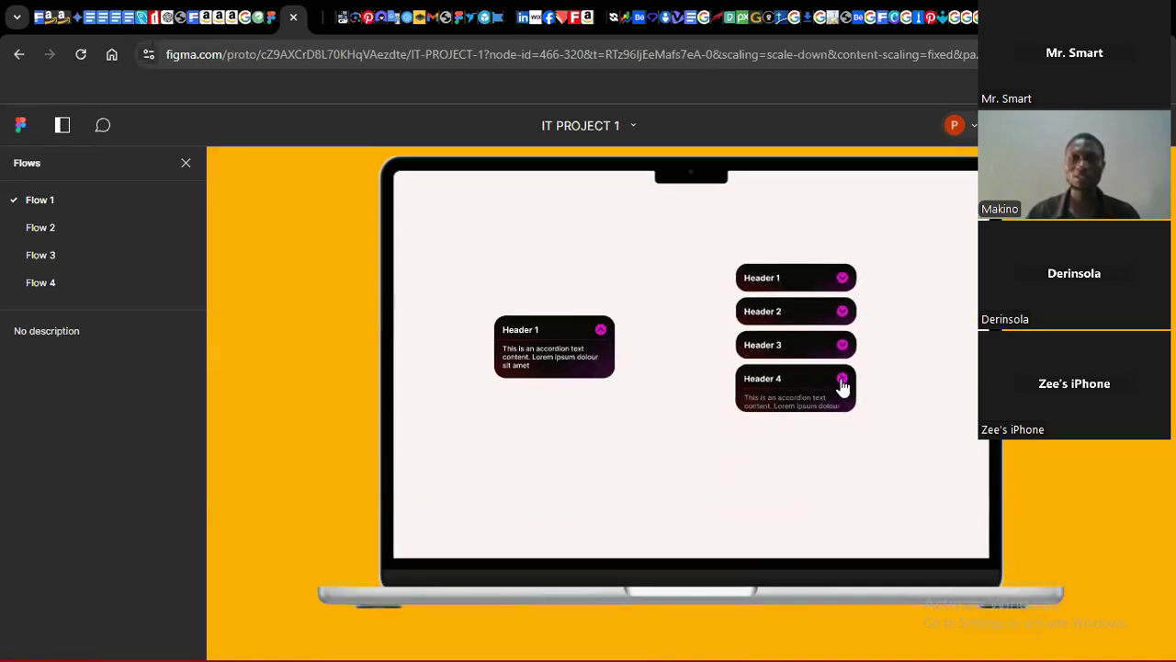
{"action": "left_click", "coordinate": [842, 380]}
{"action": "left_click", "coordinate": [843, 347]}
{"action": "left_click", "coordinate": [842, 314]}
{"action": "left_click", "coordinate": [842, 279]}
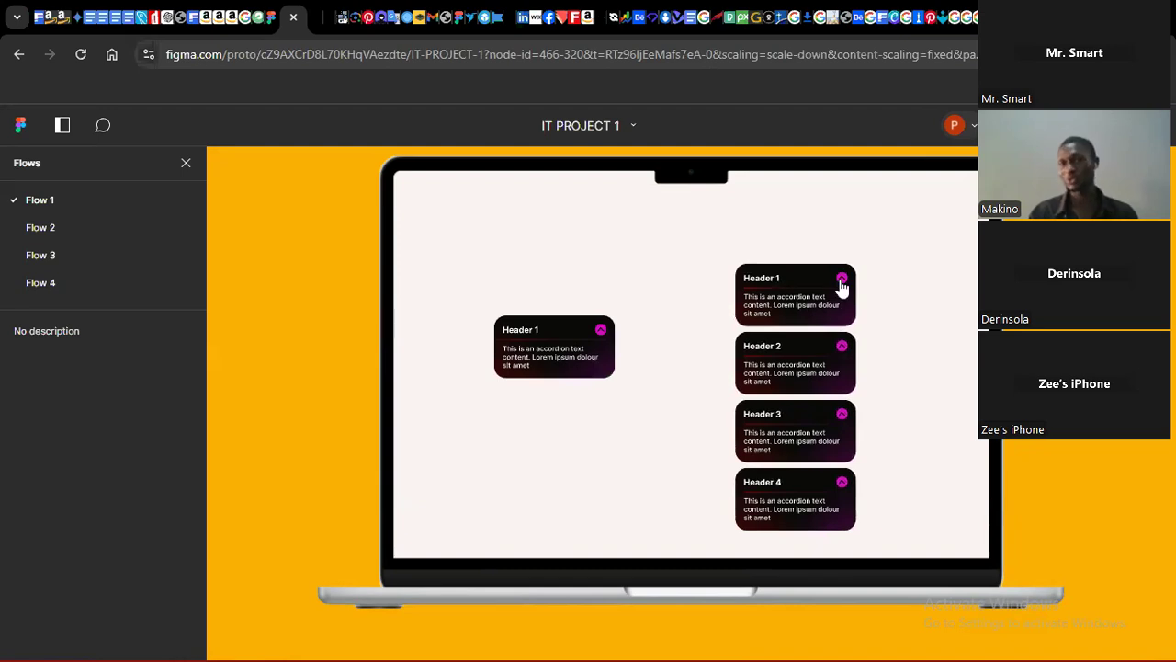
{"action": "left_click", "coordinate": [841, 279]}
{"action": "left_click", "coordinate": [843, 311]}
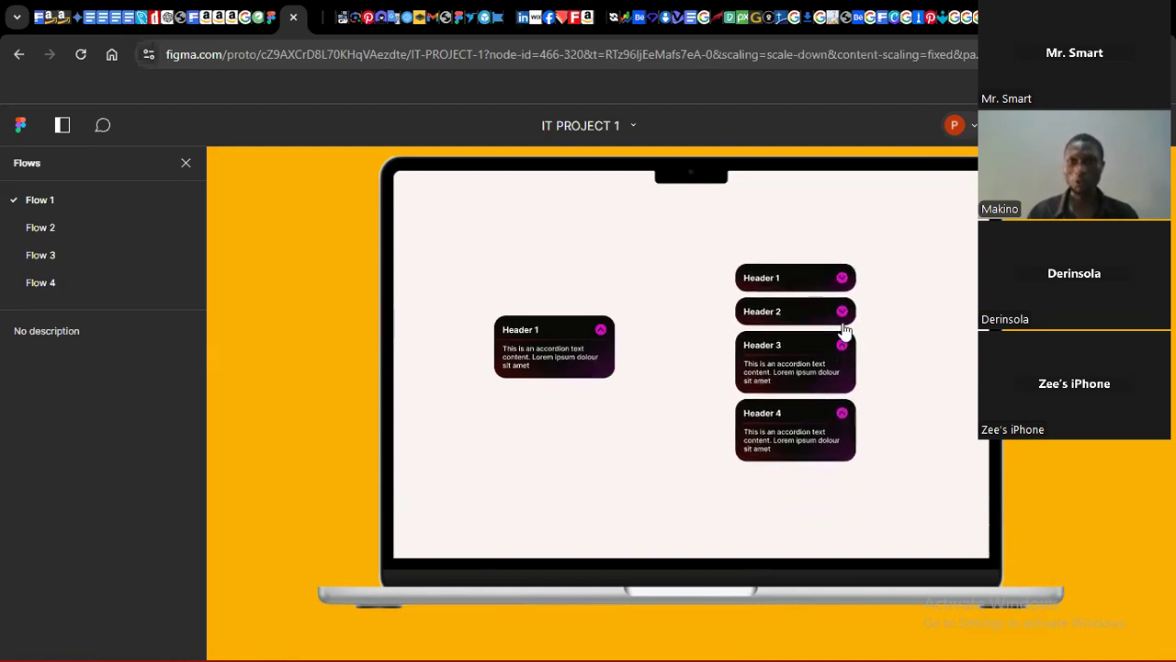
{"action": "left_click", "coordinate": [842, 347]}
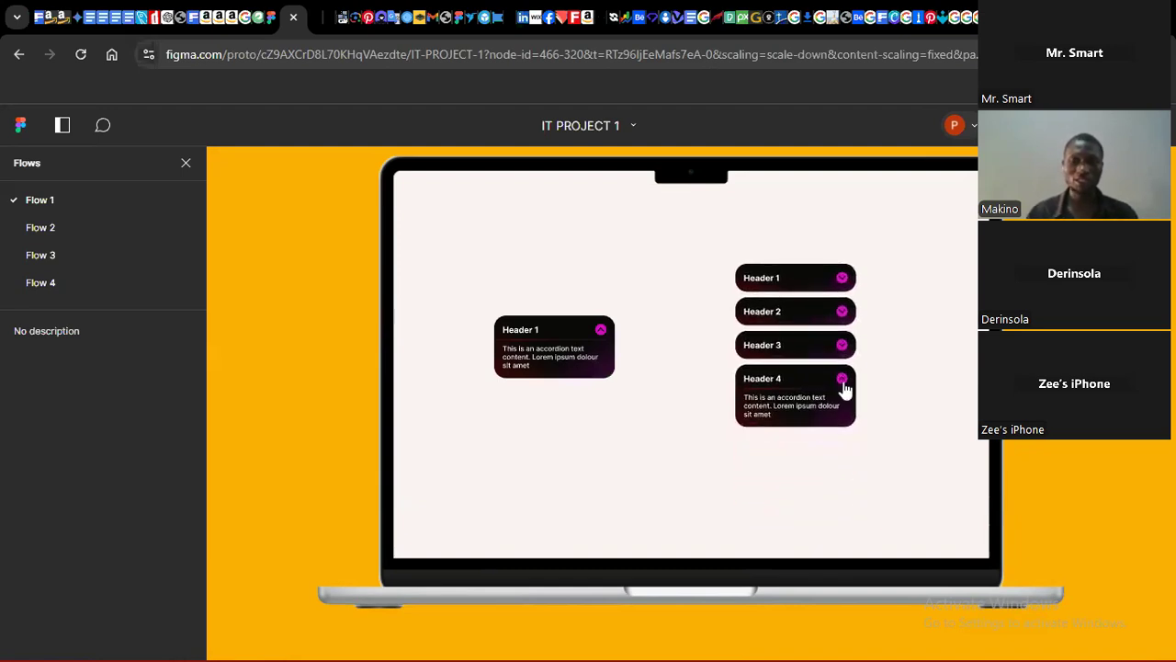
{"action": "left_click", "coordinate": [842, 382]}
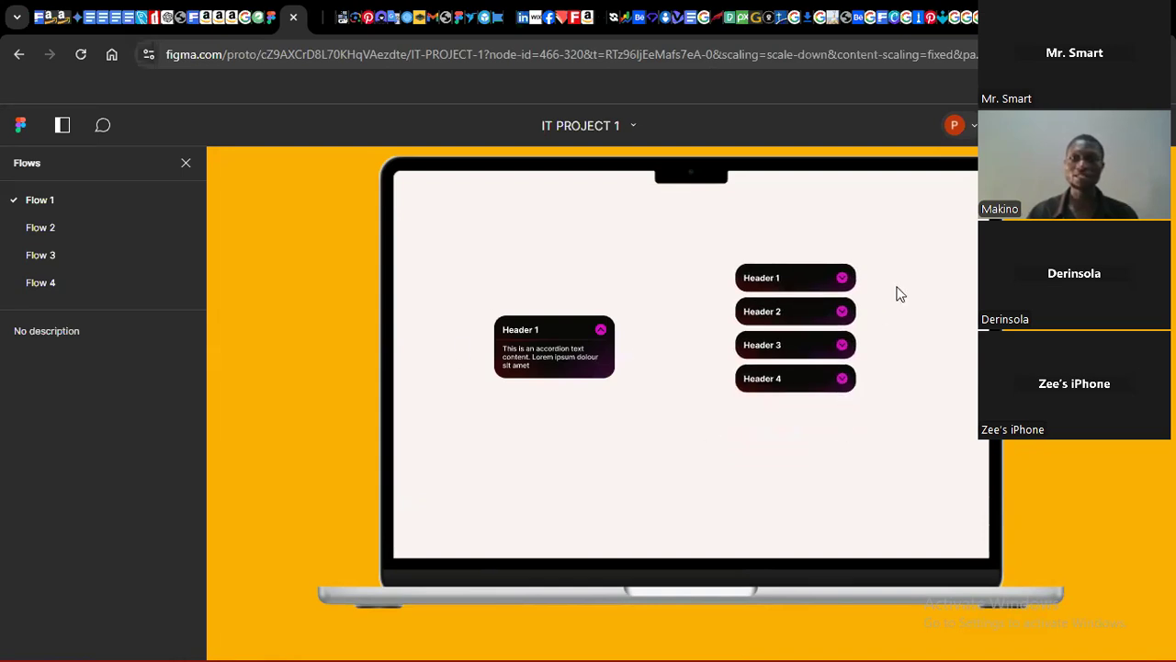
{"action": "left_click", "coordinate": [842, 382]}
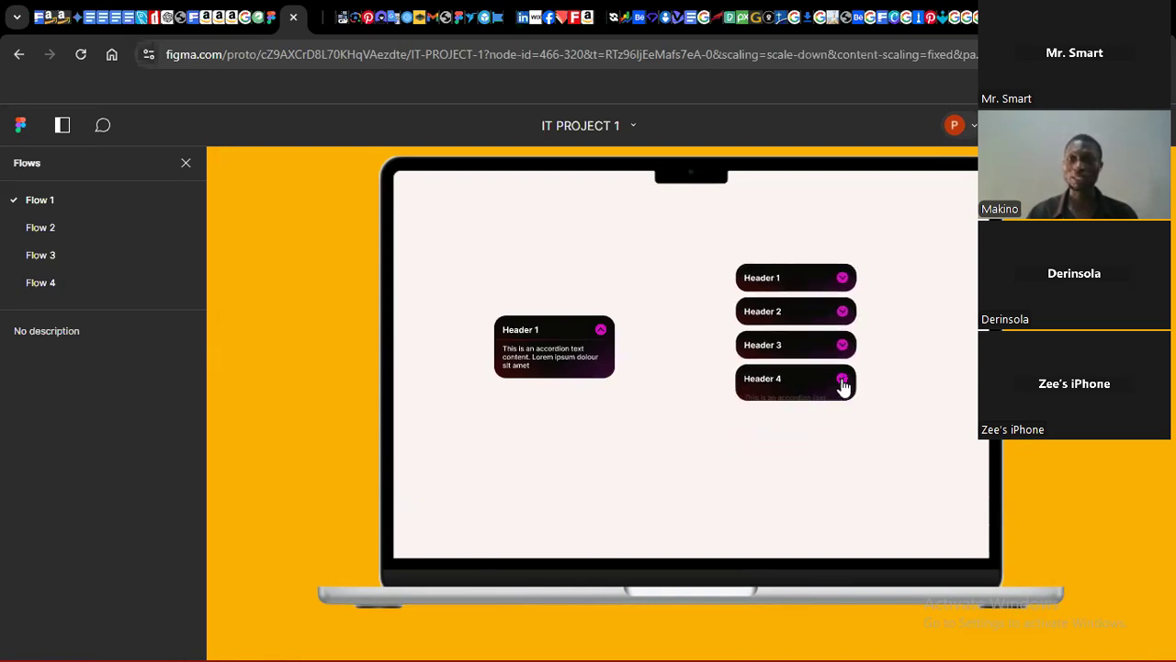
{"action": "left_click", "coordinate": [842, 345]}
{"action": "left_click", "coordinate": [842, 311]}
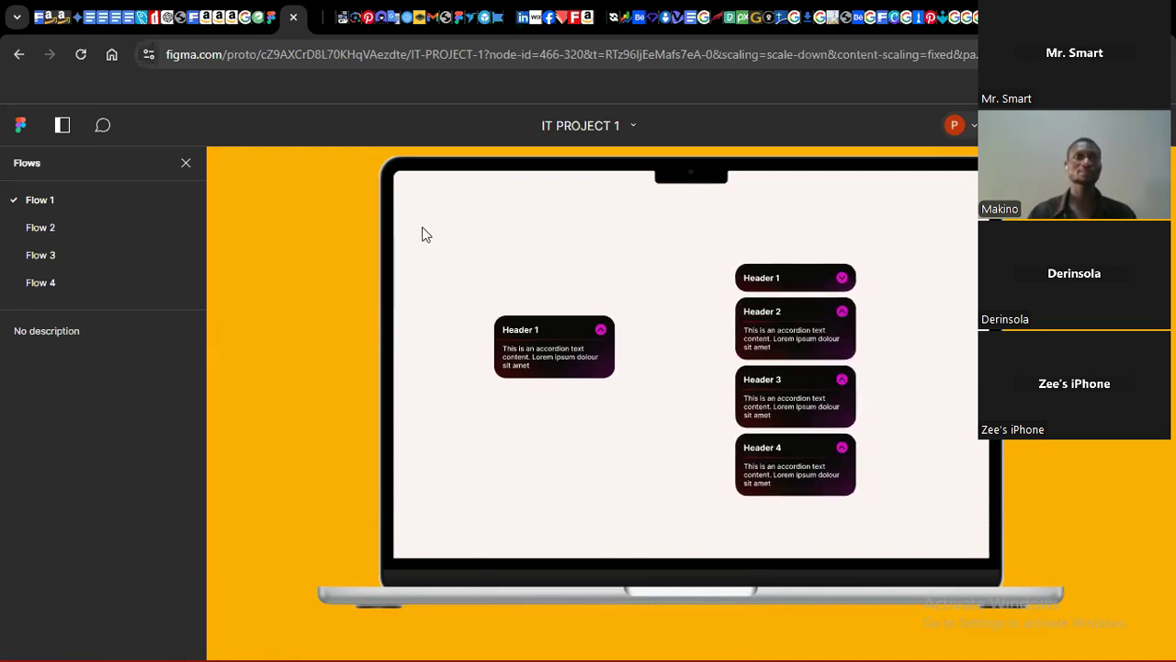
Step: Return to the design file, deselect the accordion stack and close the prototype preview window
{"action": "left_click", "coordinate": [271, 21]}
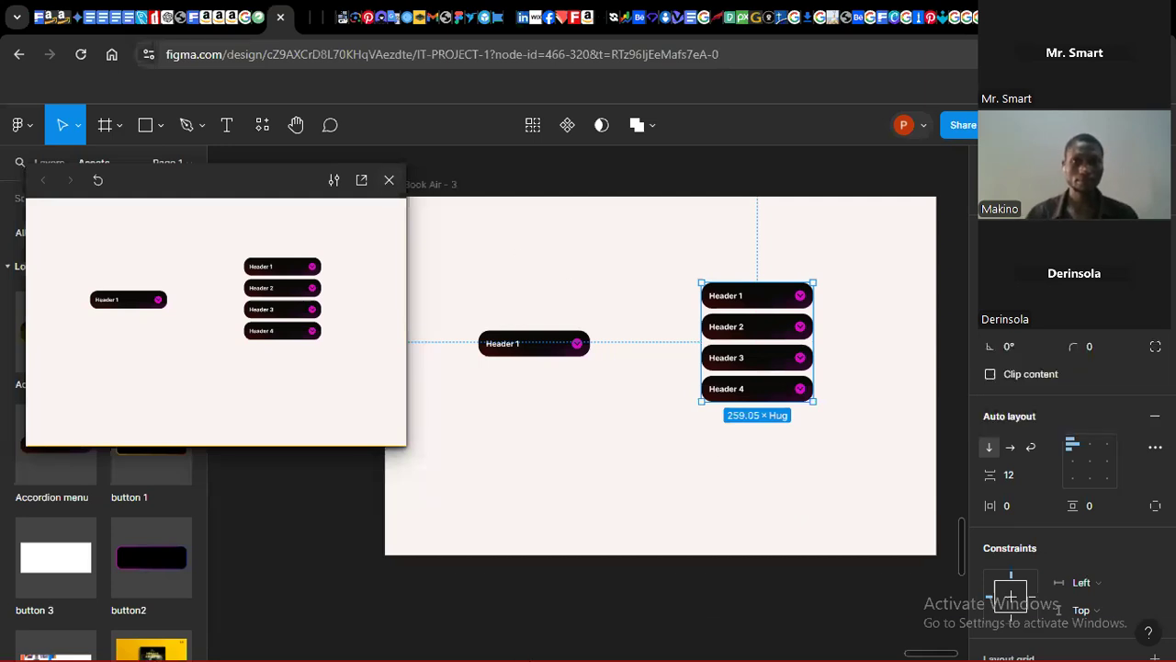
{"action": "mouse_move", "coordinate": [820, 654]}
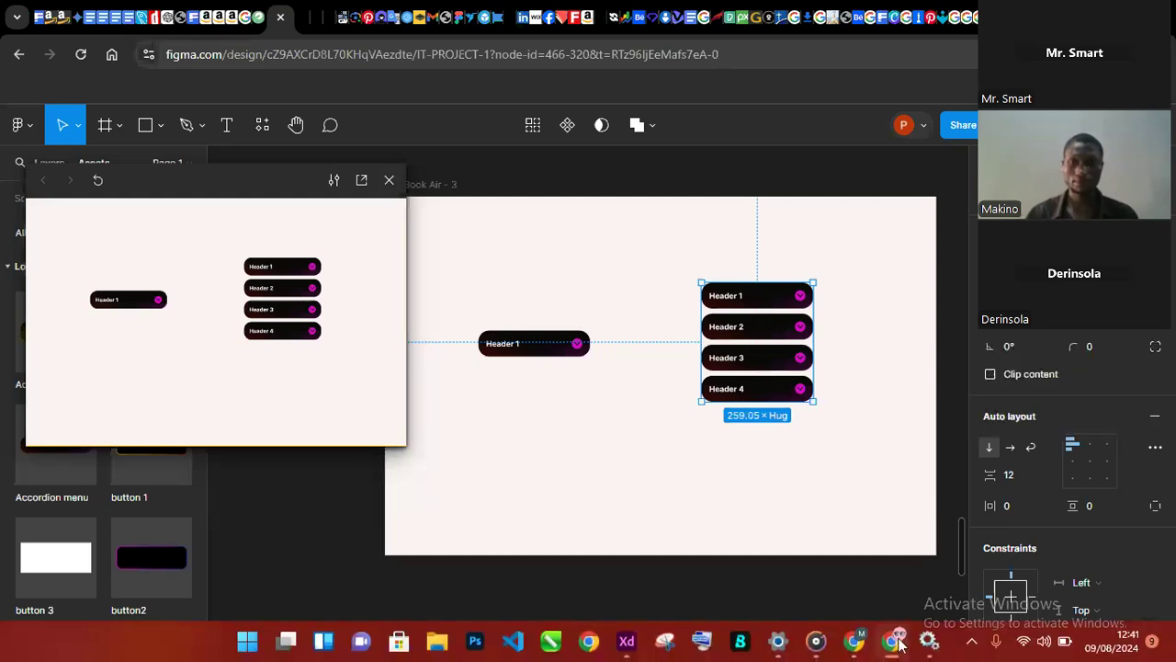
{"action": "mouse_move", "coordinate": [858, 648]}
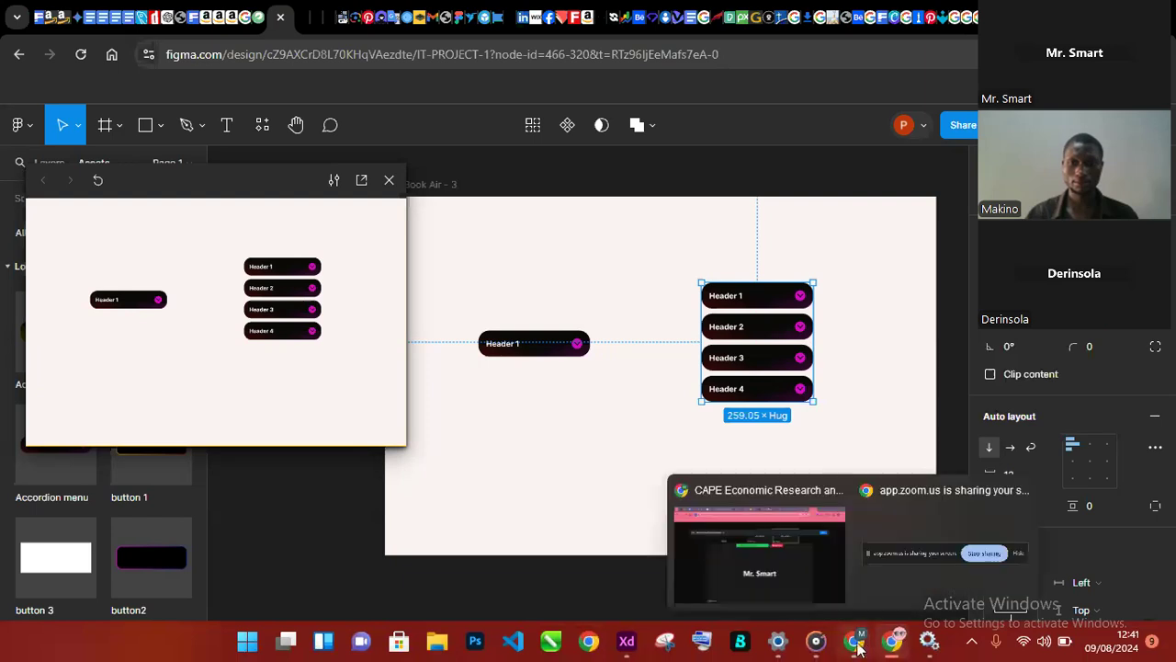
{"action": "left_click", "coordinate": [704, 597]}
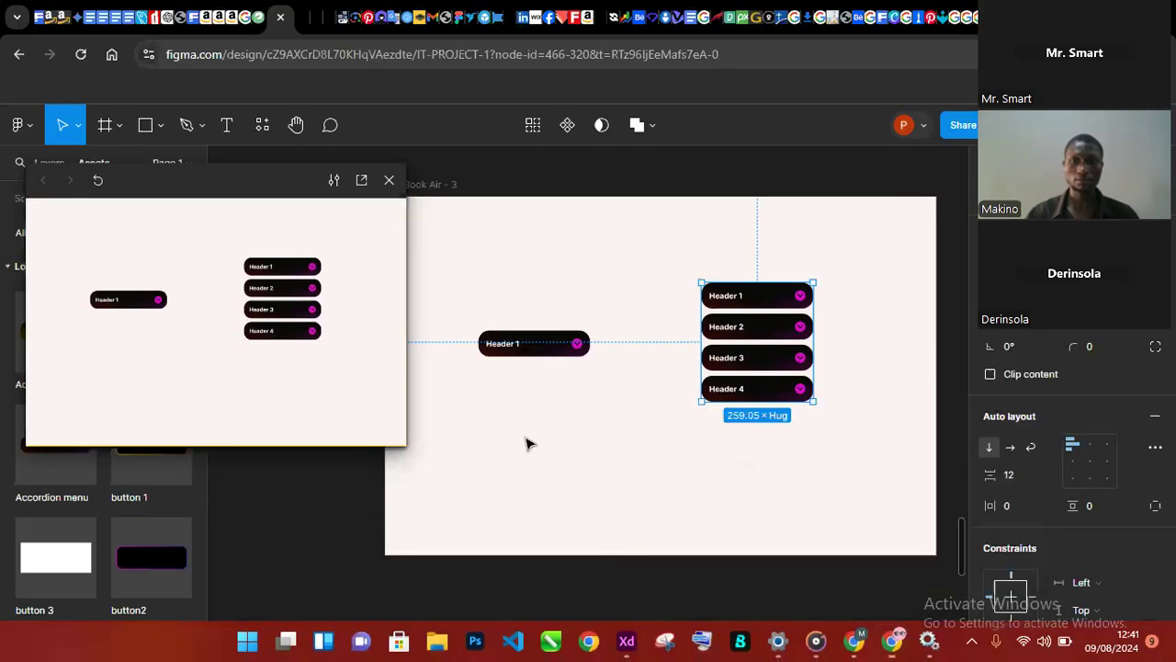
{"action": "left_click", "coordinate": [529, 444]}
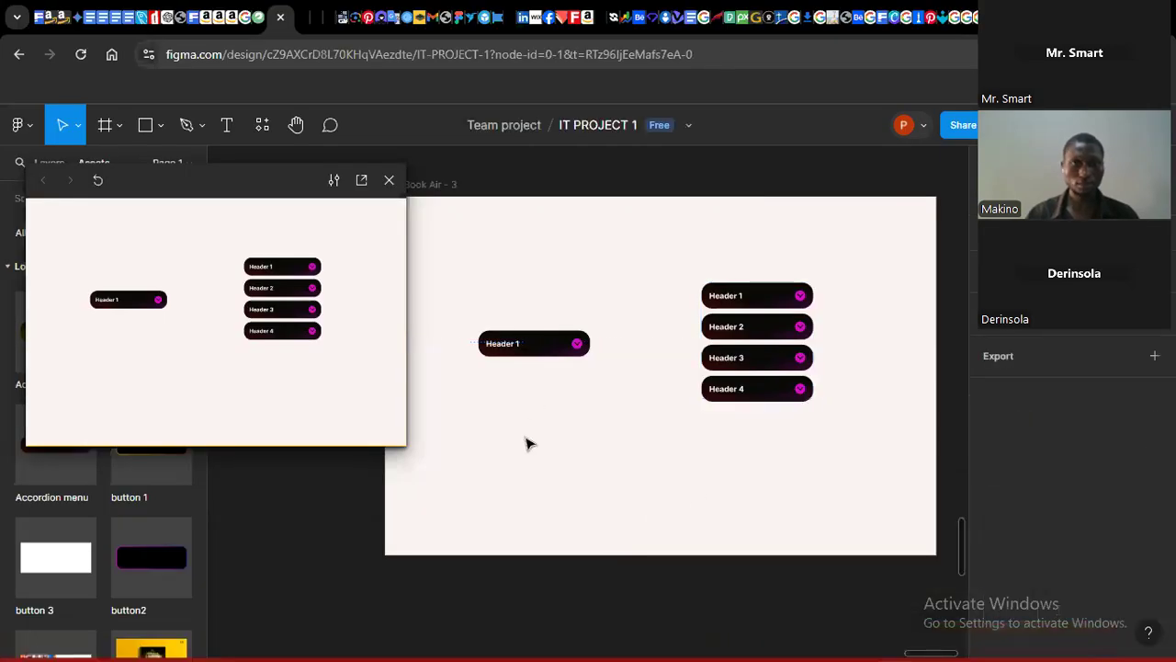
{"action": "left_click", "coordinate": [390, 180]}
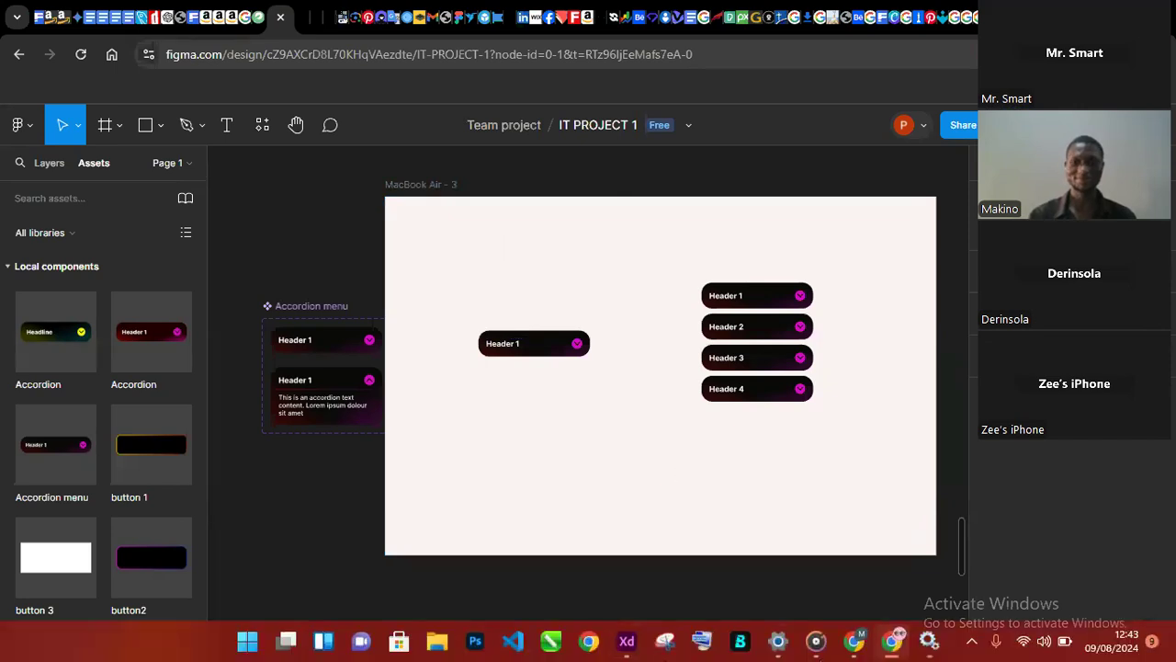
{"action": "mouse_move", "coordinate": [896, 655]}
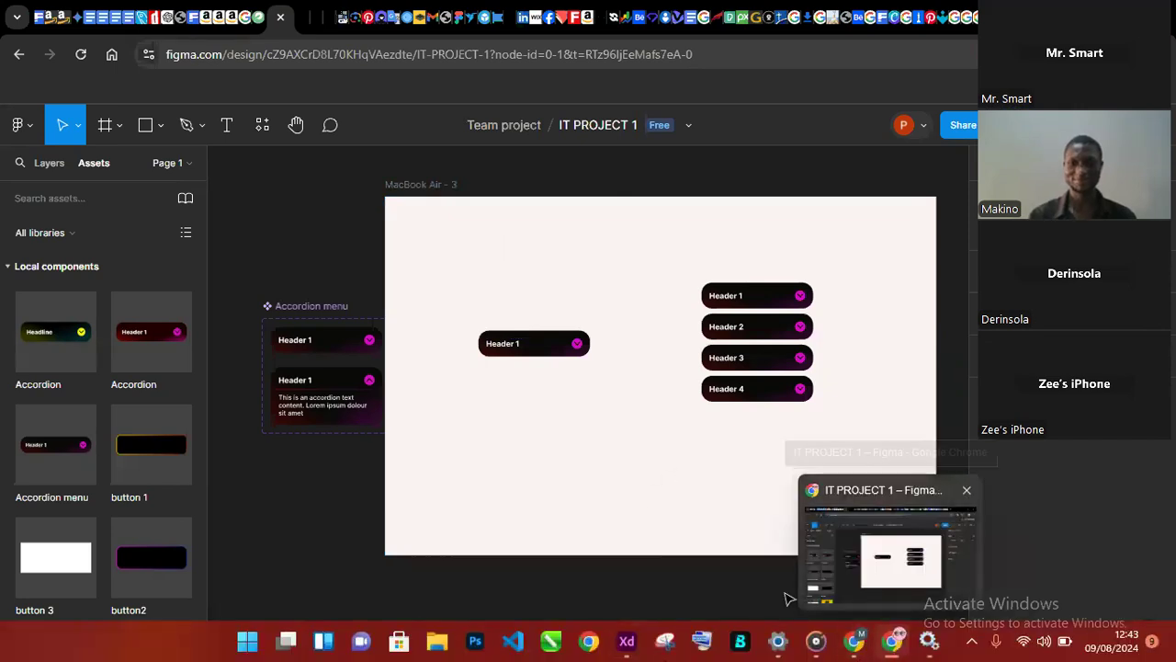